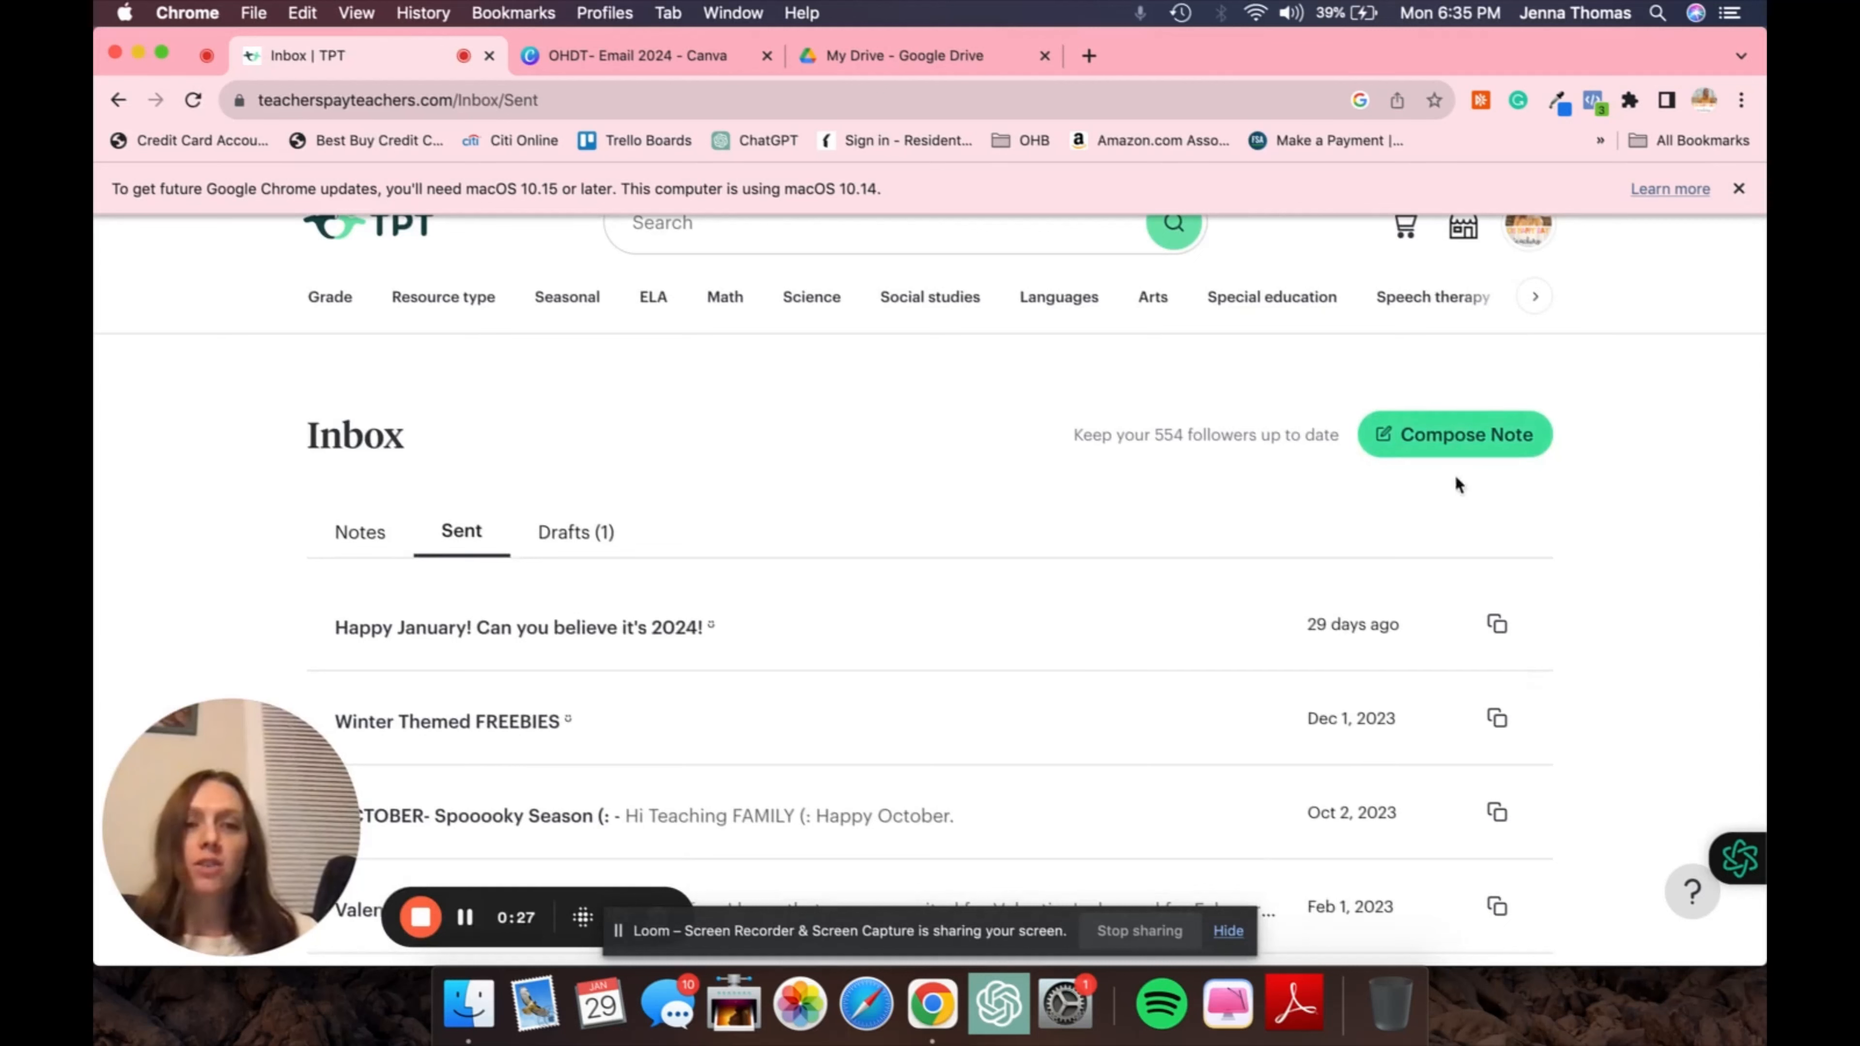
# Compose a new note to followers with the subject "Happy February!!! Somebody say Valentines Freebies?" followed by a smiley
pyautogui.click(1444, 448)
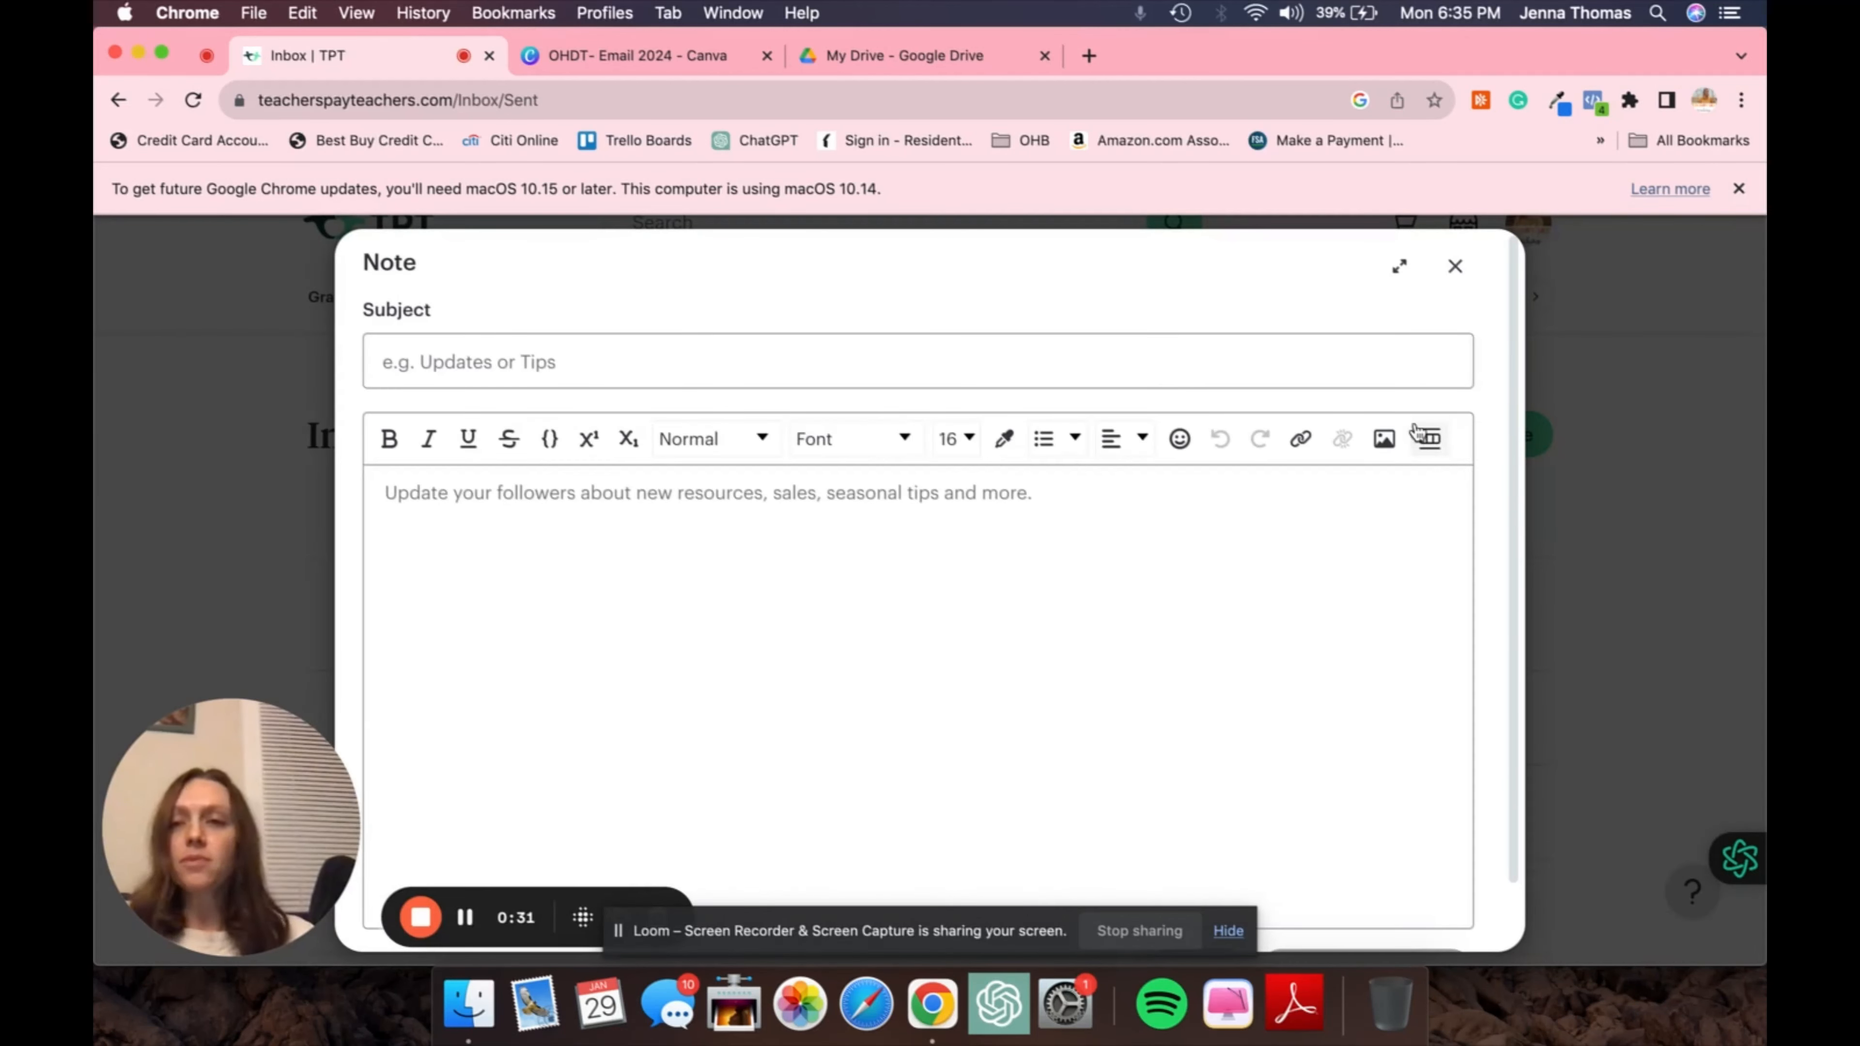
pyautogui.click(514, 372)
pyautogui.click(523, 351)
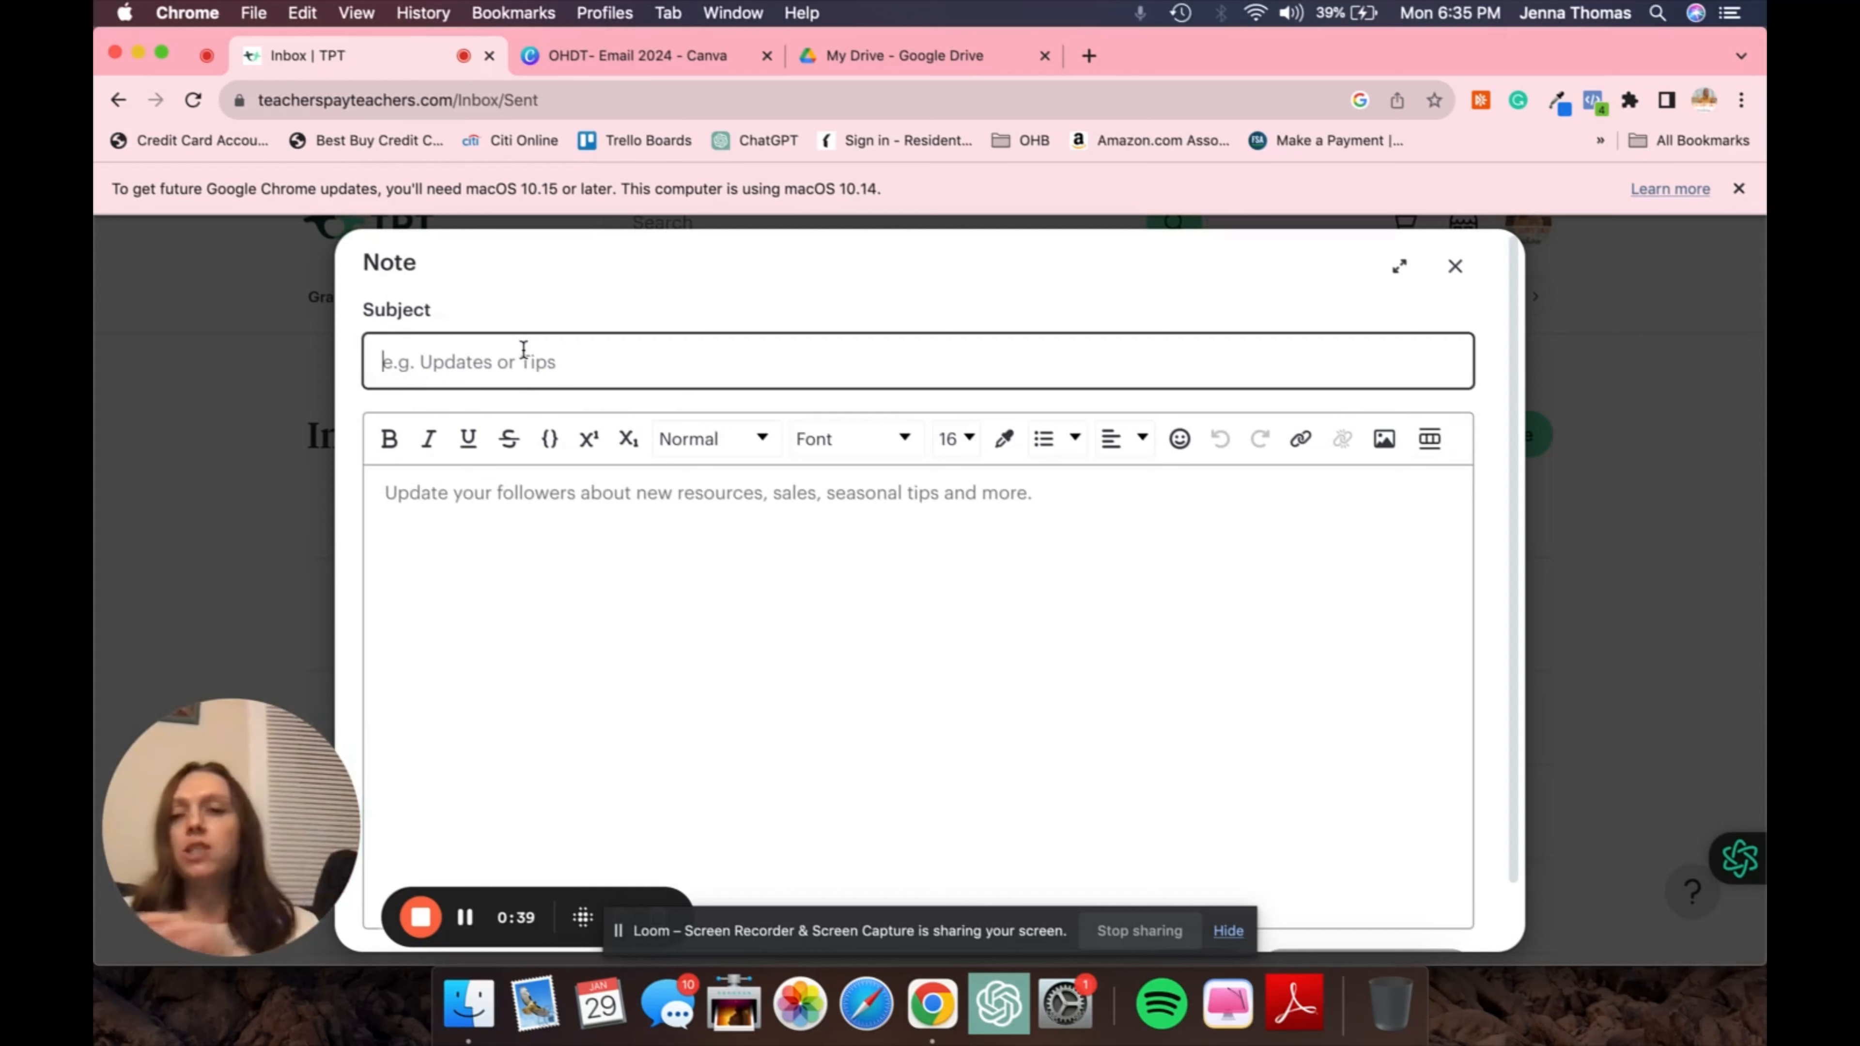
pyautogui.write('Hap')
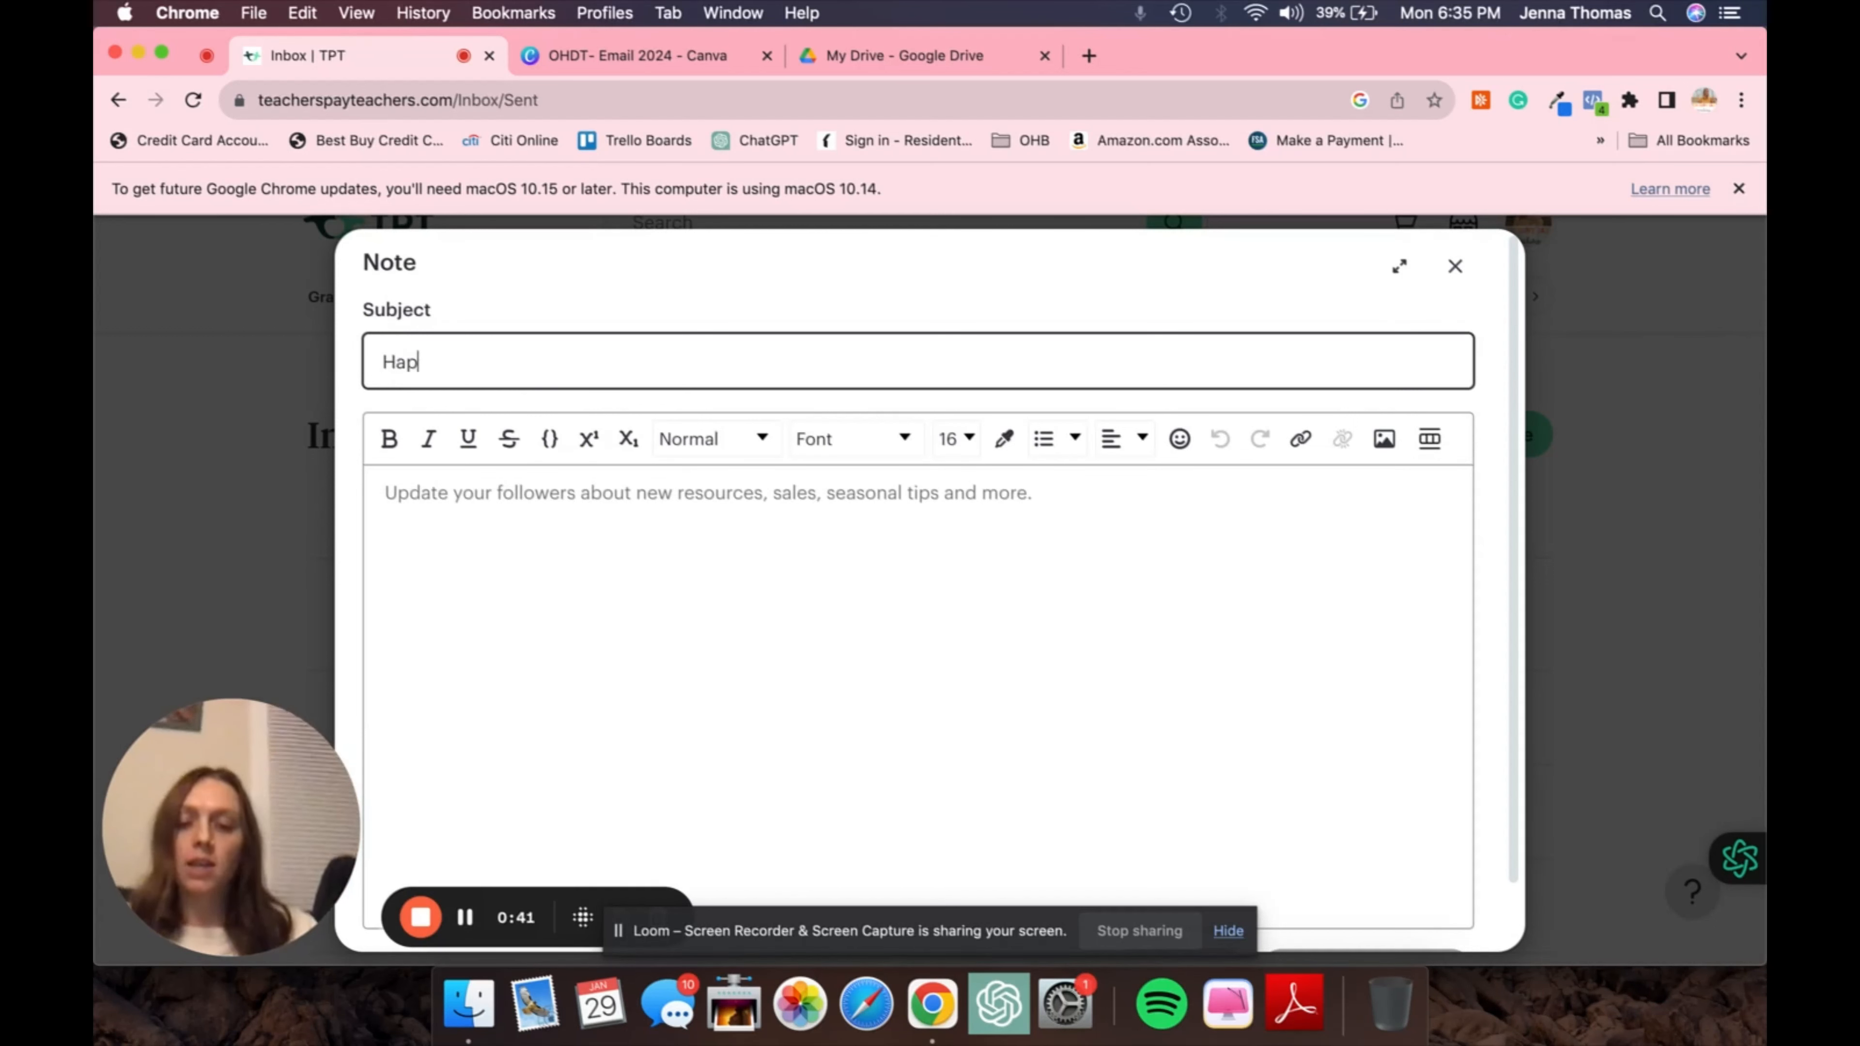
pyautogui.write('py Febr')
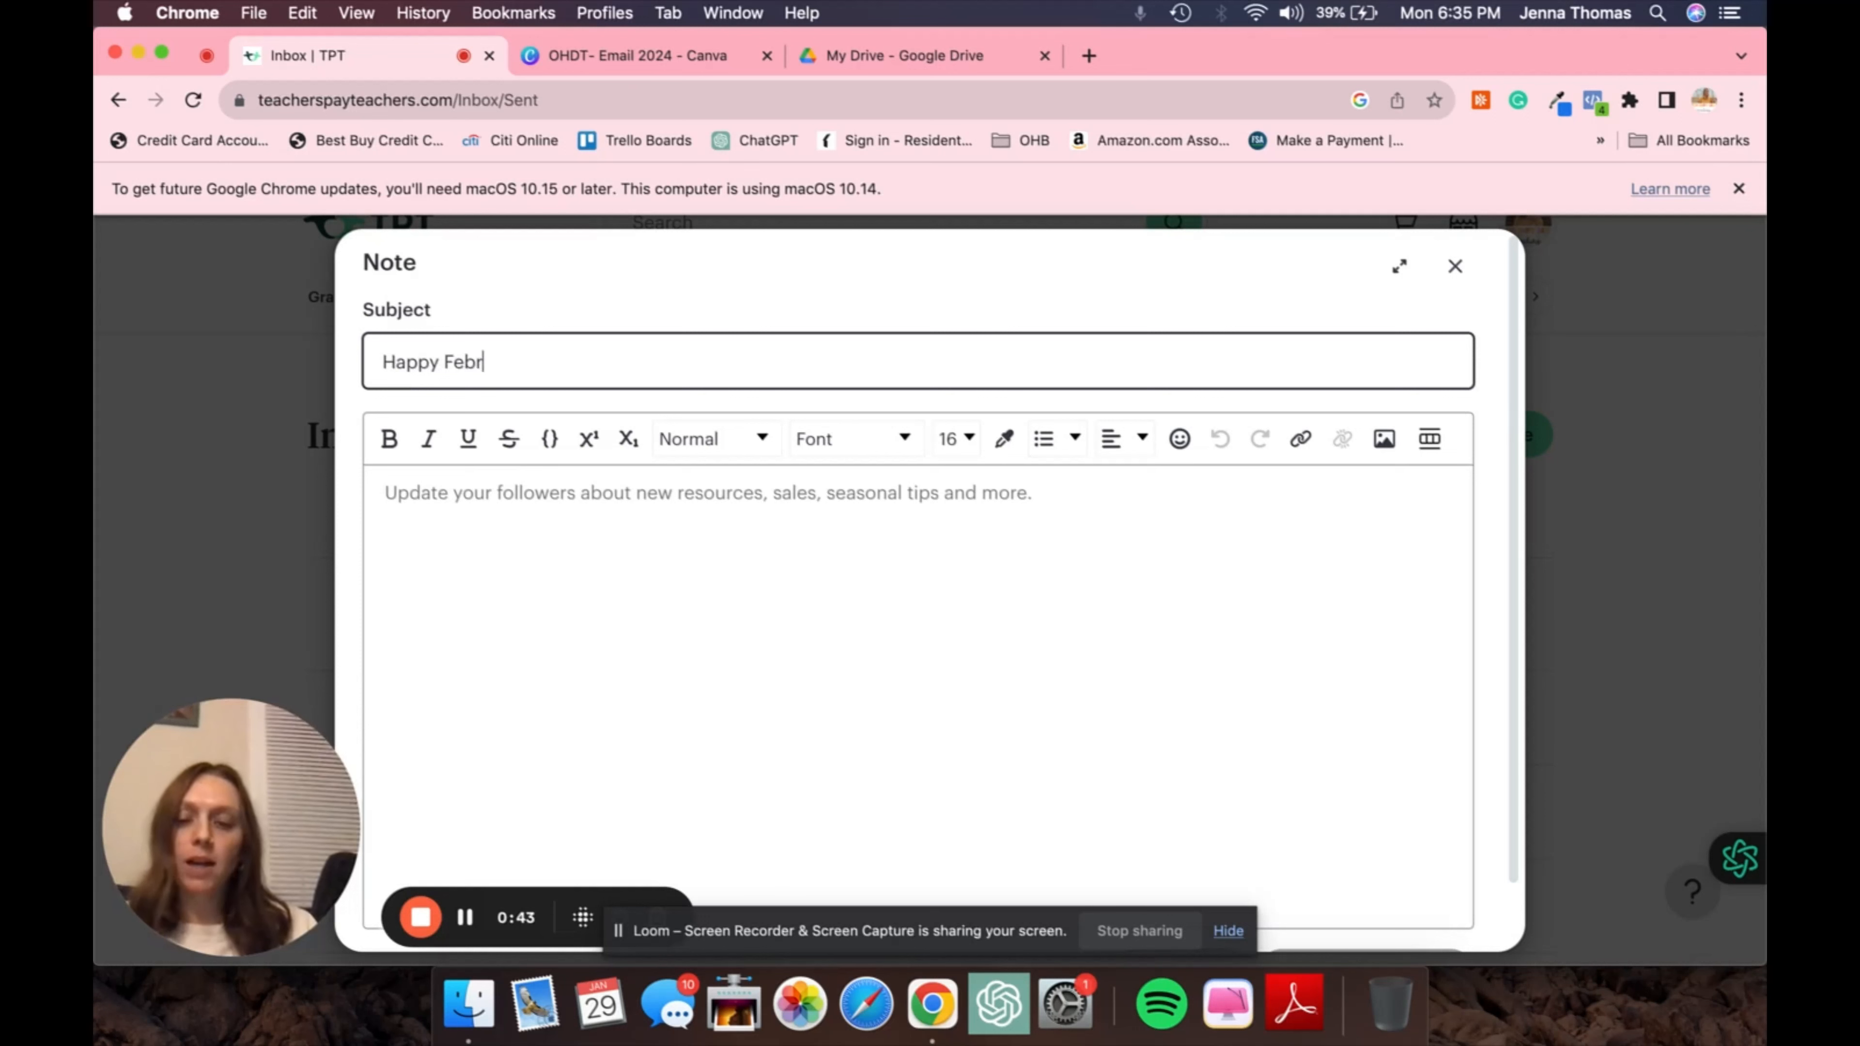
pyautogui.write('uary!!! Somebody say Valentines F')
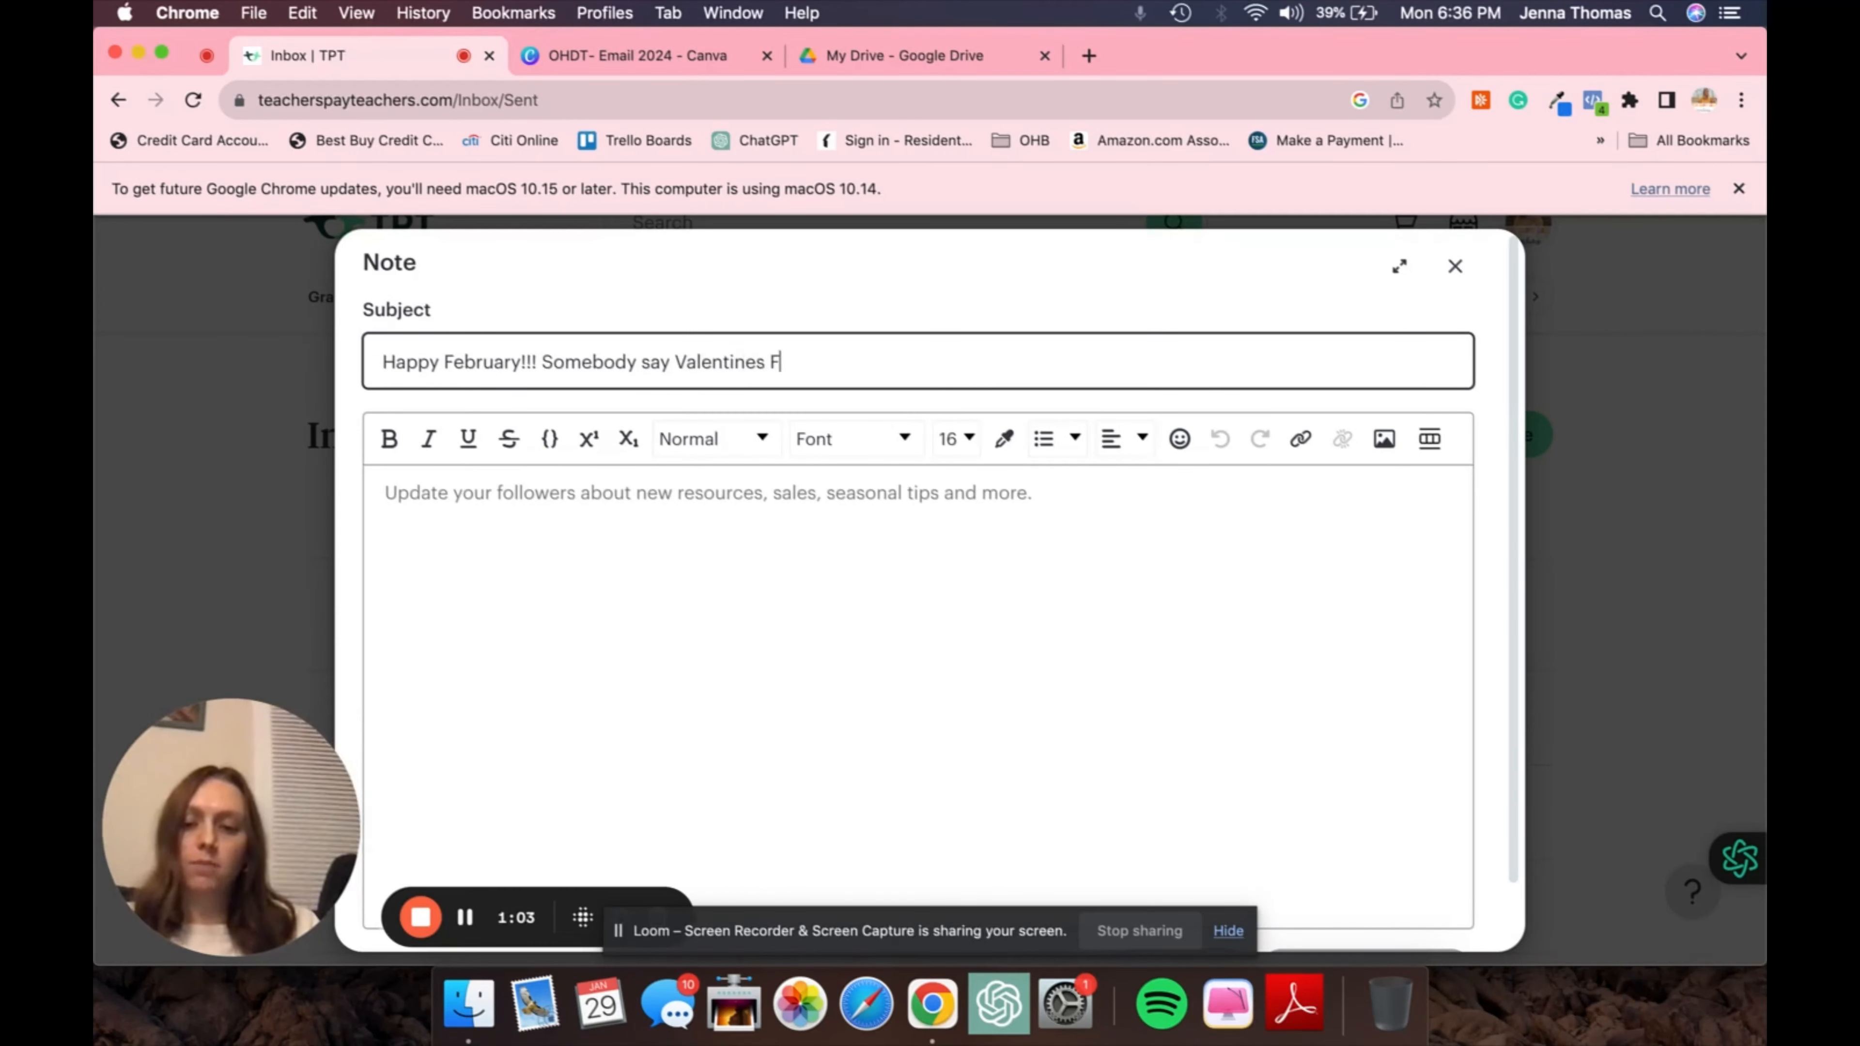
pyautogui.write('bies? ☺')
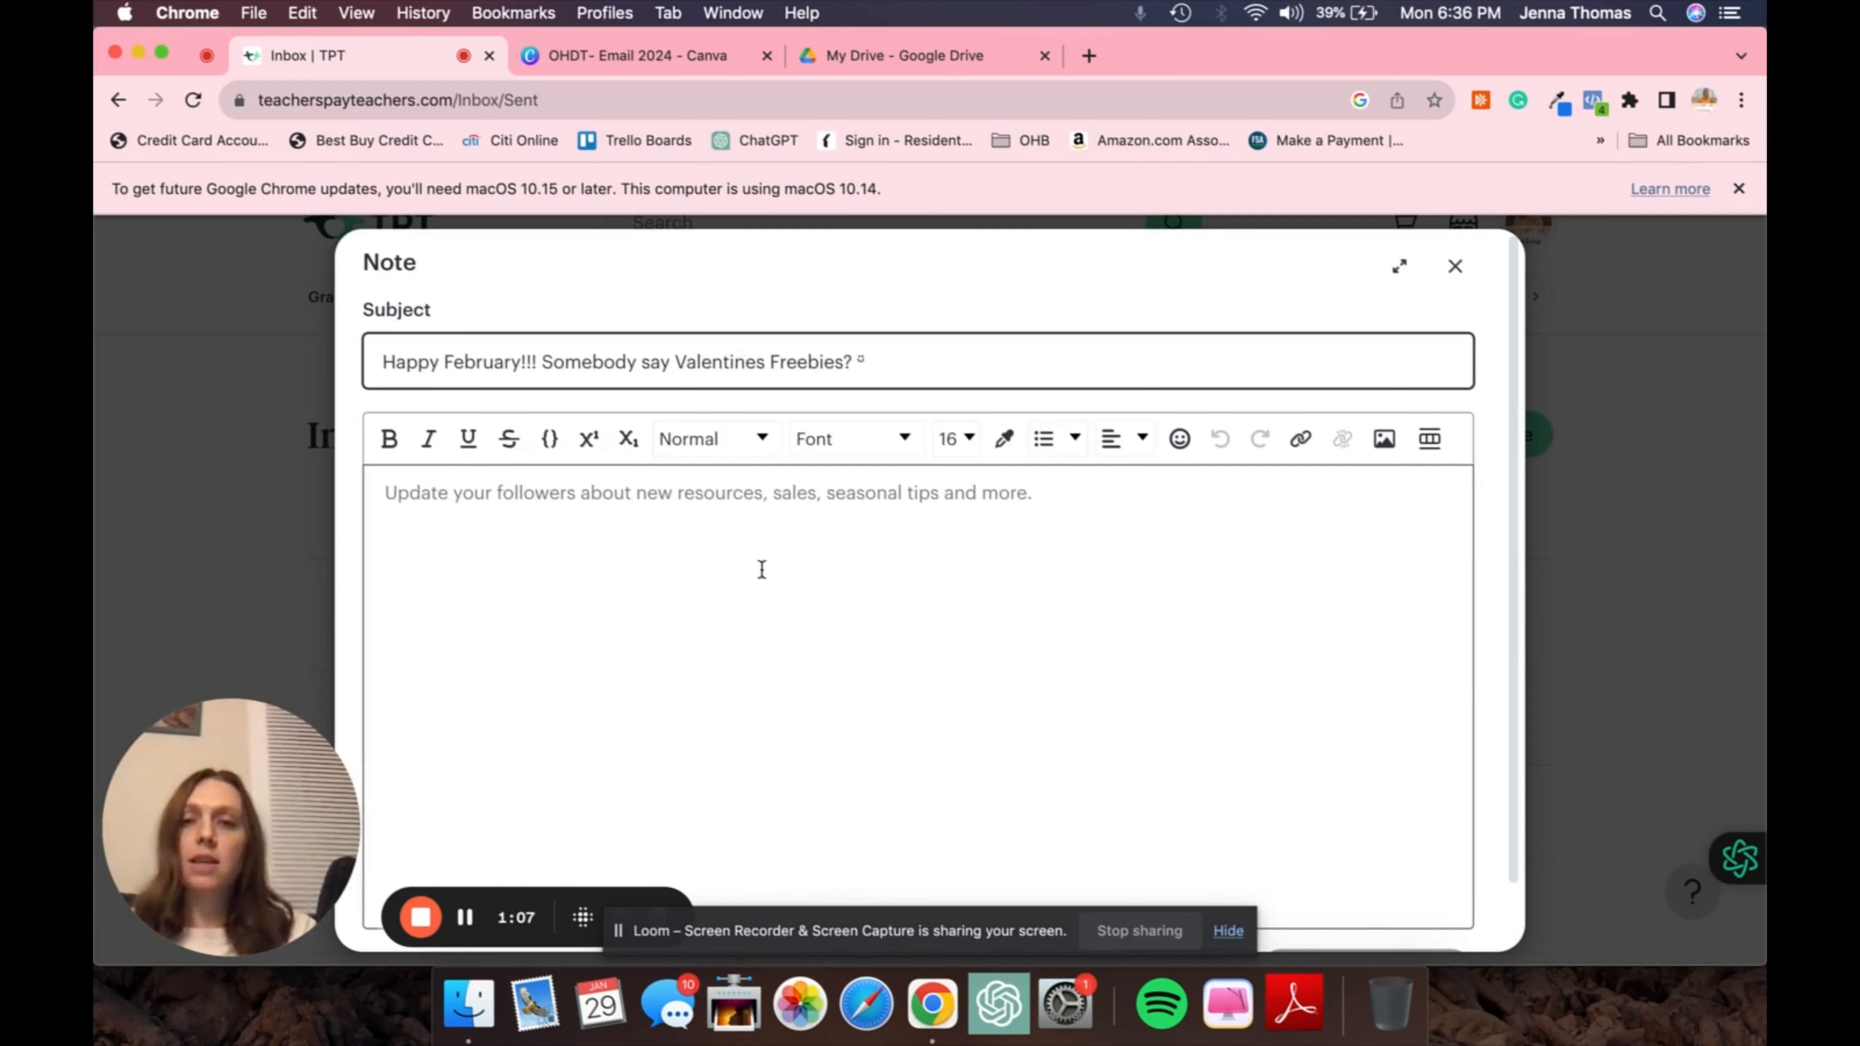
pyautogui.click(762, 569)
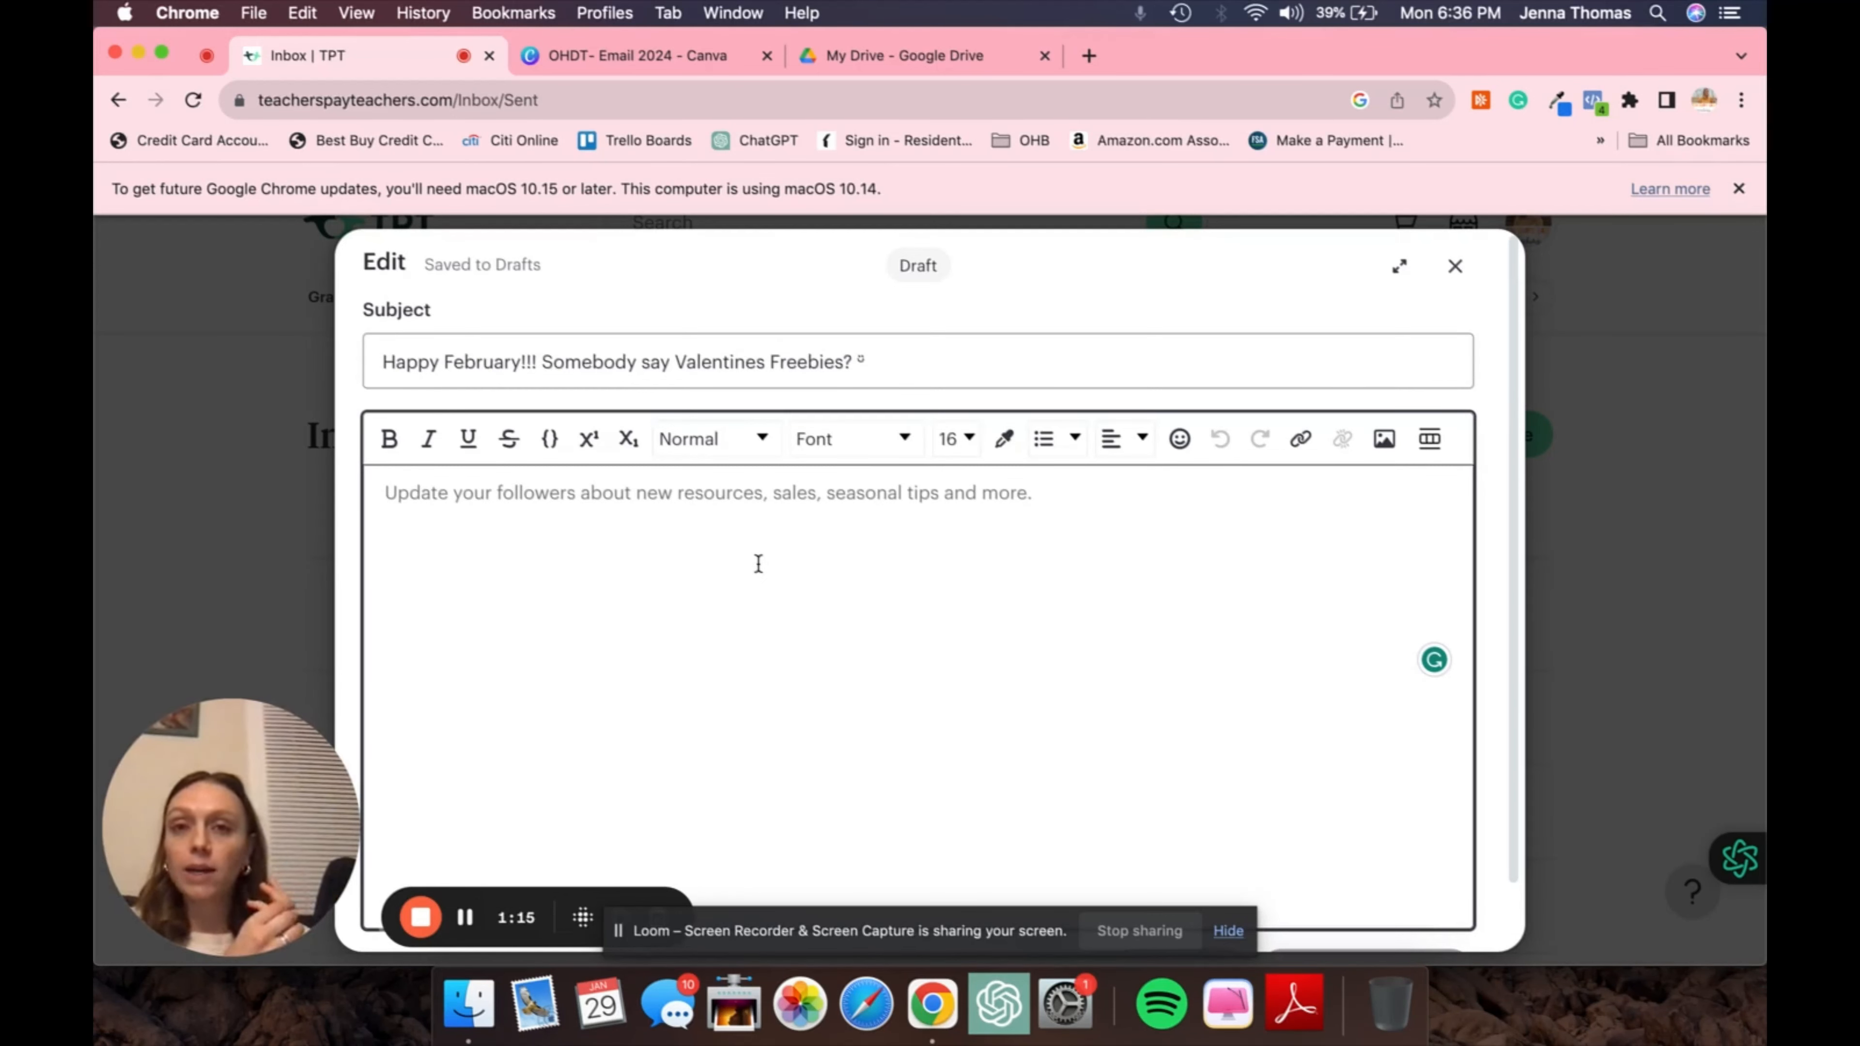
# Switch to the Canva email folder, duplicate the Note to Follower Template design and open the copy
pyautogui.click(602, 51)
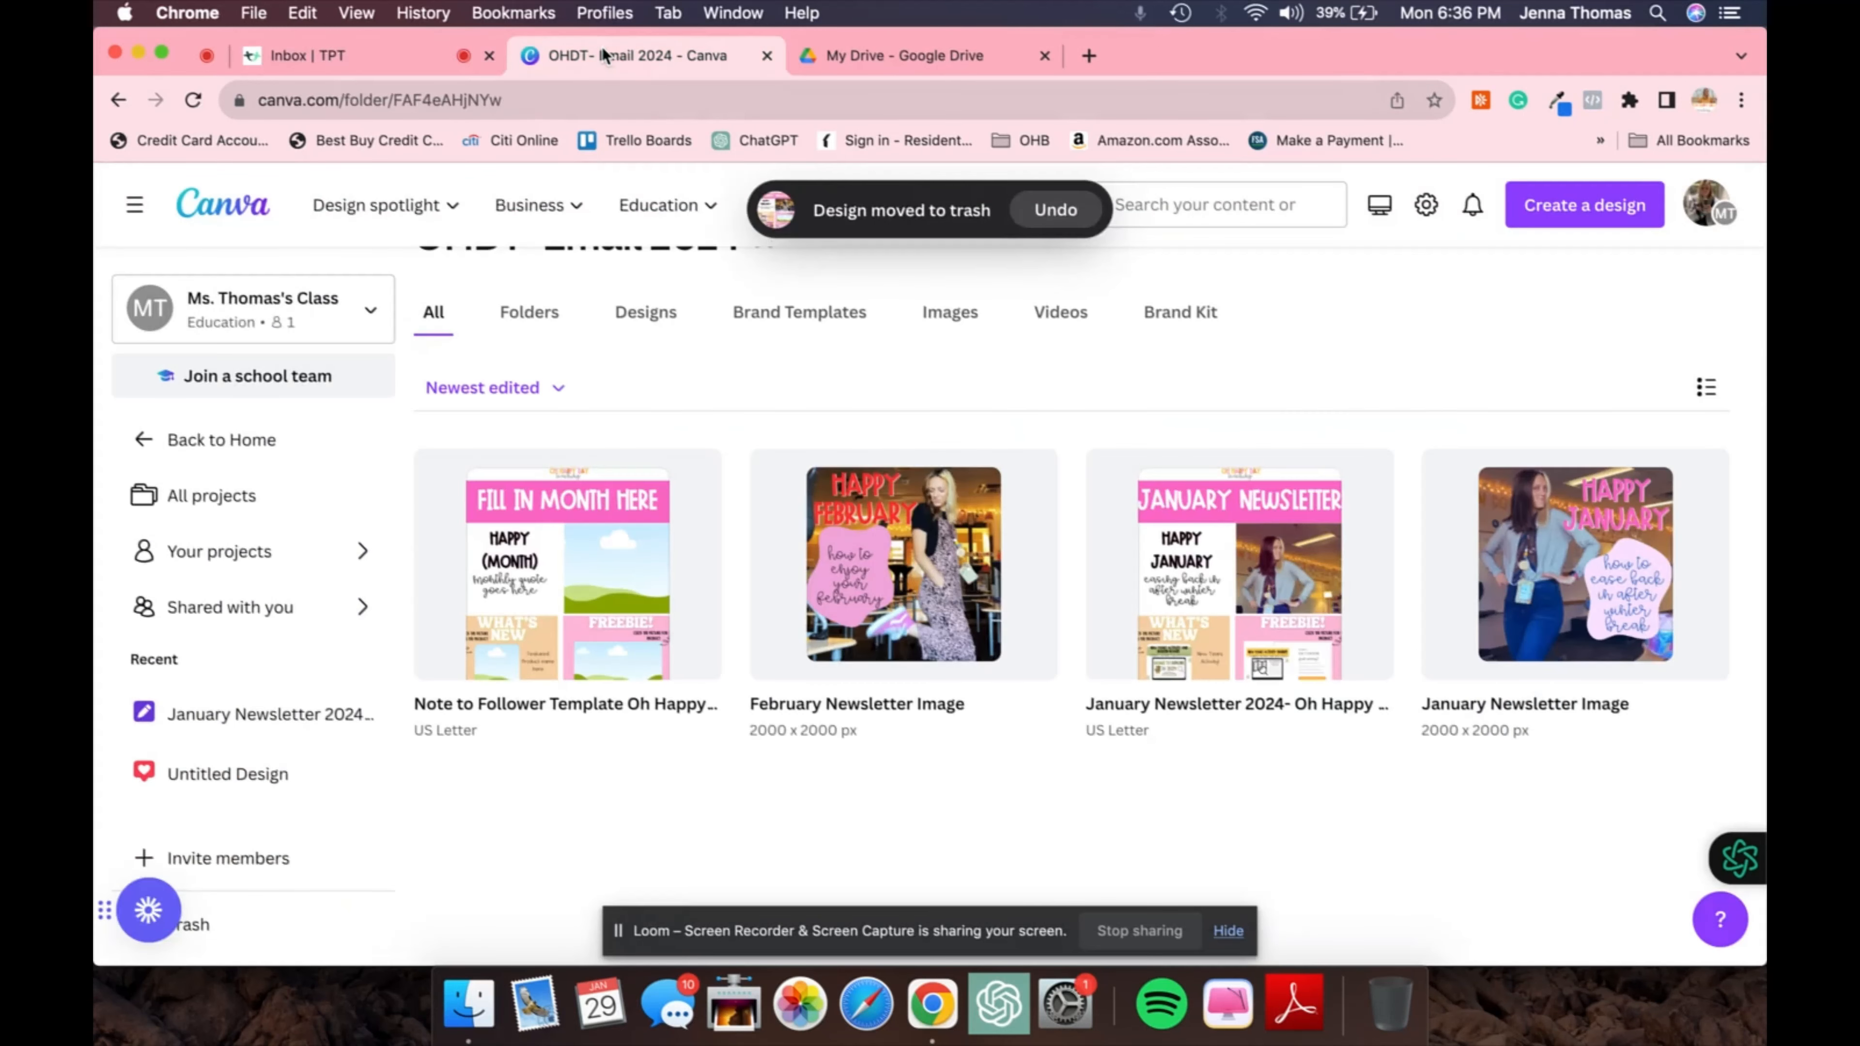
pyautogui.click(553, 533)
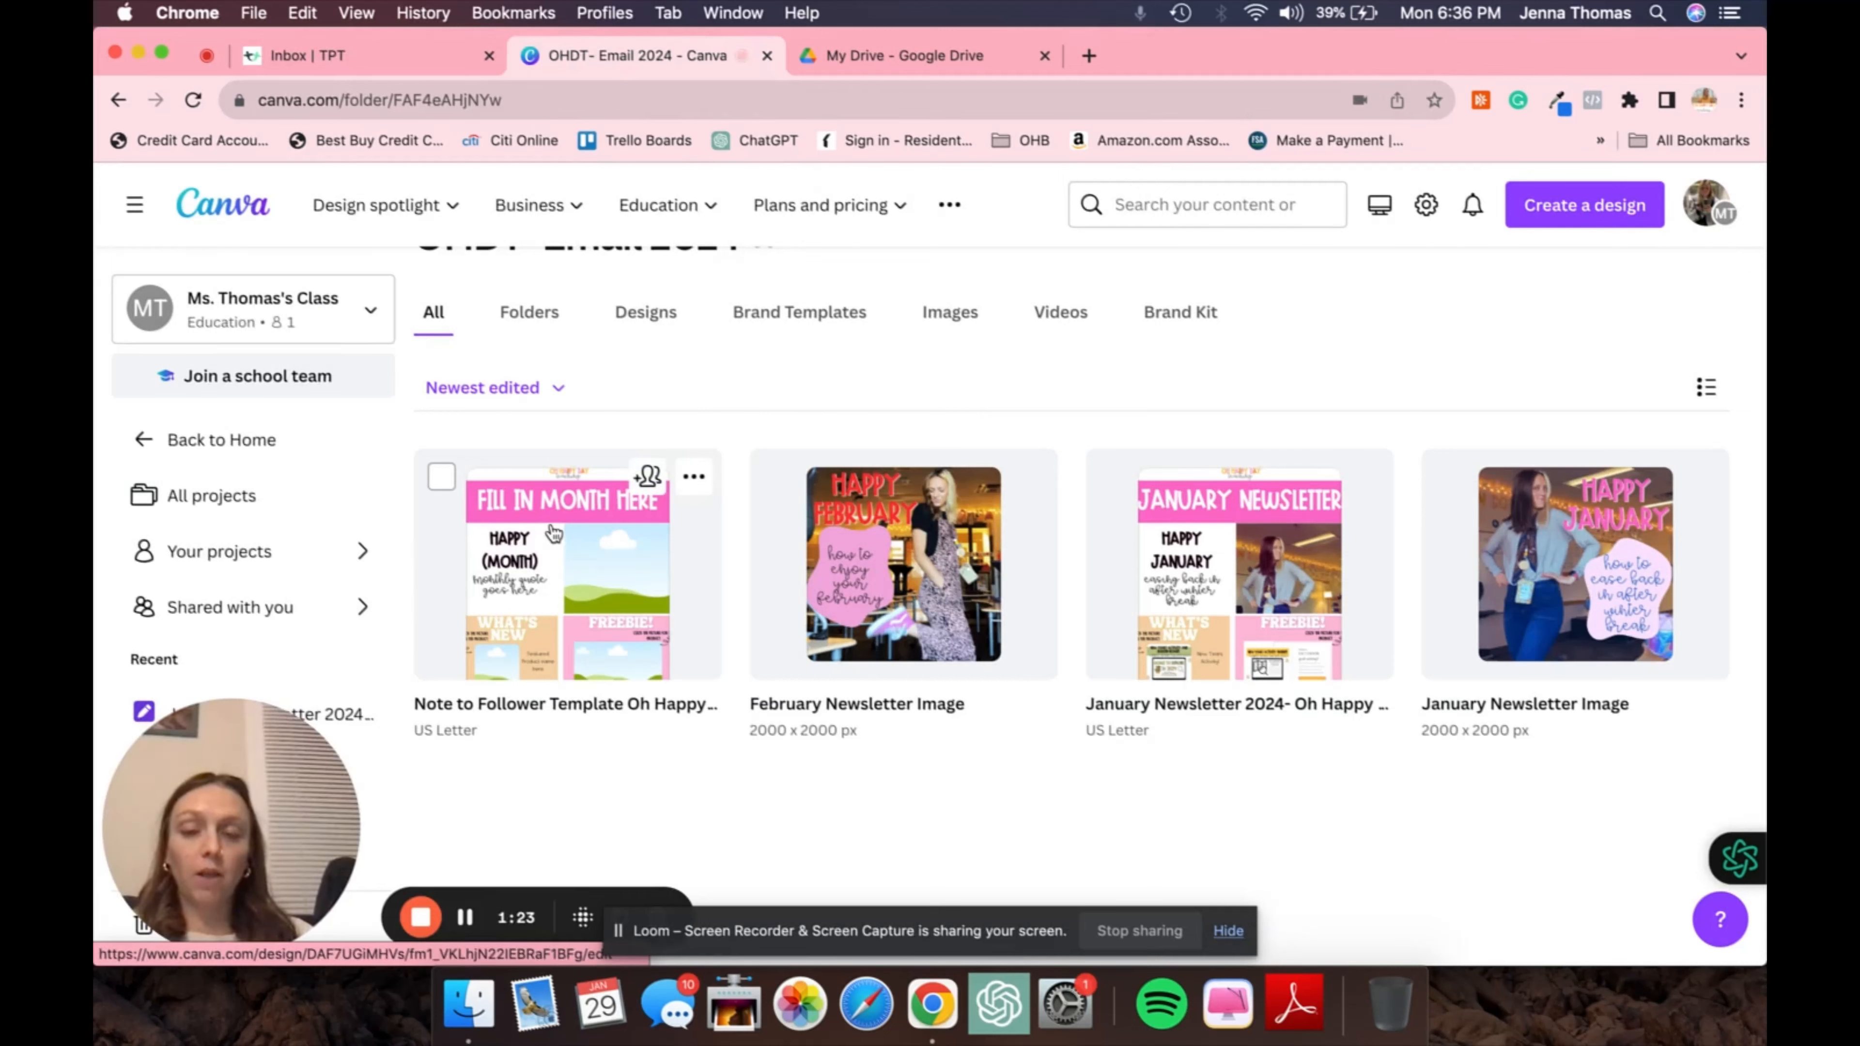
pyautogui.click(692, 476)
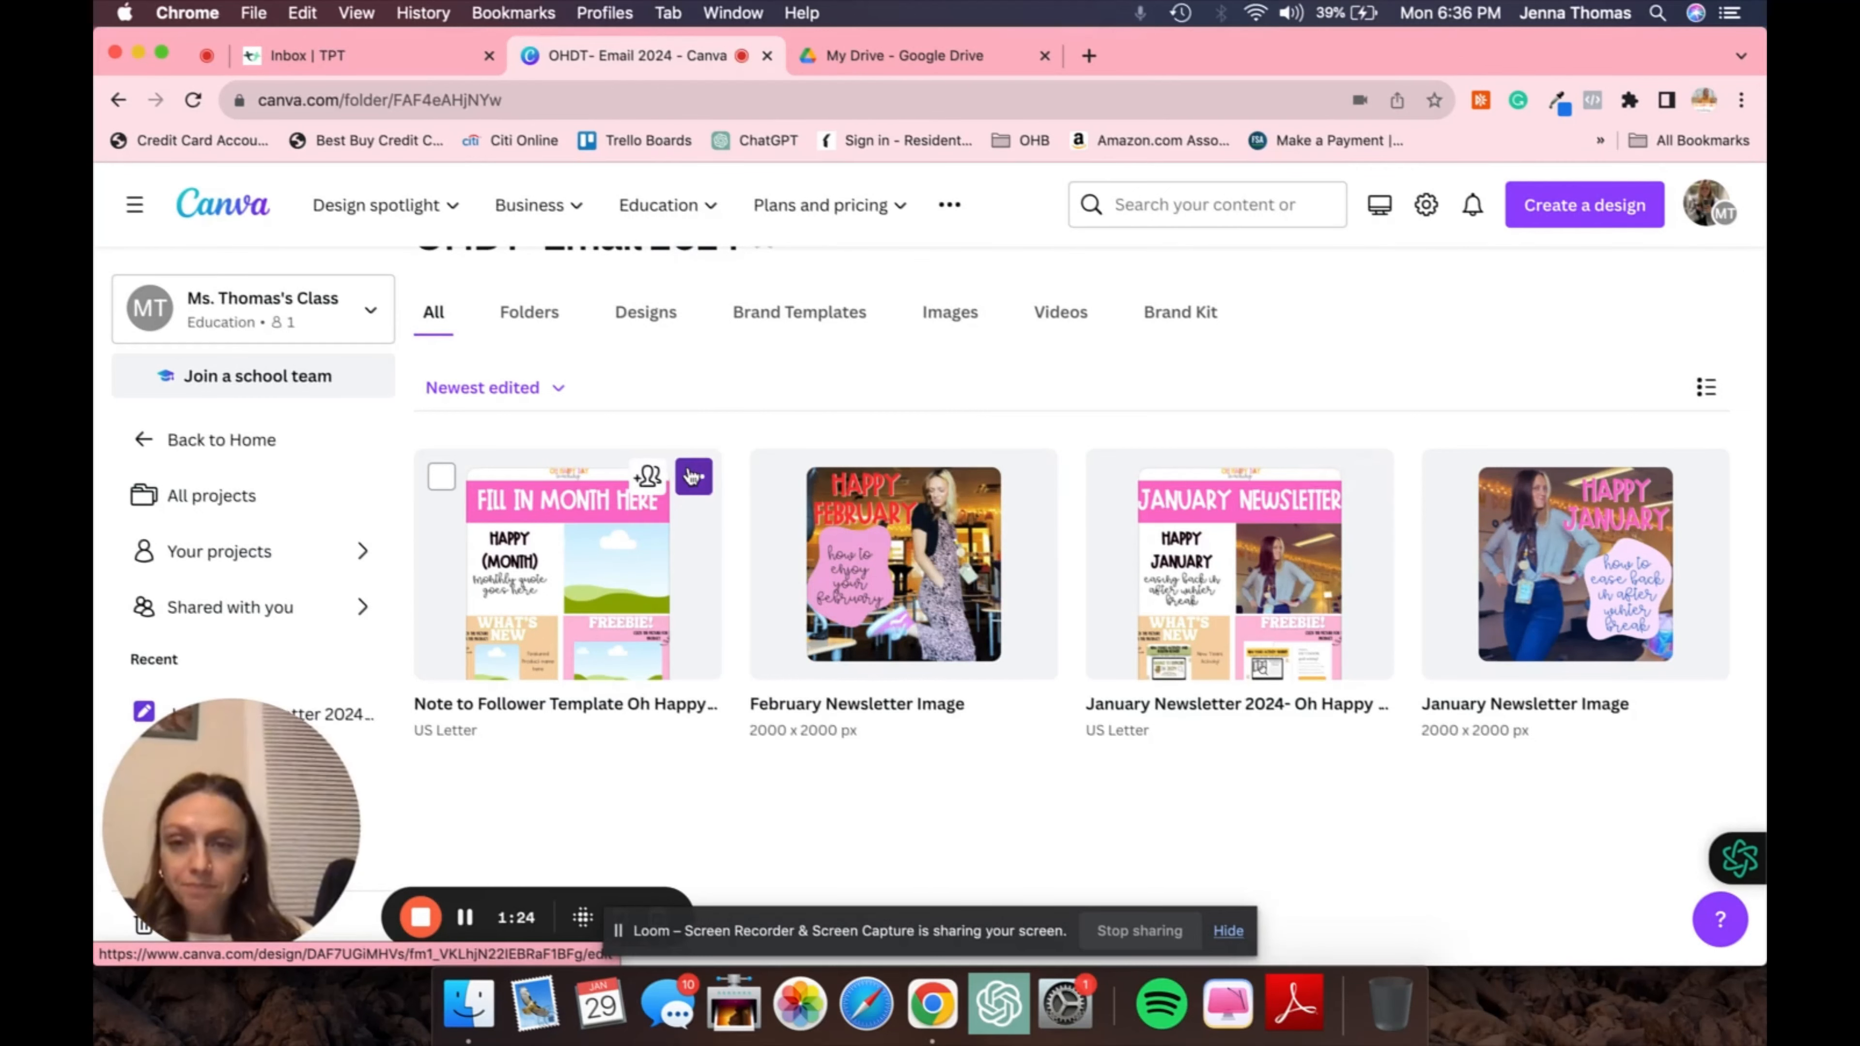
pyautogui.click(766, 642)
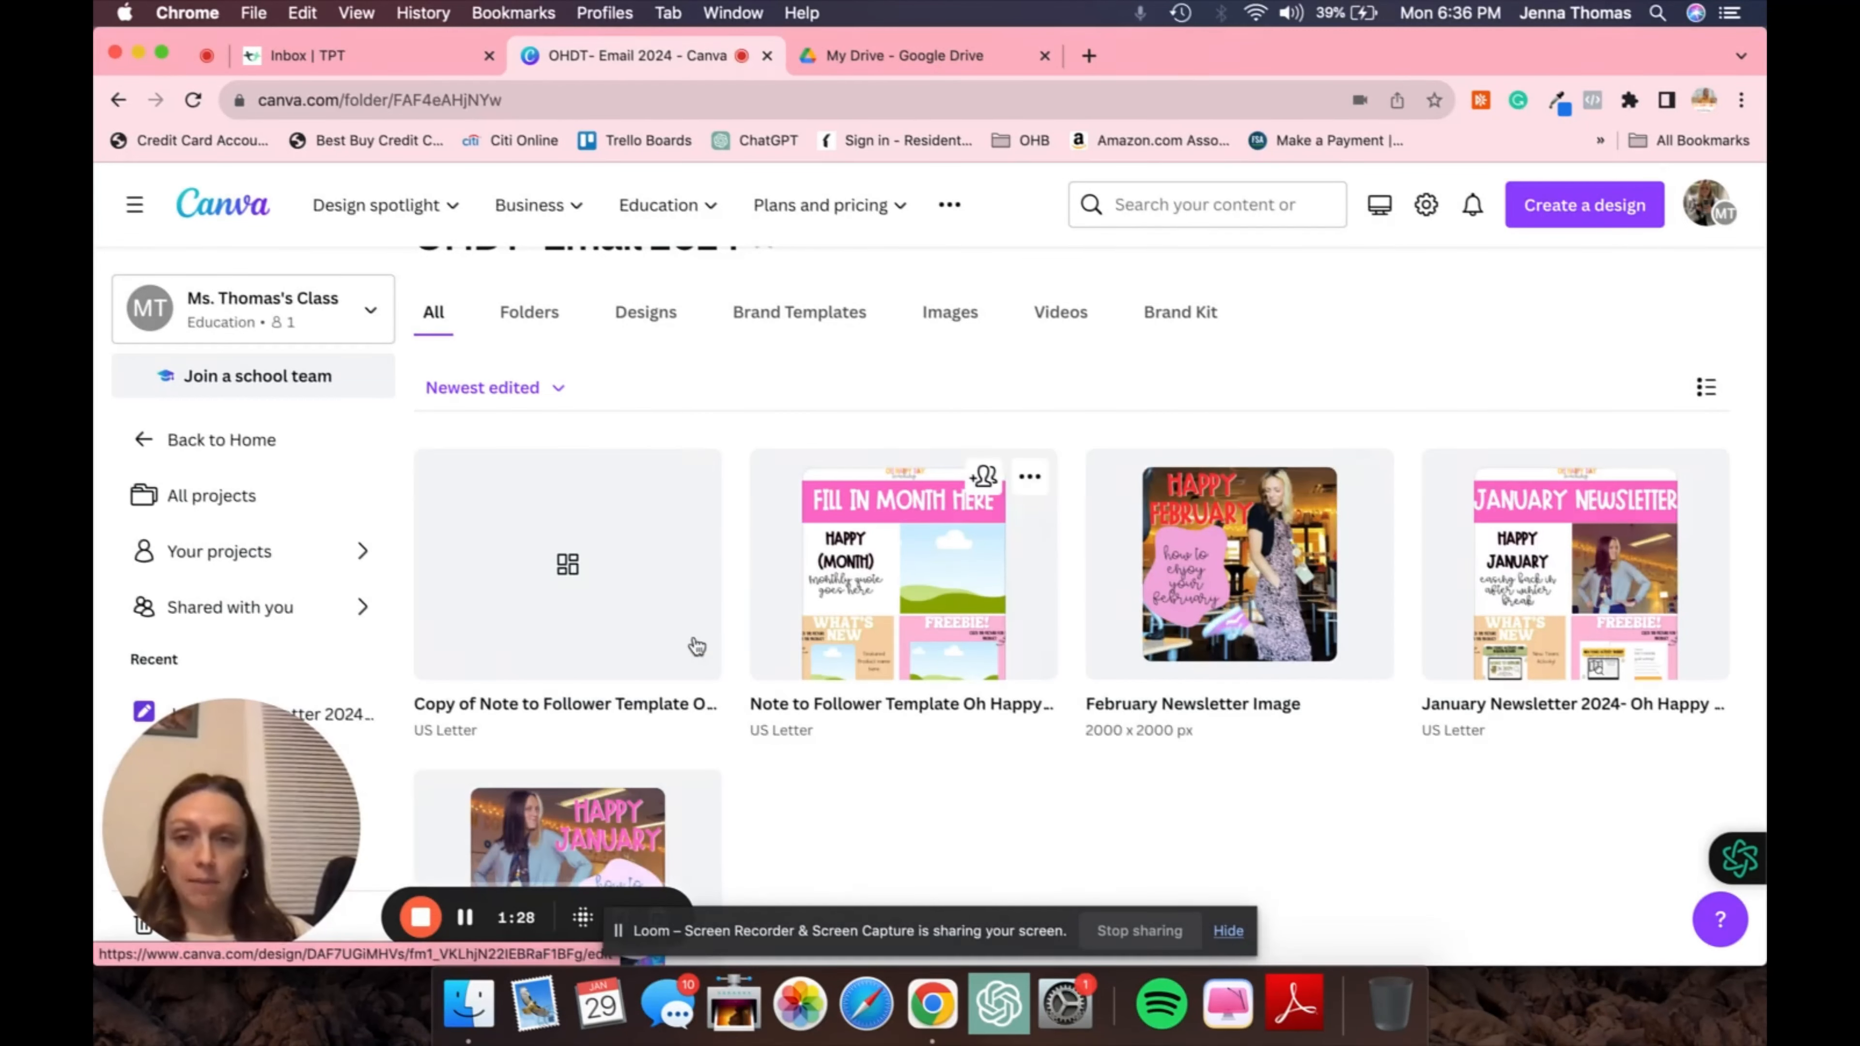
pyautogui.click(594, 593)
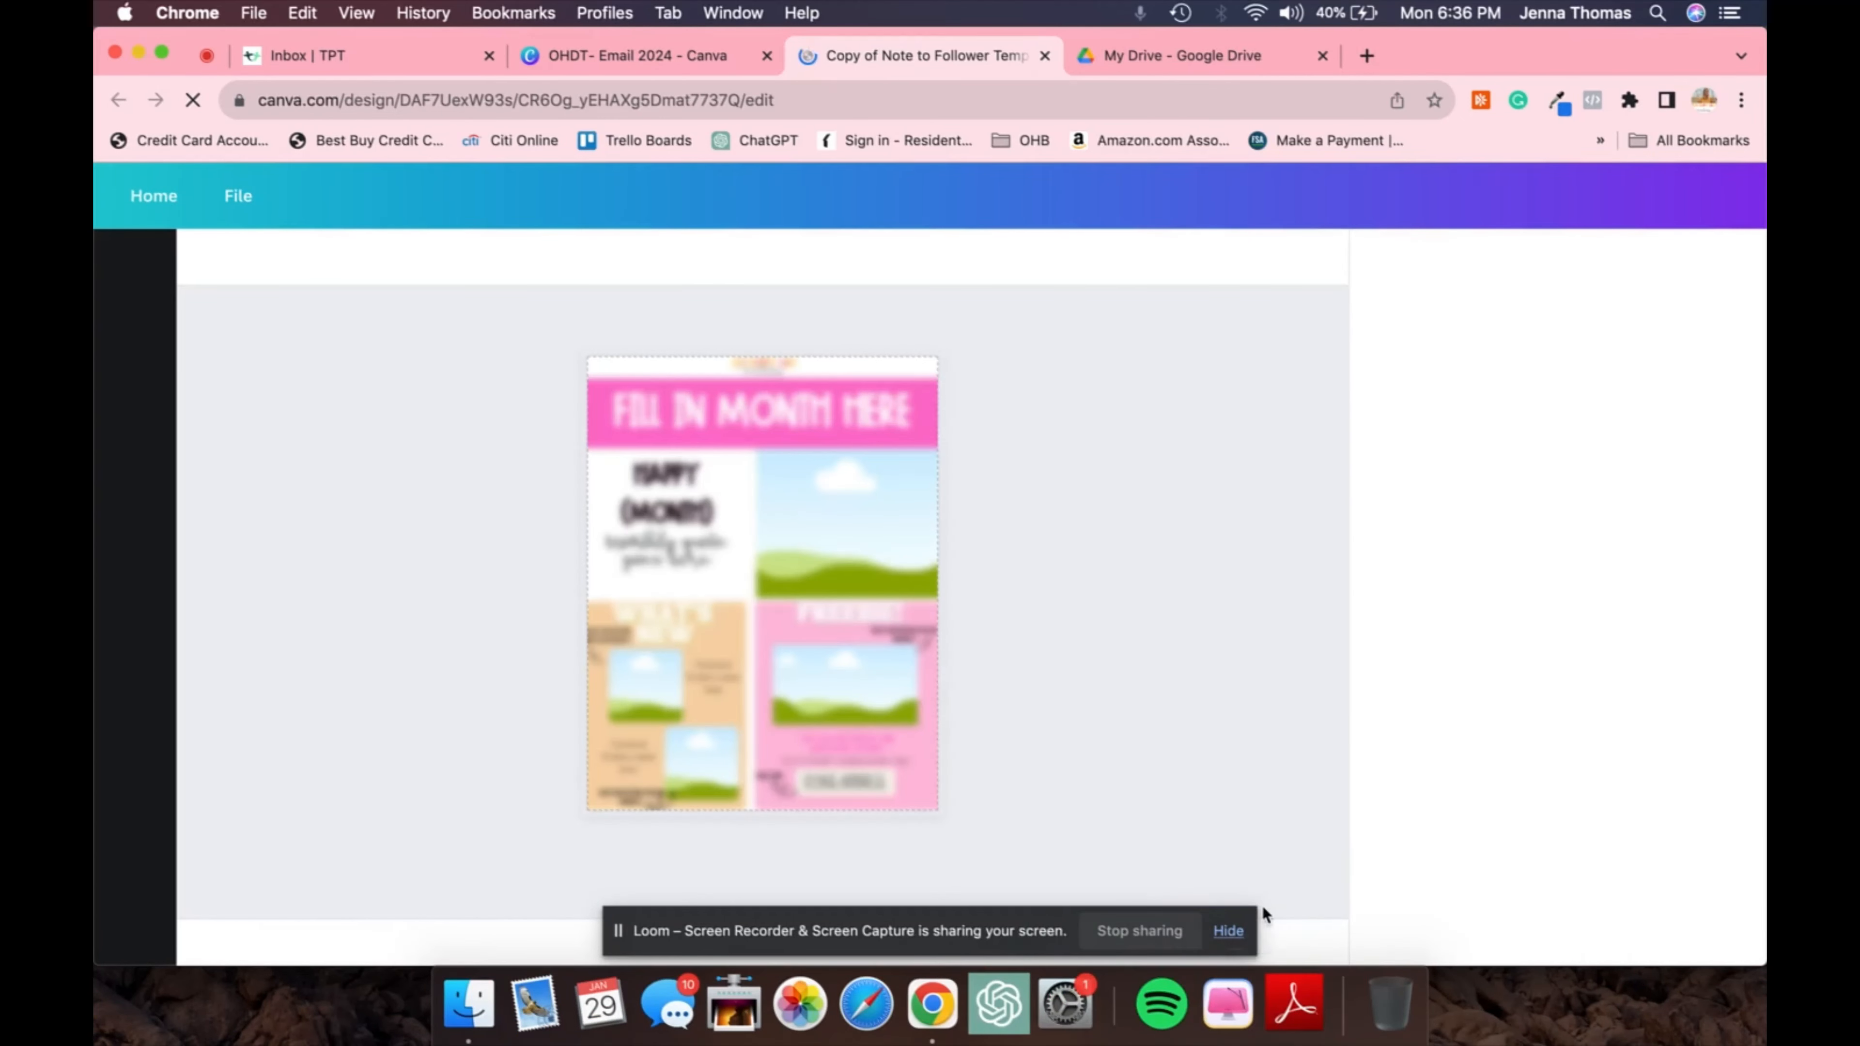
# Rename the copied design as "February- Note to Follower Template Oh Happy Day Teaching" and dismiss the letterhead printing offer
pyautogui.click(1230, 932)
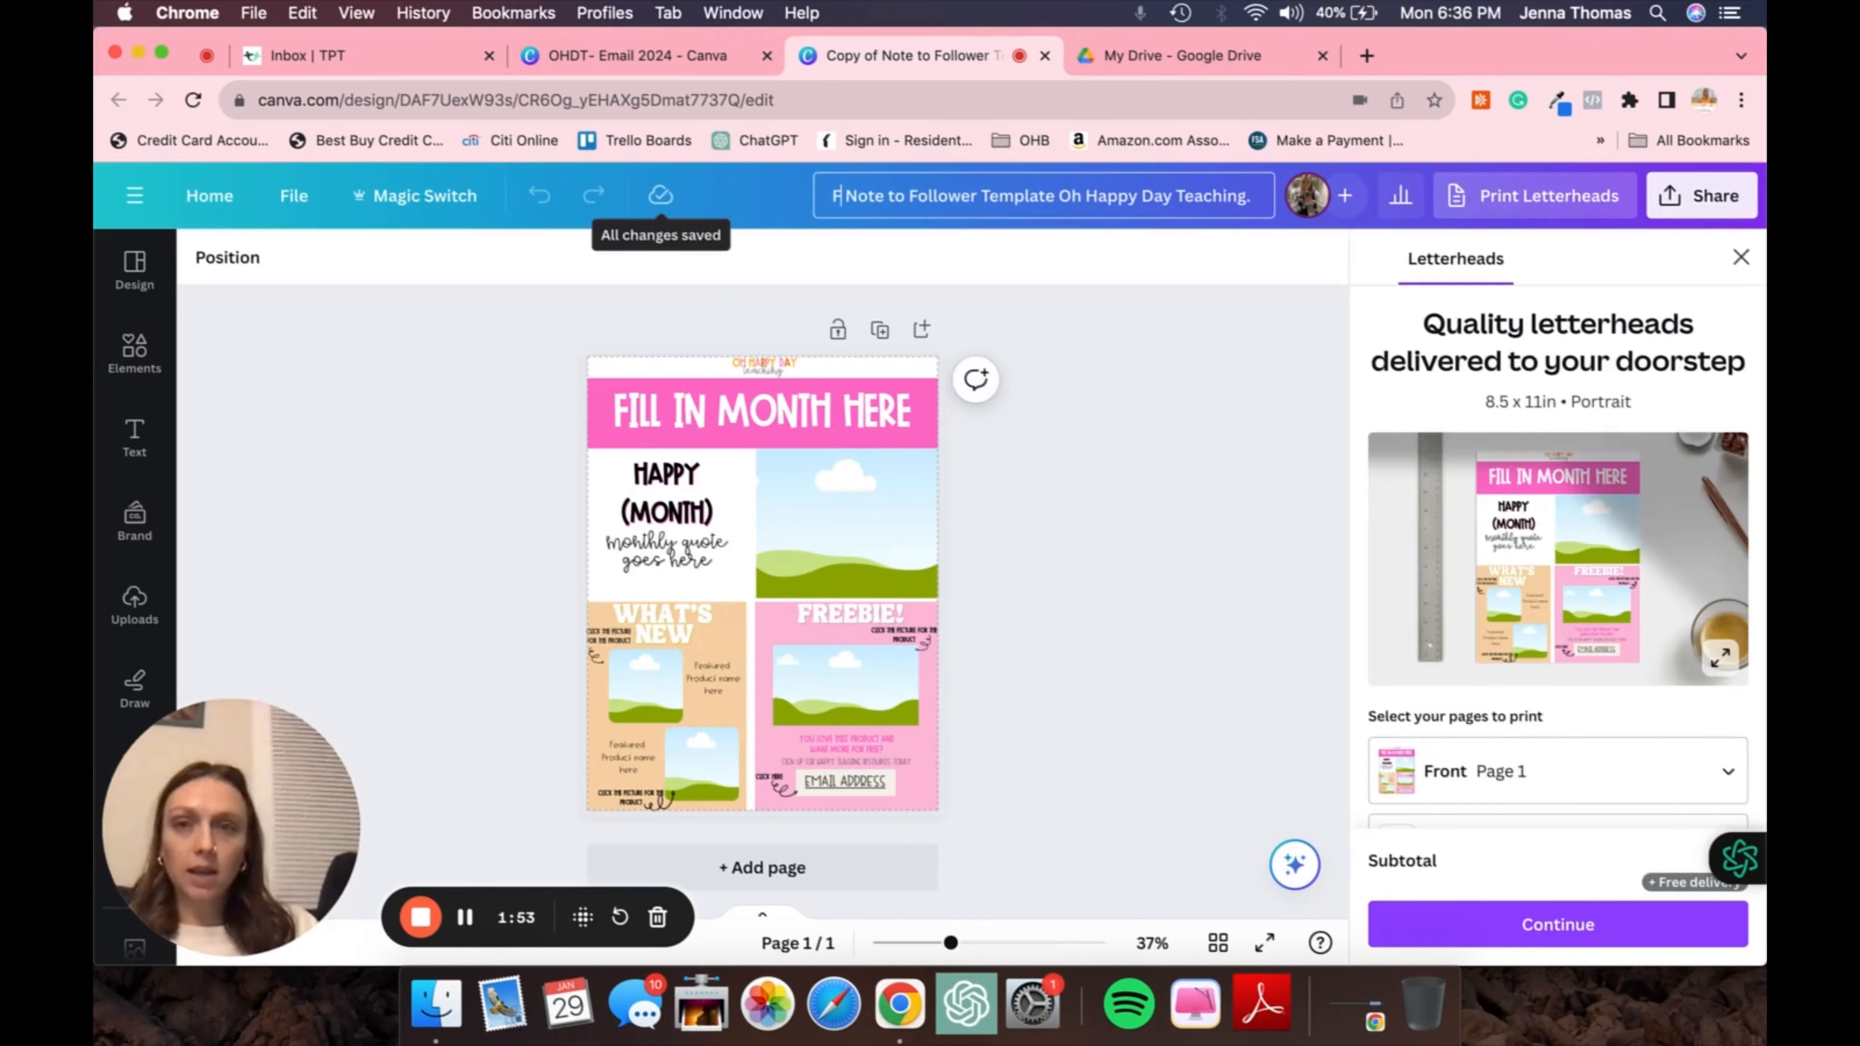
pyautogui.write('ebruary-')
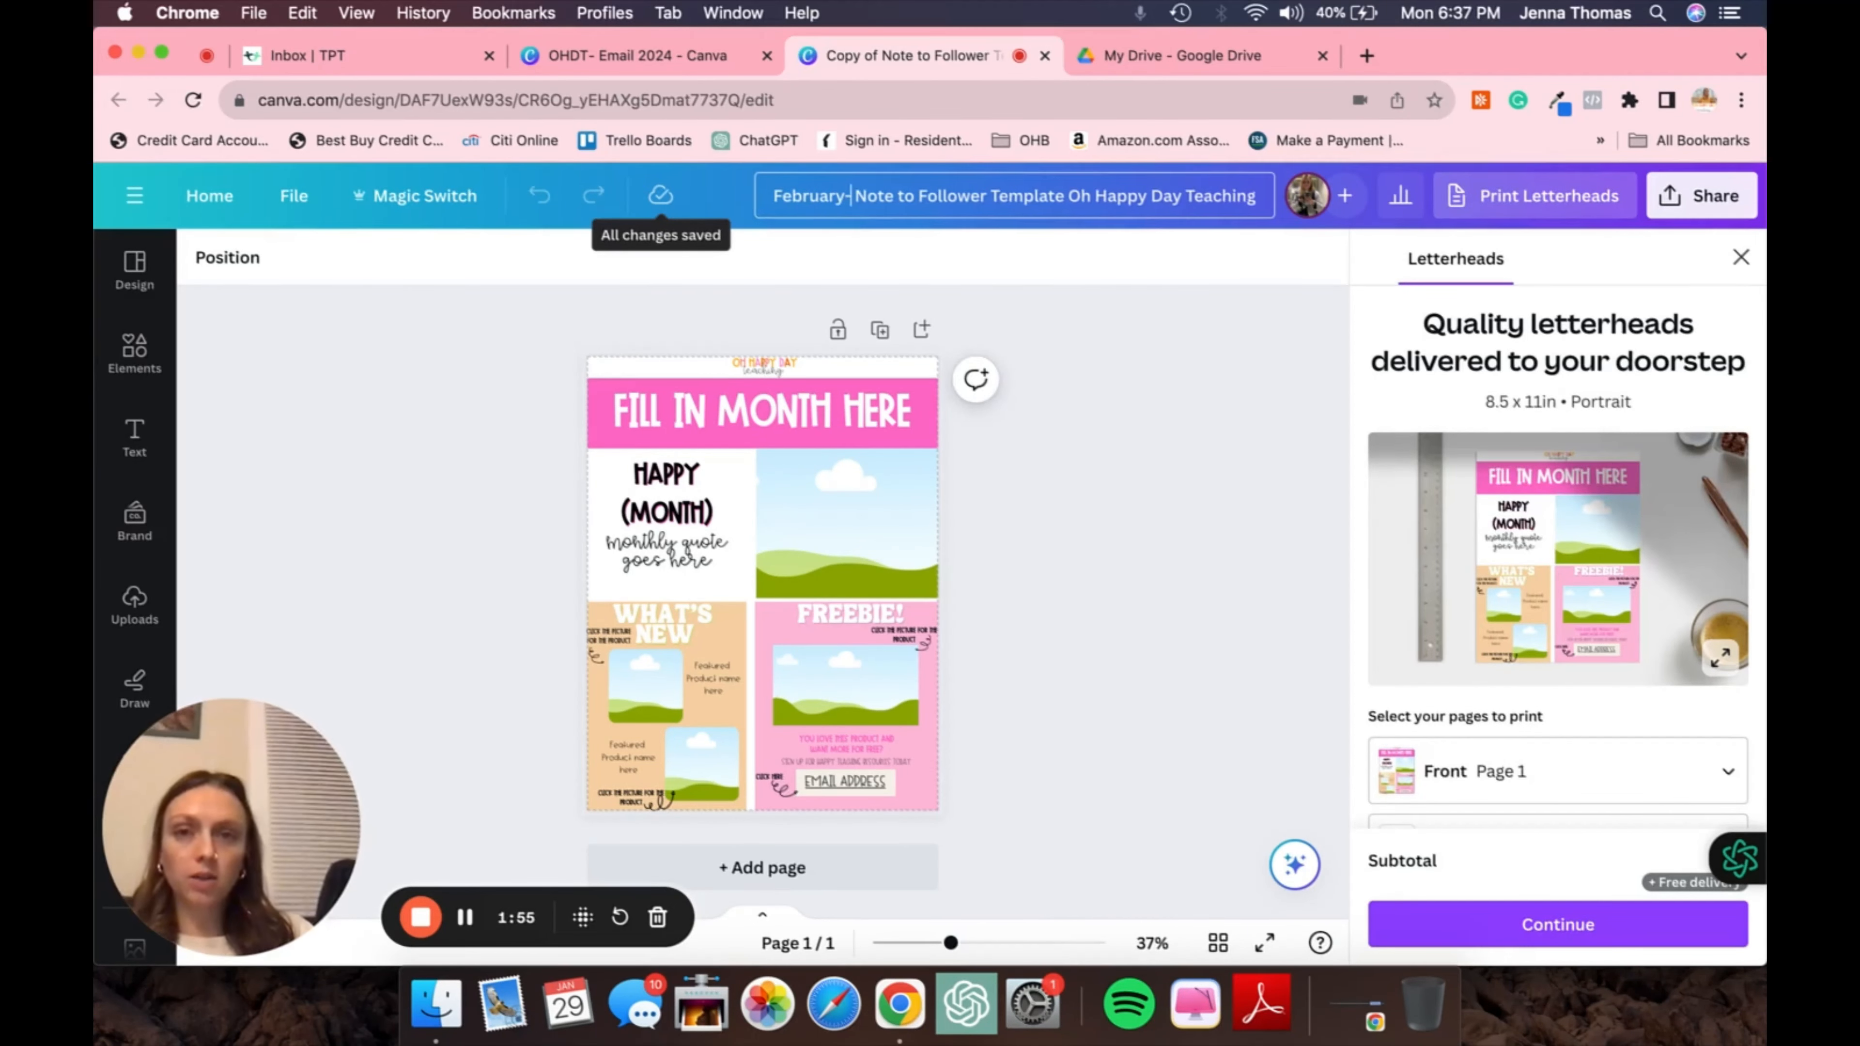
pyautogui.click(1741, 257)
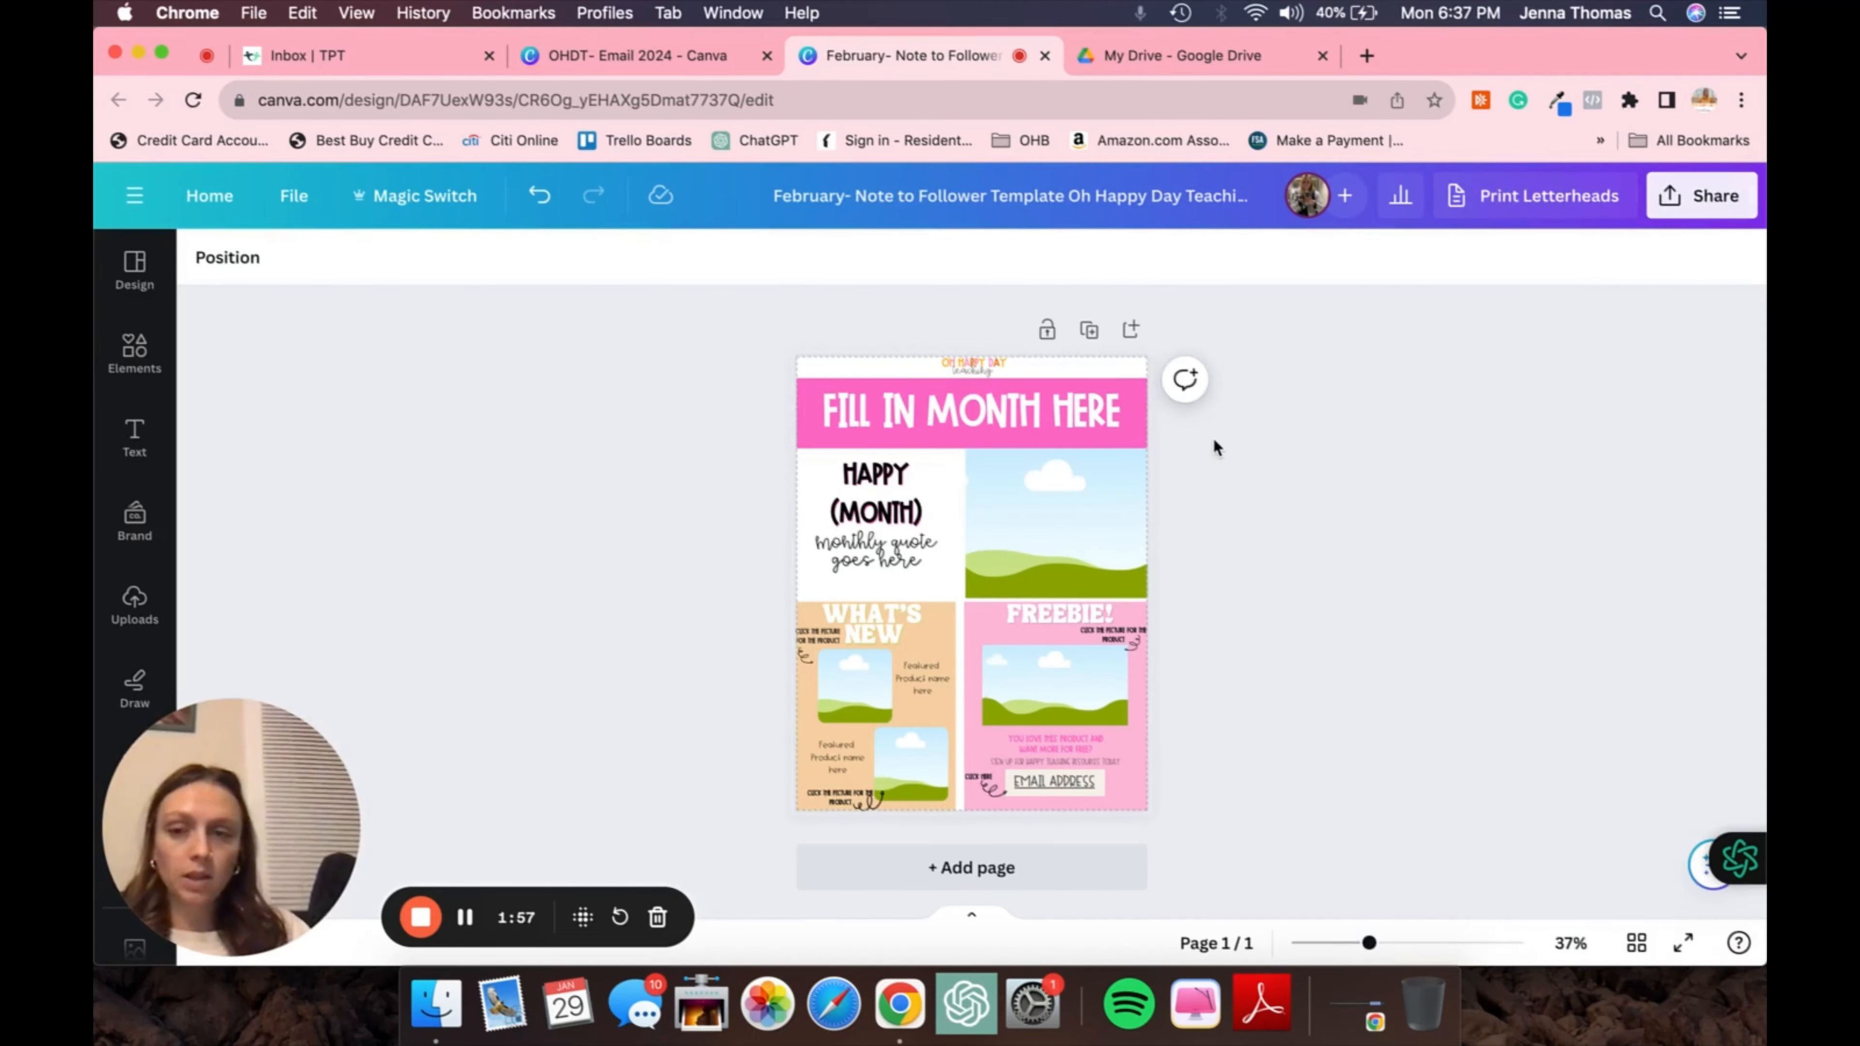
# Replace the "FILL IN MONTH HERE" banner text with "FEBRUARY NEWSLETTER"
pyautogui.scroll(5, 1213, 447)
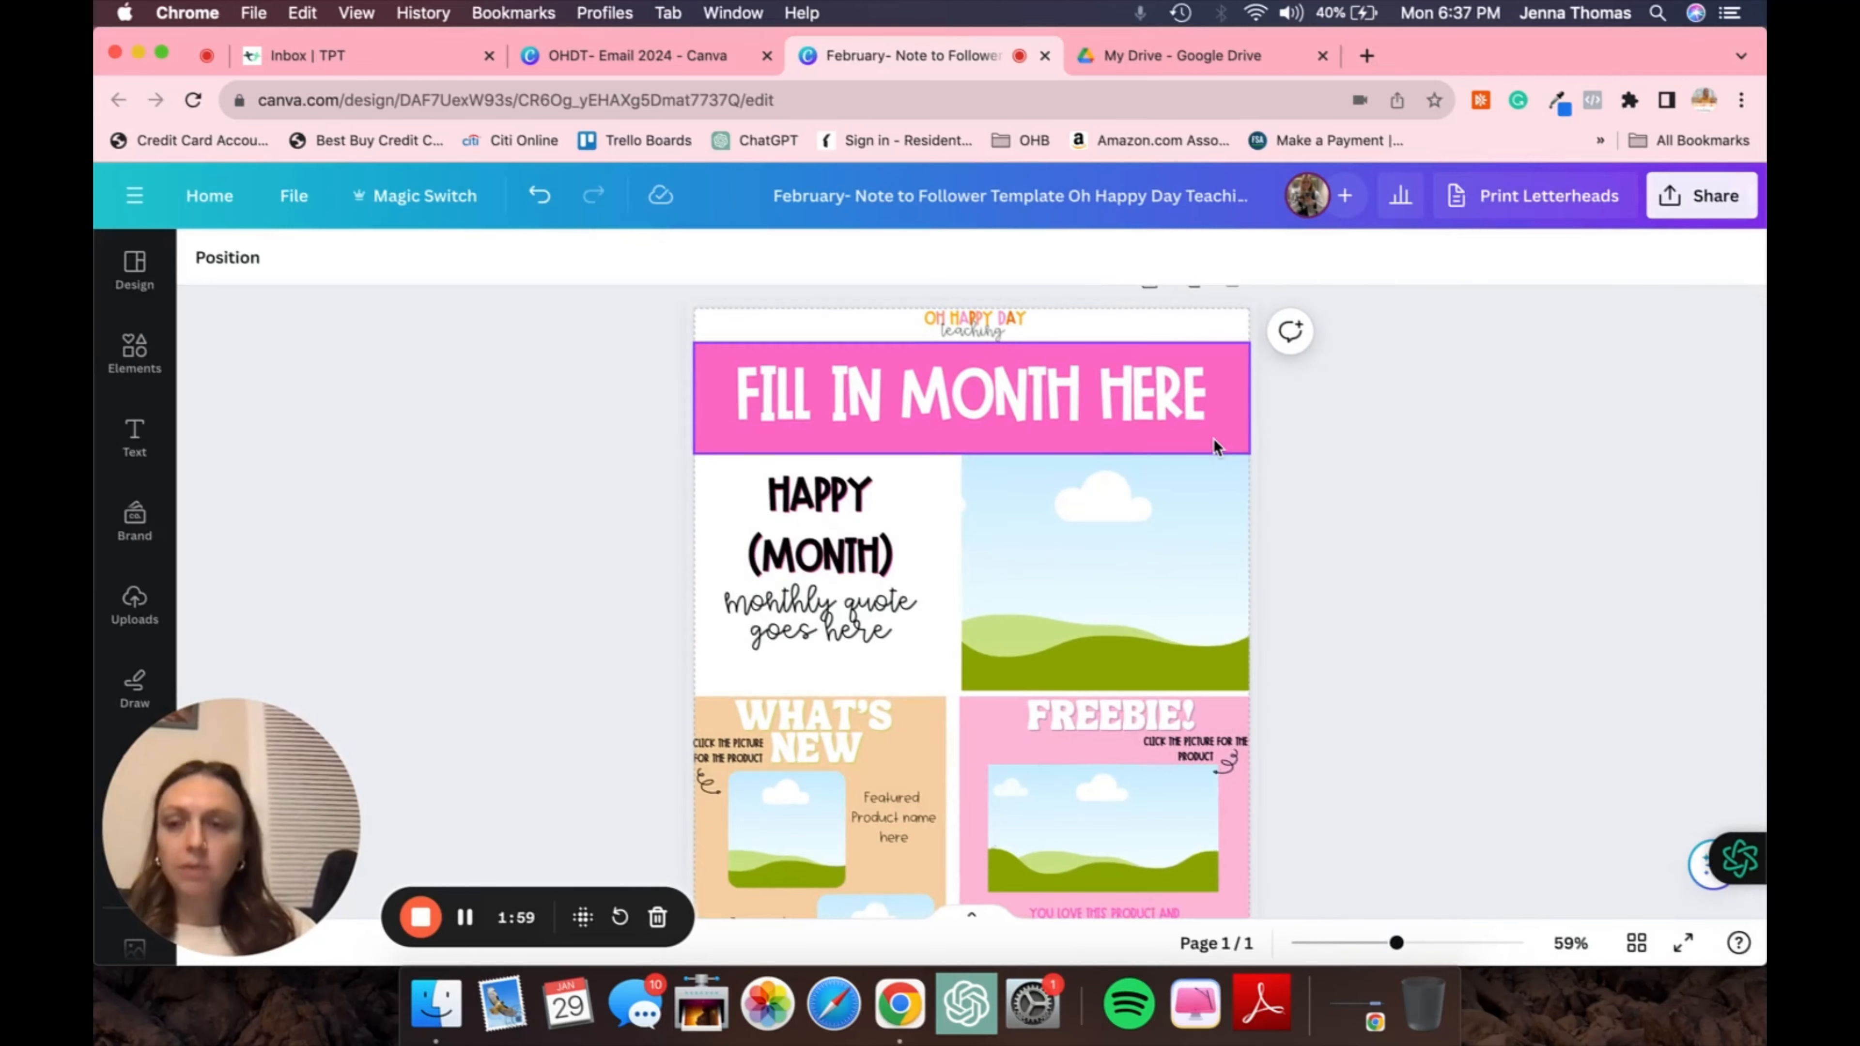
pyautogui.scroll(-3, 1214, 447)
pyautogui.scroll(4, 1214, 447)
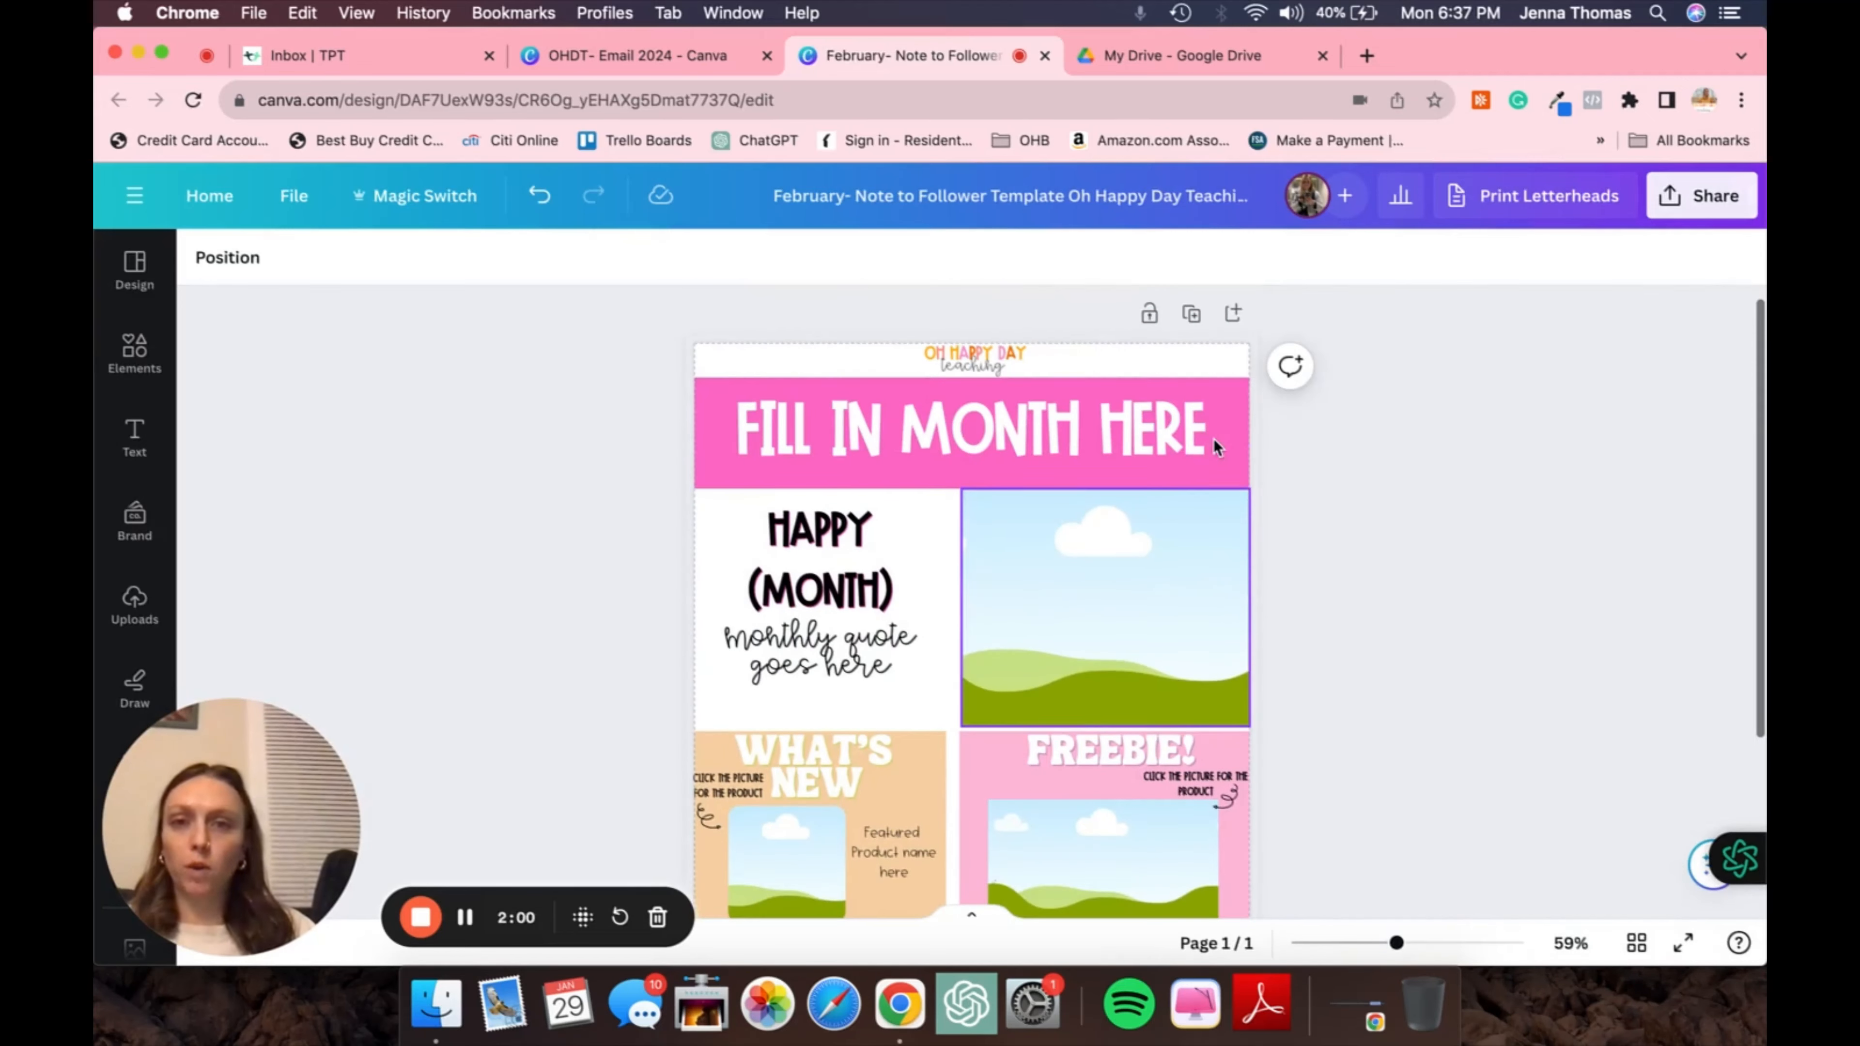
pyautogui.click(993, 429)
pyautogui.doubleClick(993, 429)
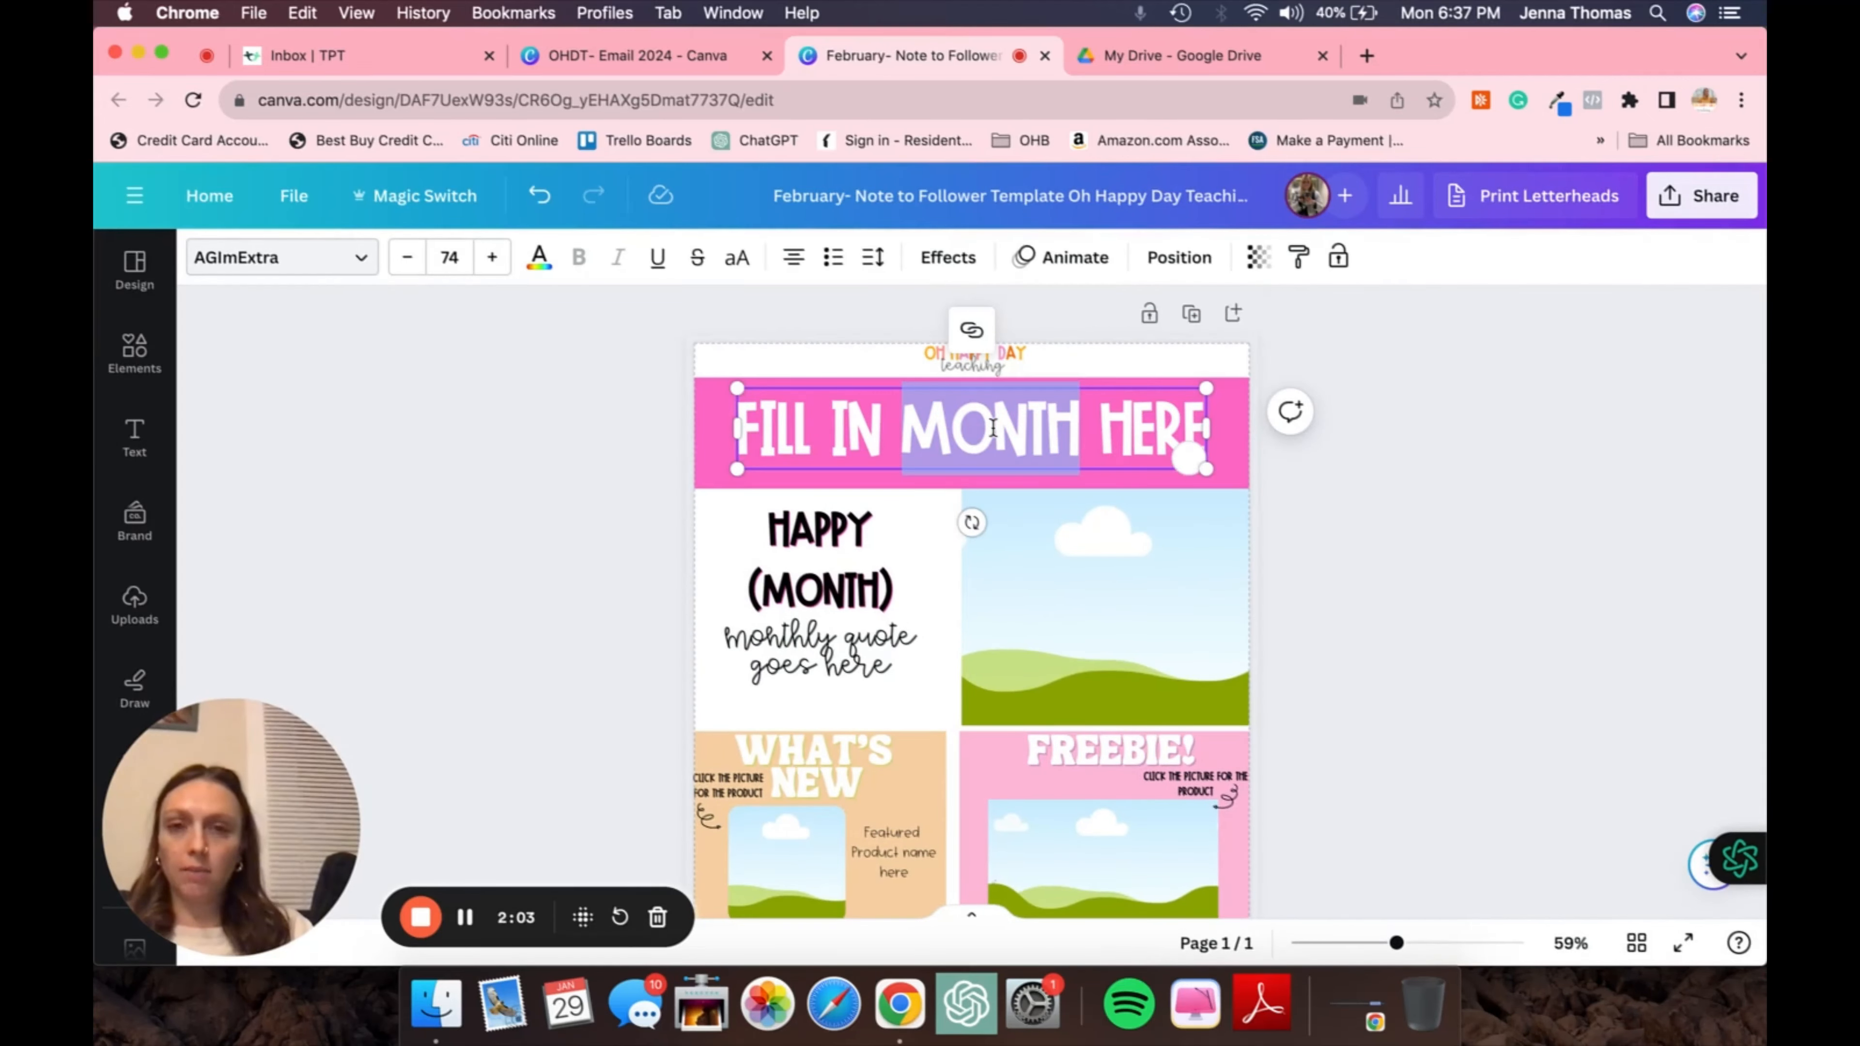
pyautogui.tripleClick(993, 428)
pyautogui.write('FE')
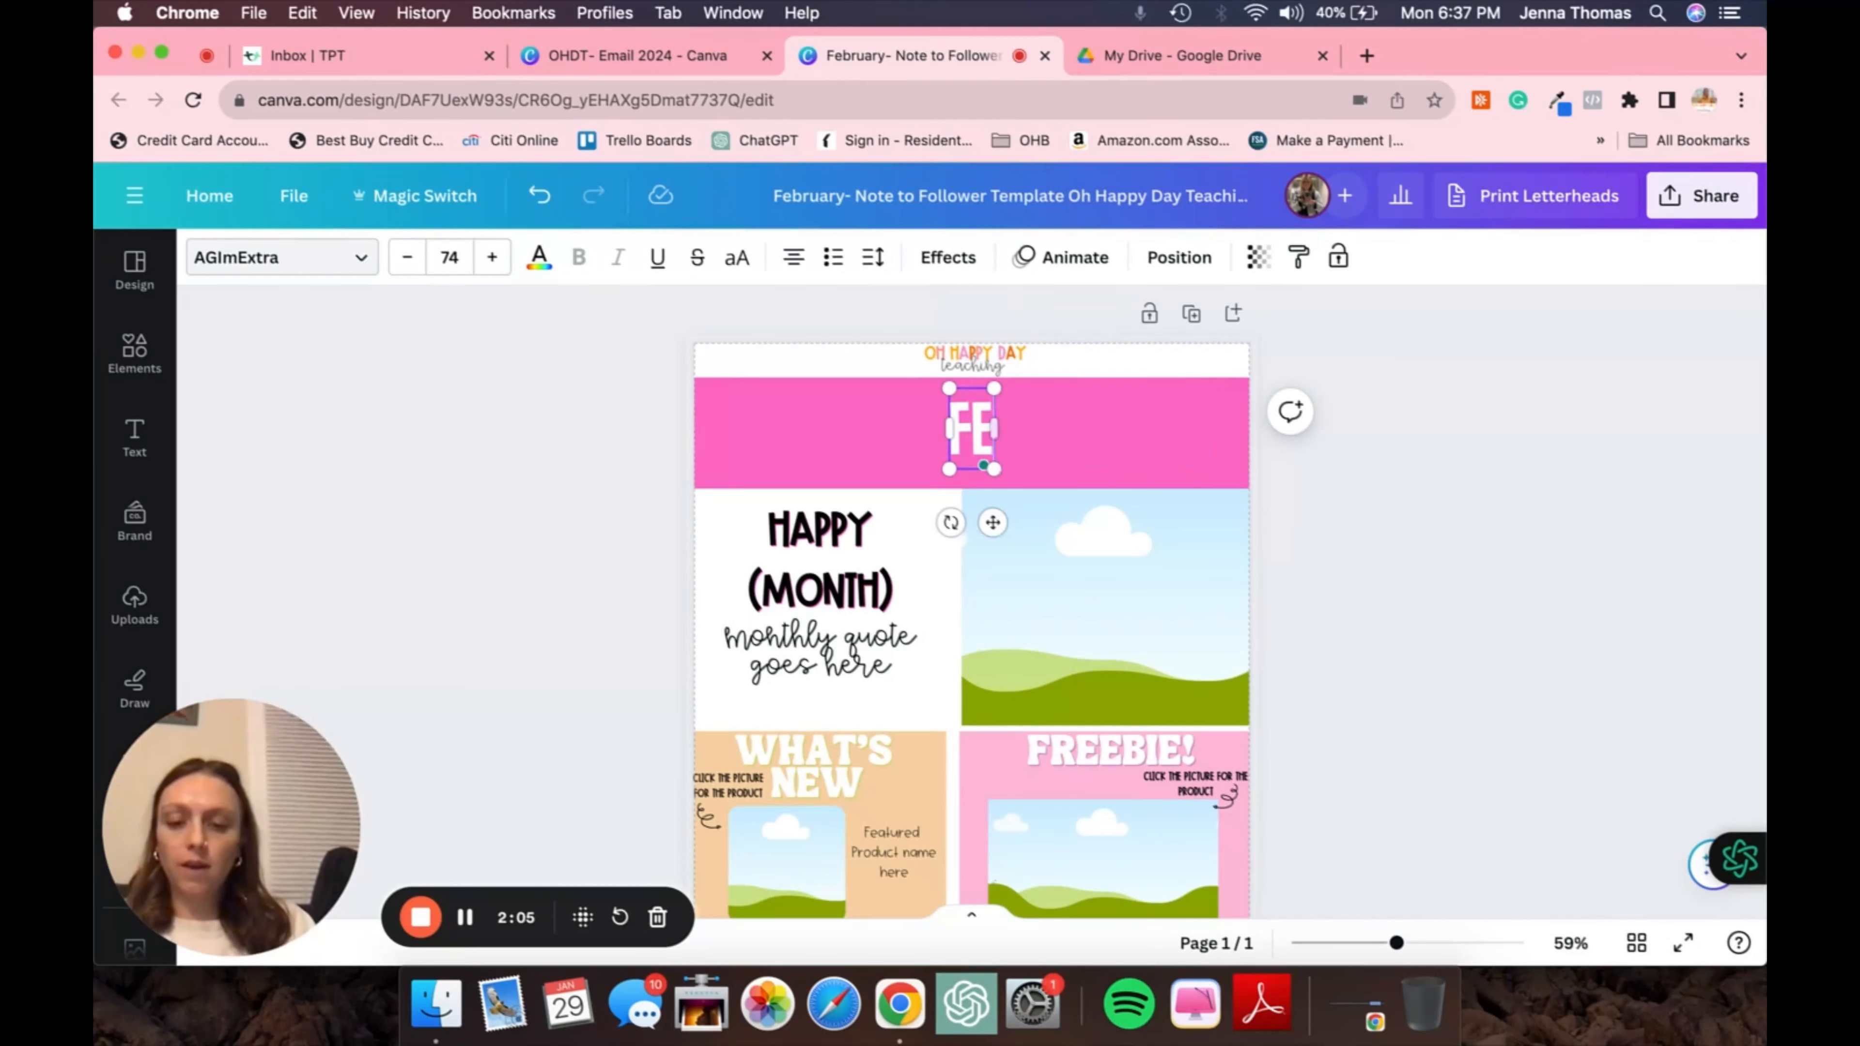
pyautogui.write('BRUARY NEWSLETTER')
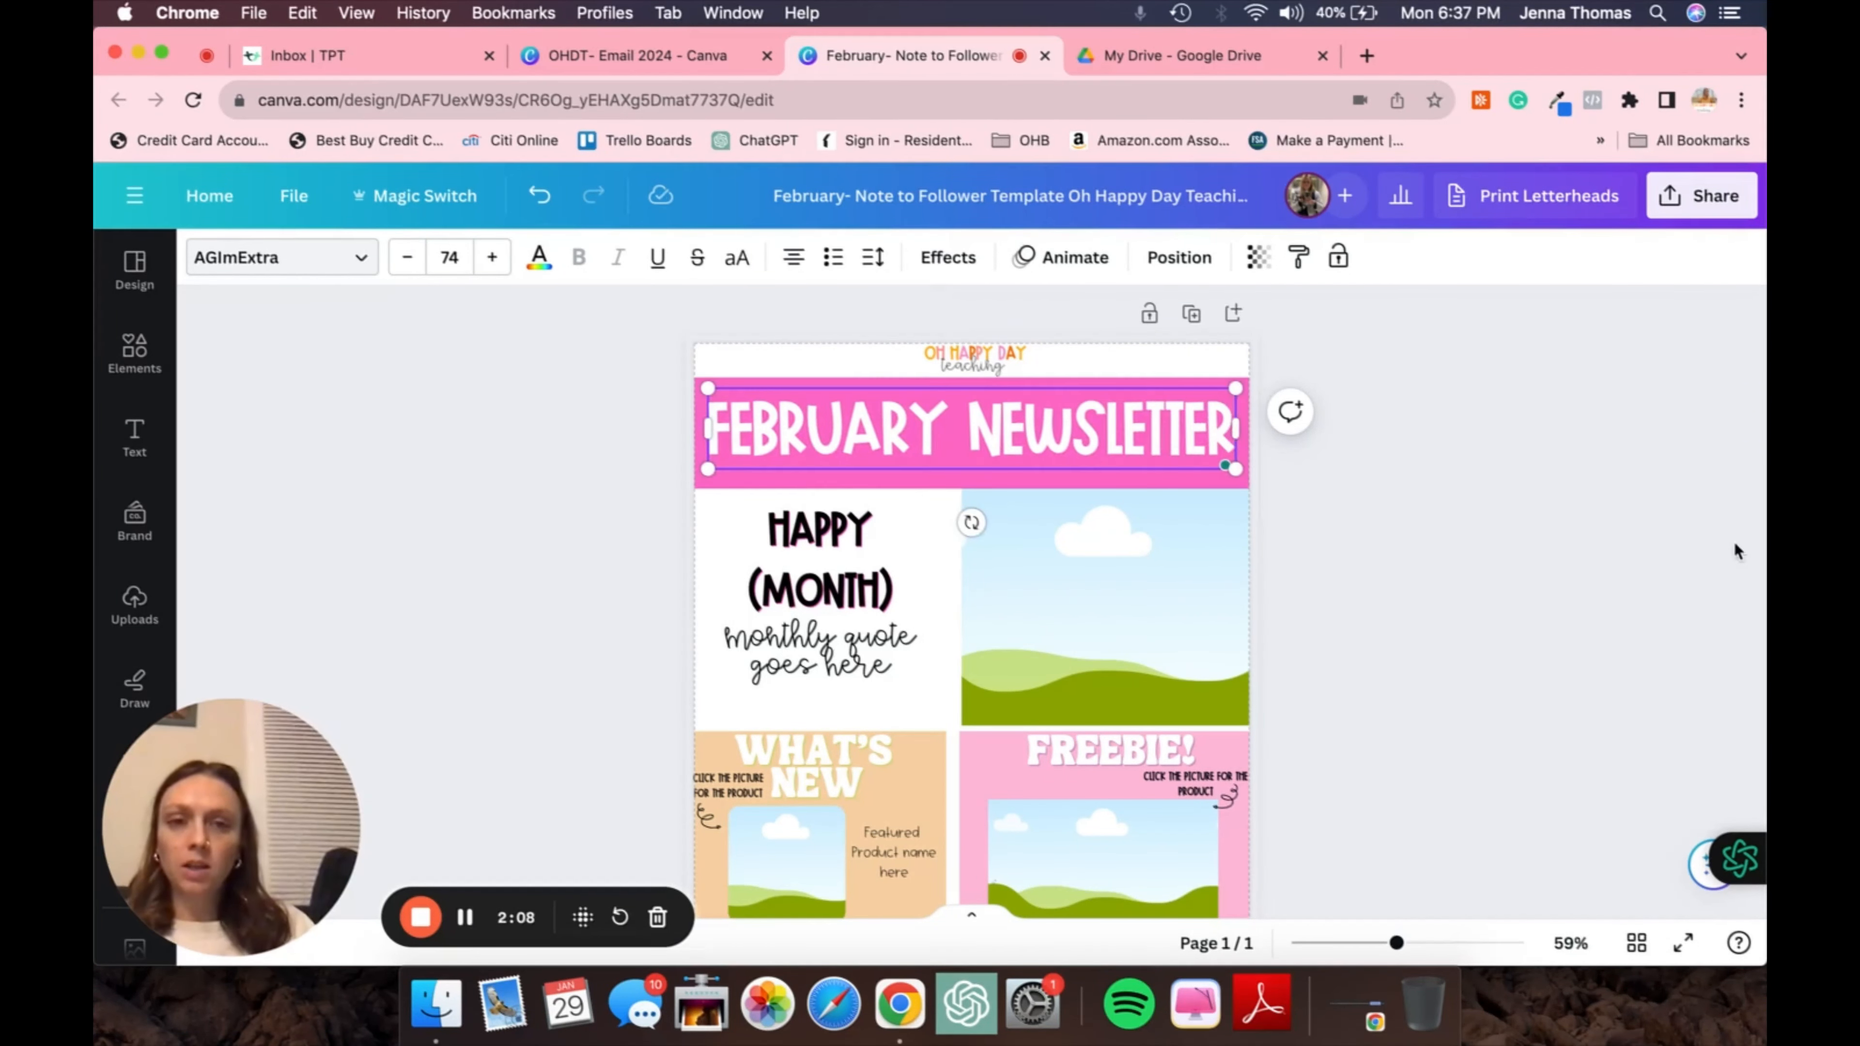
pyautogui.click(993, 474)
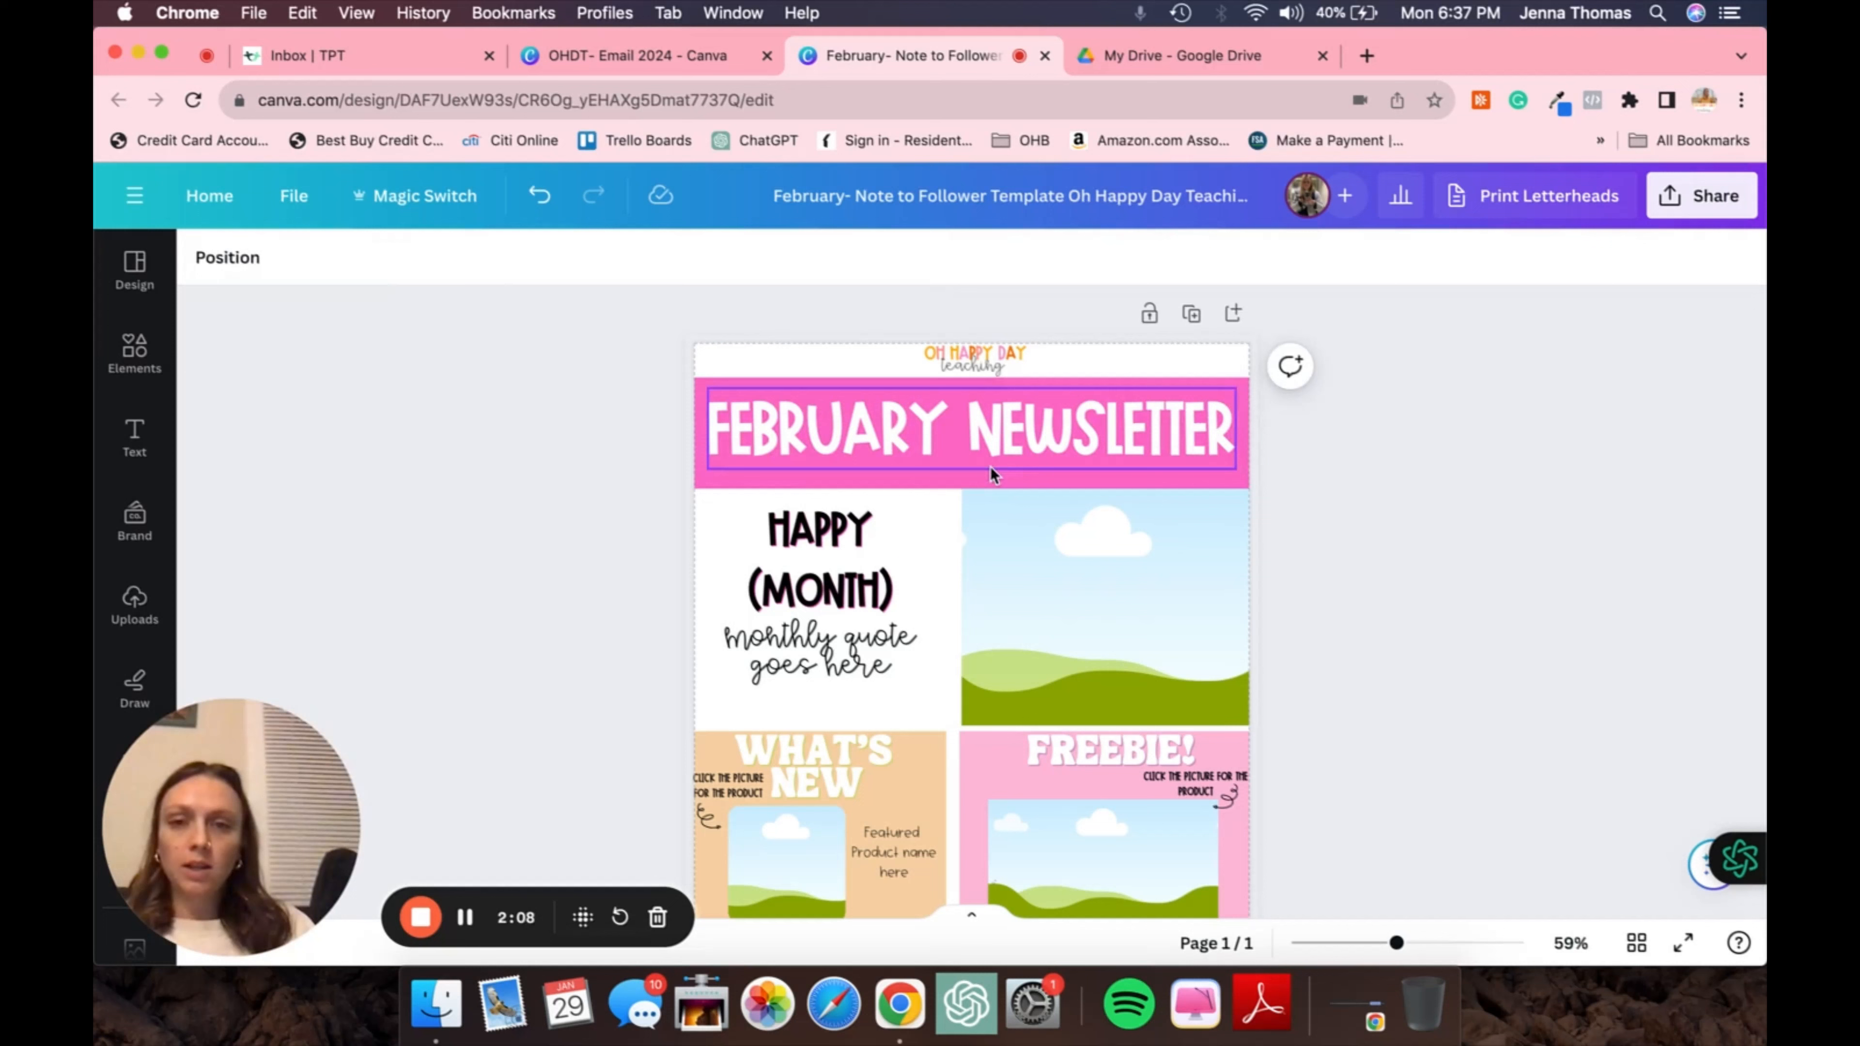
# Replace the "(MONTH)" placeholder under "HAPPY" with "FEBRUARY"
pyautogui.click(790, 589)
pyautogui.click(795, 588)
pyautogui.click(896, 580)
pyautogui.moveTo(879, 577); pyautogui.dragTo(747, 586)
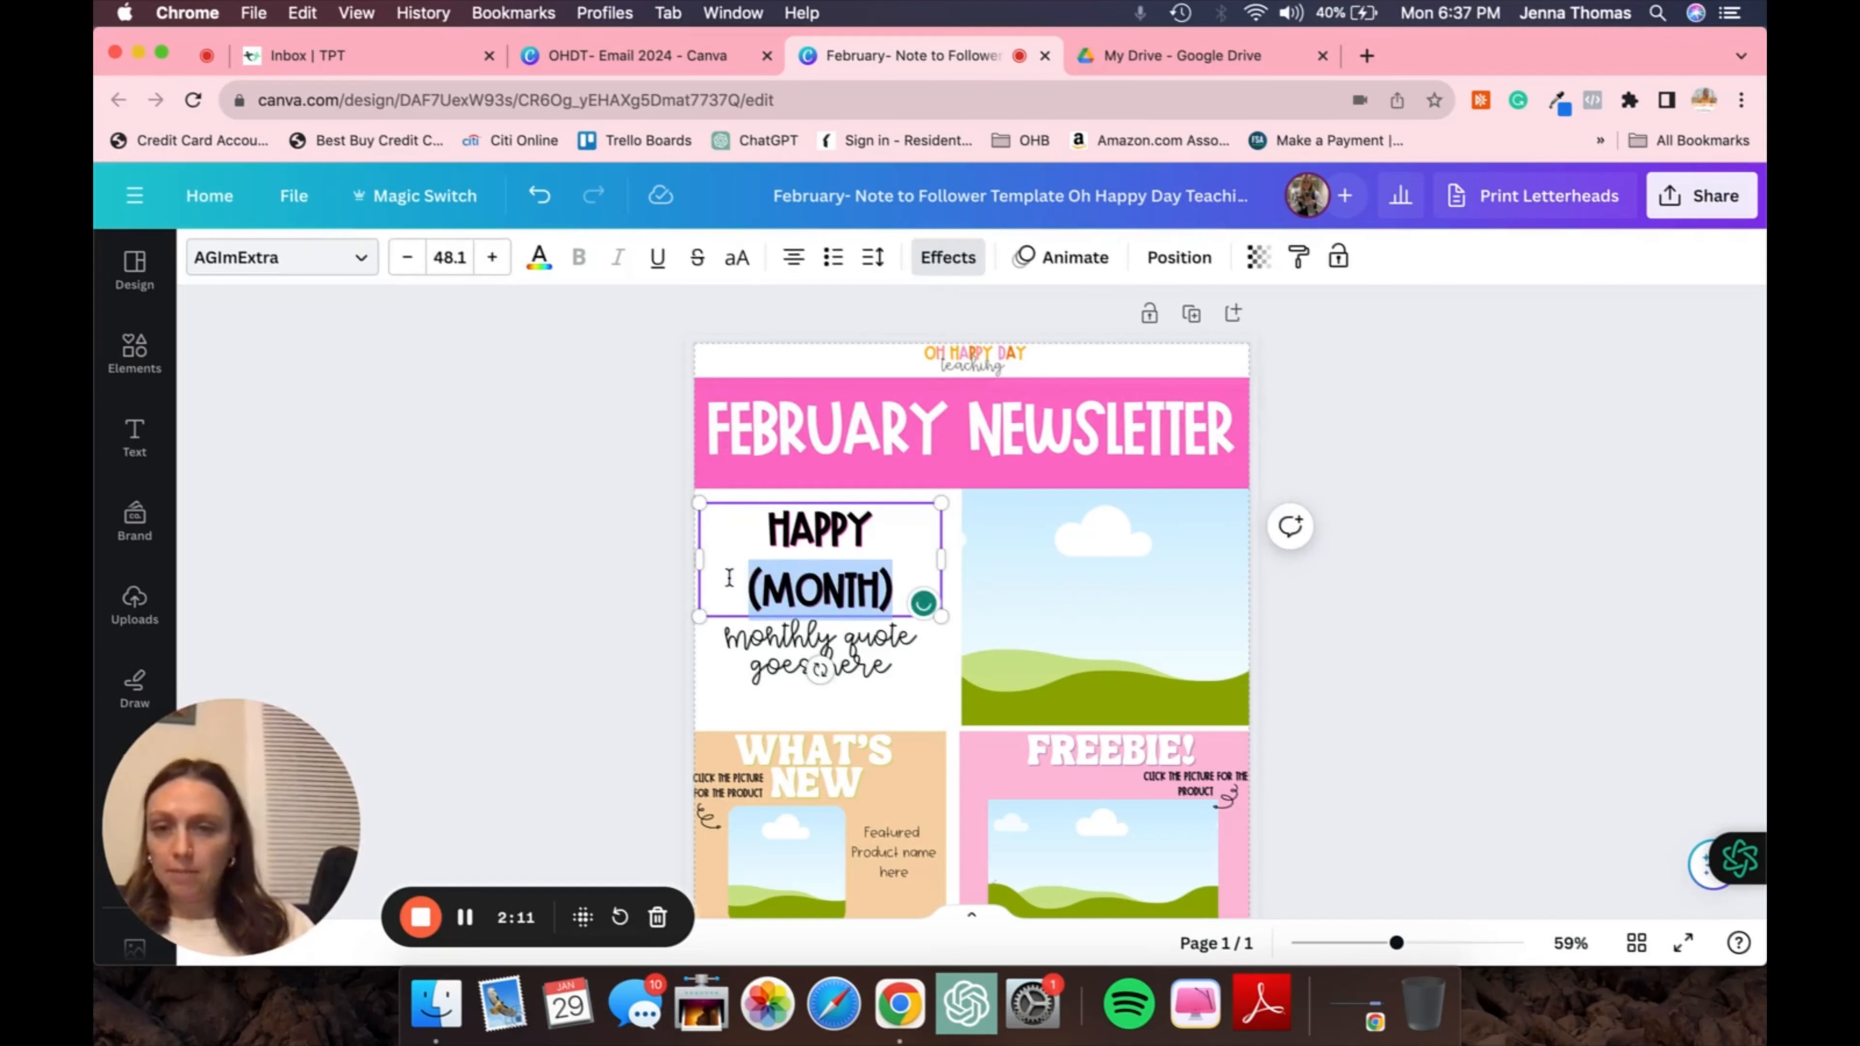
pyautogui.write('FEBRUARY')
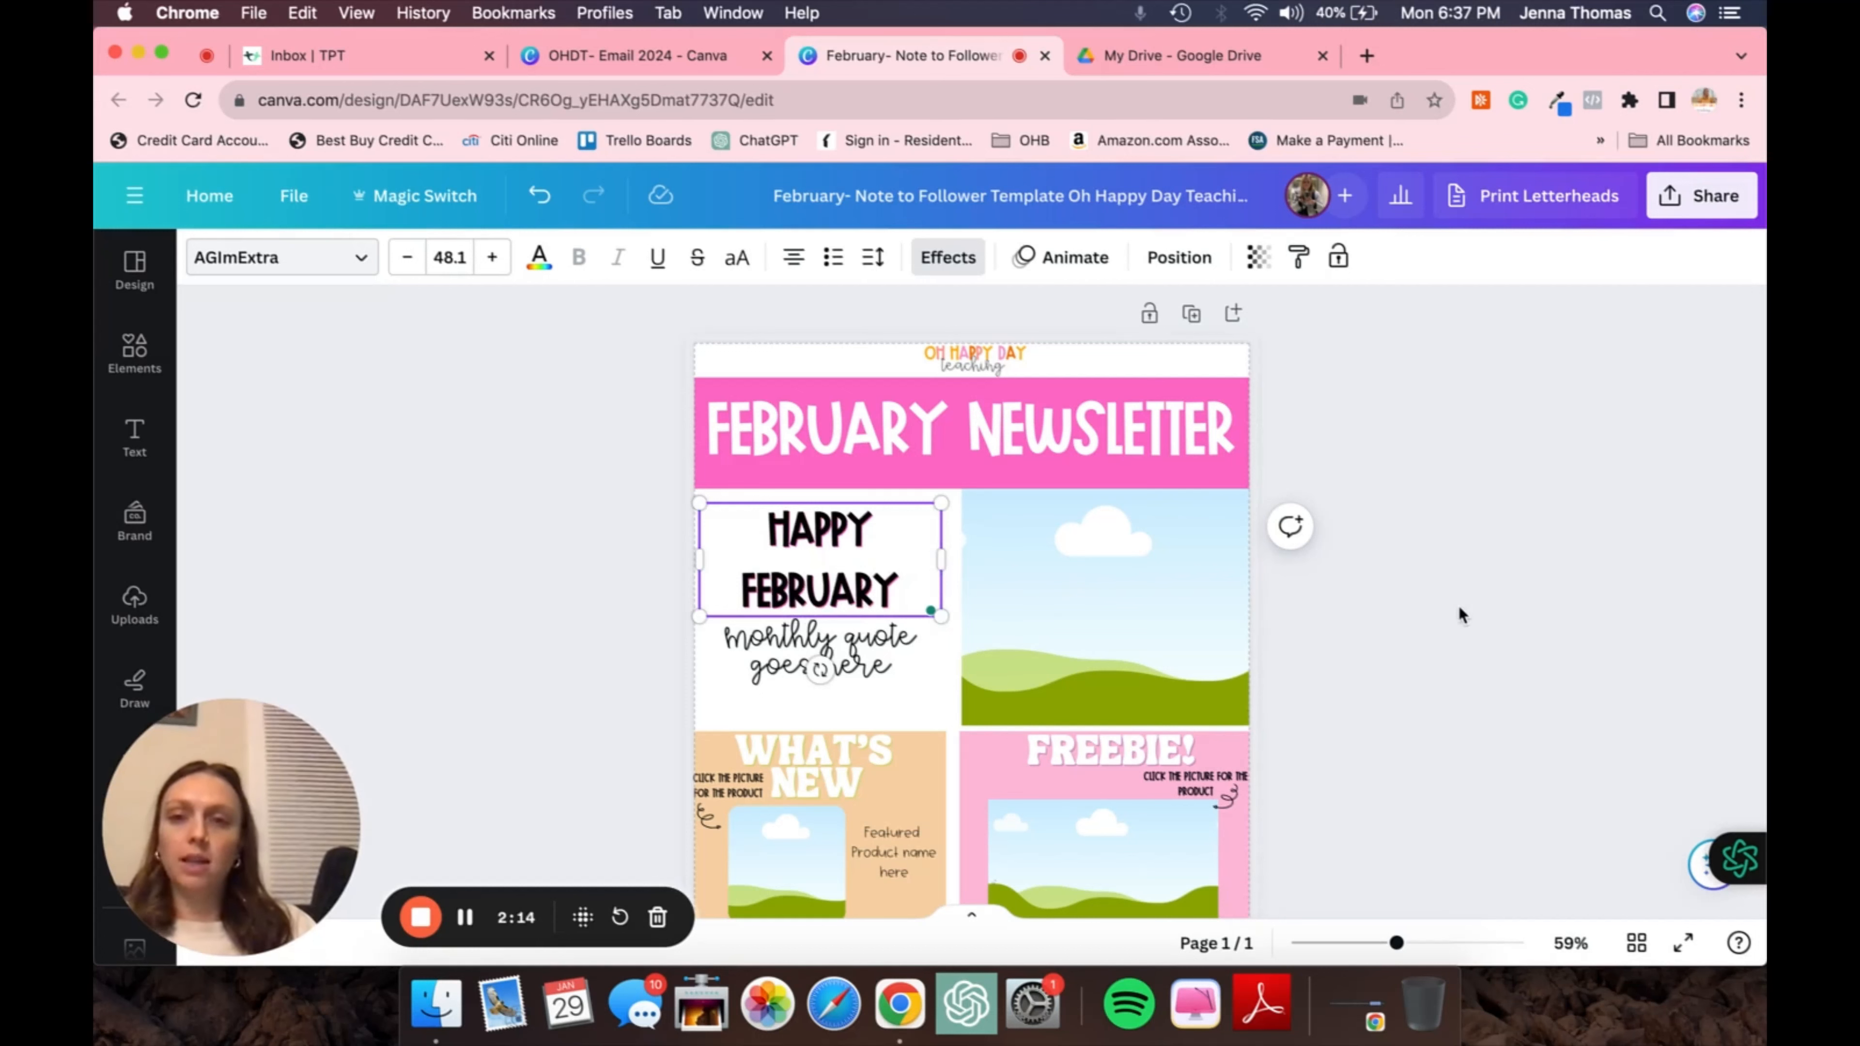
pyautogui.click(785, 712)
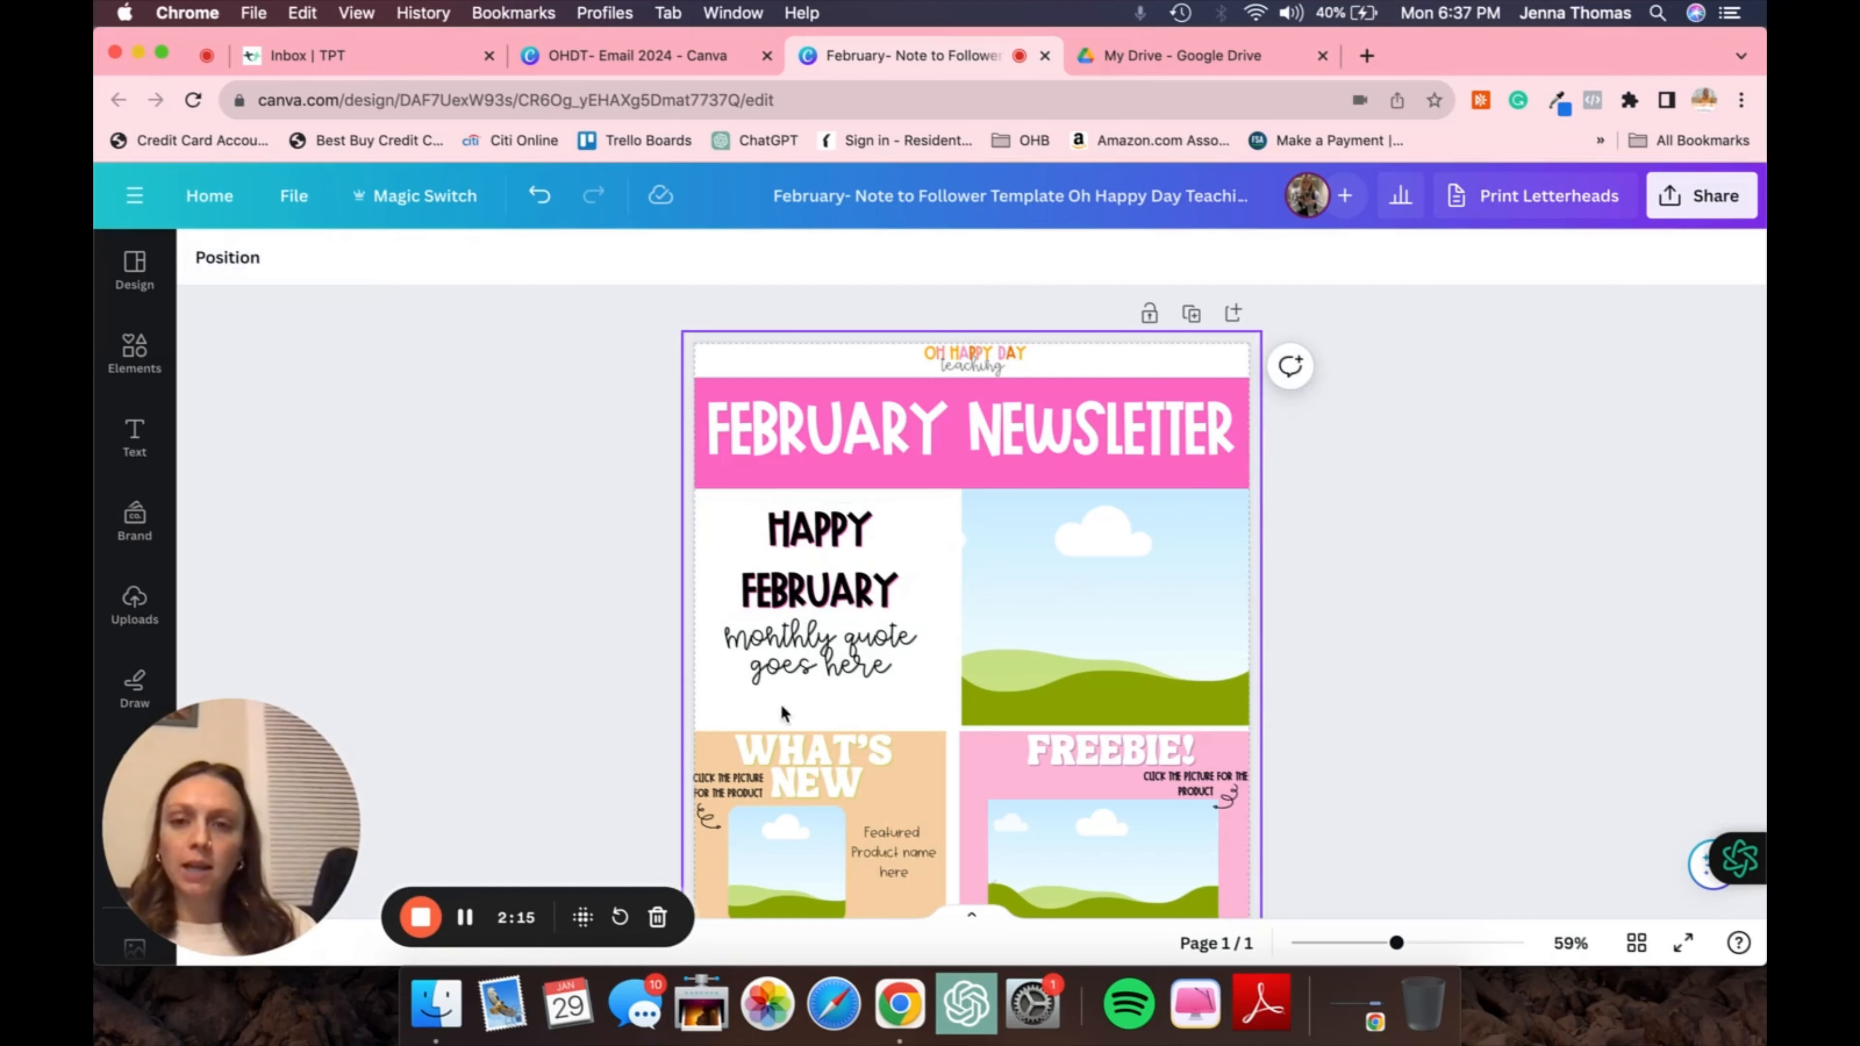
# Narrow the monthly quote text box slightly and replace its placeholder text with "how to enjoy the month of february"
pyautogui.click(805, 666)
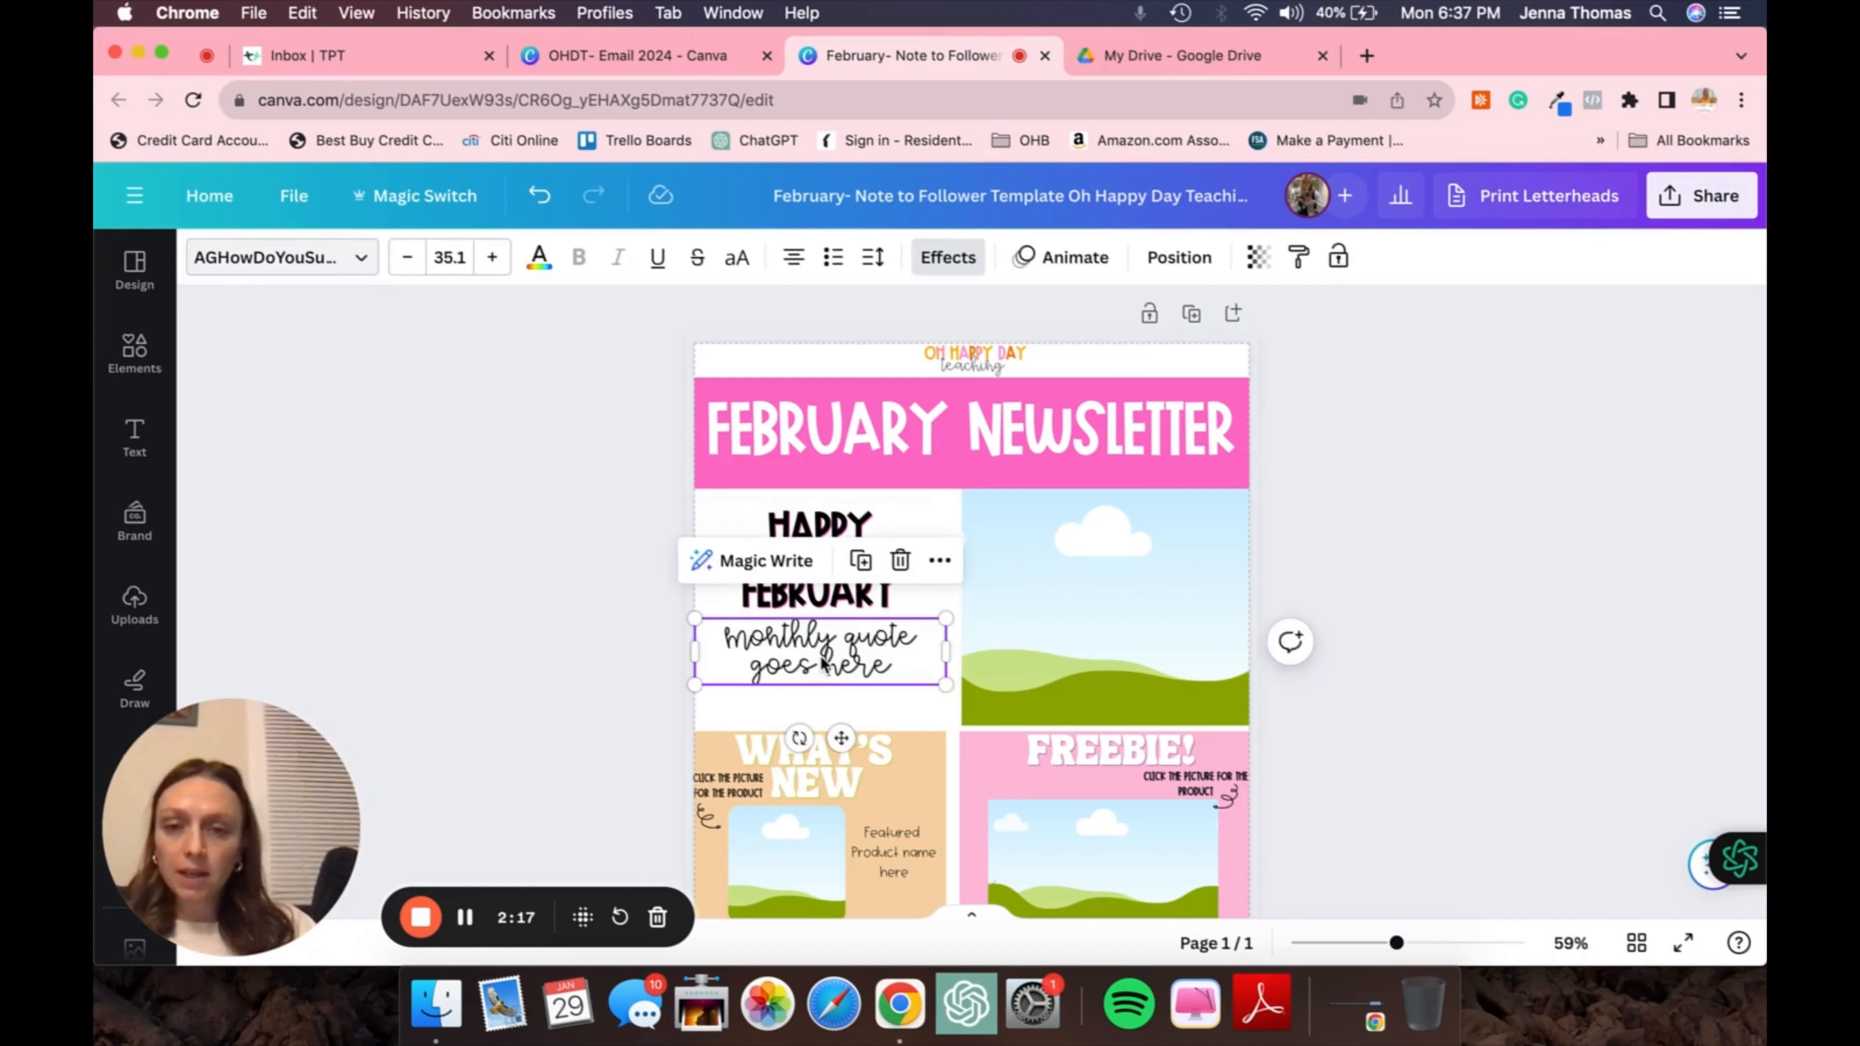
pyautogui.click(824, 658)
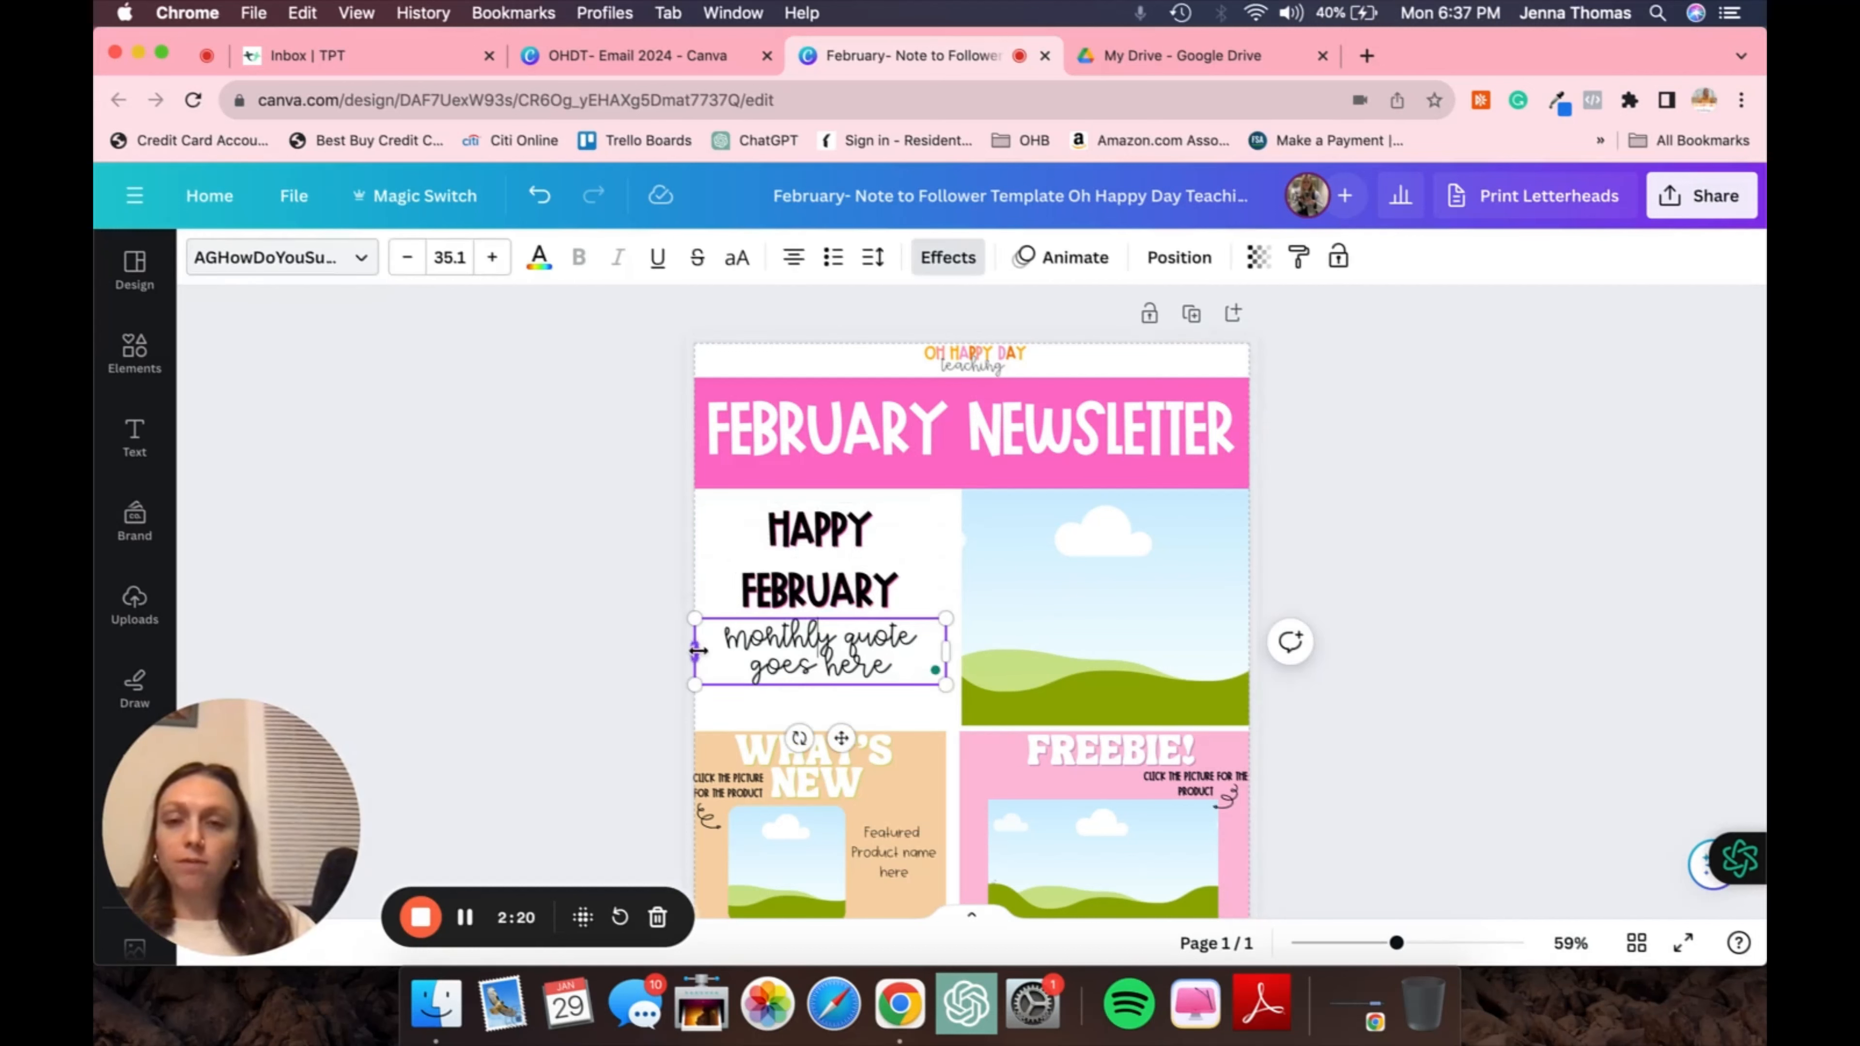
pyautogui.moveTo(697, 650); pyautogui.dragTo(706, 650)
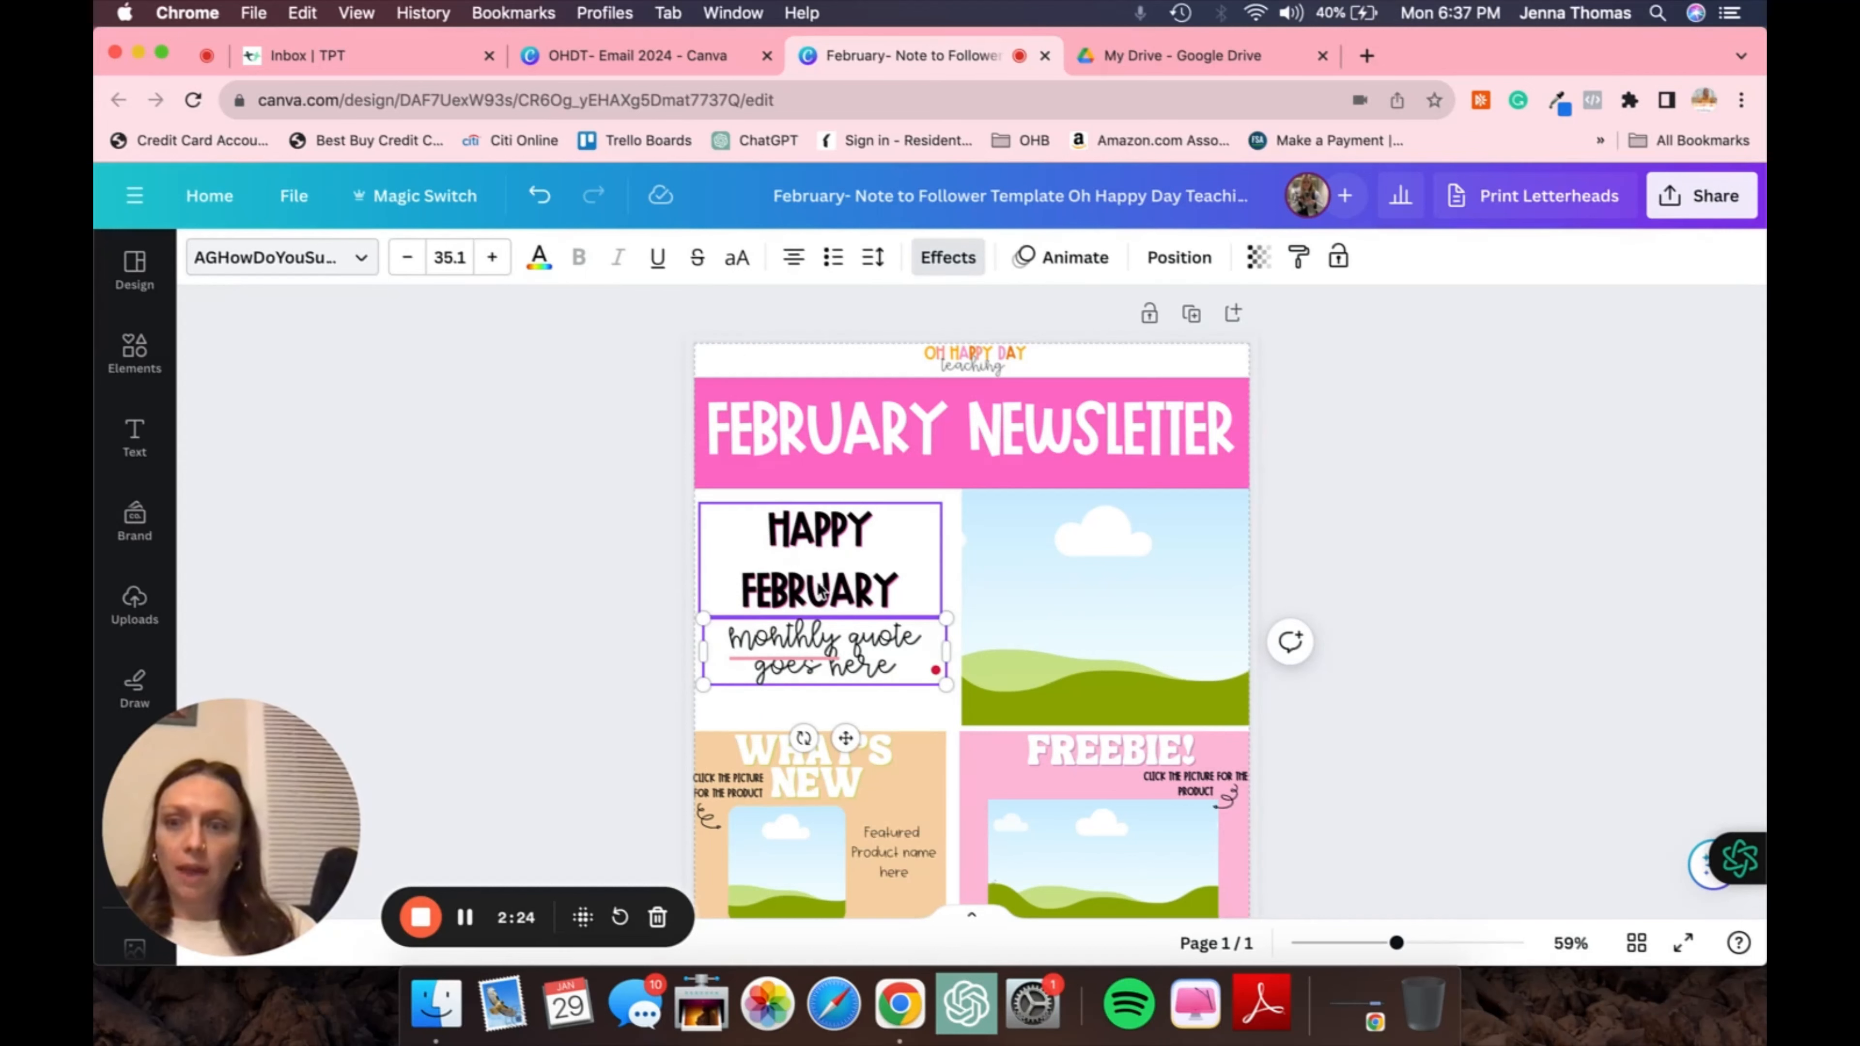
pyautogui.doubleClick(817, 668)
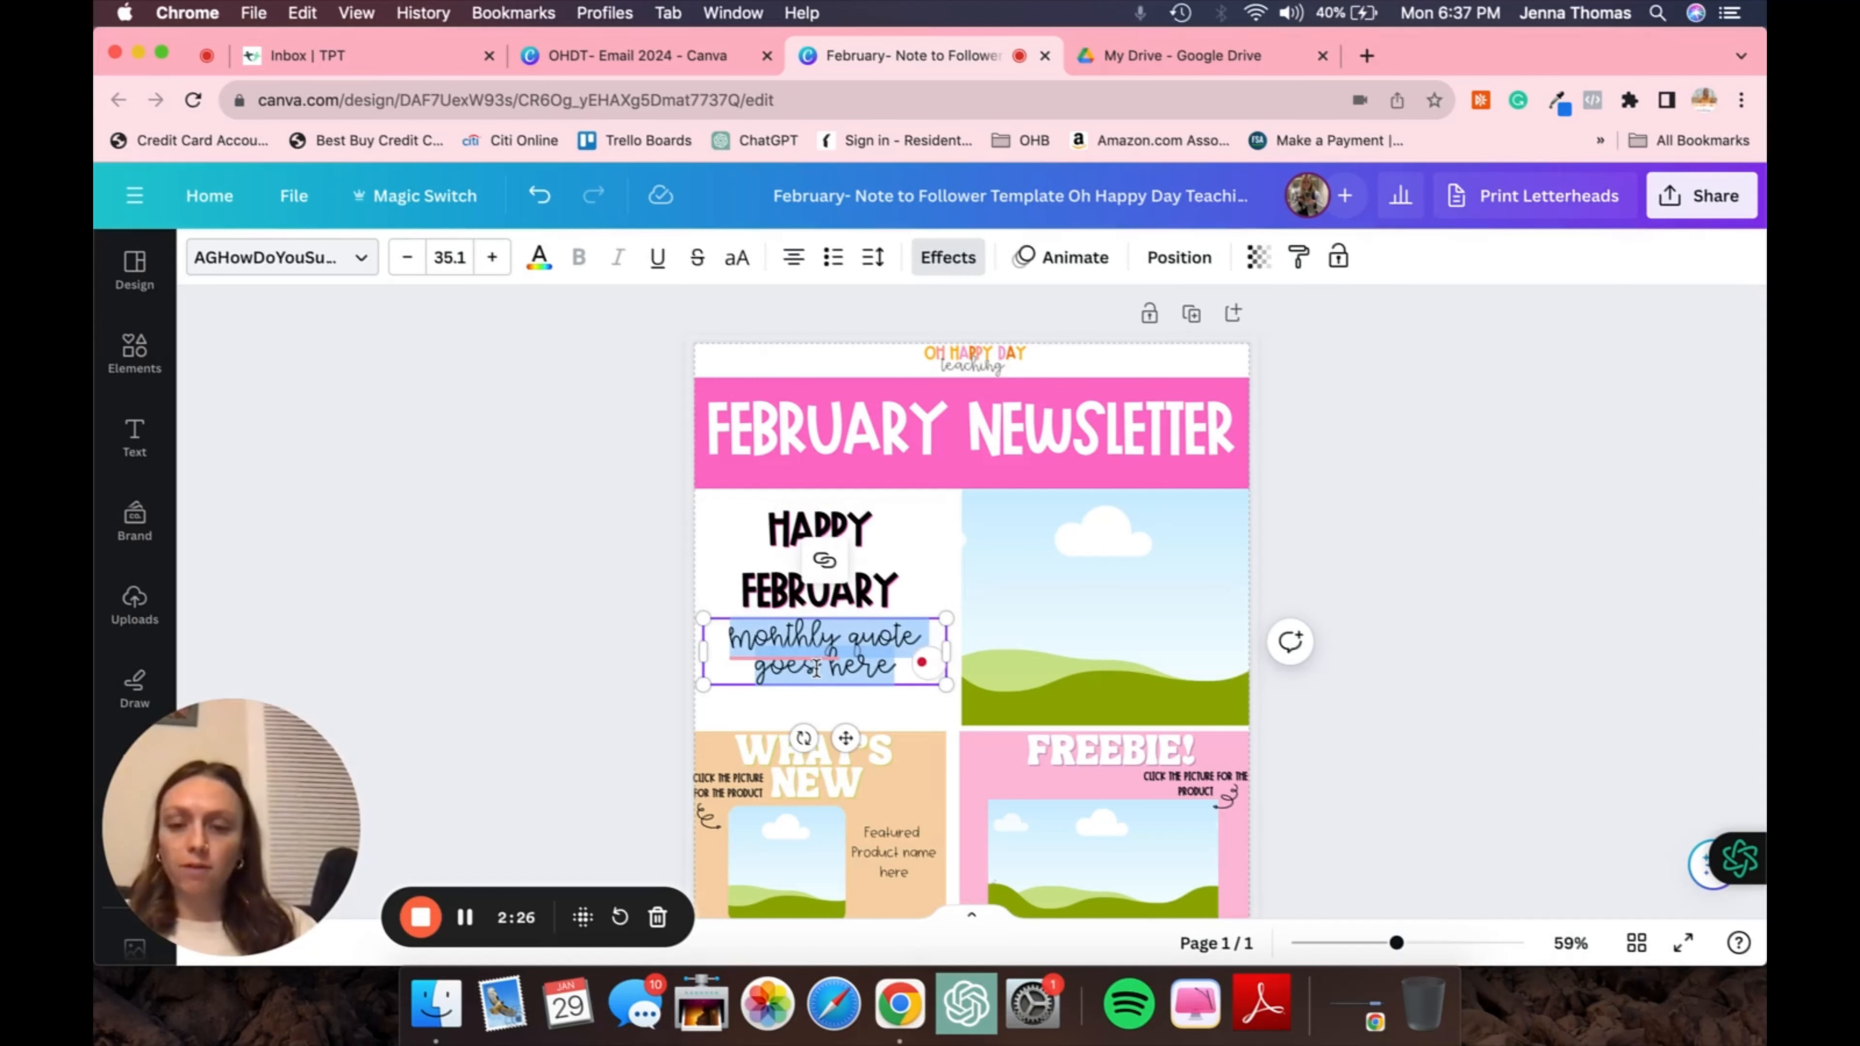
pyautogui.write('ehj')
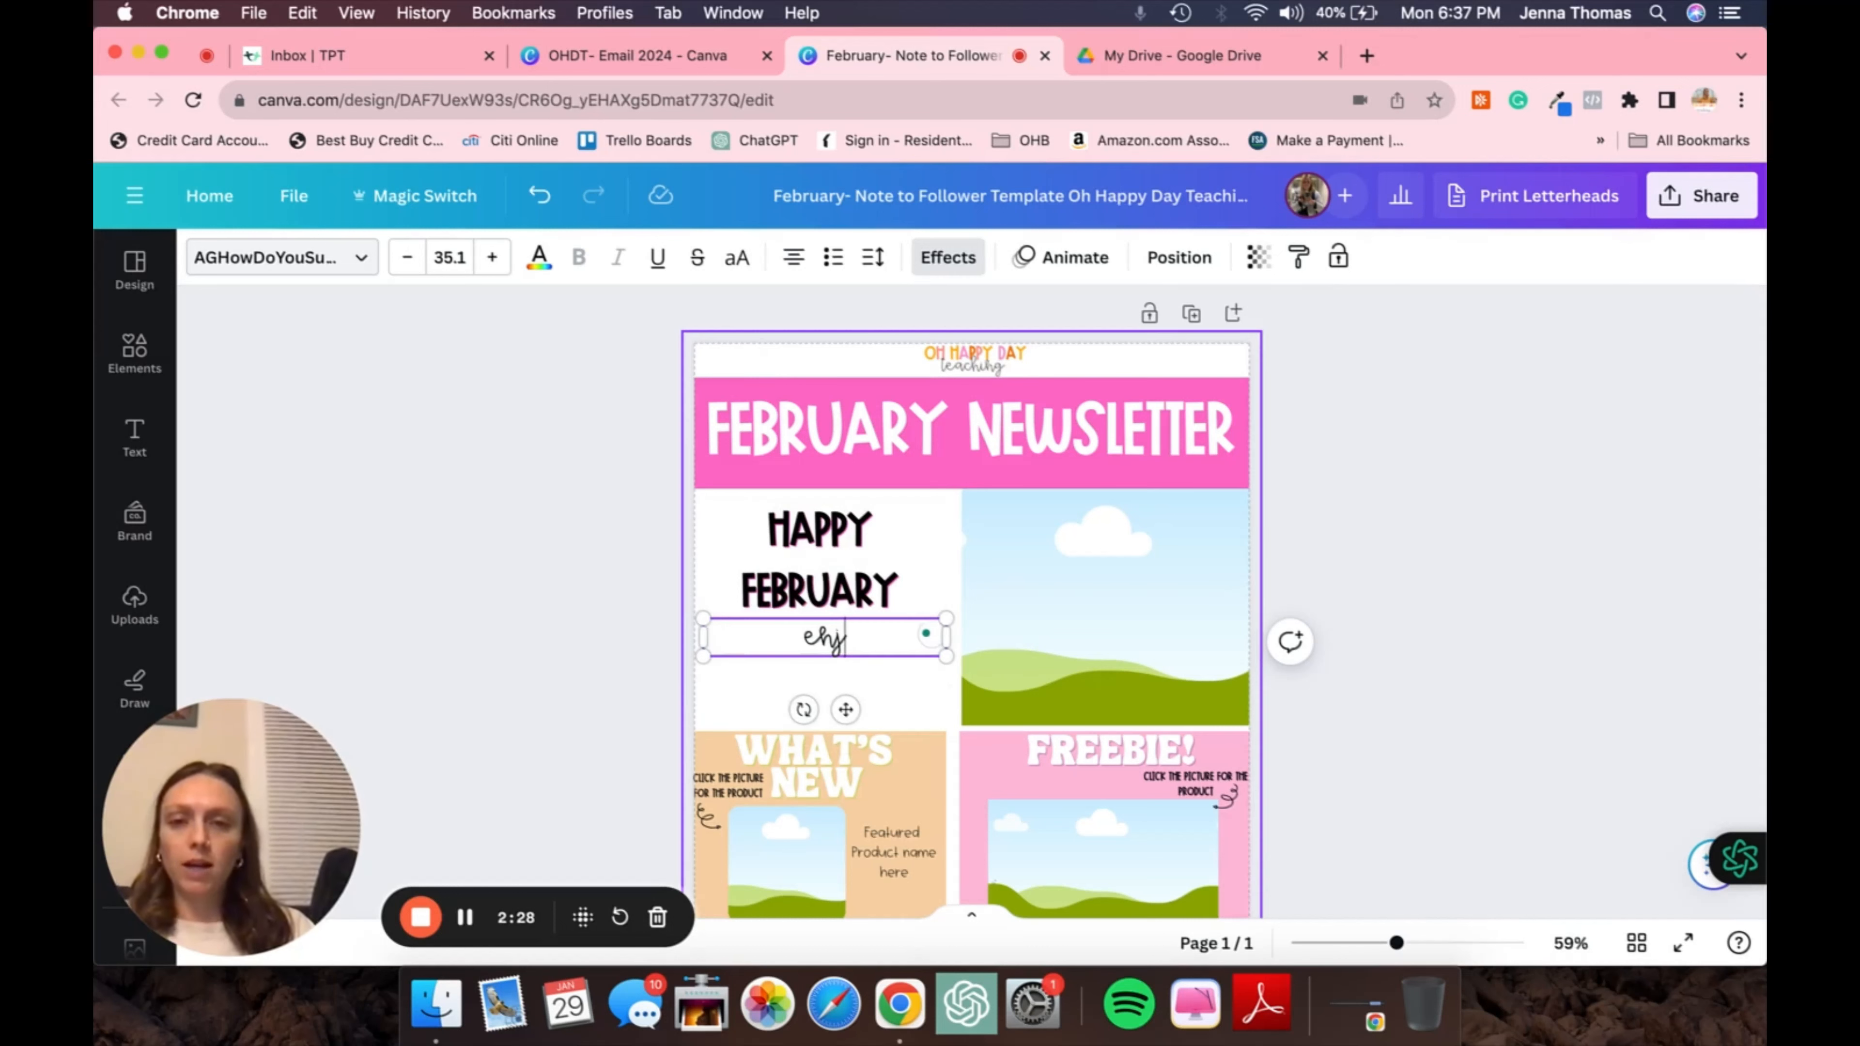
pyautogui.press('BackSpace')
pyautogui.press('BackSpace')
pyautogui.press('BackSpace')
pyautogui.write('how to')
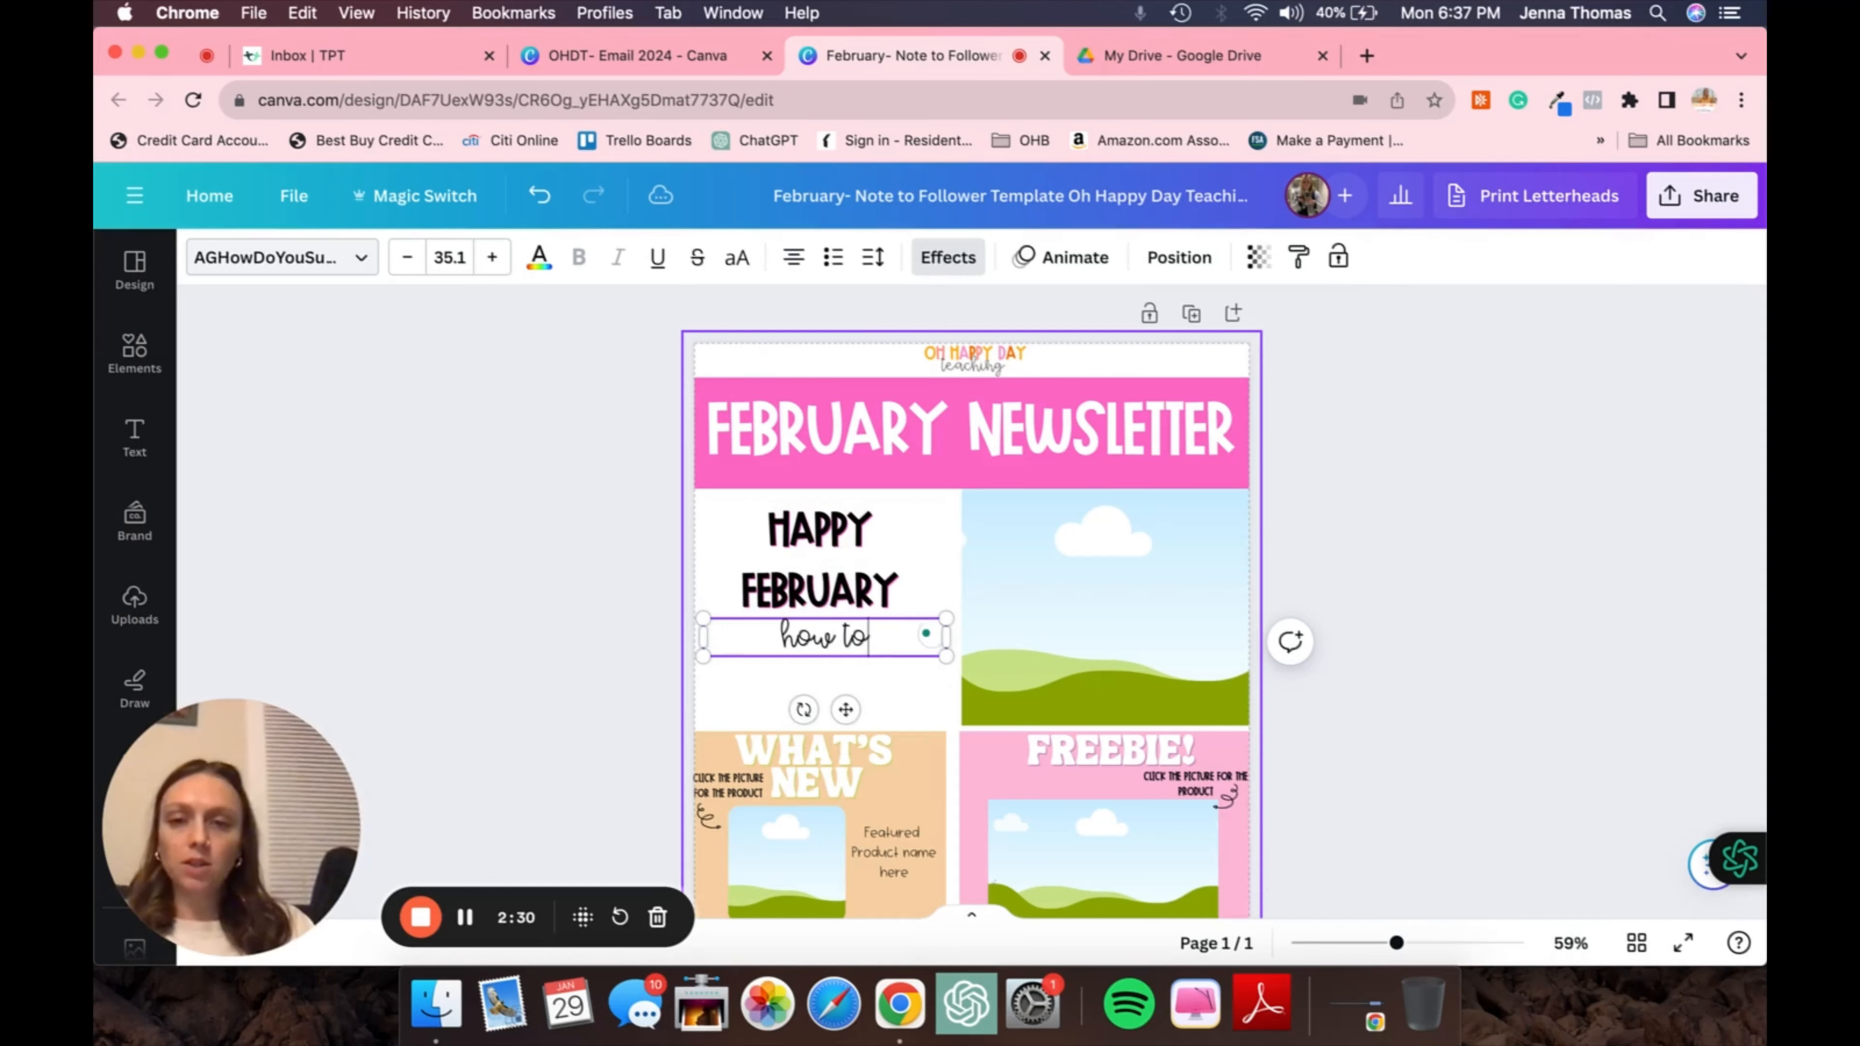
pyautogui.write(' ehjoy the')
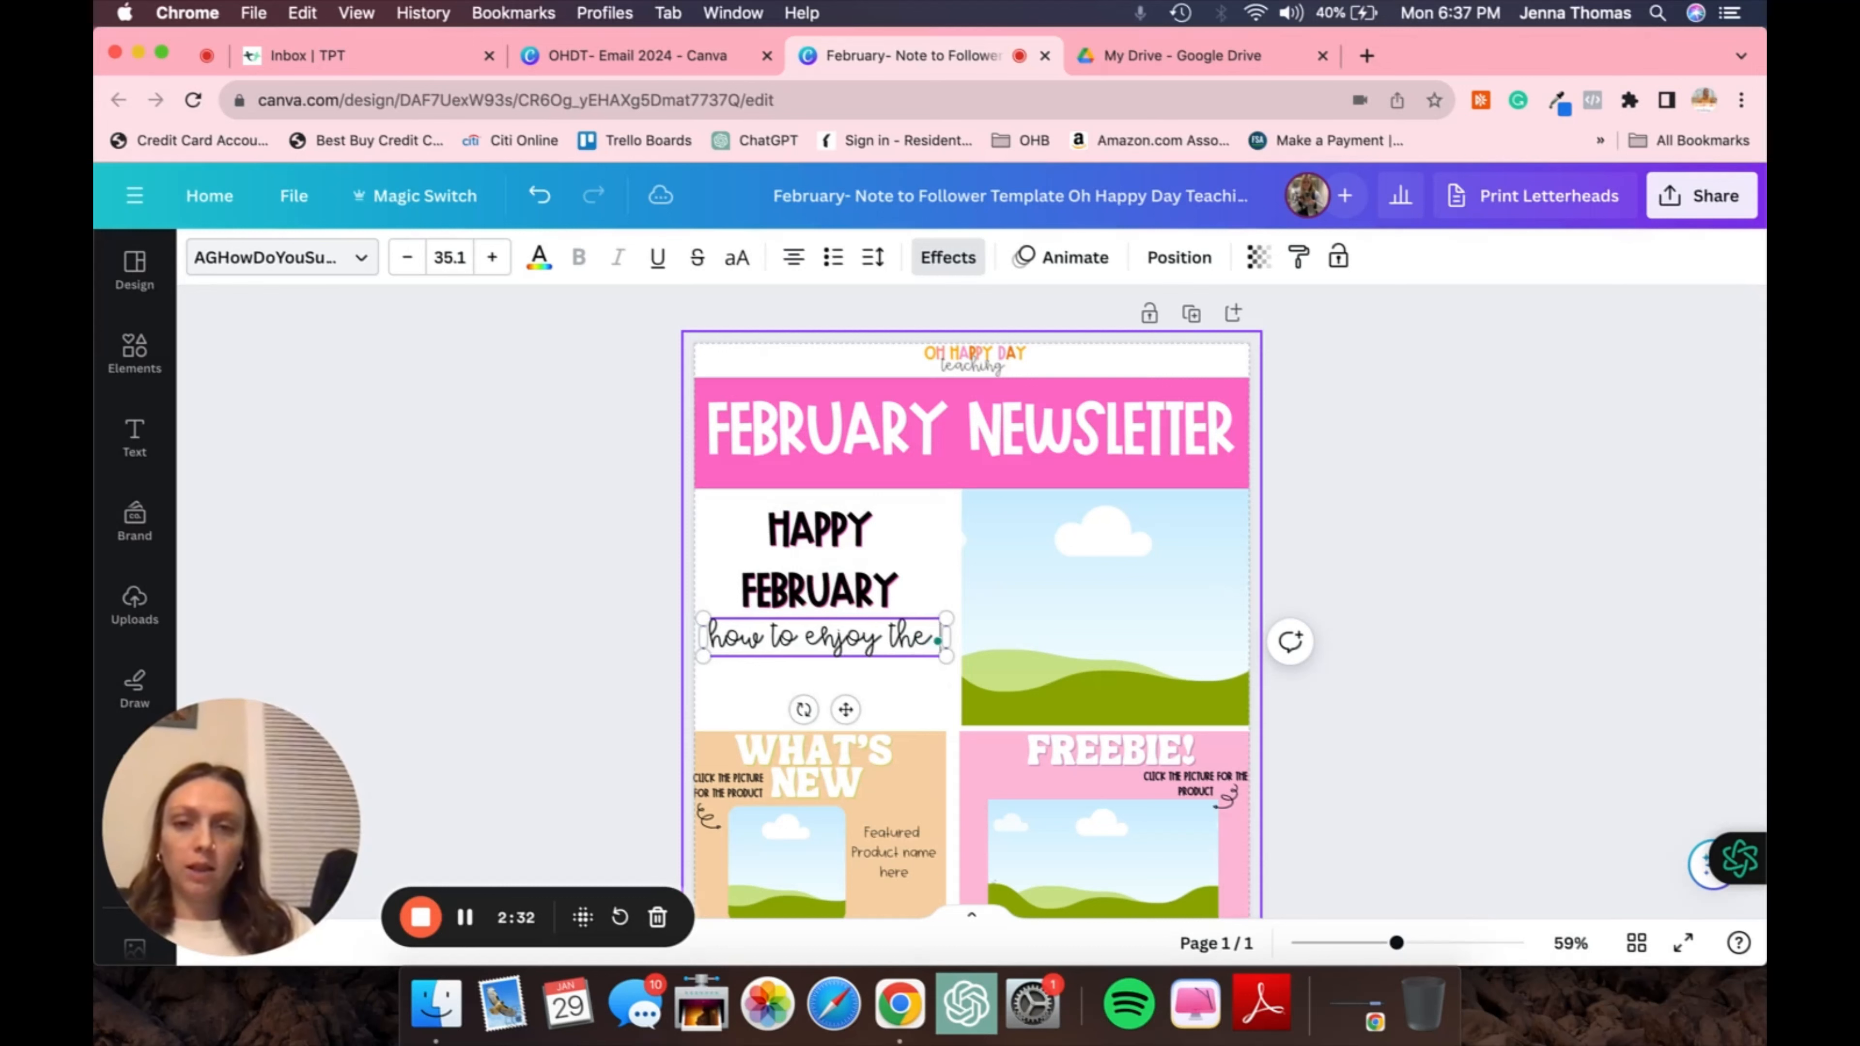
pyautogui.write(' month of february')
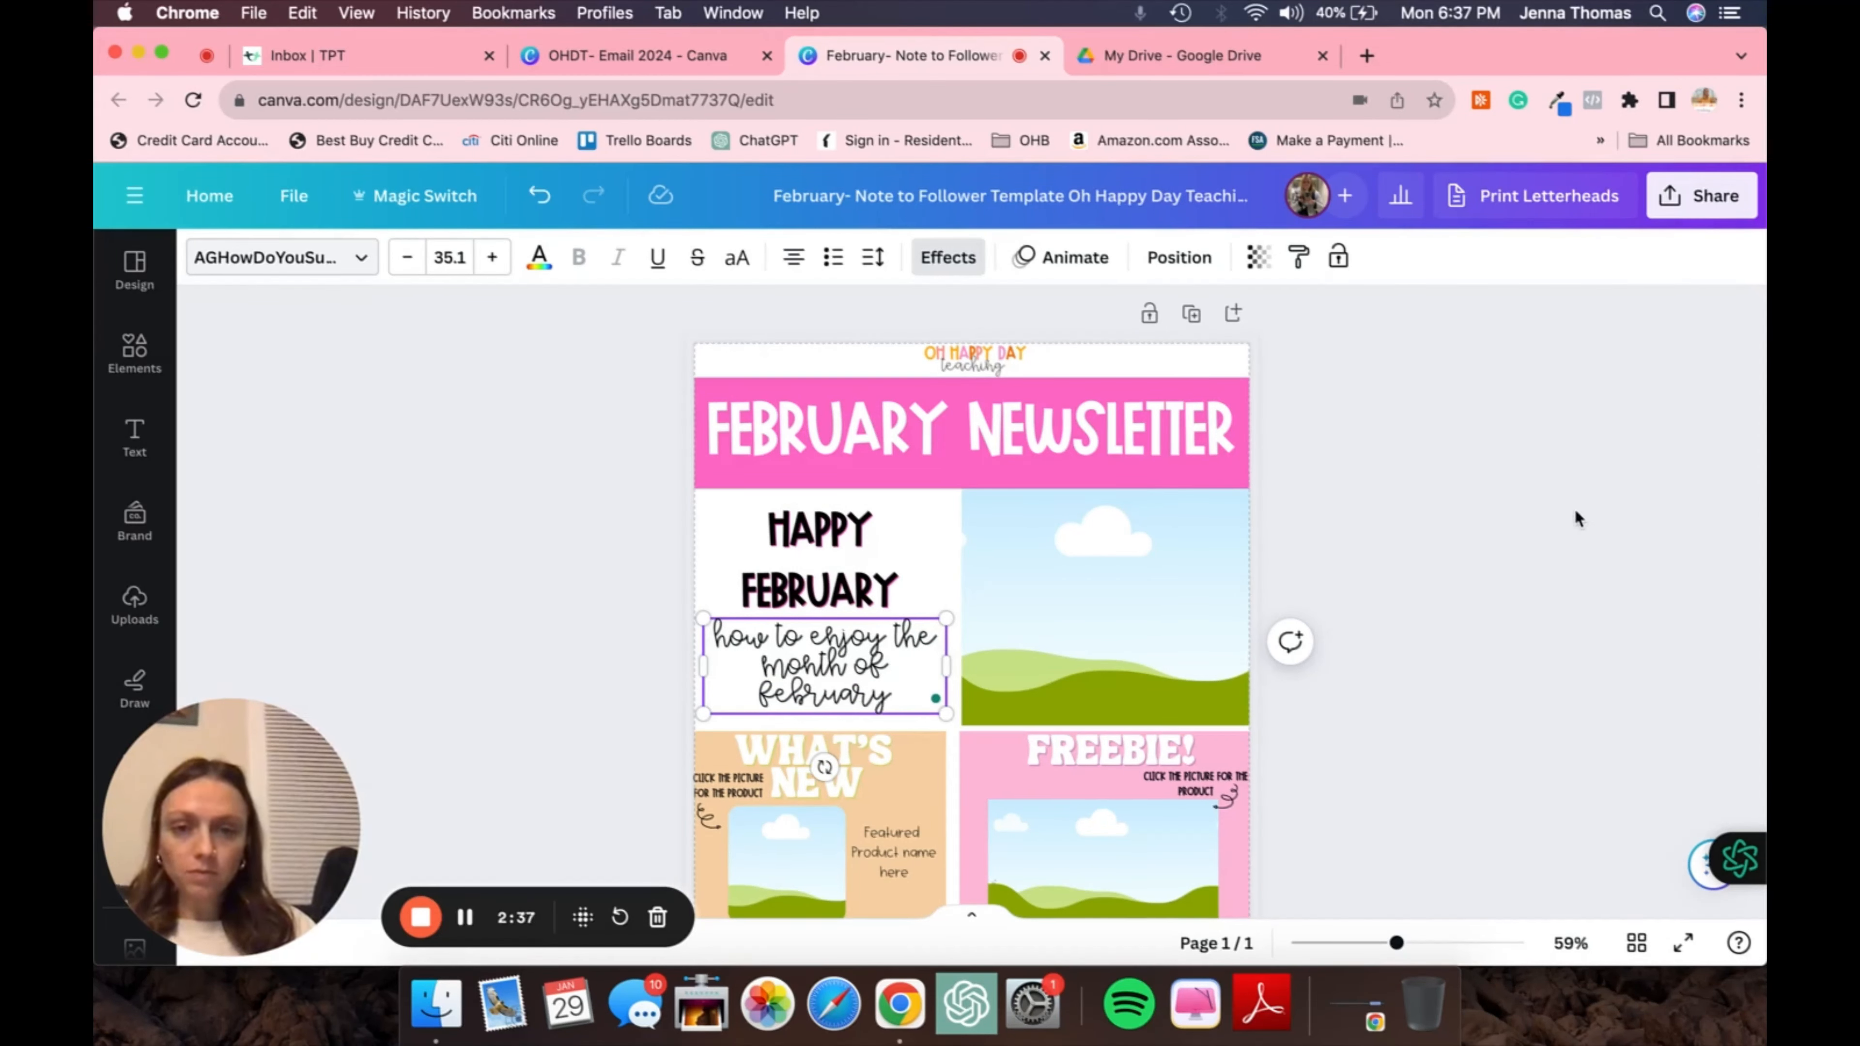
pyautogui.click(1427, 509)
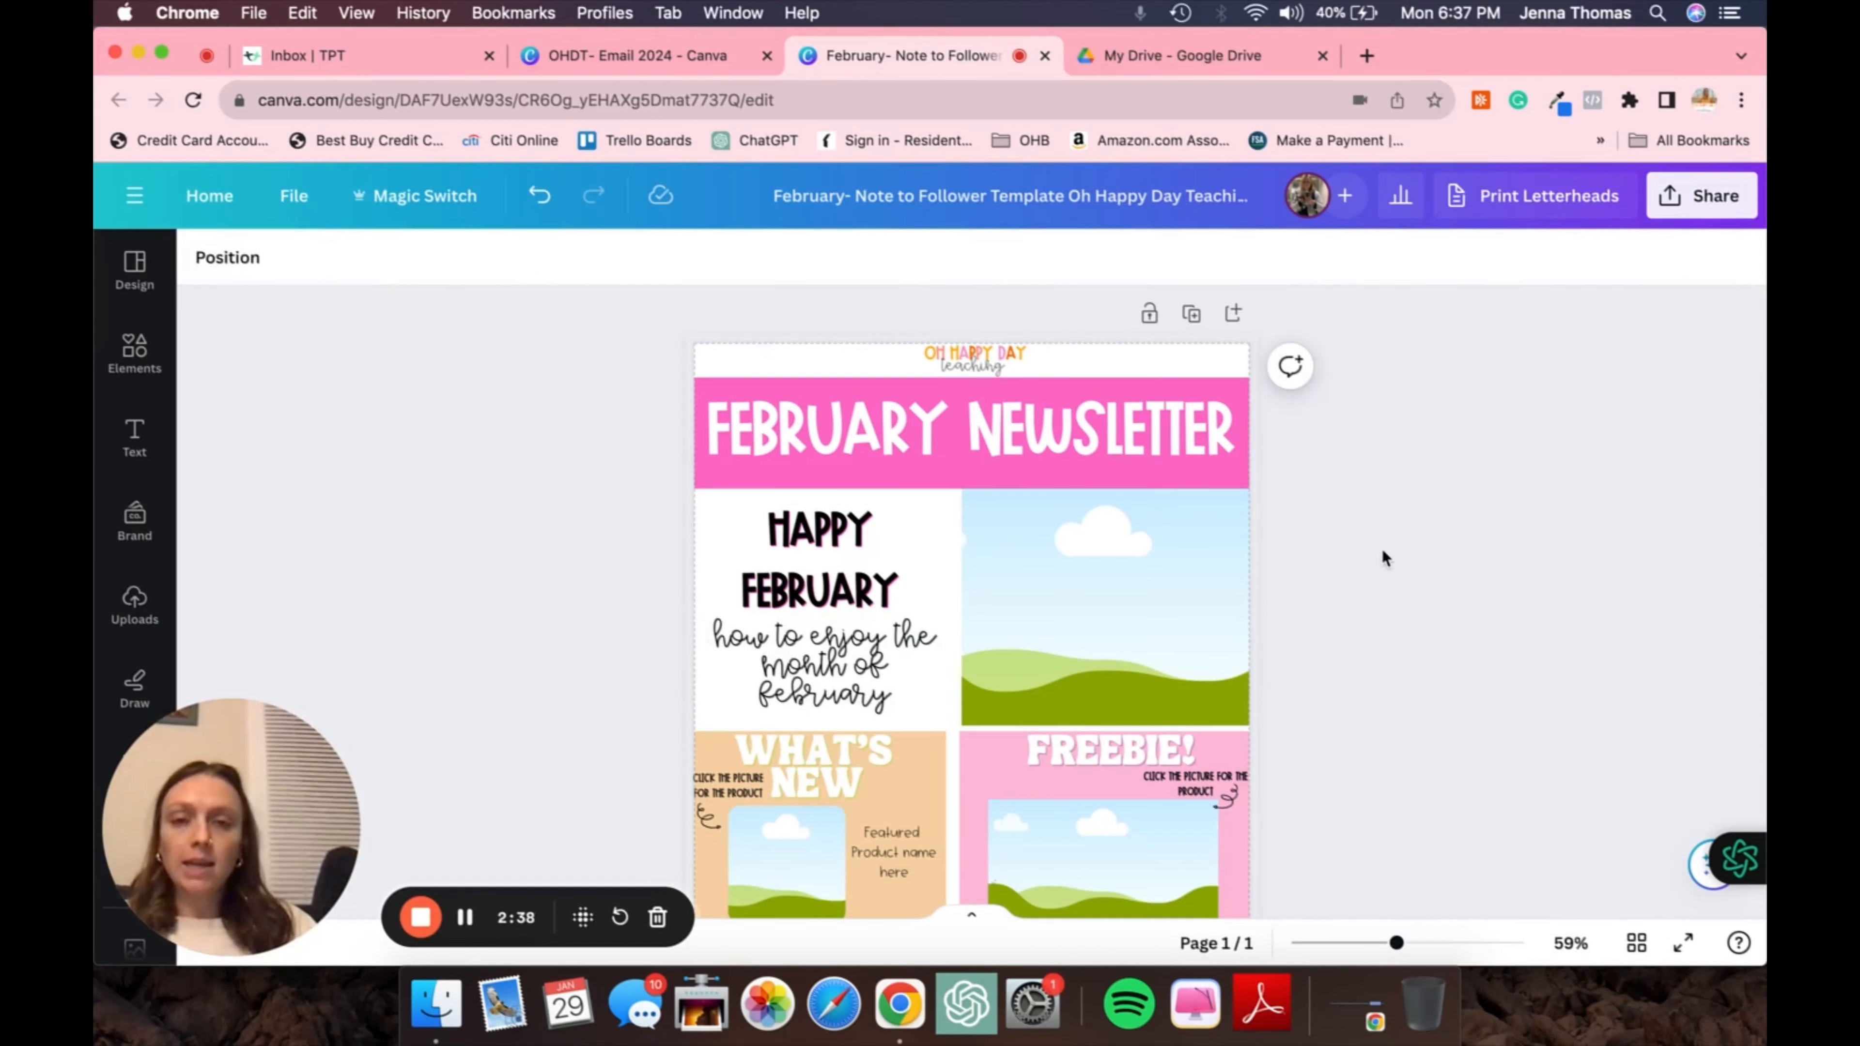
pyautogui.scroll(-1, 1382, 549)
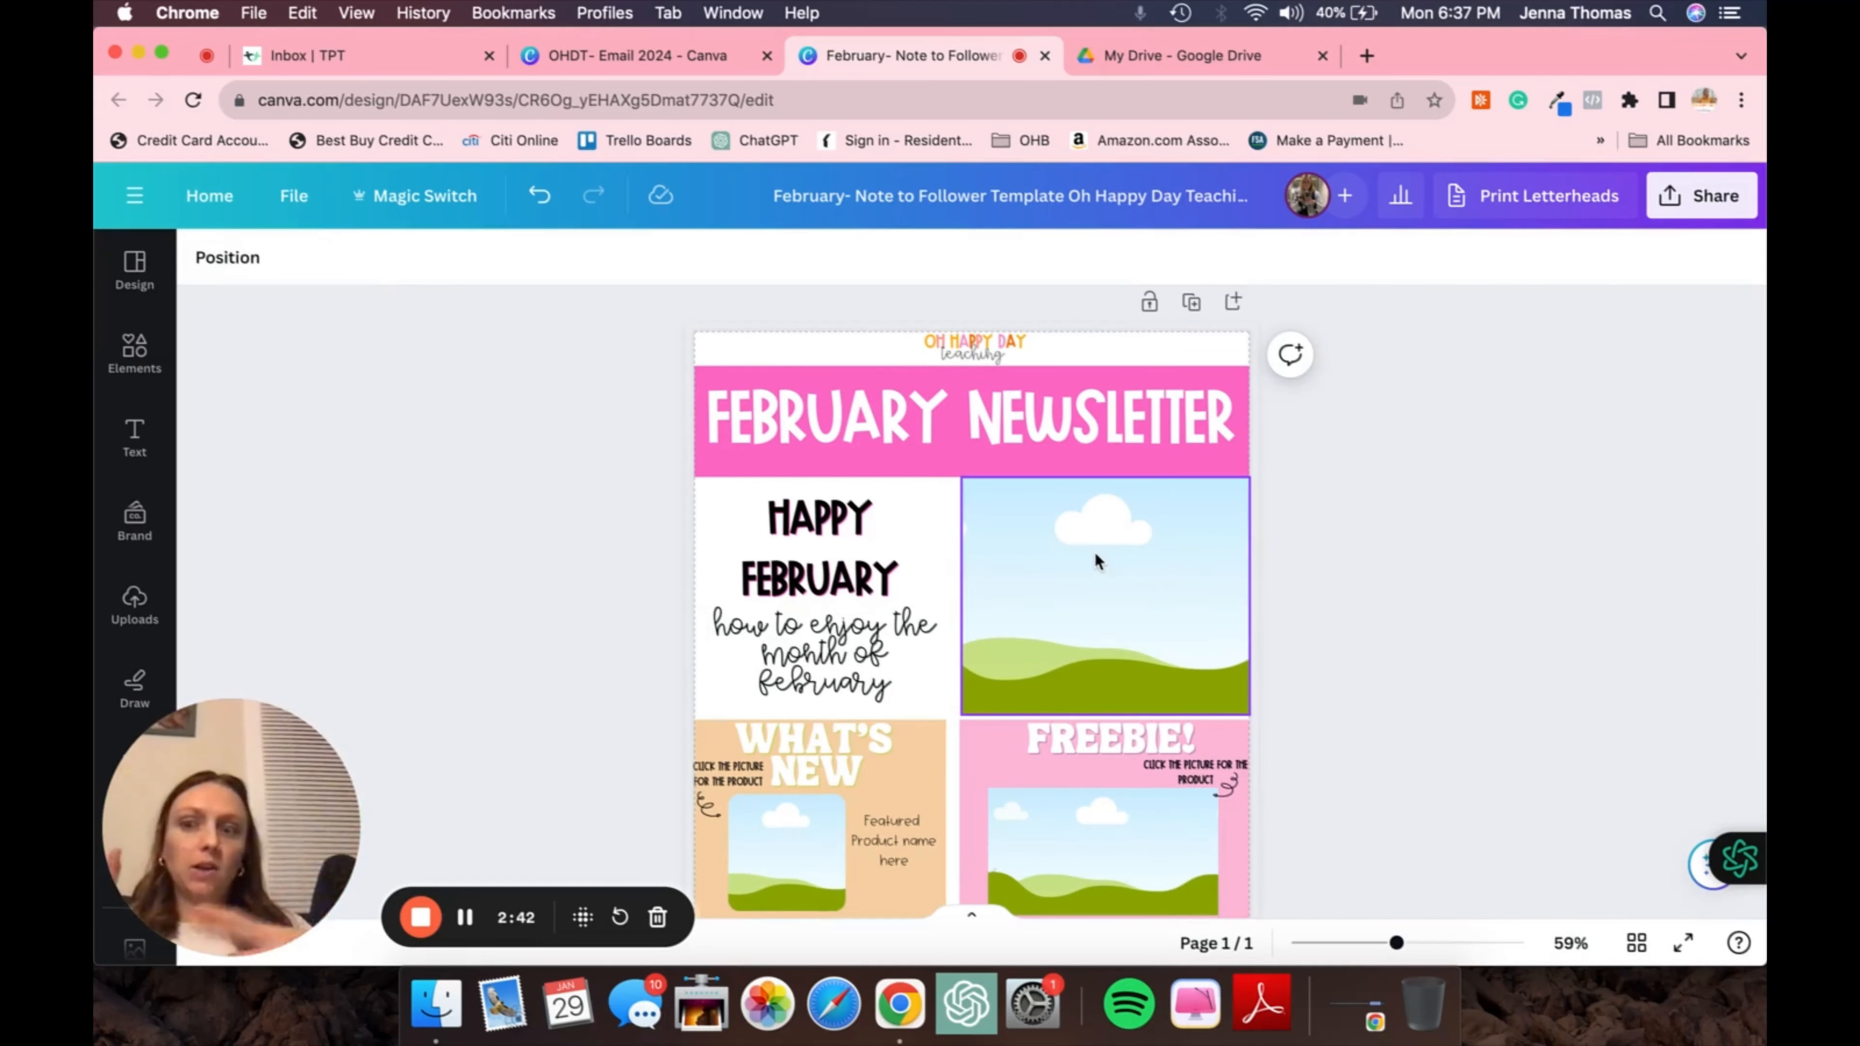
pyautogui.scroll(-3, 1162, 644)
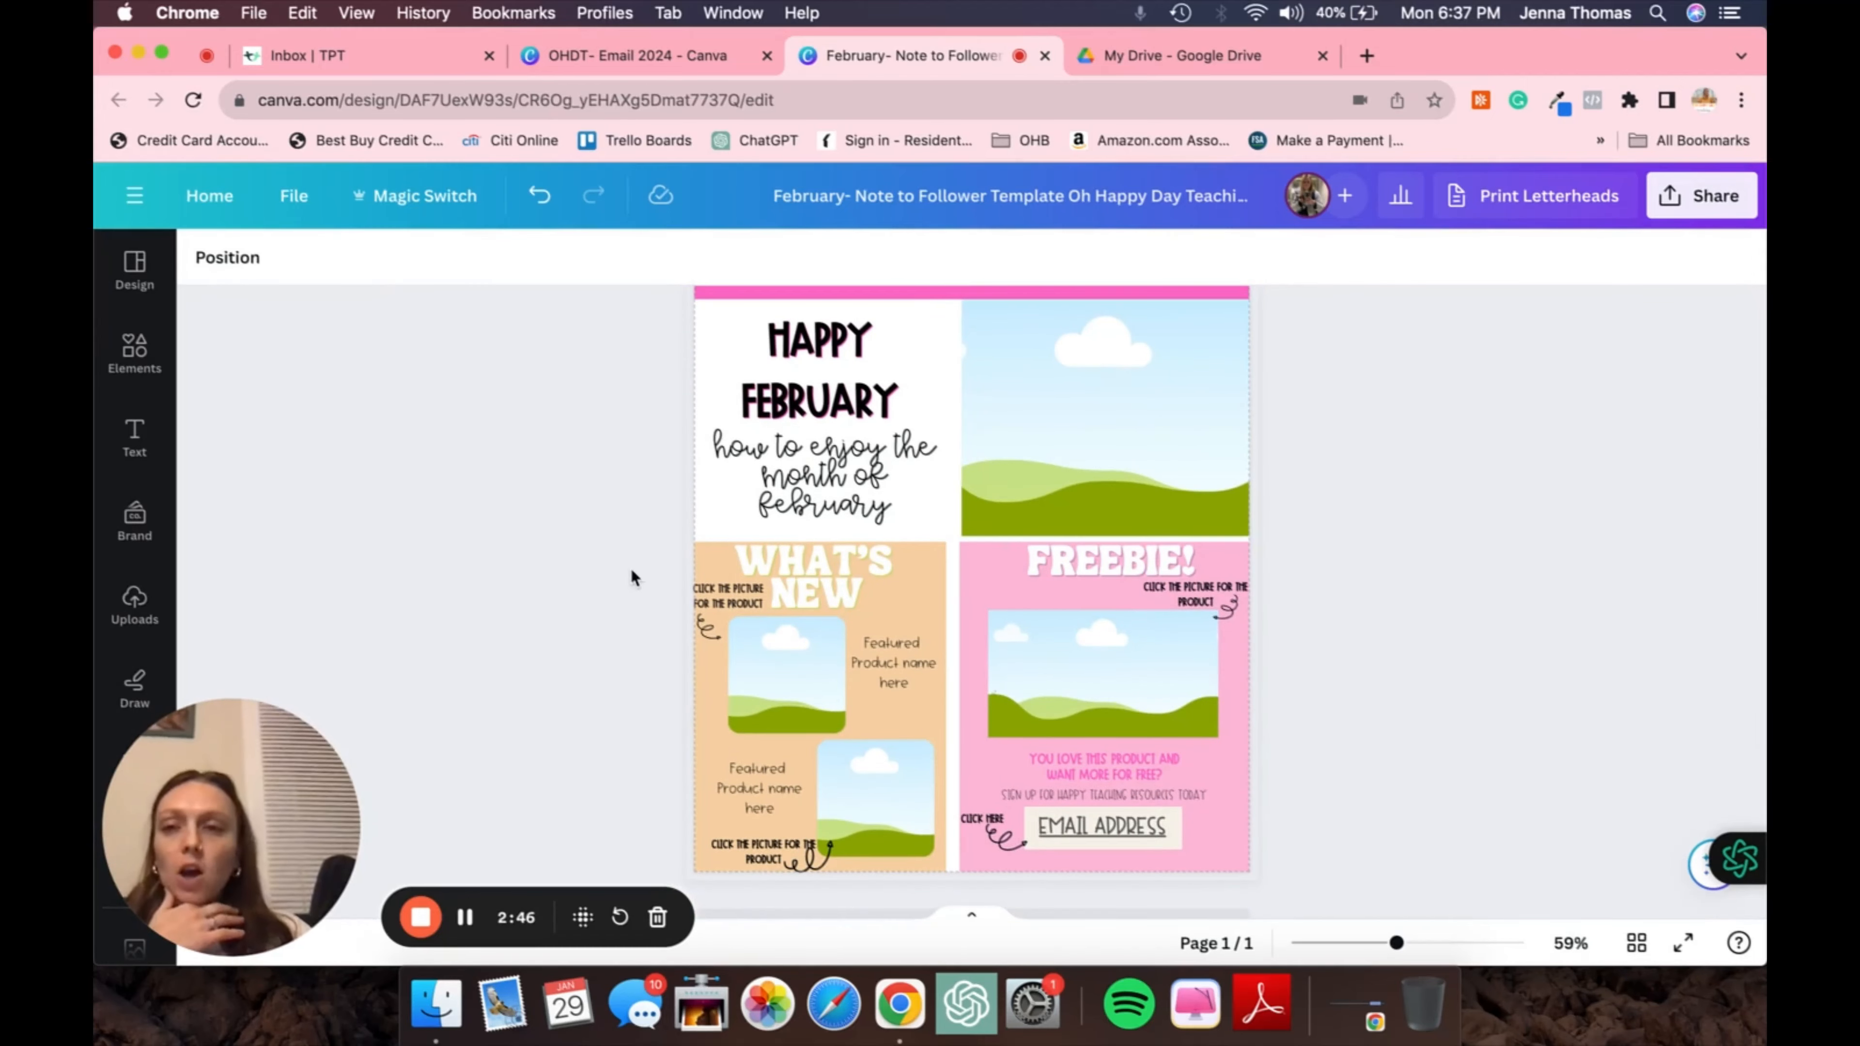
# Fill the large picture frame beside "HAPPY FEBRUARY" with the uploaded portrait of the woman in the brown T-shirt
pyautogui.click(134, 350)
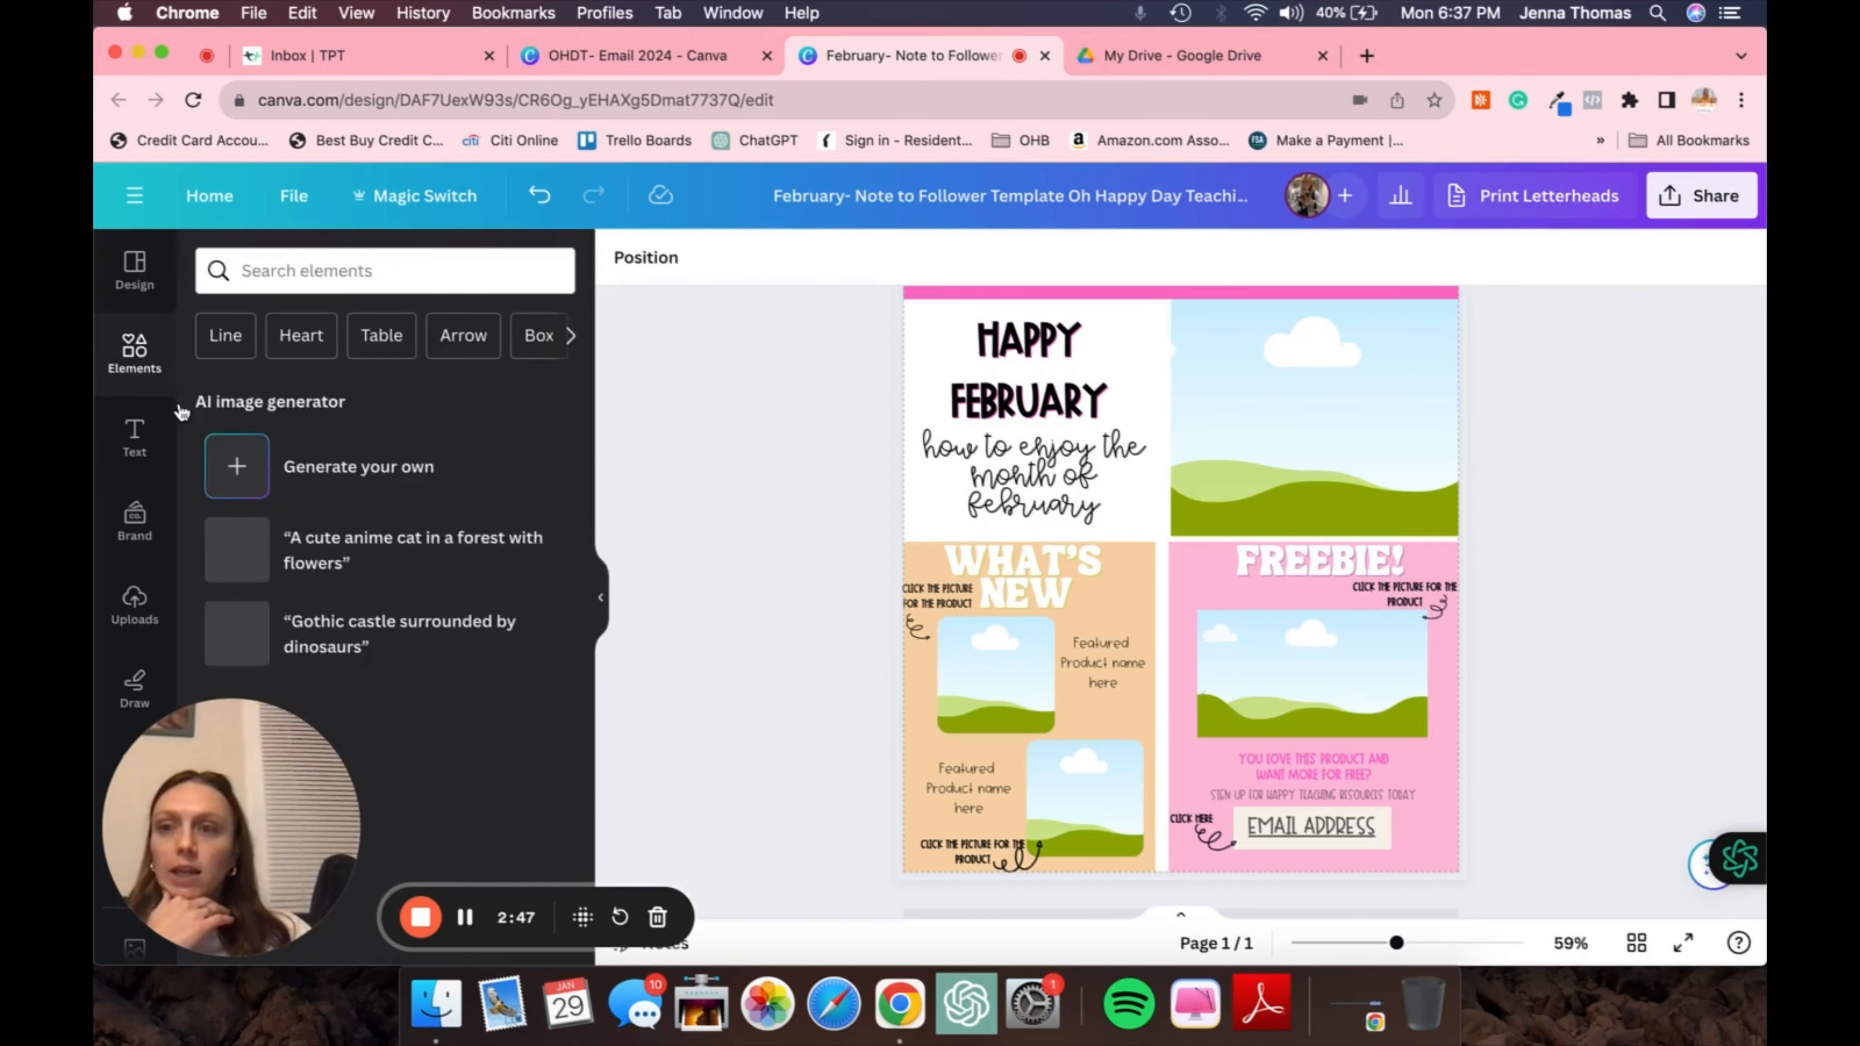
pyautogui.click(136, 608)
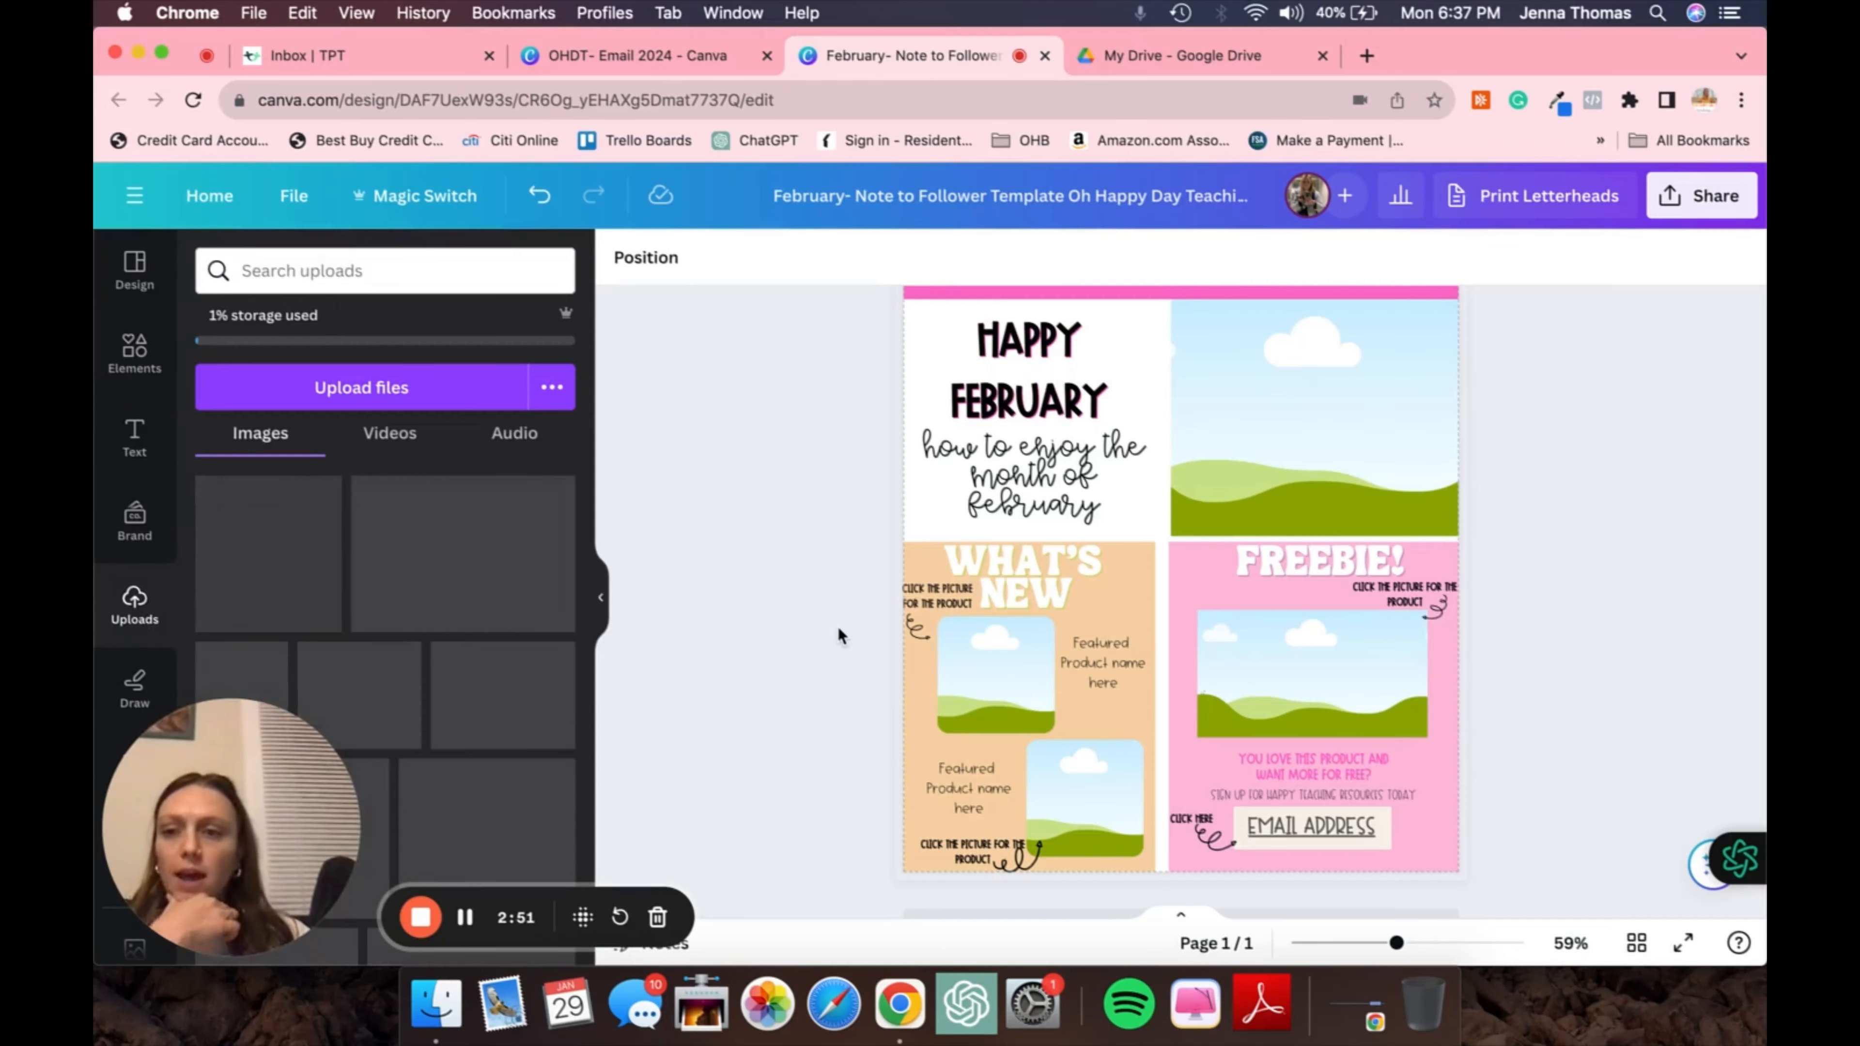
pyautogui.scroll(-10, 421, 649)
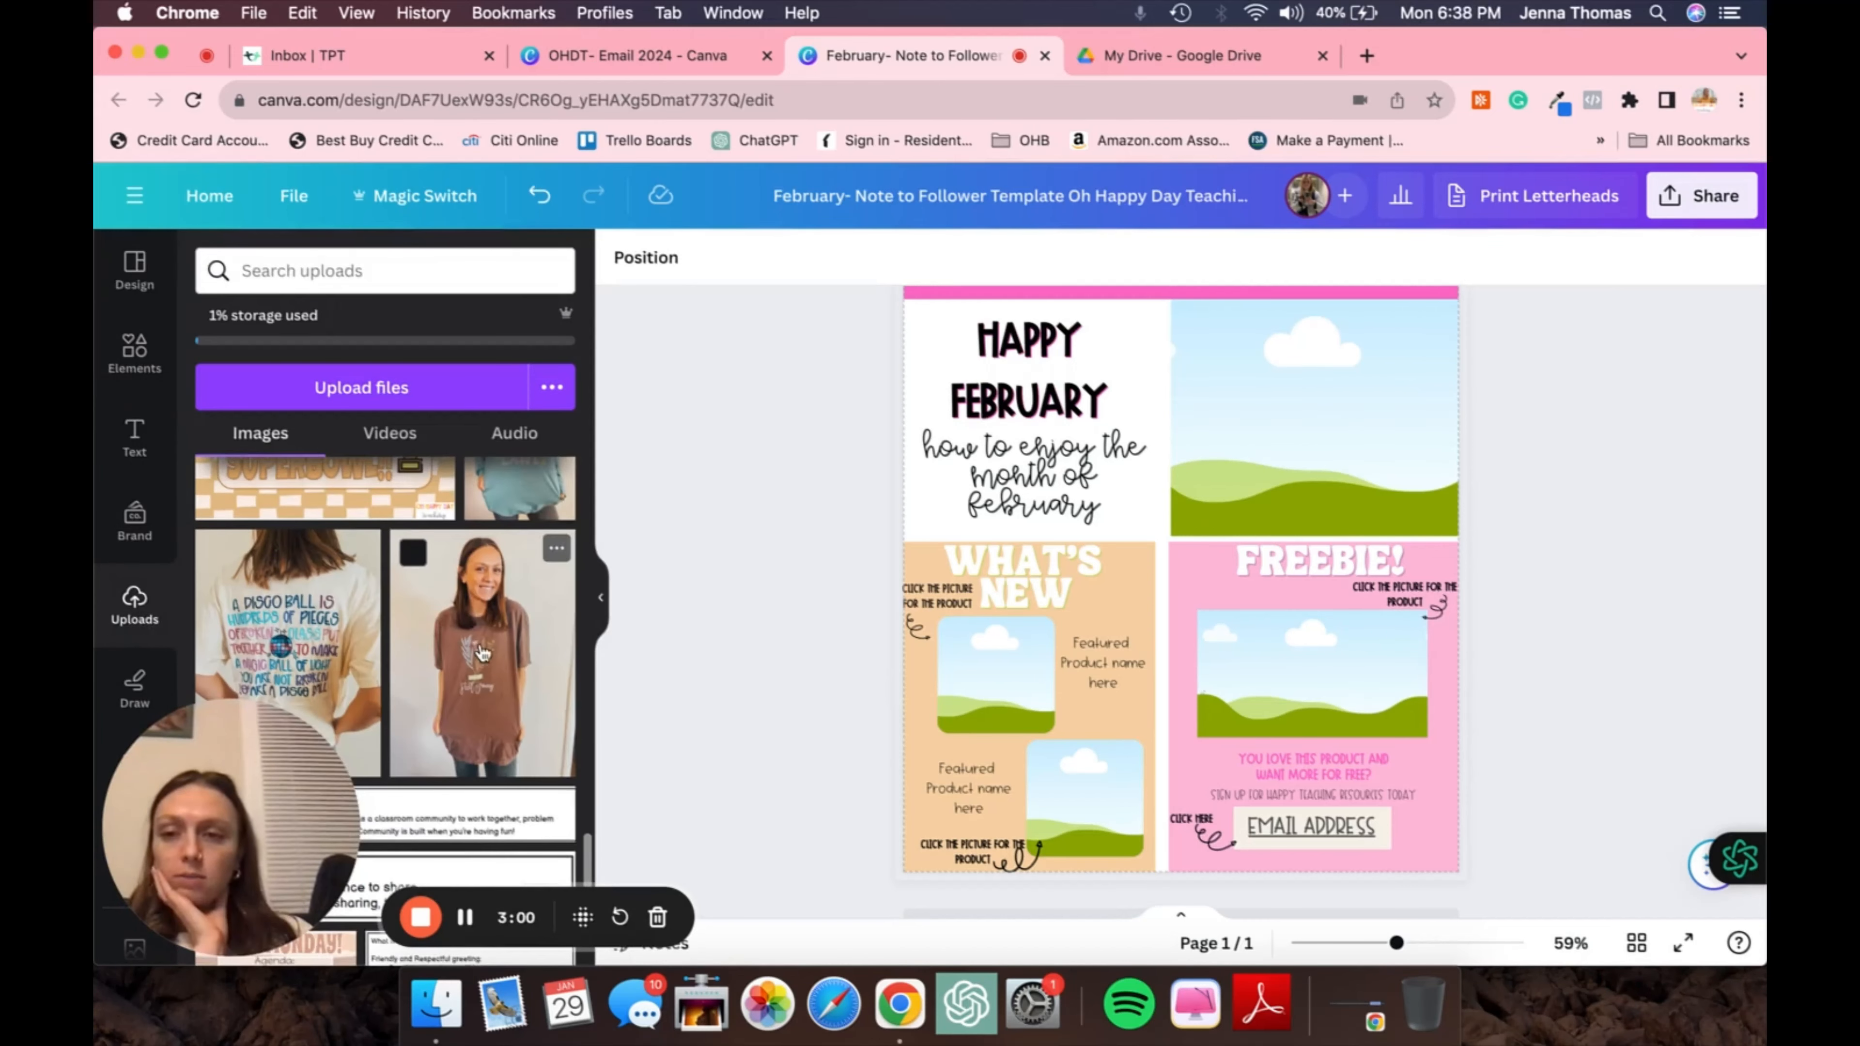
pyautogui.moveTo(417, 646); pyautogui.dragTo(1275, 425)
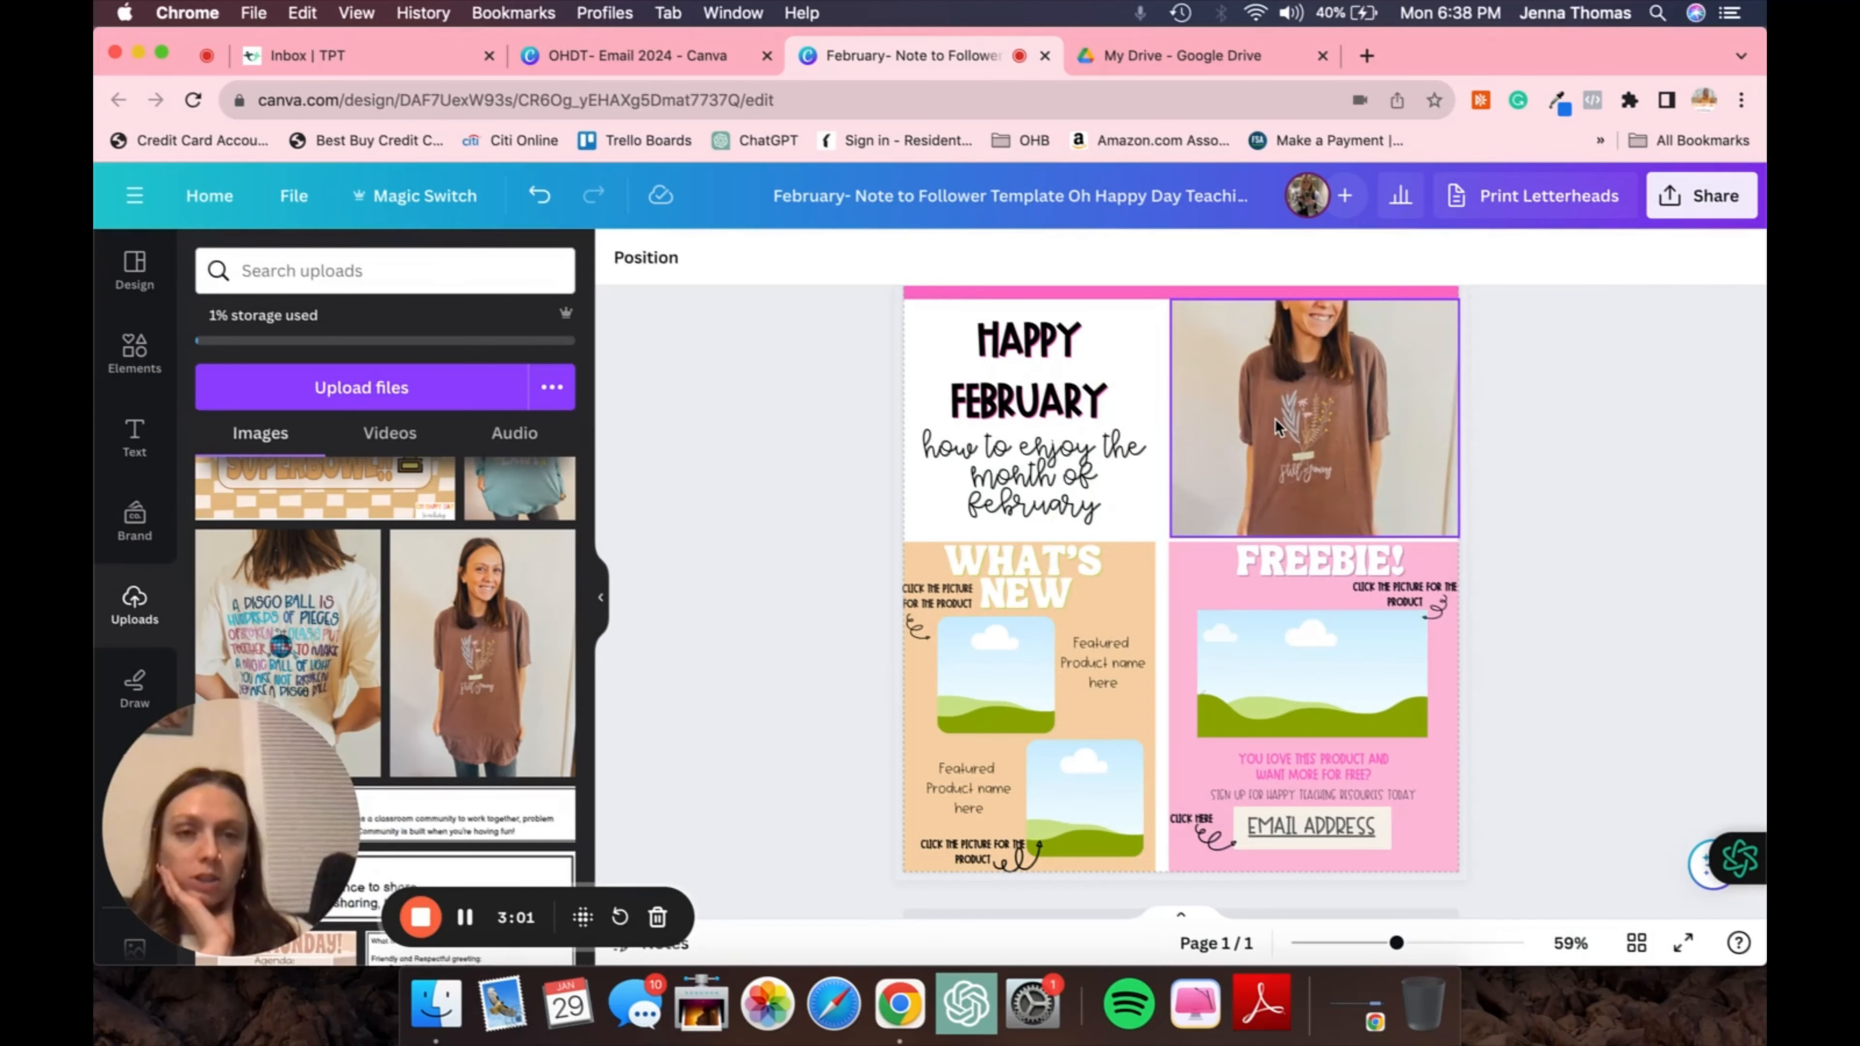
# Adjust the portrait's crop inside its frame, enlarging it slightly and repositioning it so the face and upper body show
pyautogui.doubleClick(1295, 445)
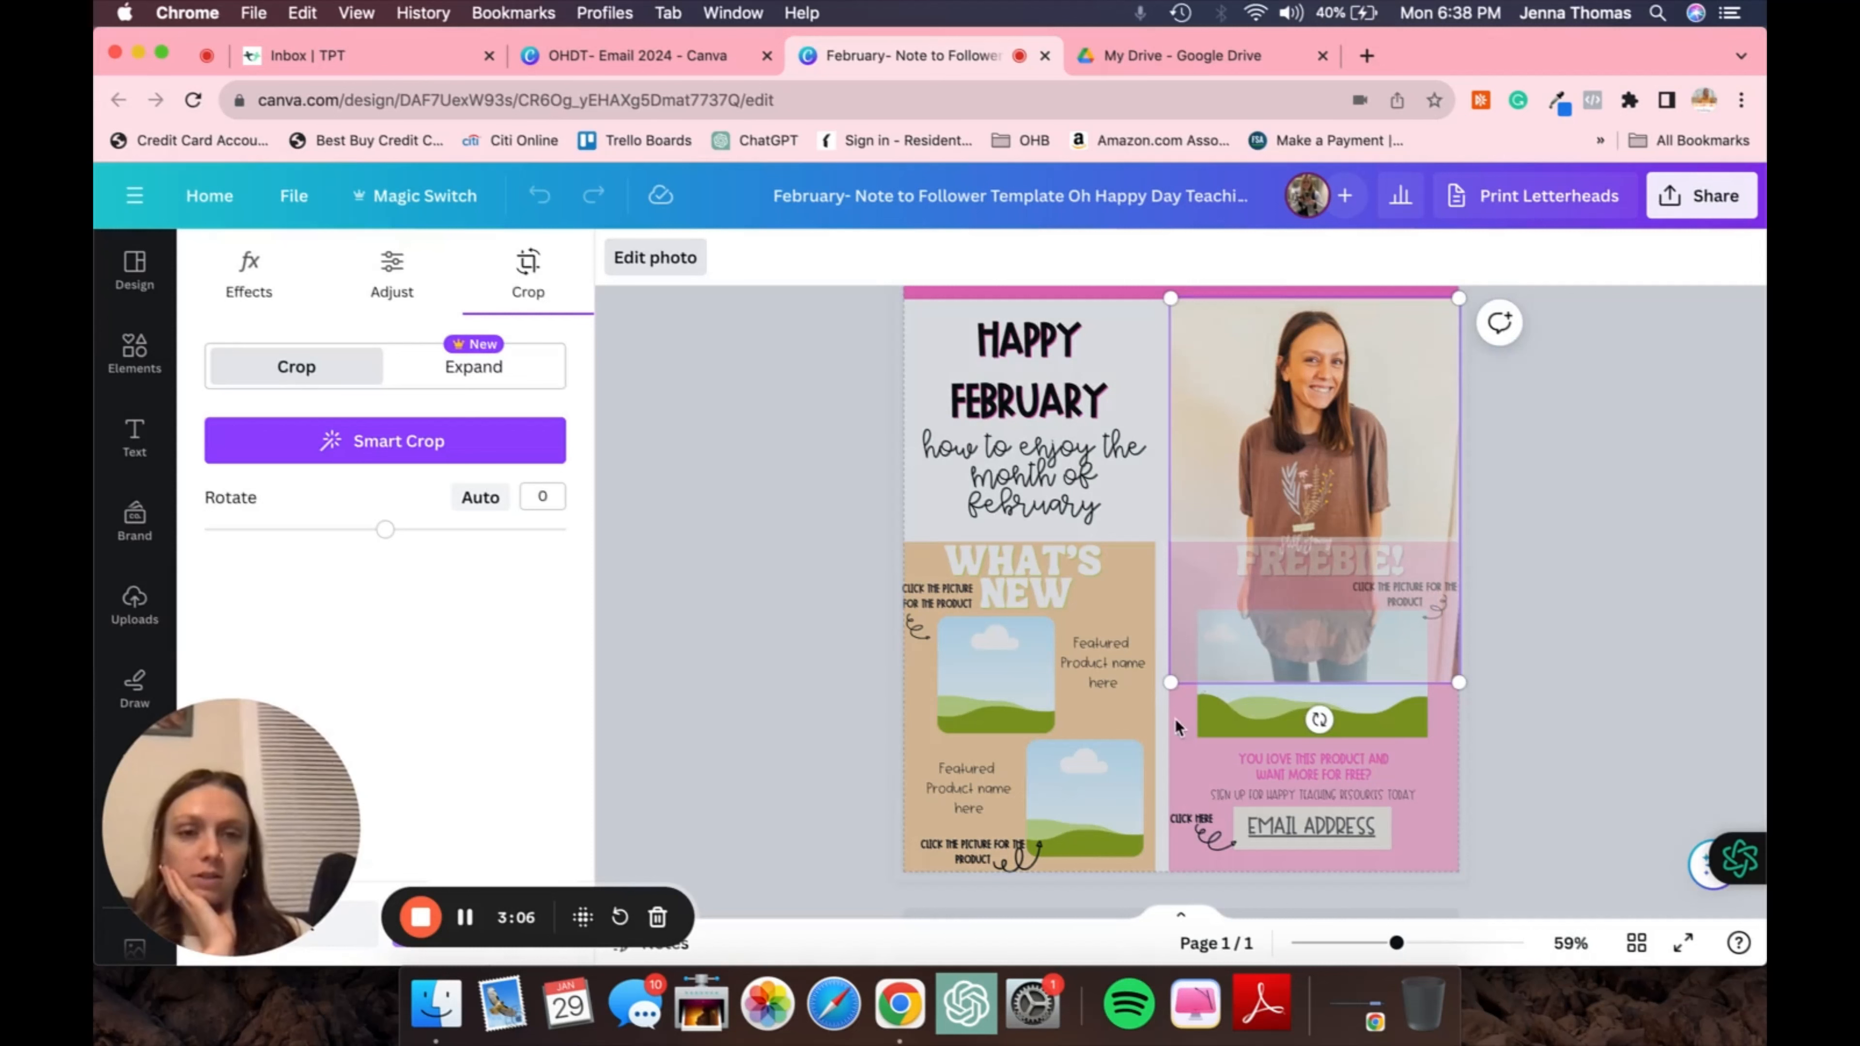
pyautogui.moveTo(1173, 682); pyautogui.dragTo(1154, 706)
pyautogui.click(1543, 458)
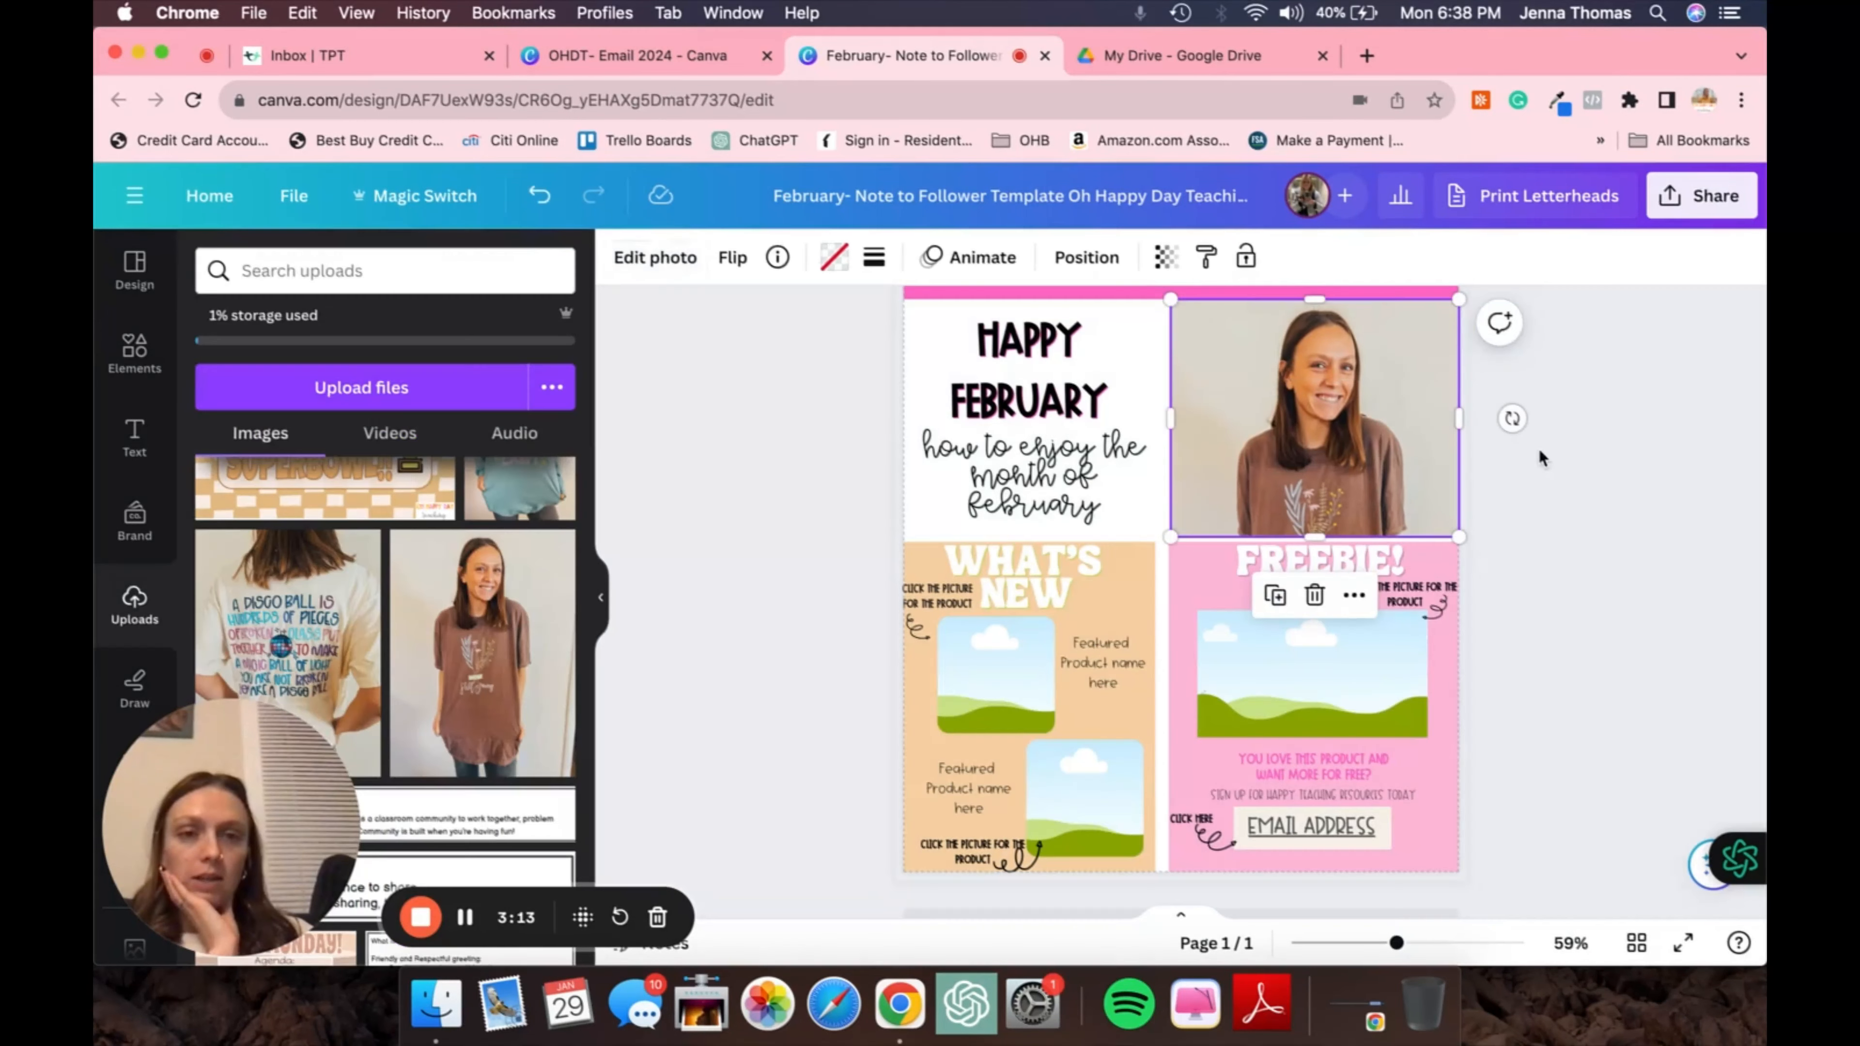
pyautogui.doubleClick(1331, 350)
pyautogui.moveTo(1340, 407); pyautogui.dragTo(1337, 413)
pyautogui.click(1541, 480)
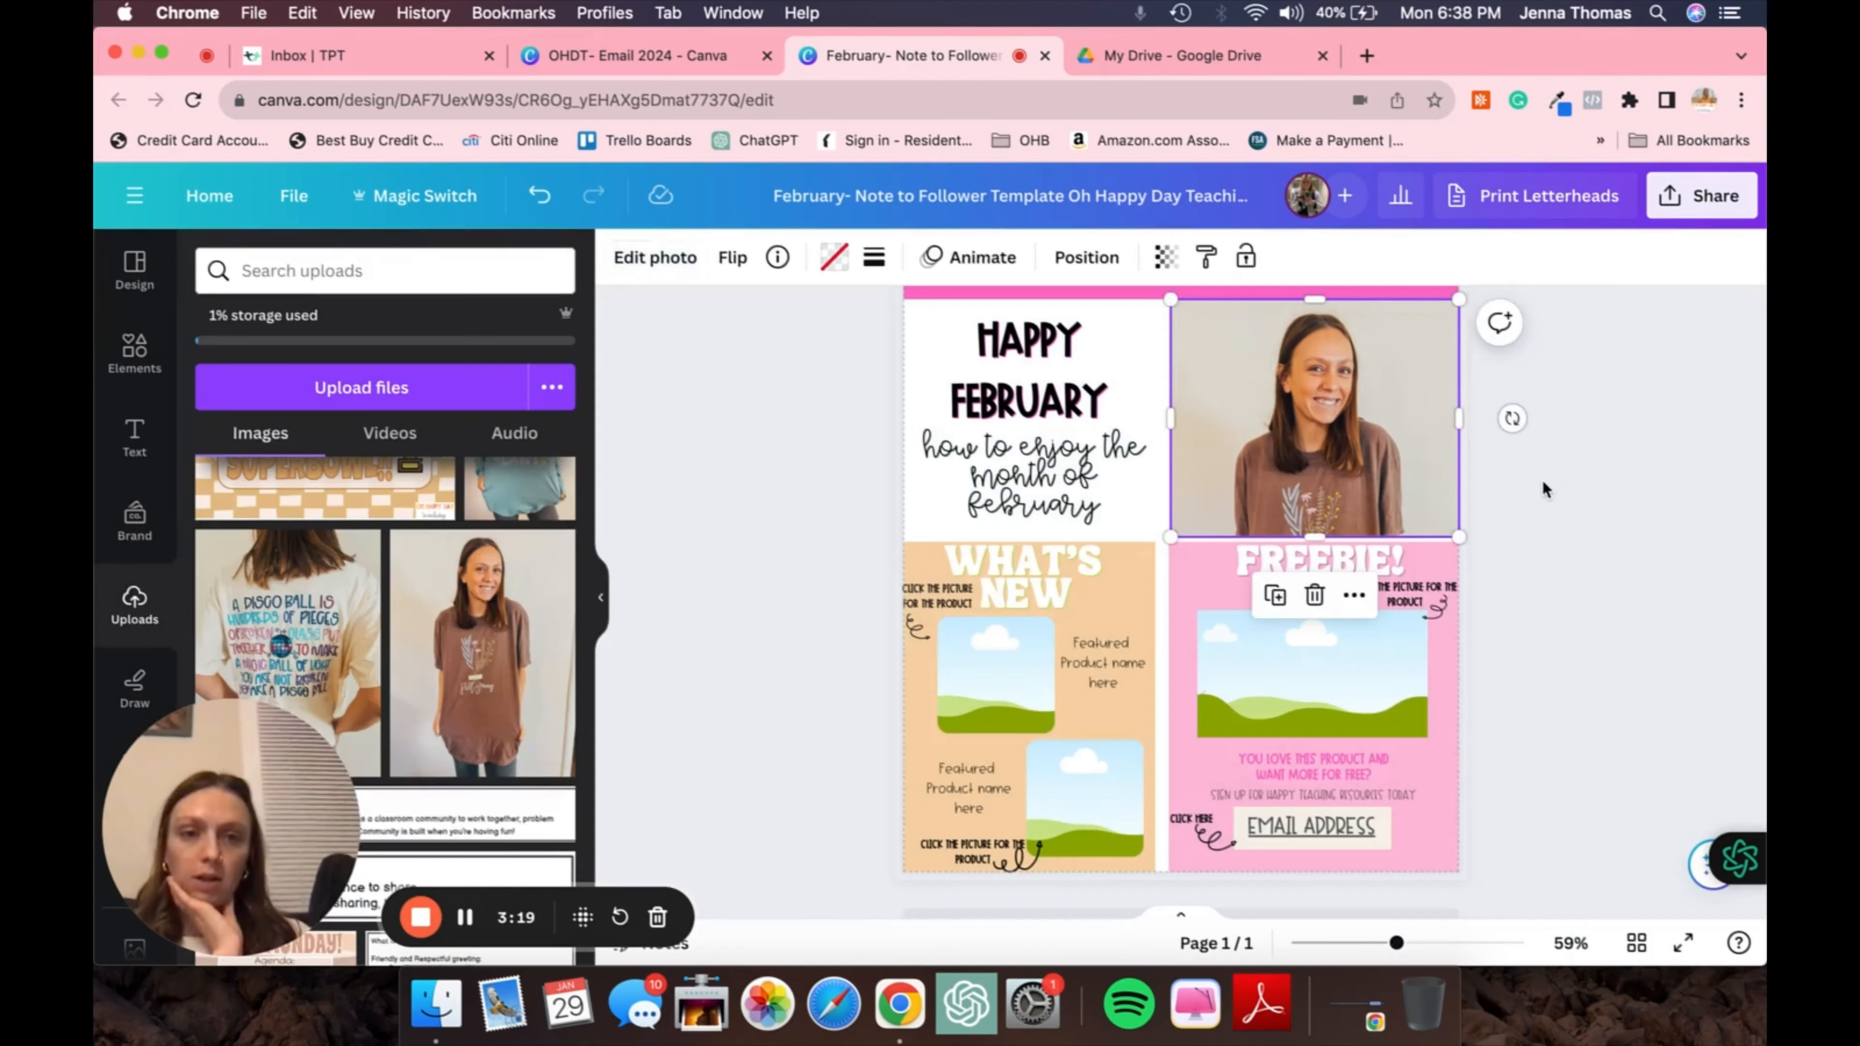
pyautogui.click(1541, 478)
# Replace the first "Featured Product name here" placeholder under "WHAT'S NEW" with "Valentines Class Party Bundle"
pyautogui.scroll(3, 1541, 478)
pyautogui.scroll(-5, 1541, 479)
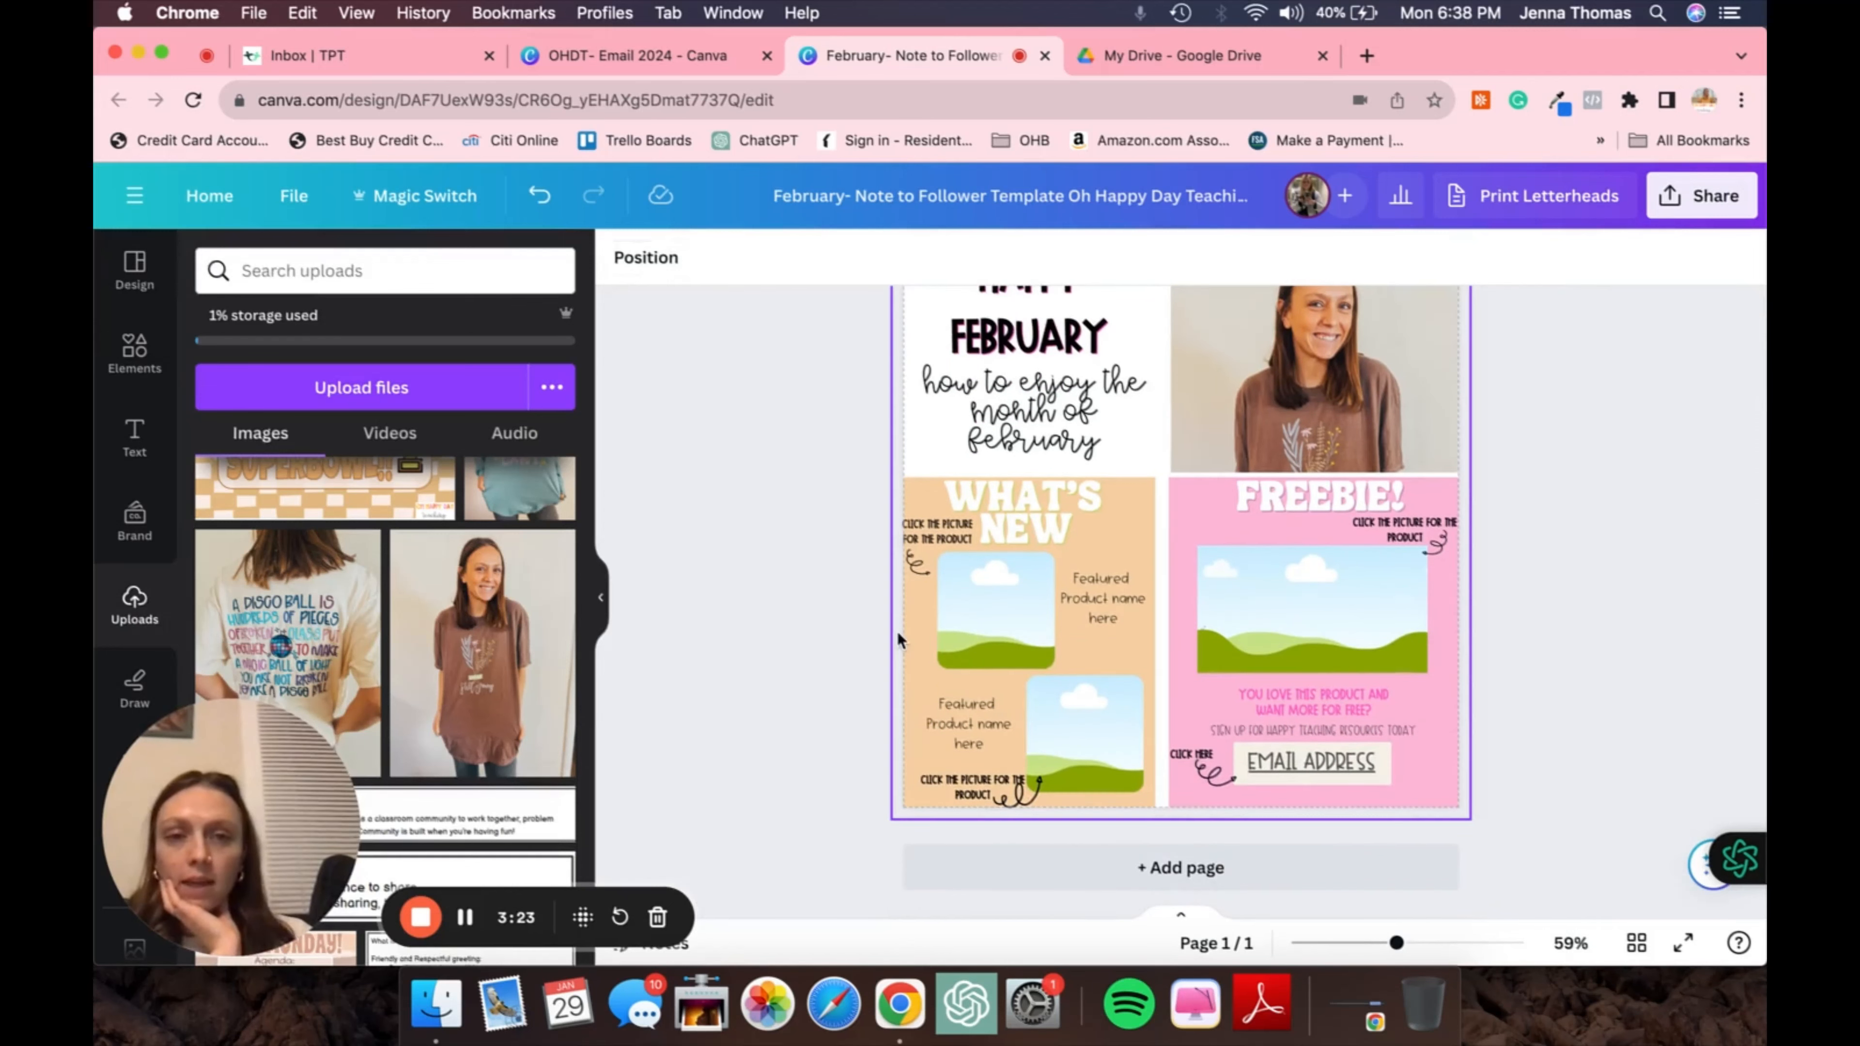
pyautogui.scroll(5, 896, 629)
pyautogui.scroll(3, 896, 629)
pyautogui.click(896, 647)
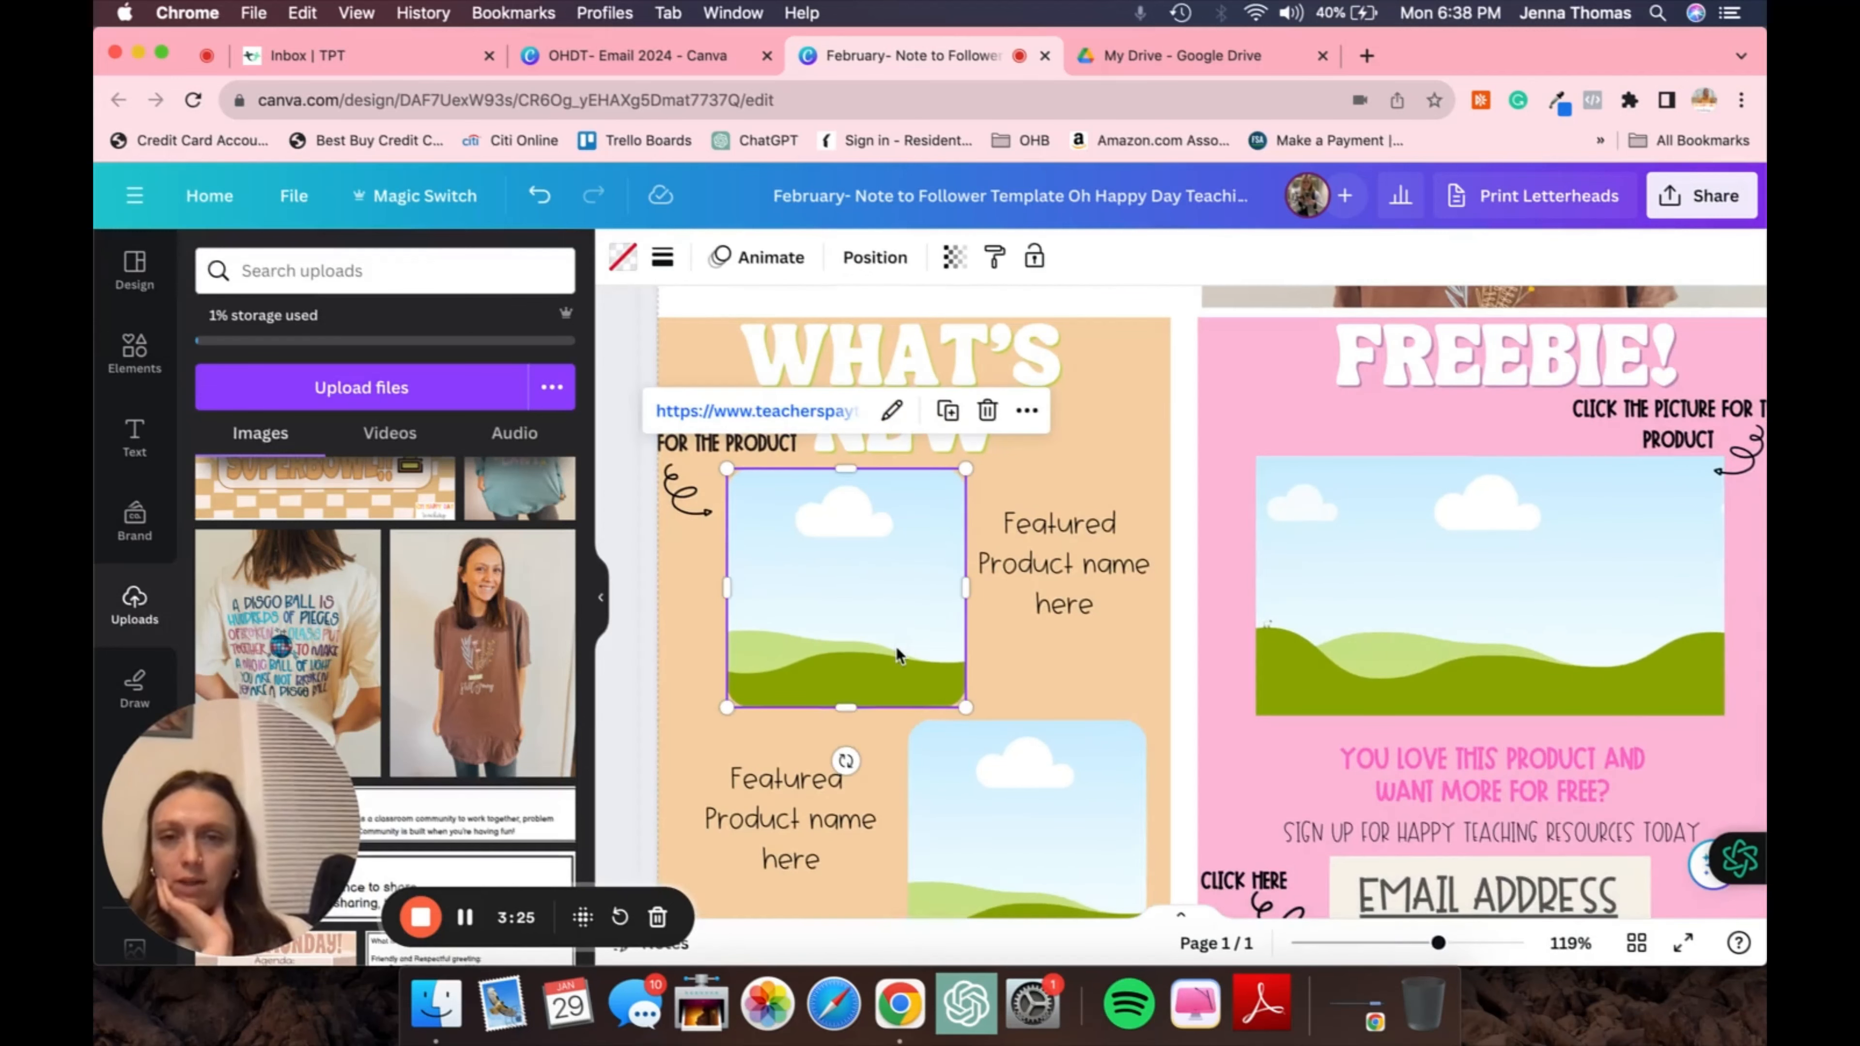
pyautogui.click(1180, 435)
pyautogui.scroll(-2, 1180, 436)
pyautogui.scroll(2, 1180, 436)
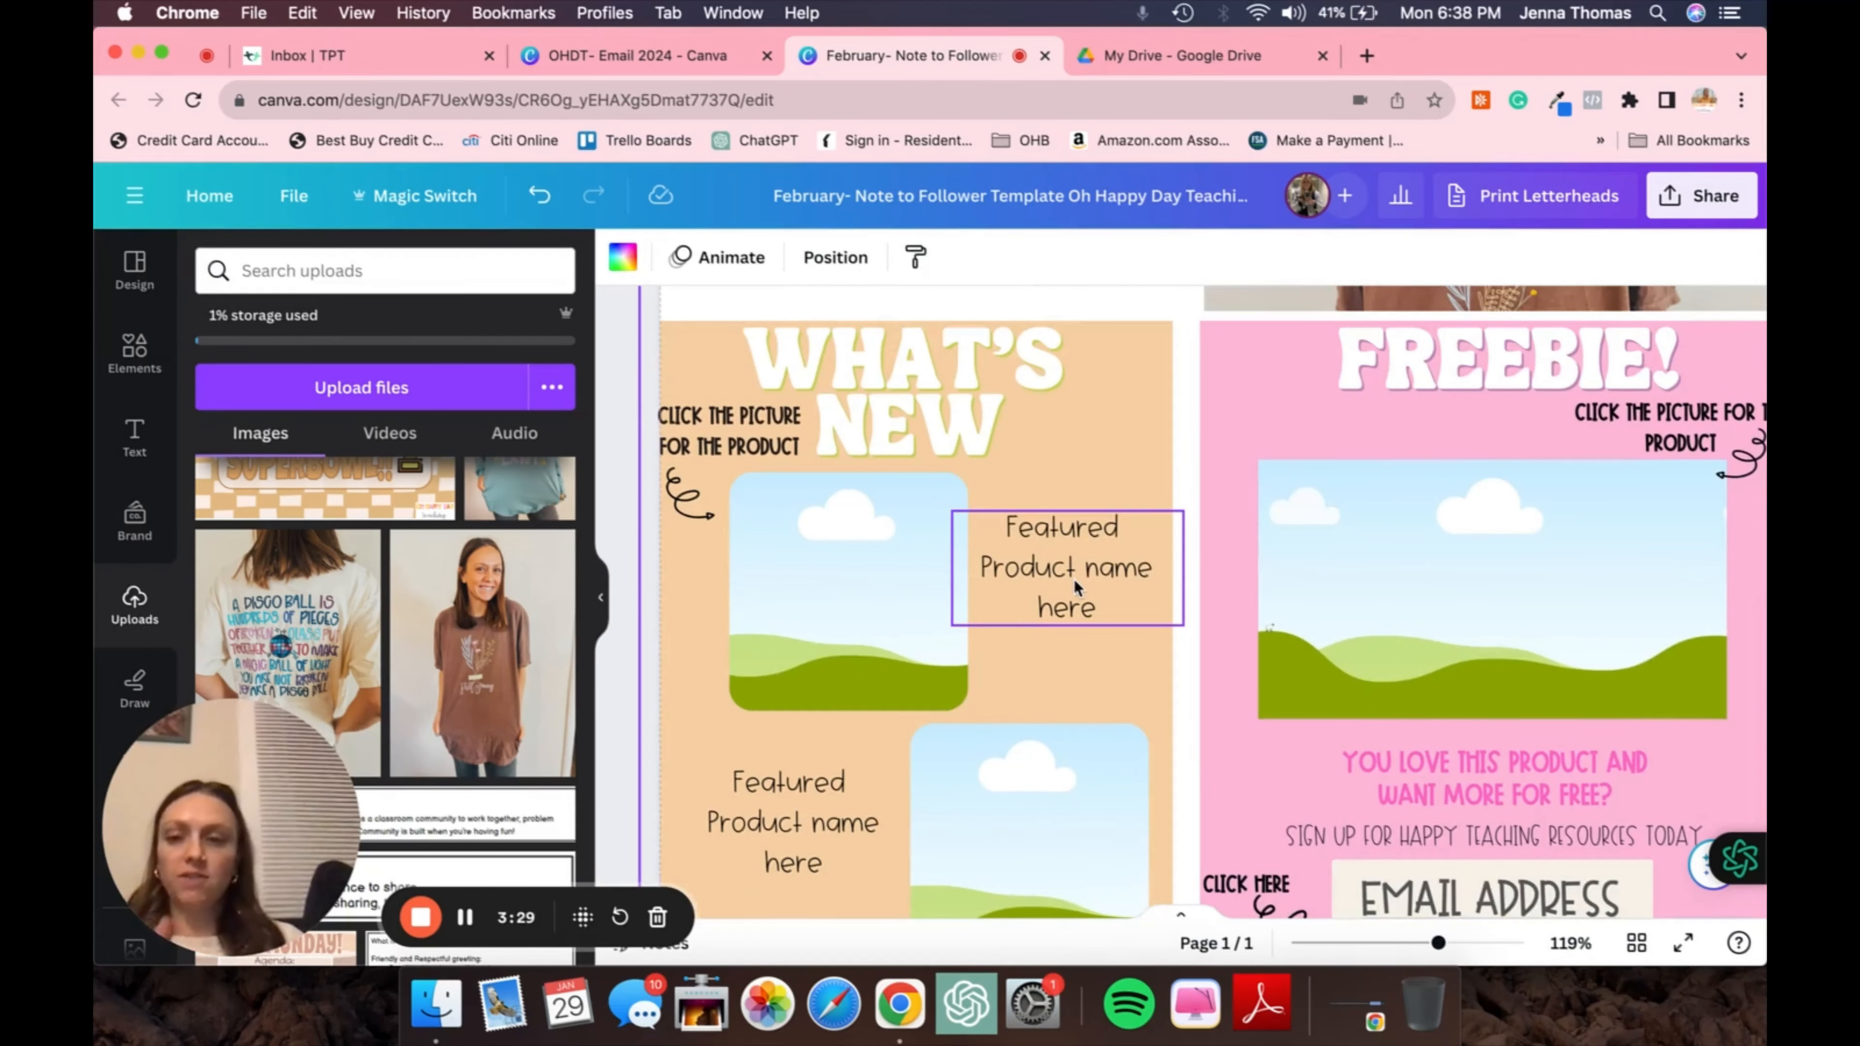
pyautogui.click(1073, 579)
pyautogui.click(1073, 578)
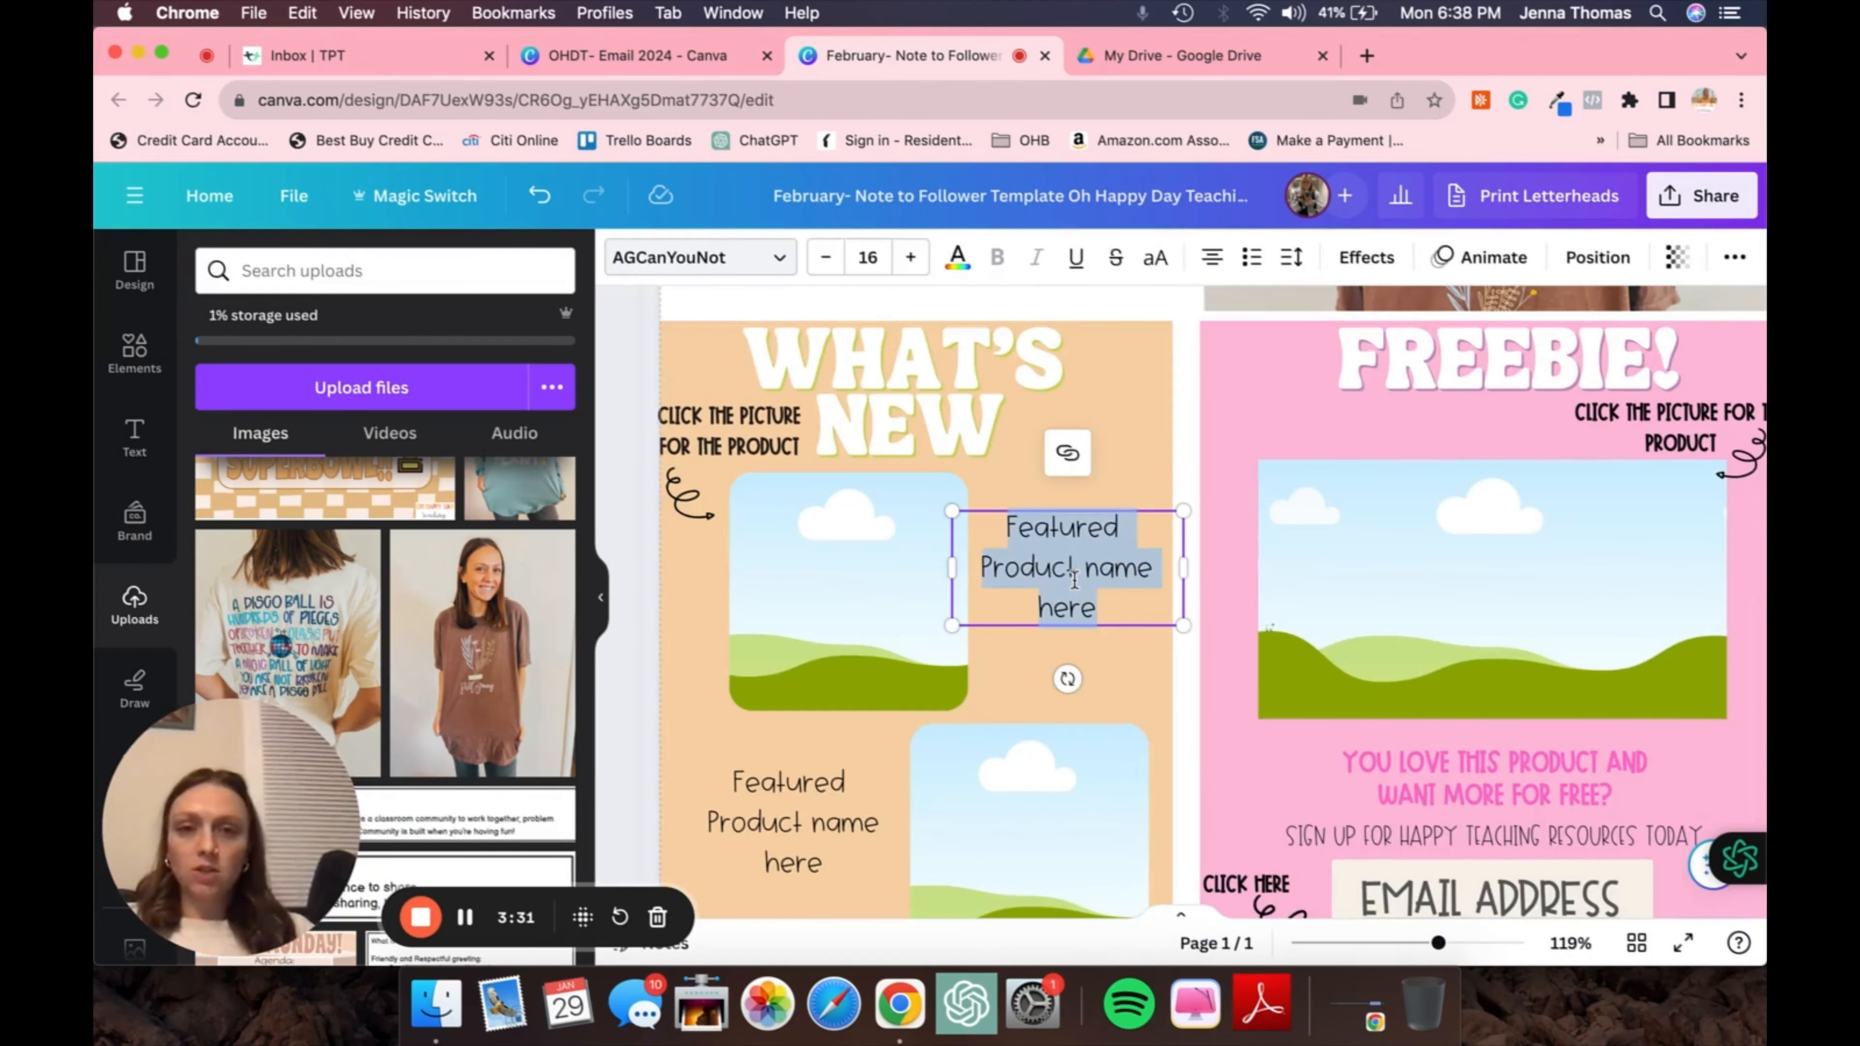
pyautogui.write('Valentines ')
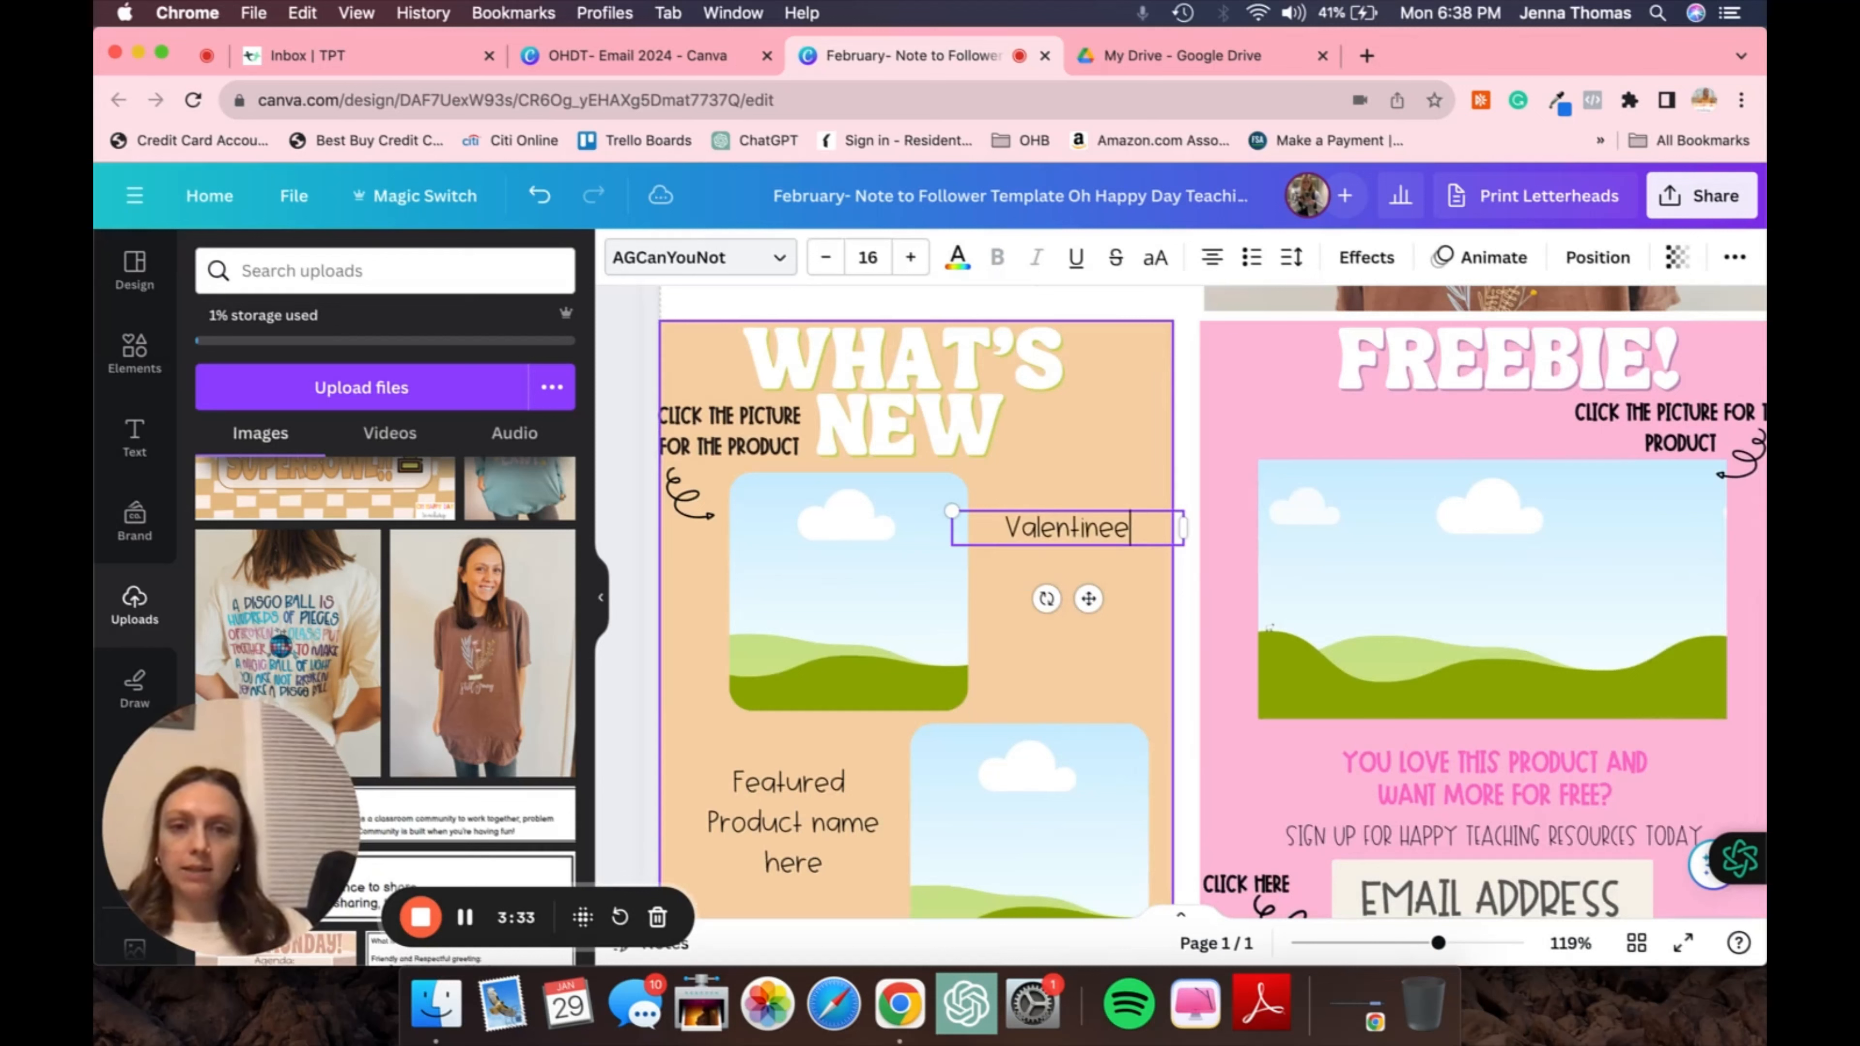
pyautogui.write('Class pd')
pyautogui.press('BackSpace')
pyautogui.press('BackSpace')
pyautogui.press('BackSpace')
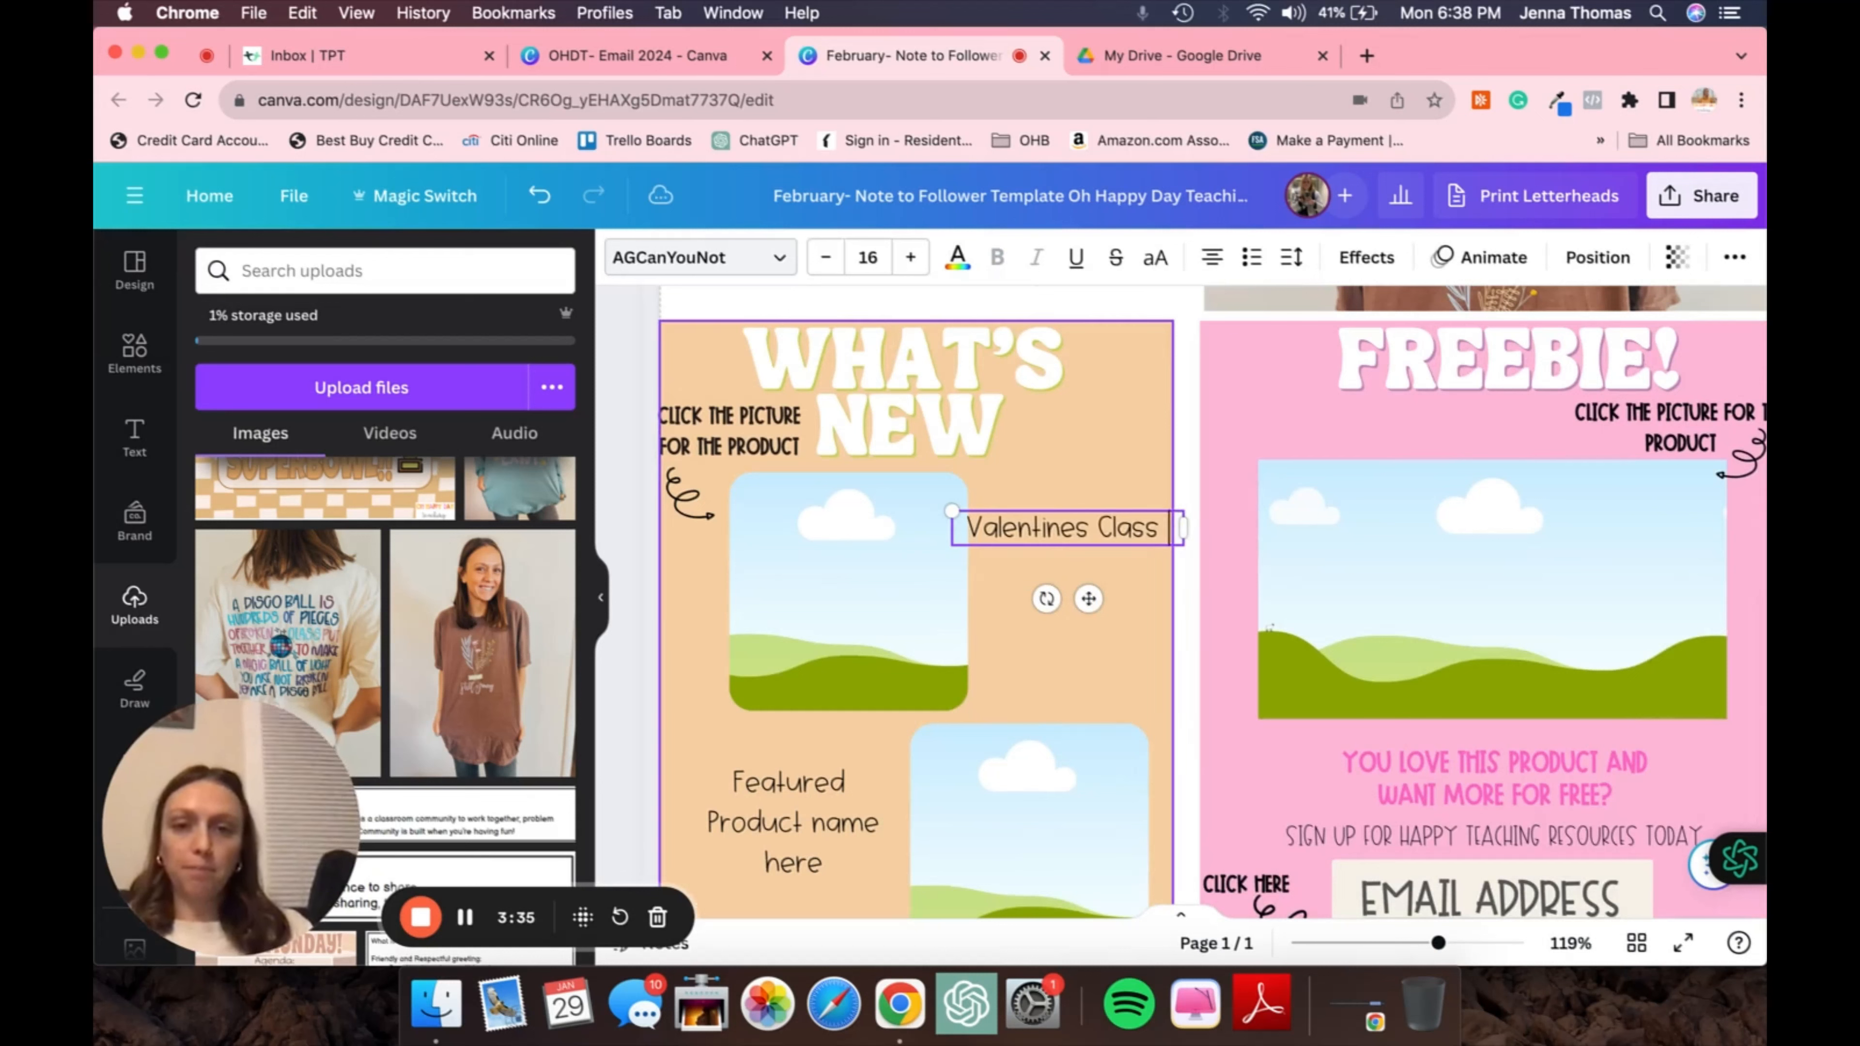
pyautogui.write('Party Bun')
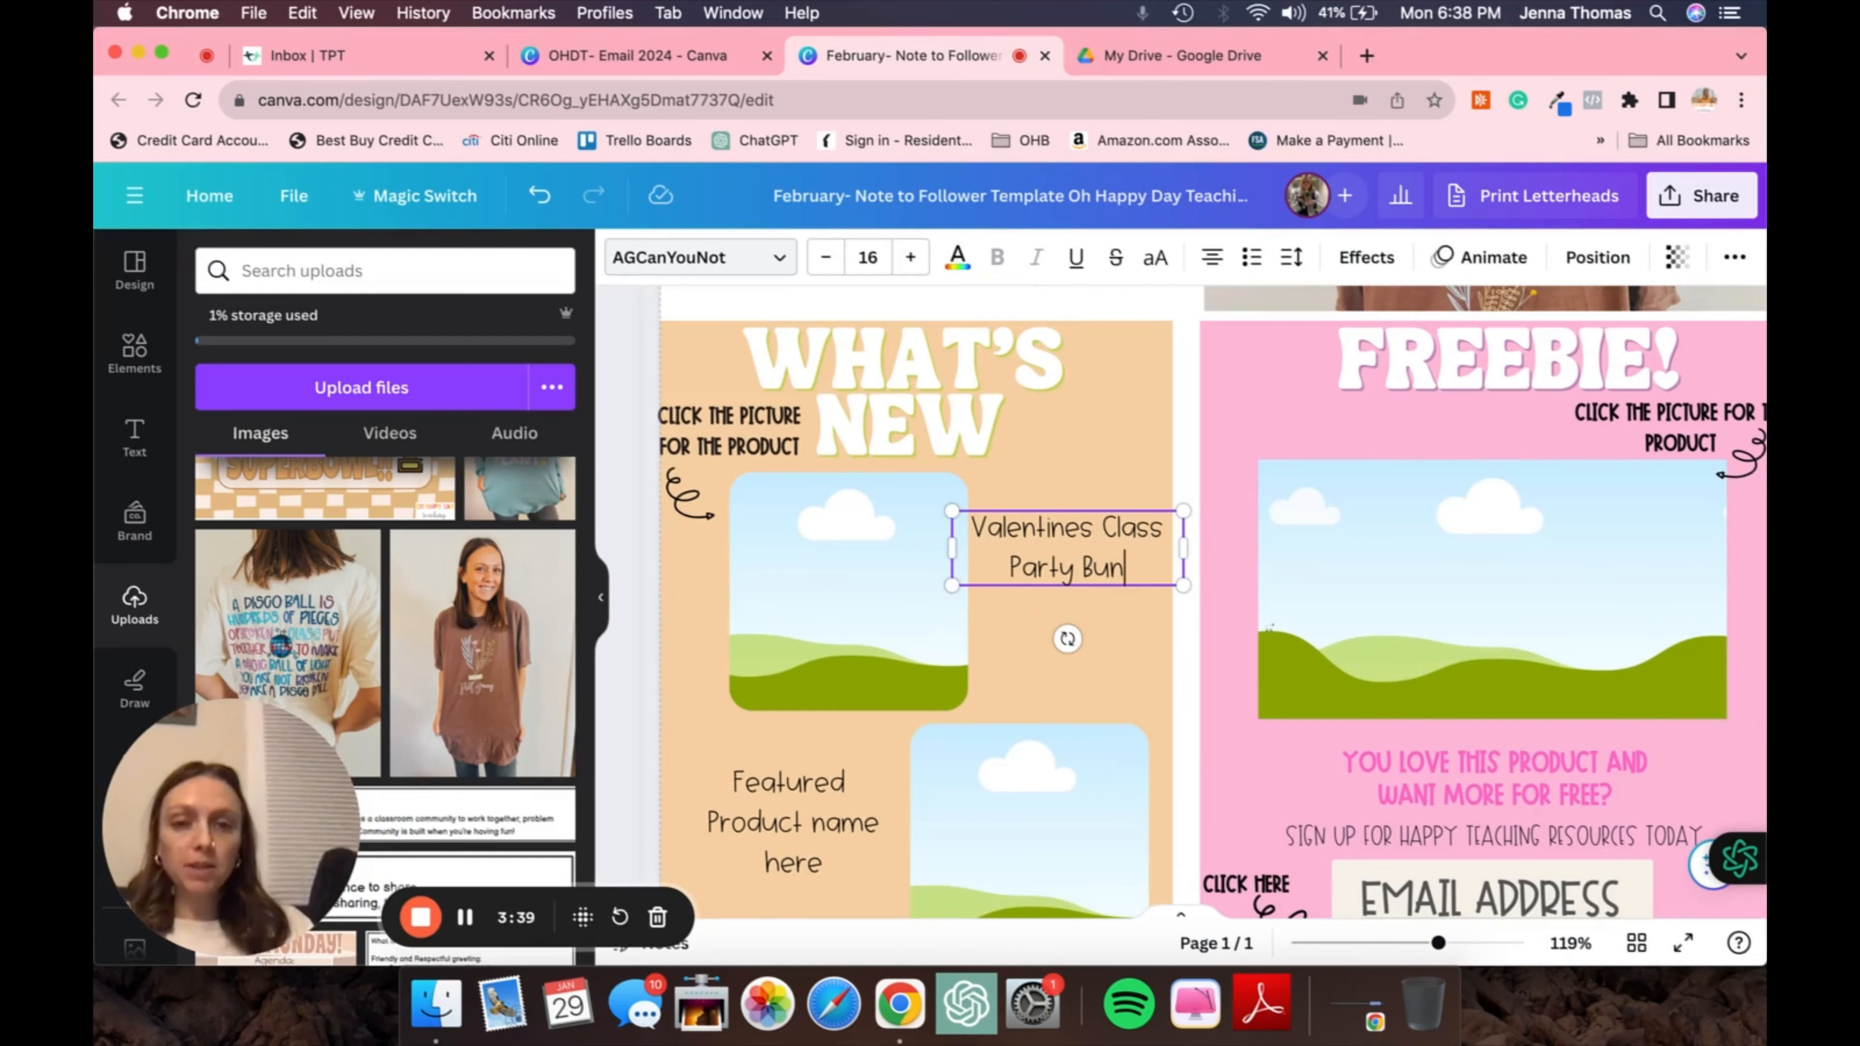
pyautogui.write('dle')
# Replace the second "Featured Product name here" placeholder with "Who is Cupid? Valentines Escape the Room"
pyautogui.click(774, 811)
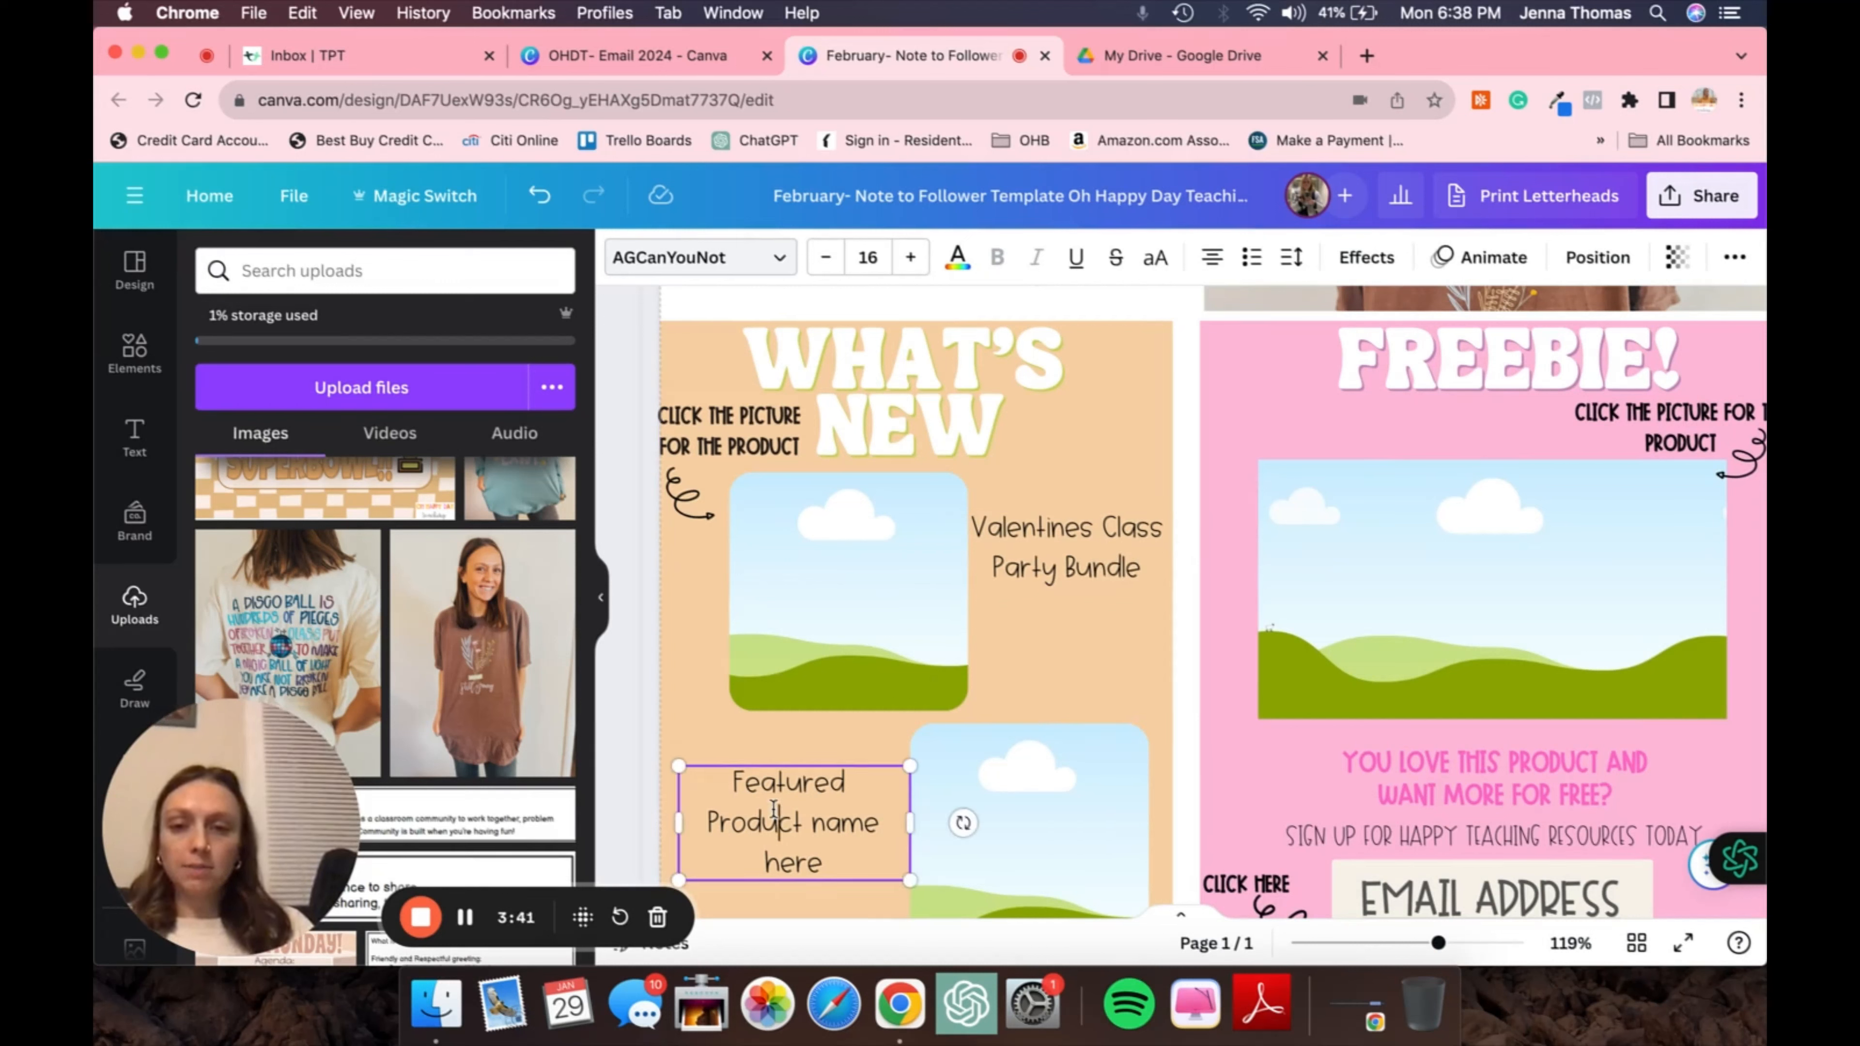
pyautogui.doubleClick(774, 812)
pyautogui.write('Who')
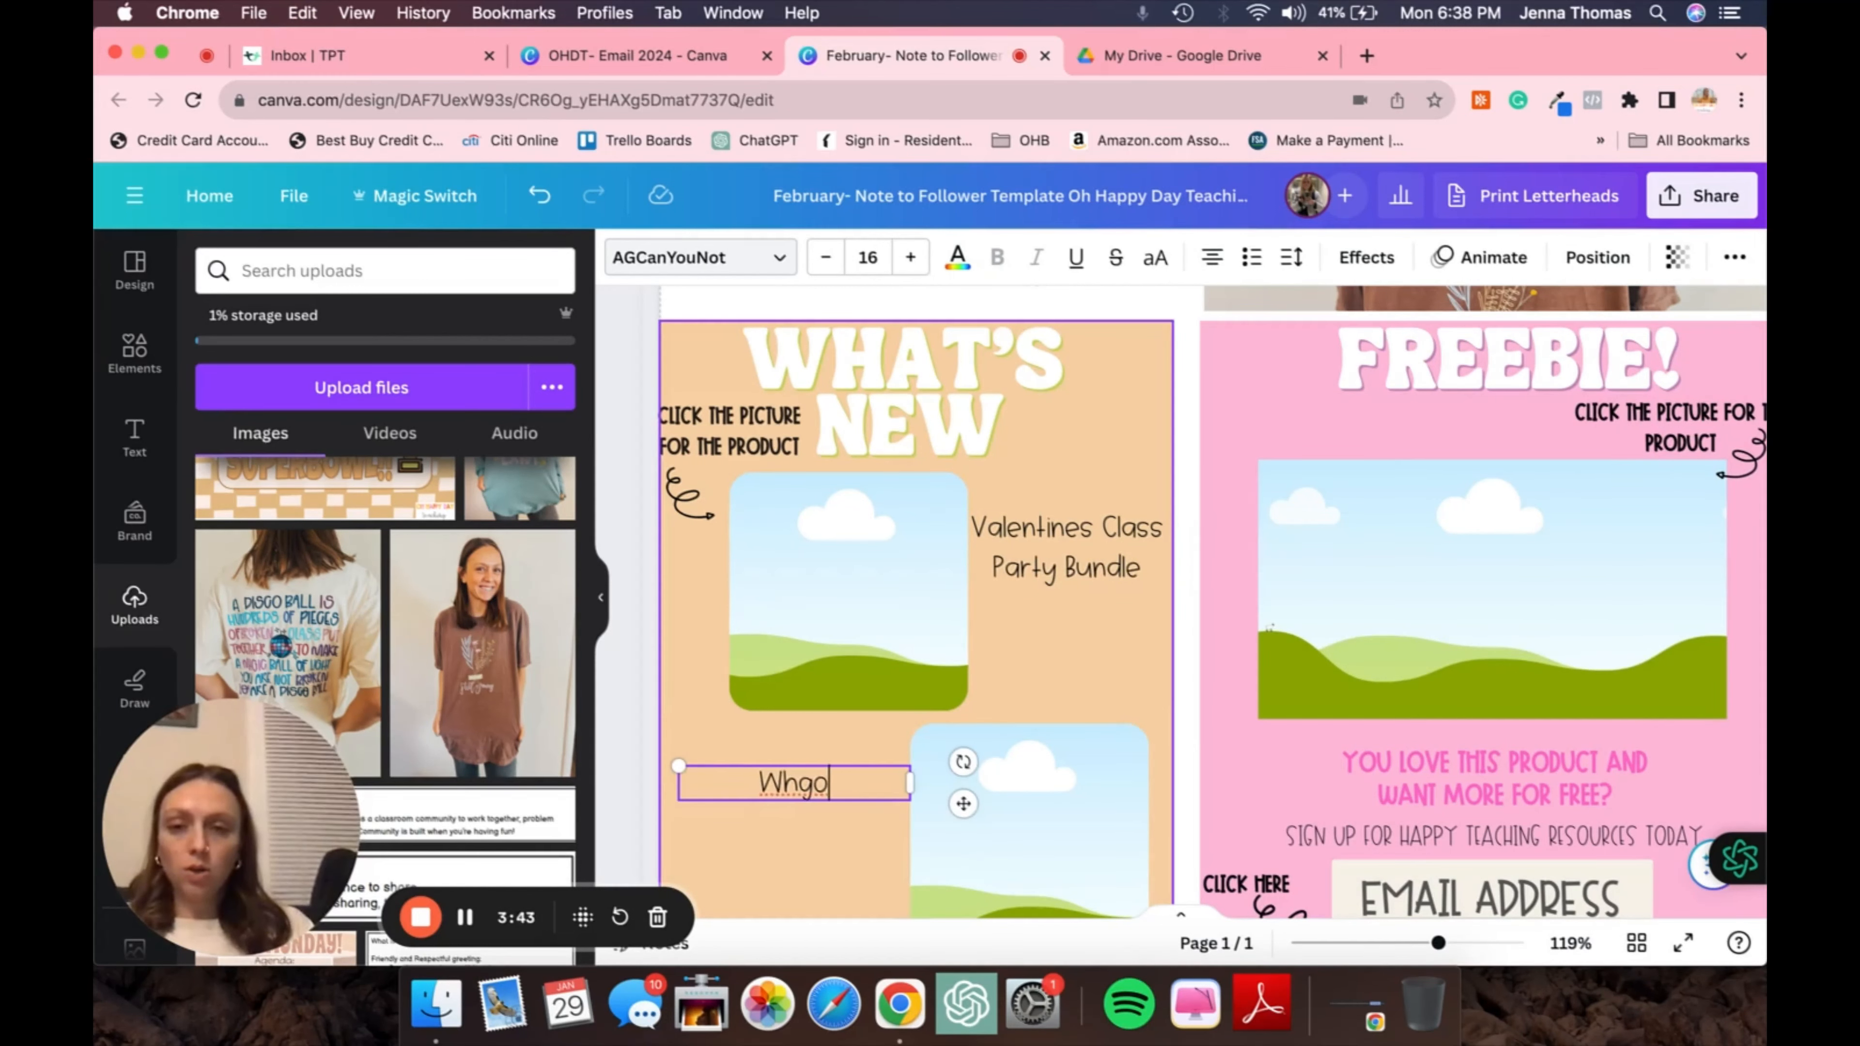
pyautogui.write(' is Cupid? Val')
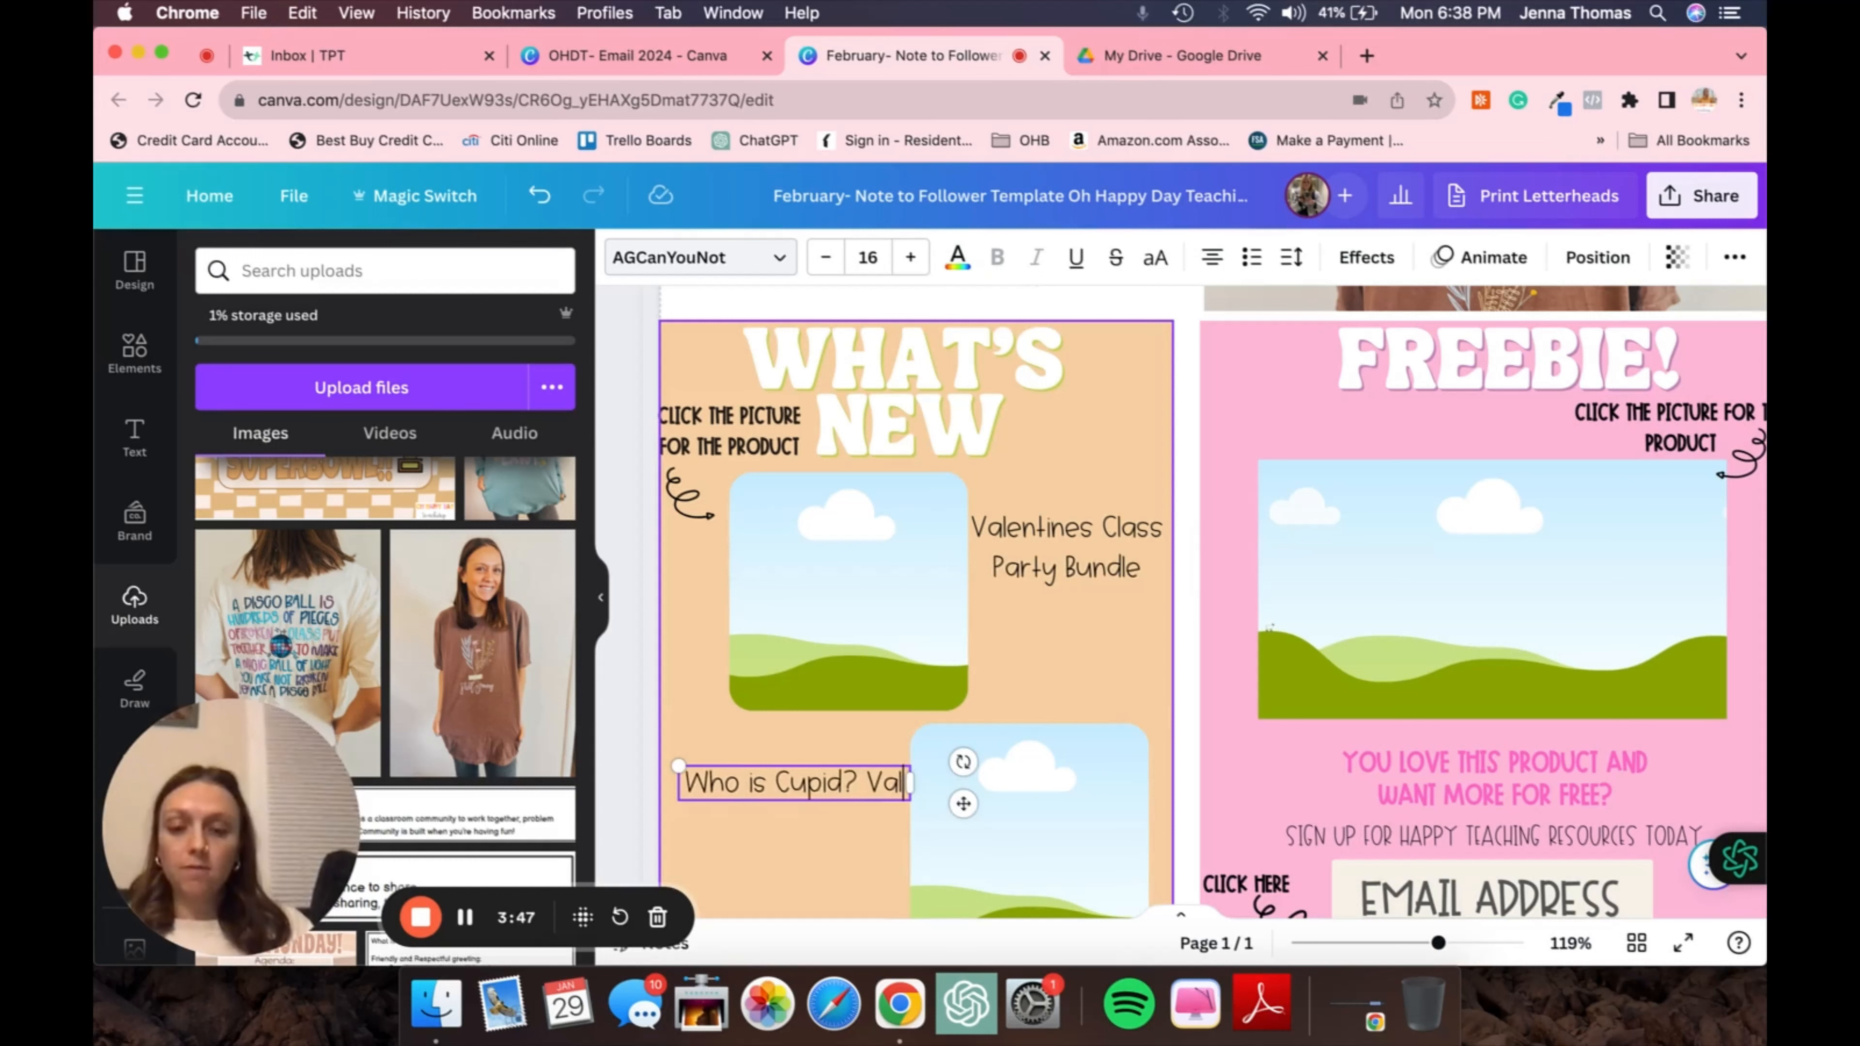
pyautogui.write('entines Escape the ro')
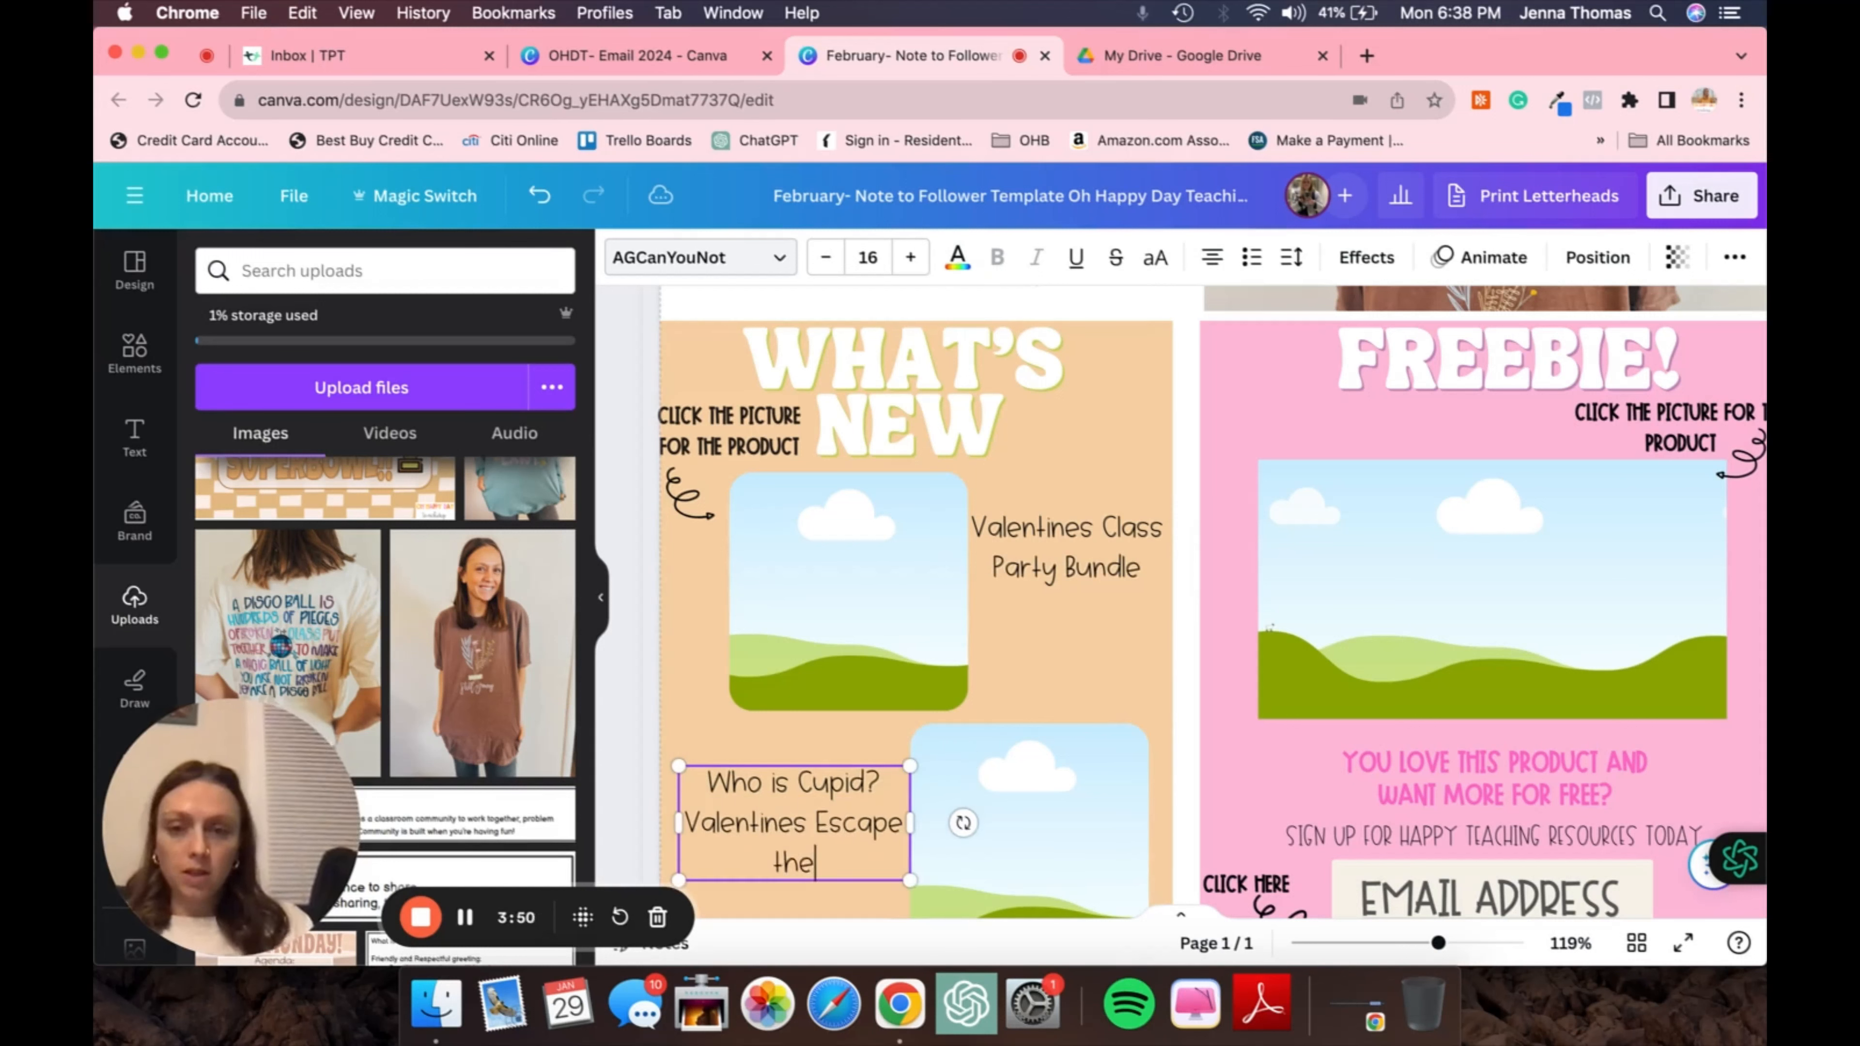
pyautogui.press('BackSpace')
pyautogui.press('BackSpace')
pyautogui.write('Room')
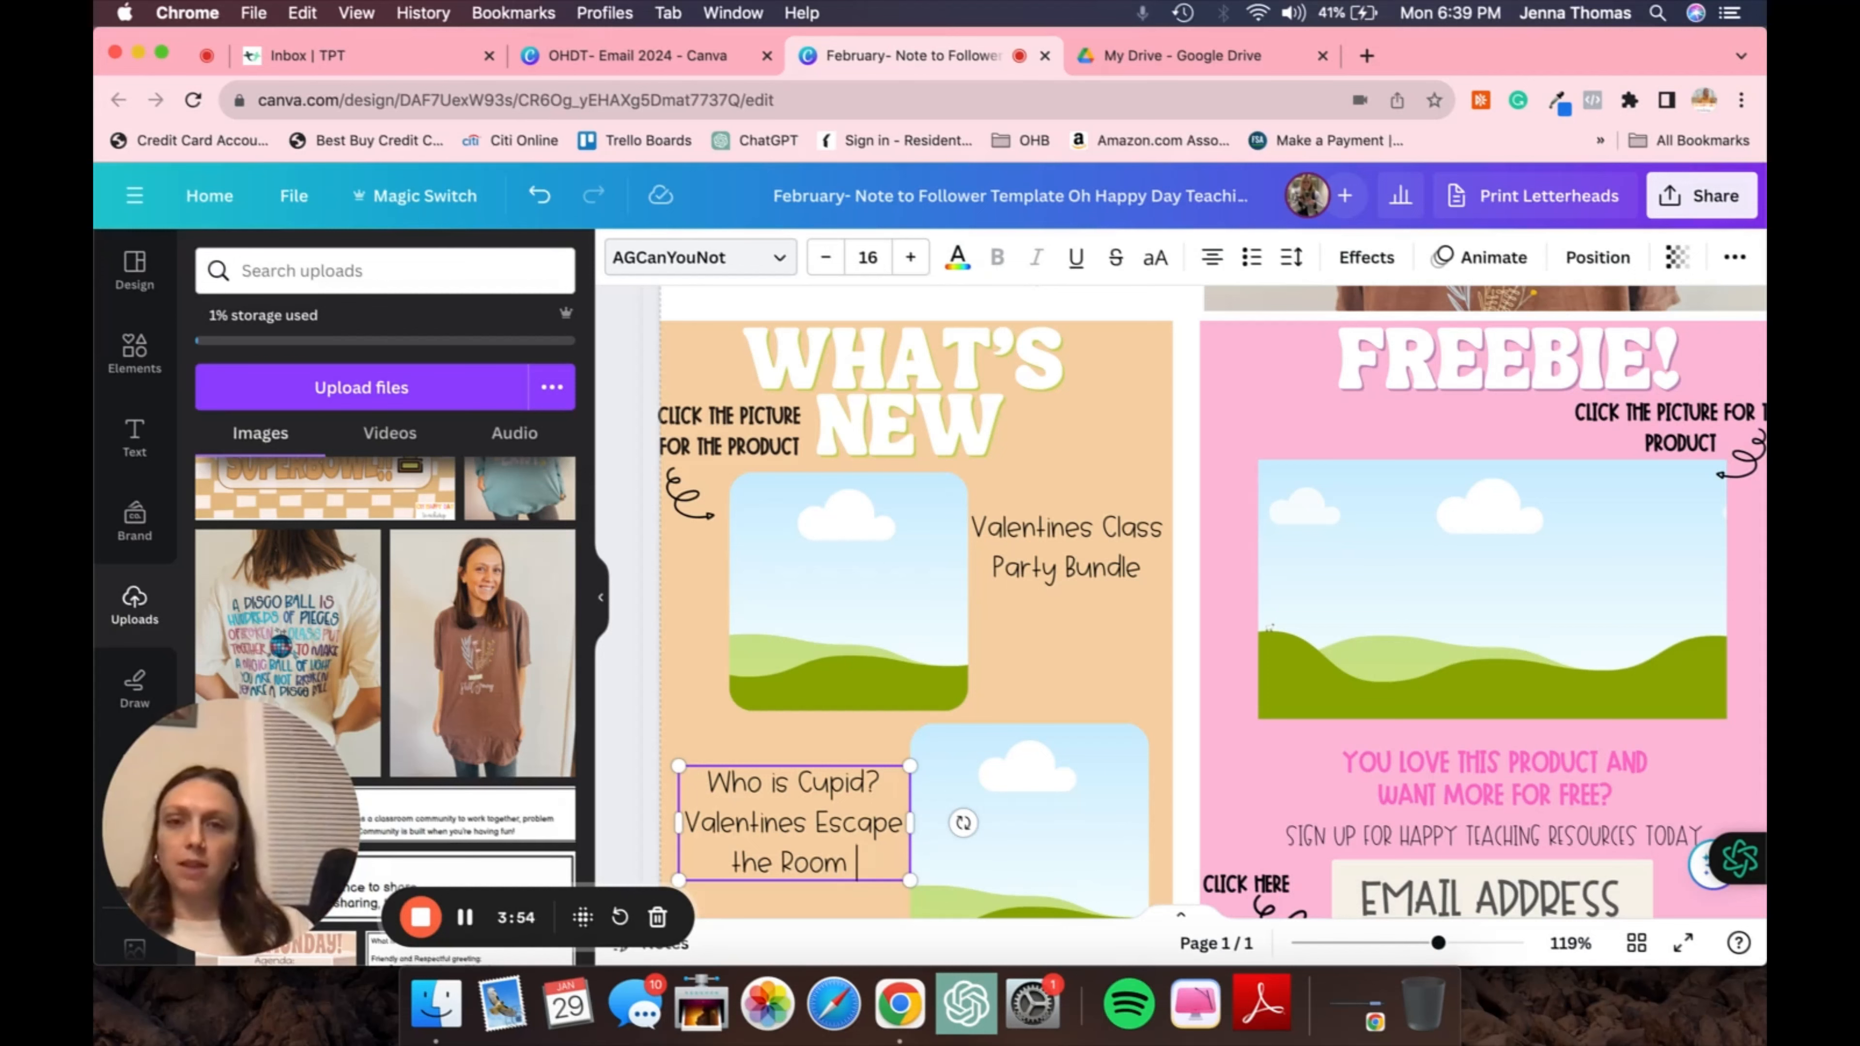
pyautogui.click(646, 623)
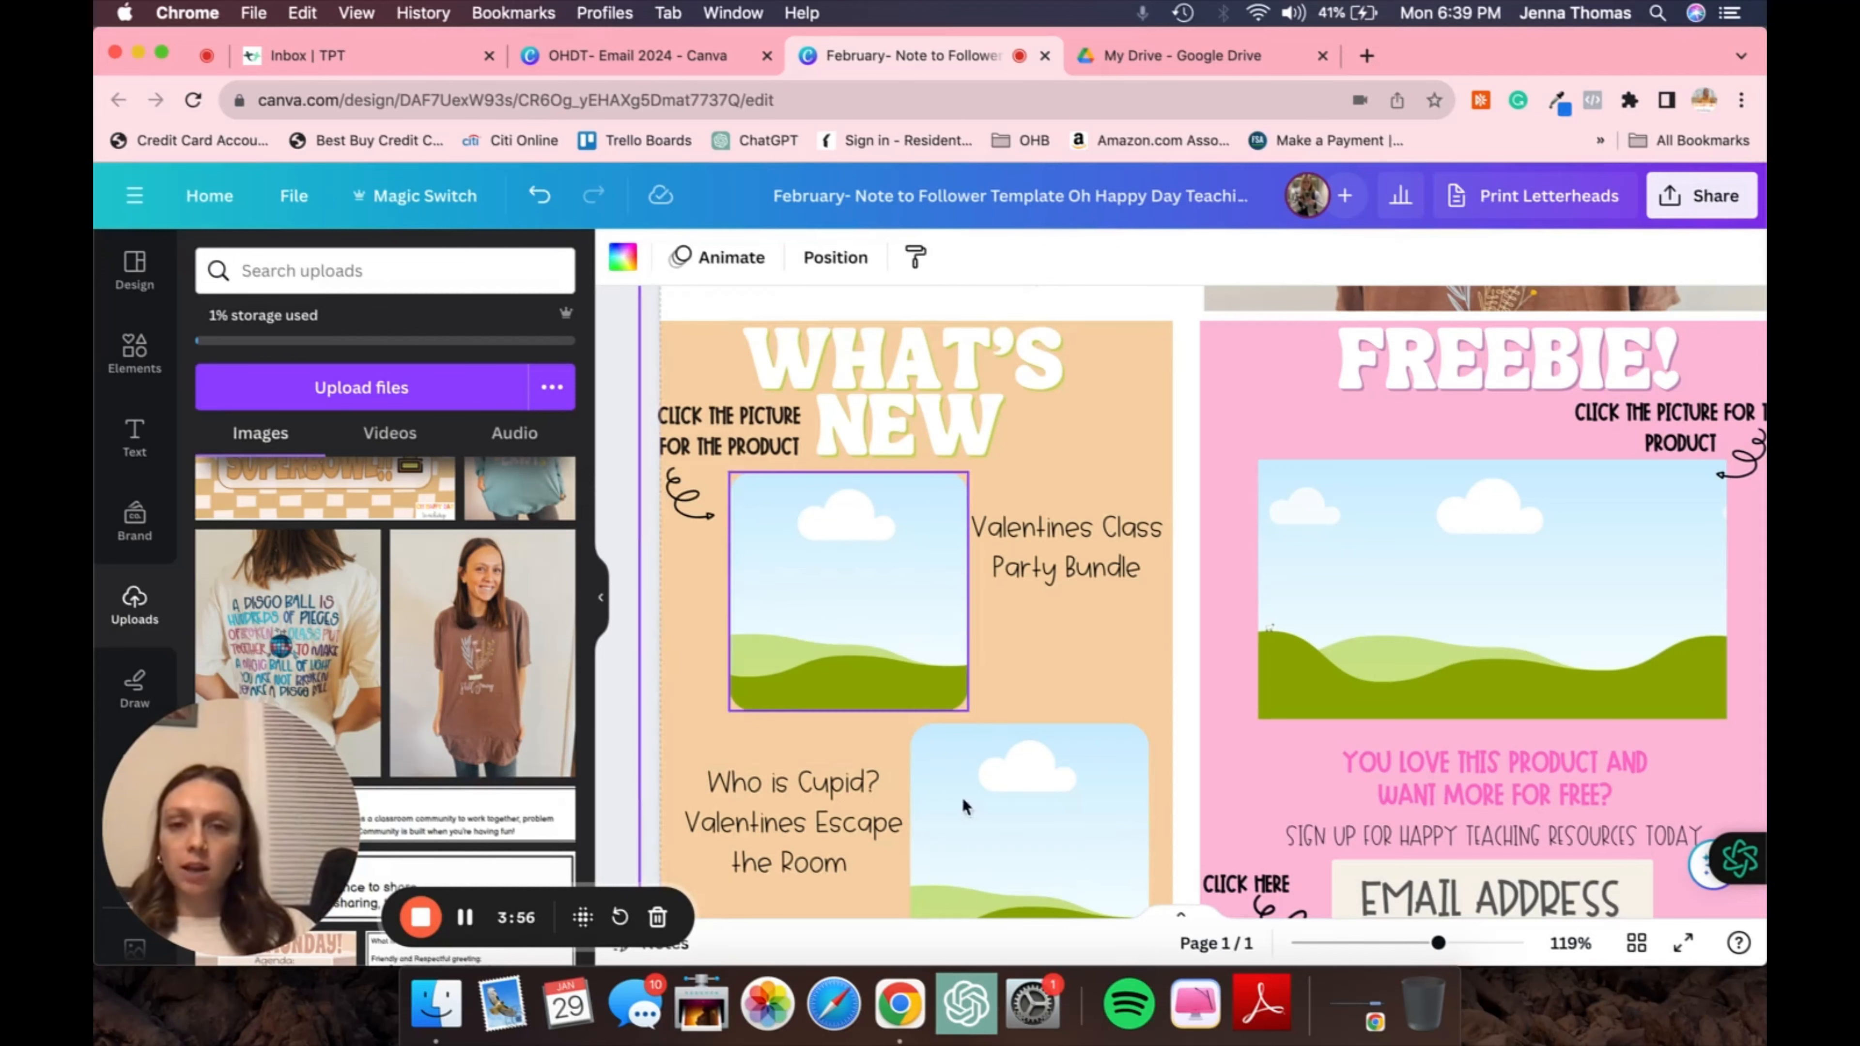
# Switch to Teachers Pay Teachers, save the note to finish later, and open the Valentines day coloring cards product page from the product listings
pyautogui.click(363, 55)
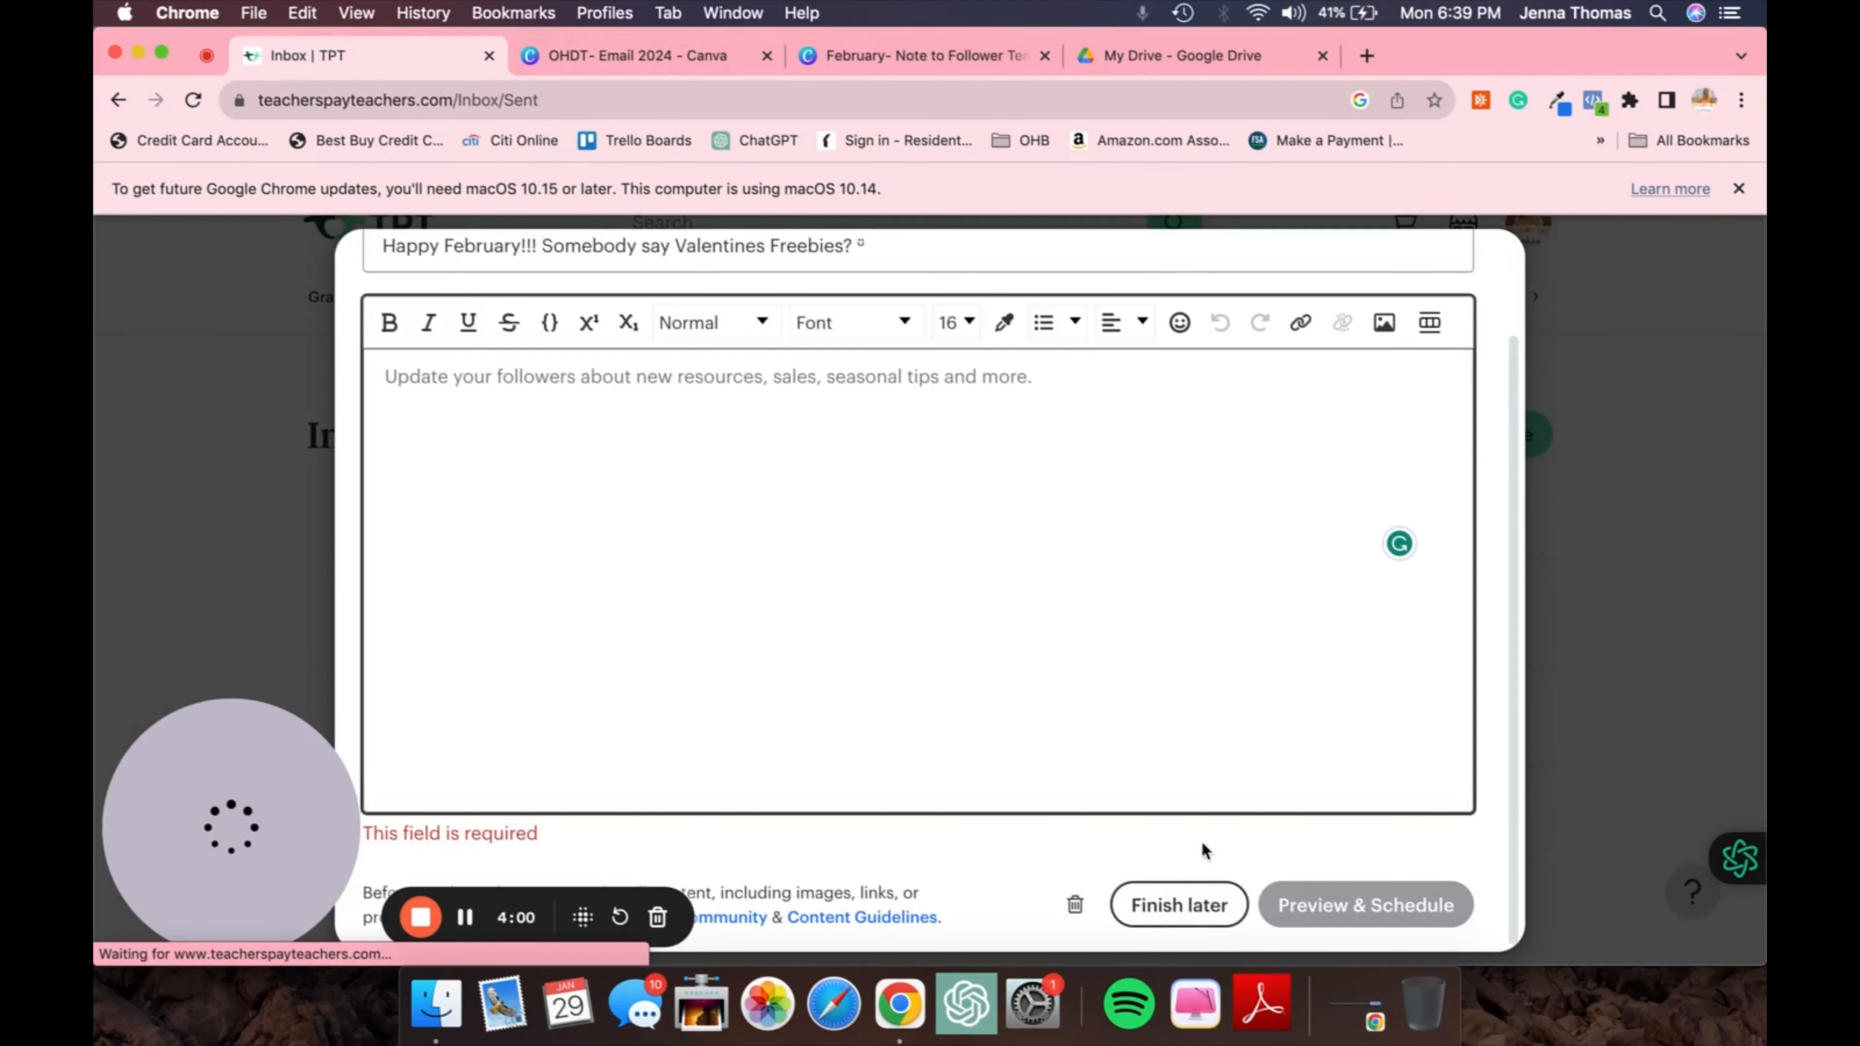
pyautogui.click(1192, 909)
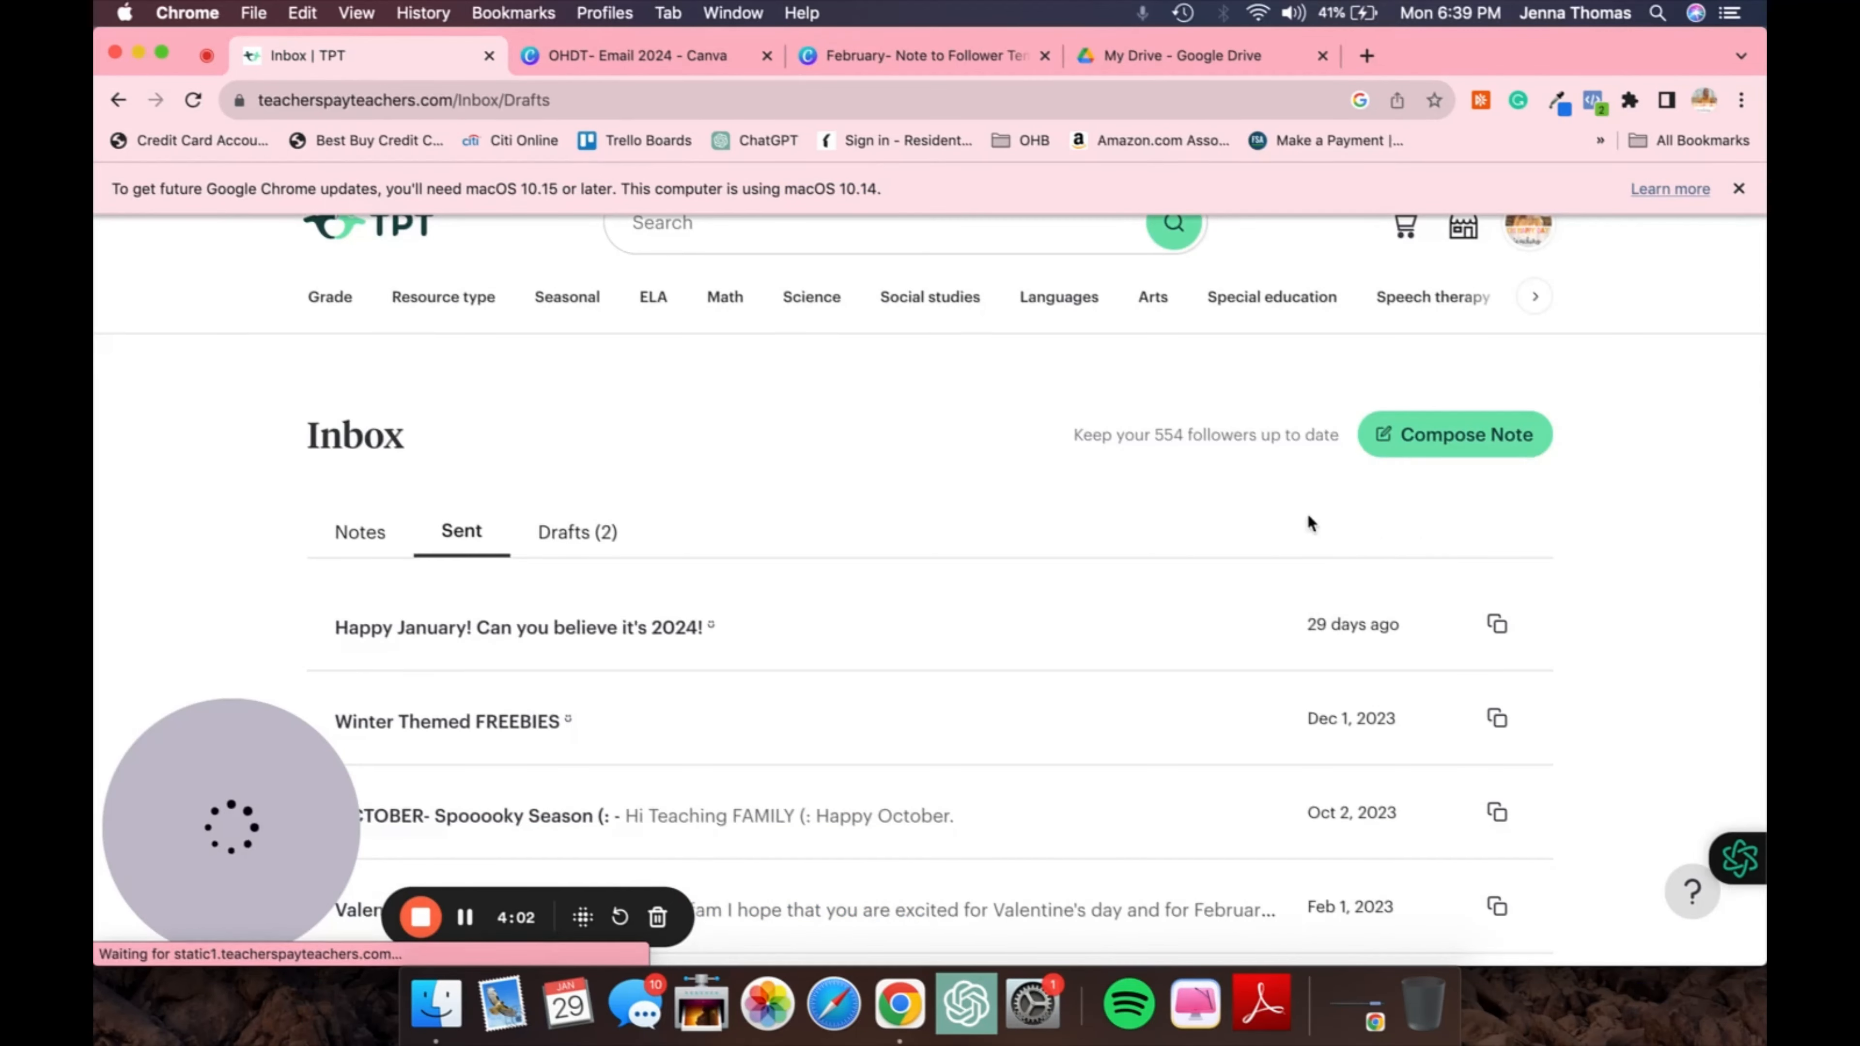
pyautogui.scroll(3, 1308, 512)
pyautogui.click(1436, 469)
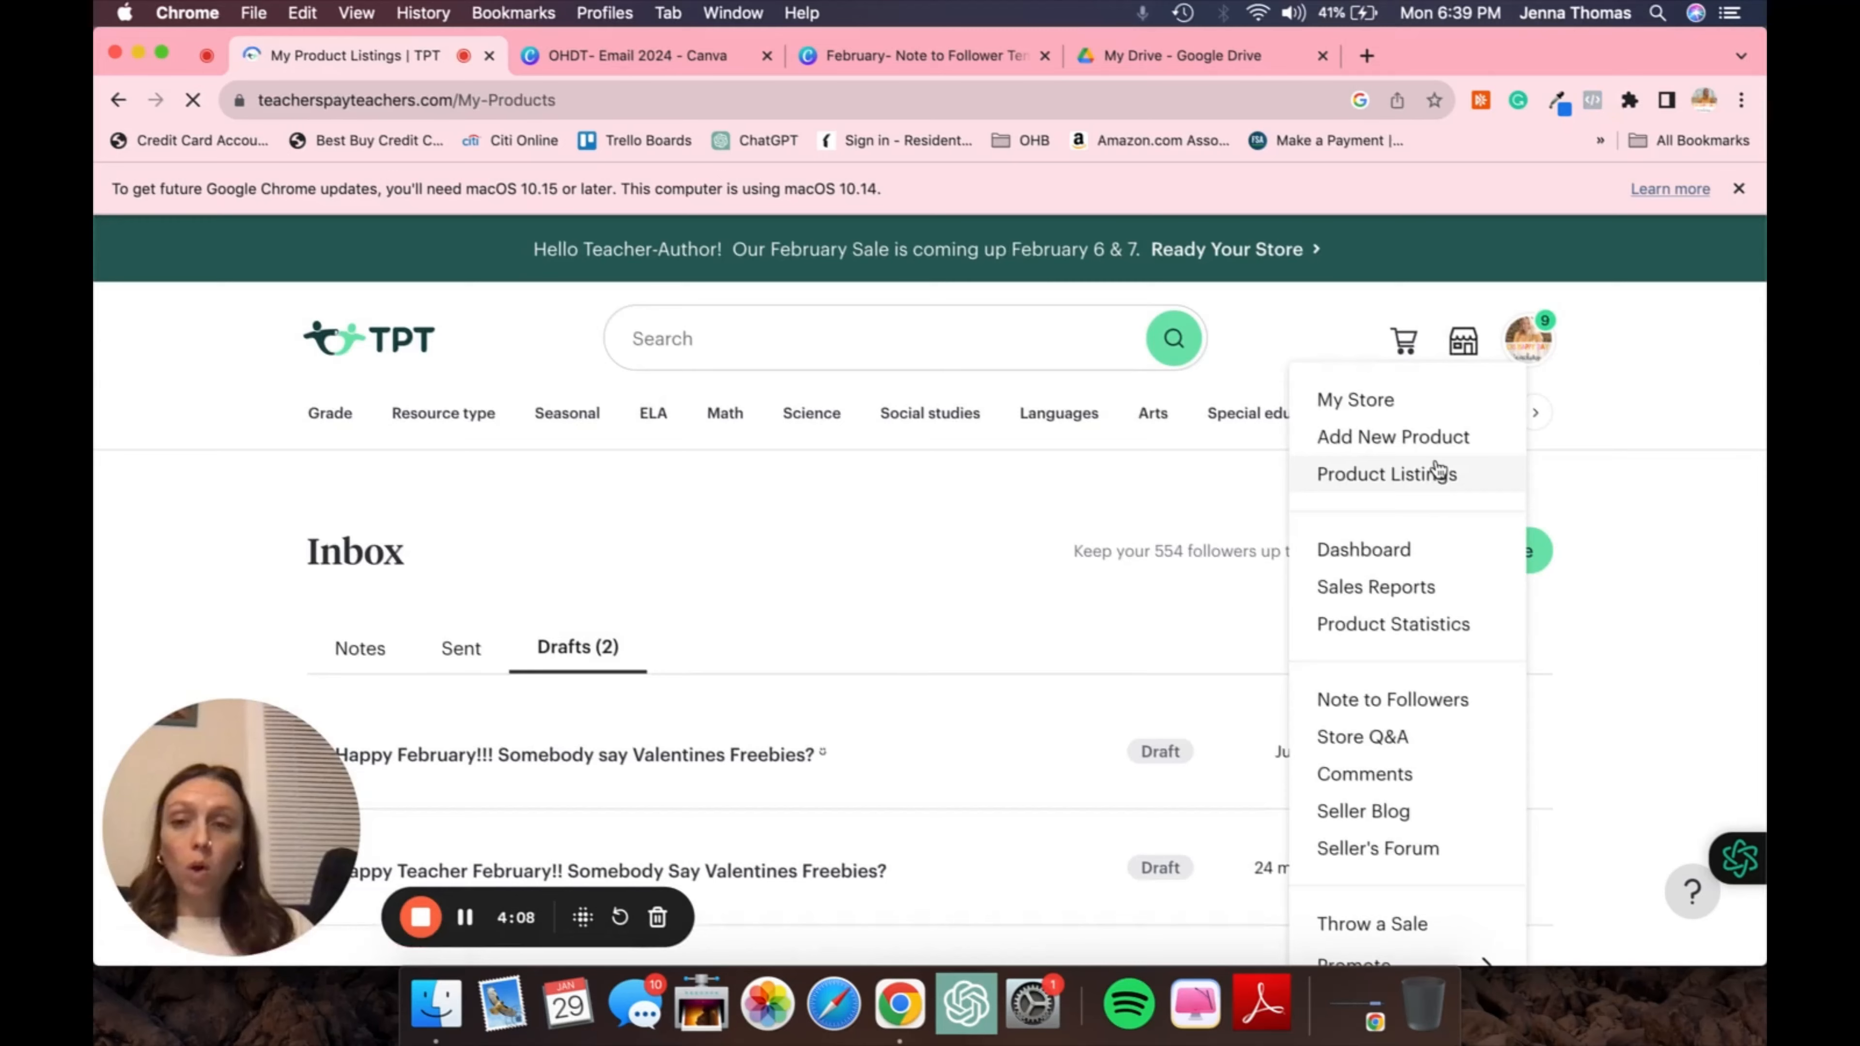
pyautogui.scroll(-8, 1114, 576)
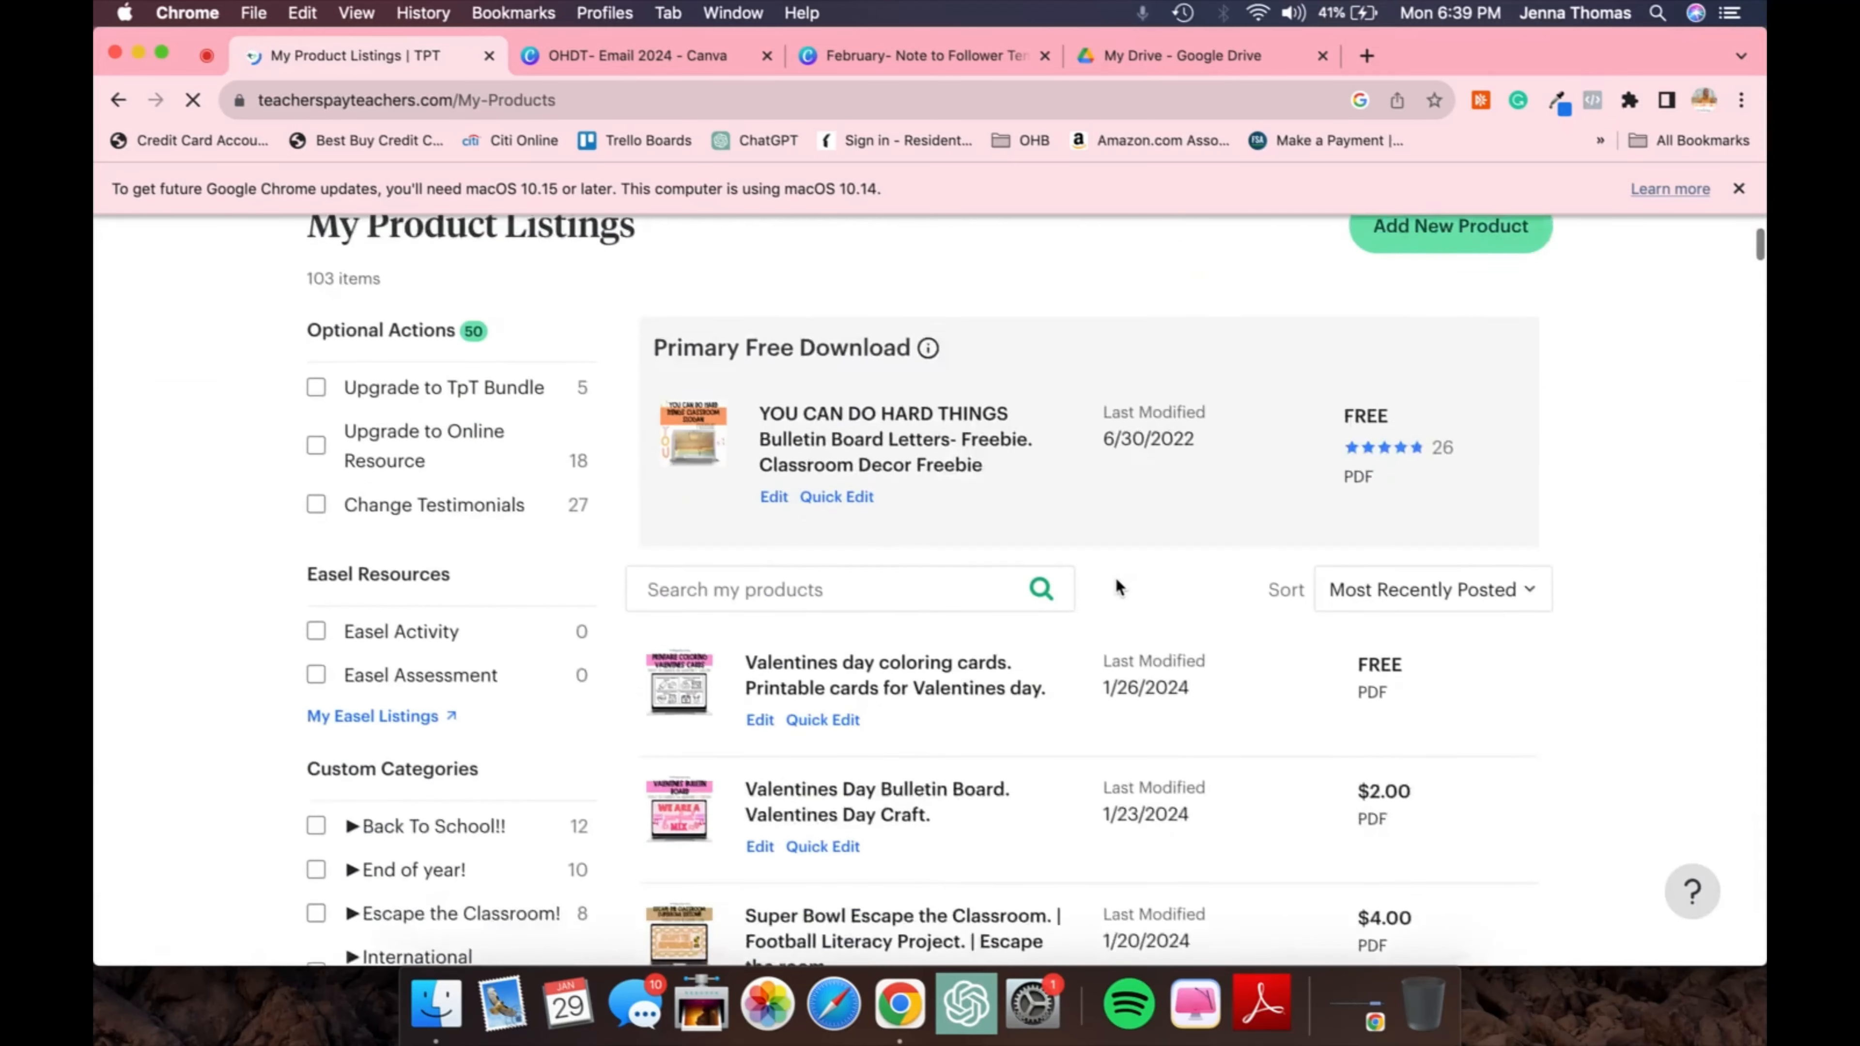
pyautogui.scroll(-1, 1115, 579)
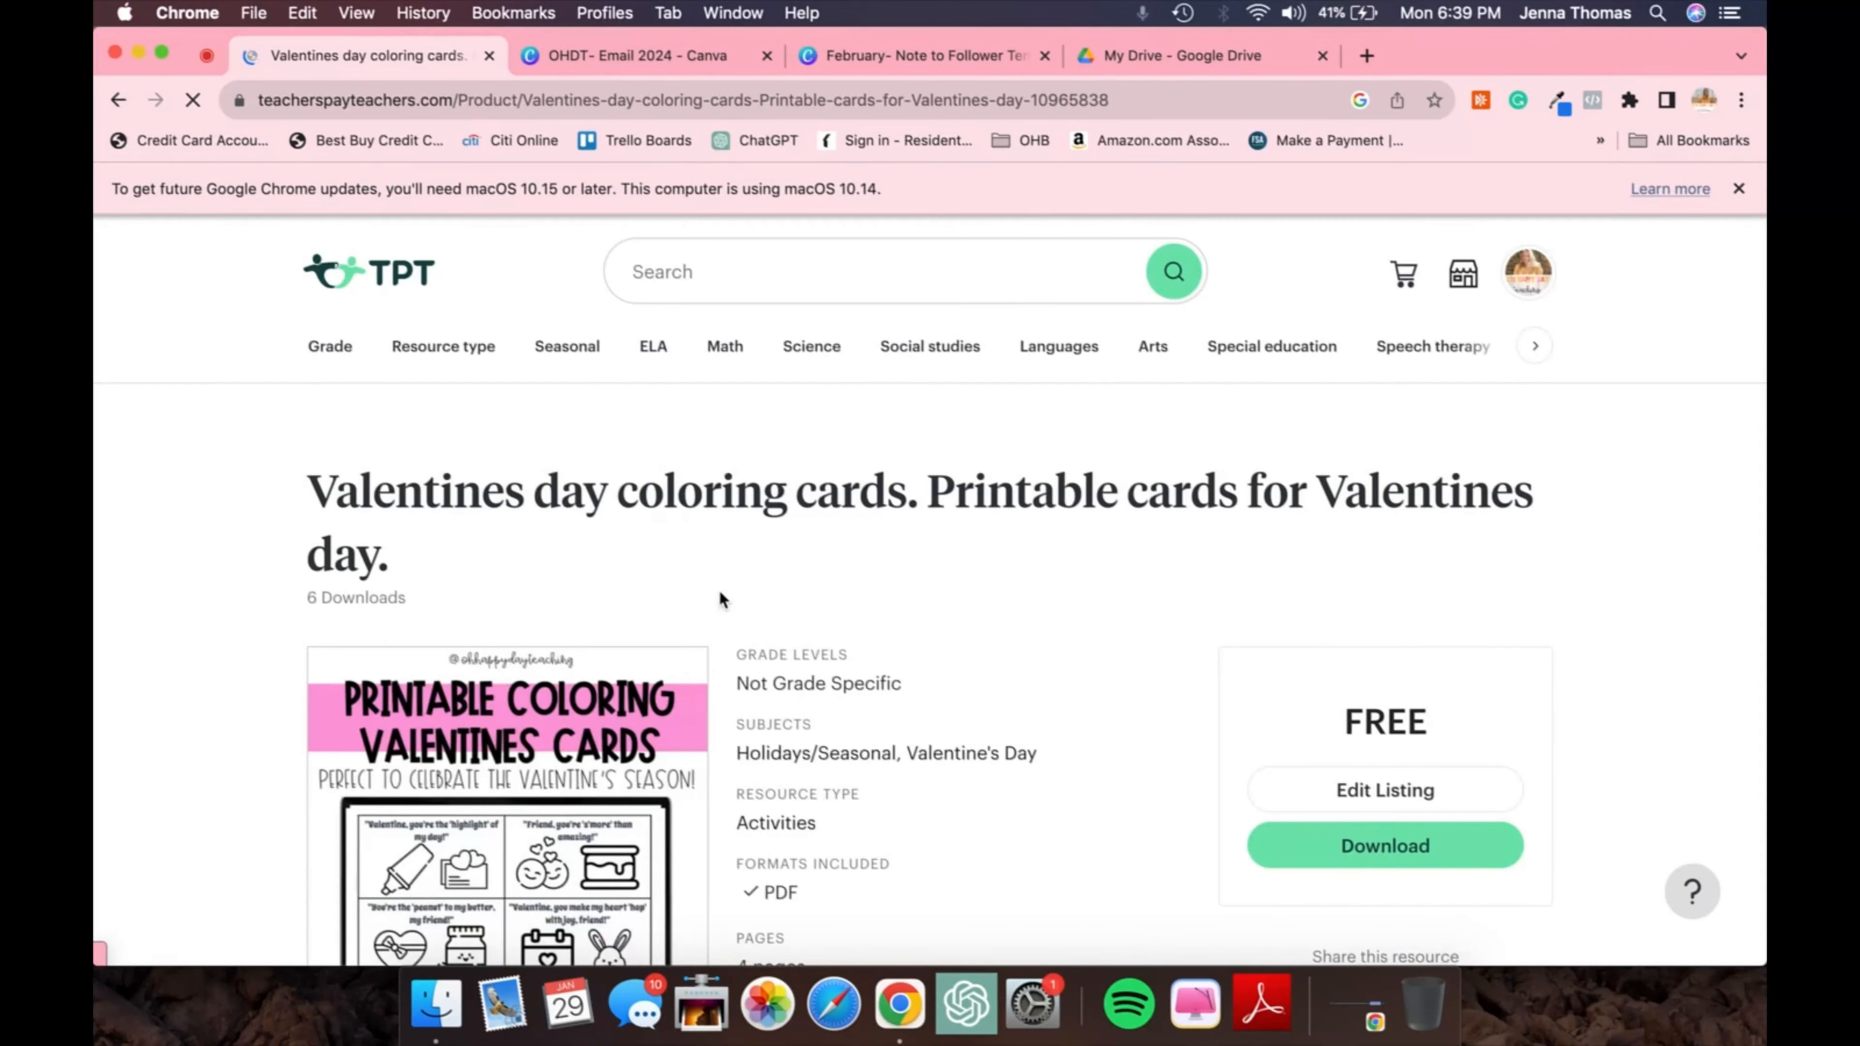
# Back in Canva, fill the two "WHAT'S NEW" frames with the uploaded "Valentines Class Celebration" and "Valentine's Day Mystery- Who Is Cupid?" covers
pyautogui.click(954, 62)
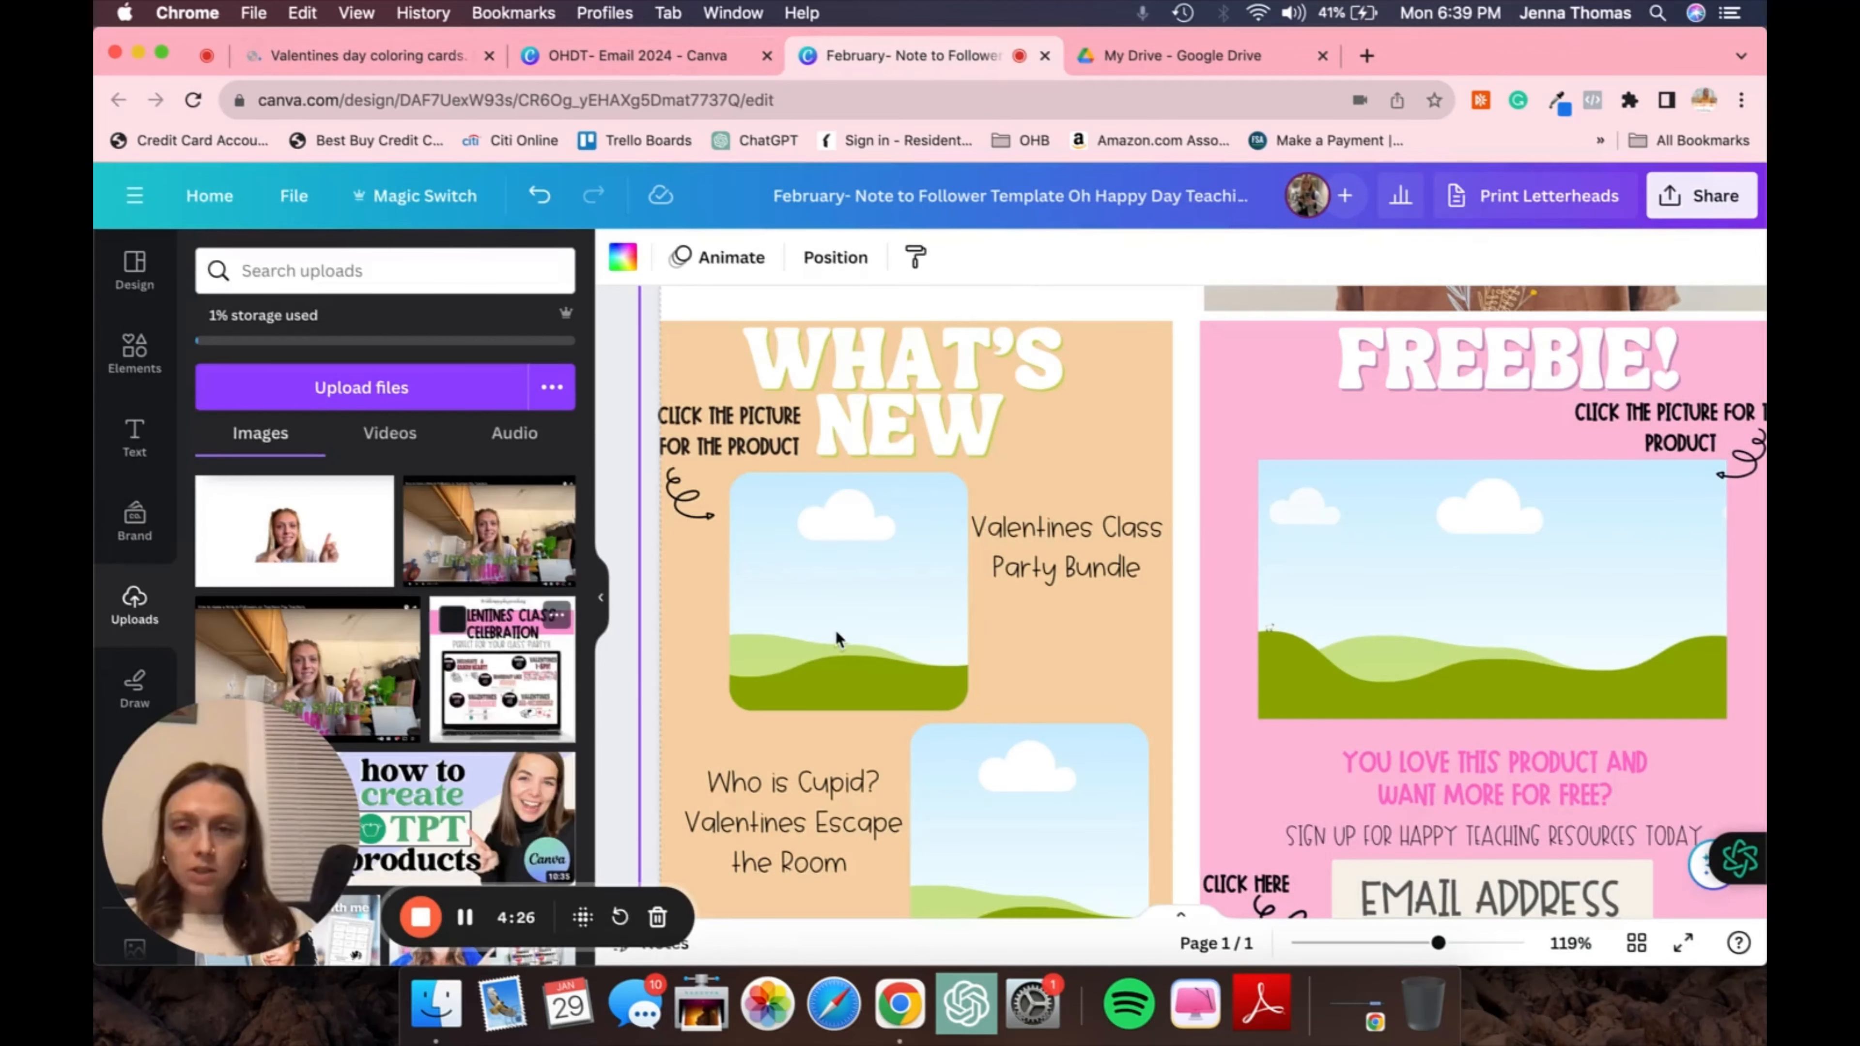
pyautogui.moveTo(838, 645); pyautogui.dragTo(838, 638)
pyautogui.scroll(-5, 271, 546)
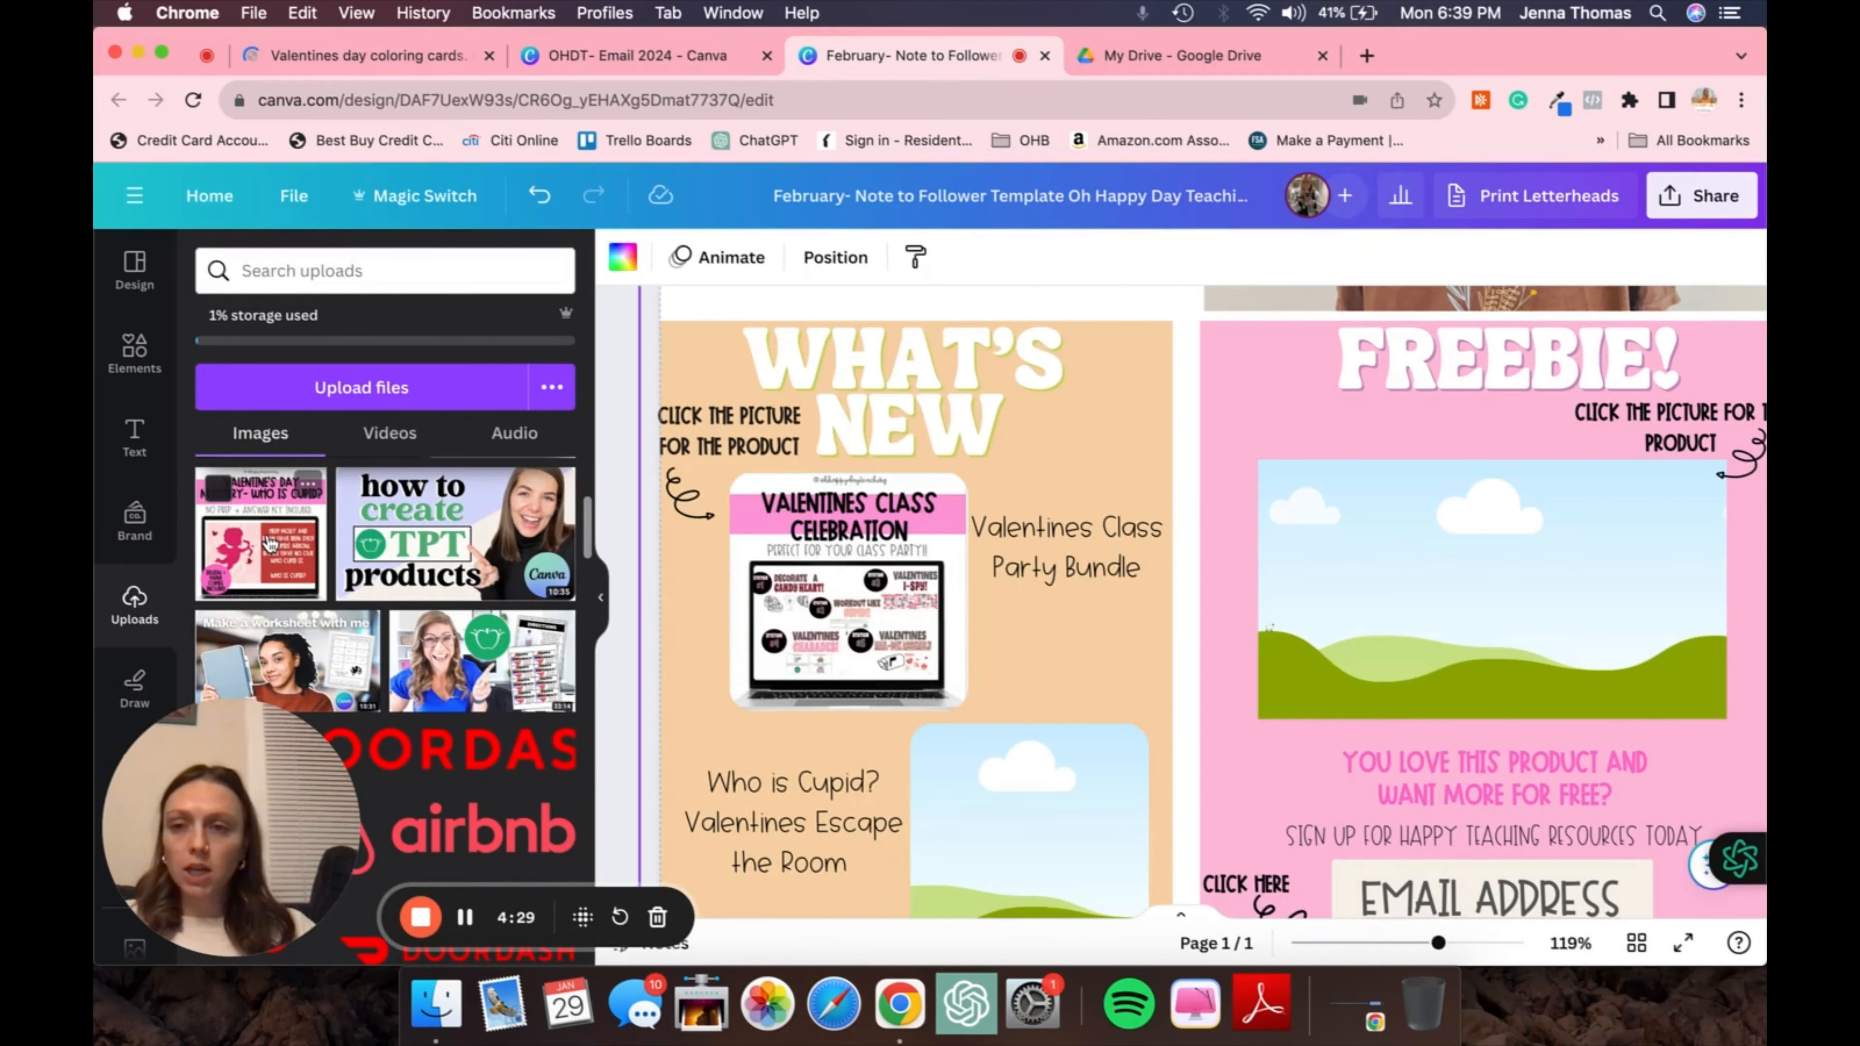
pyautogui.moveTo(271, 546); pyautogui.dragTo(1040, 813)
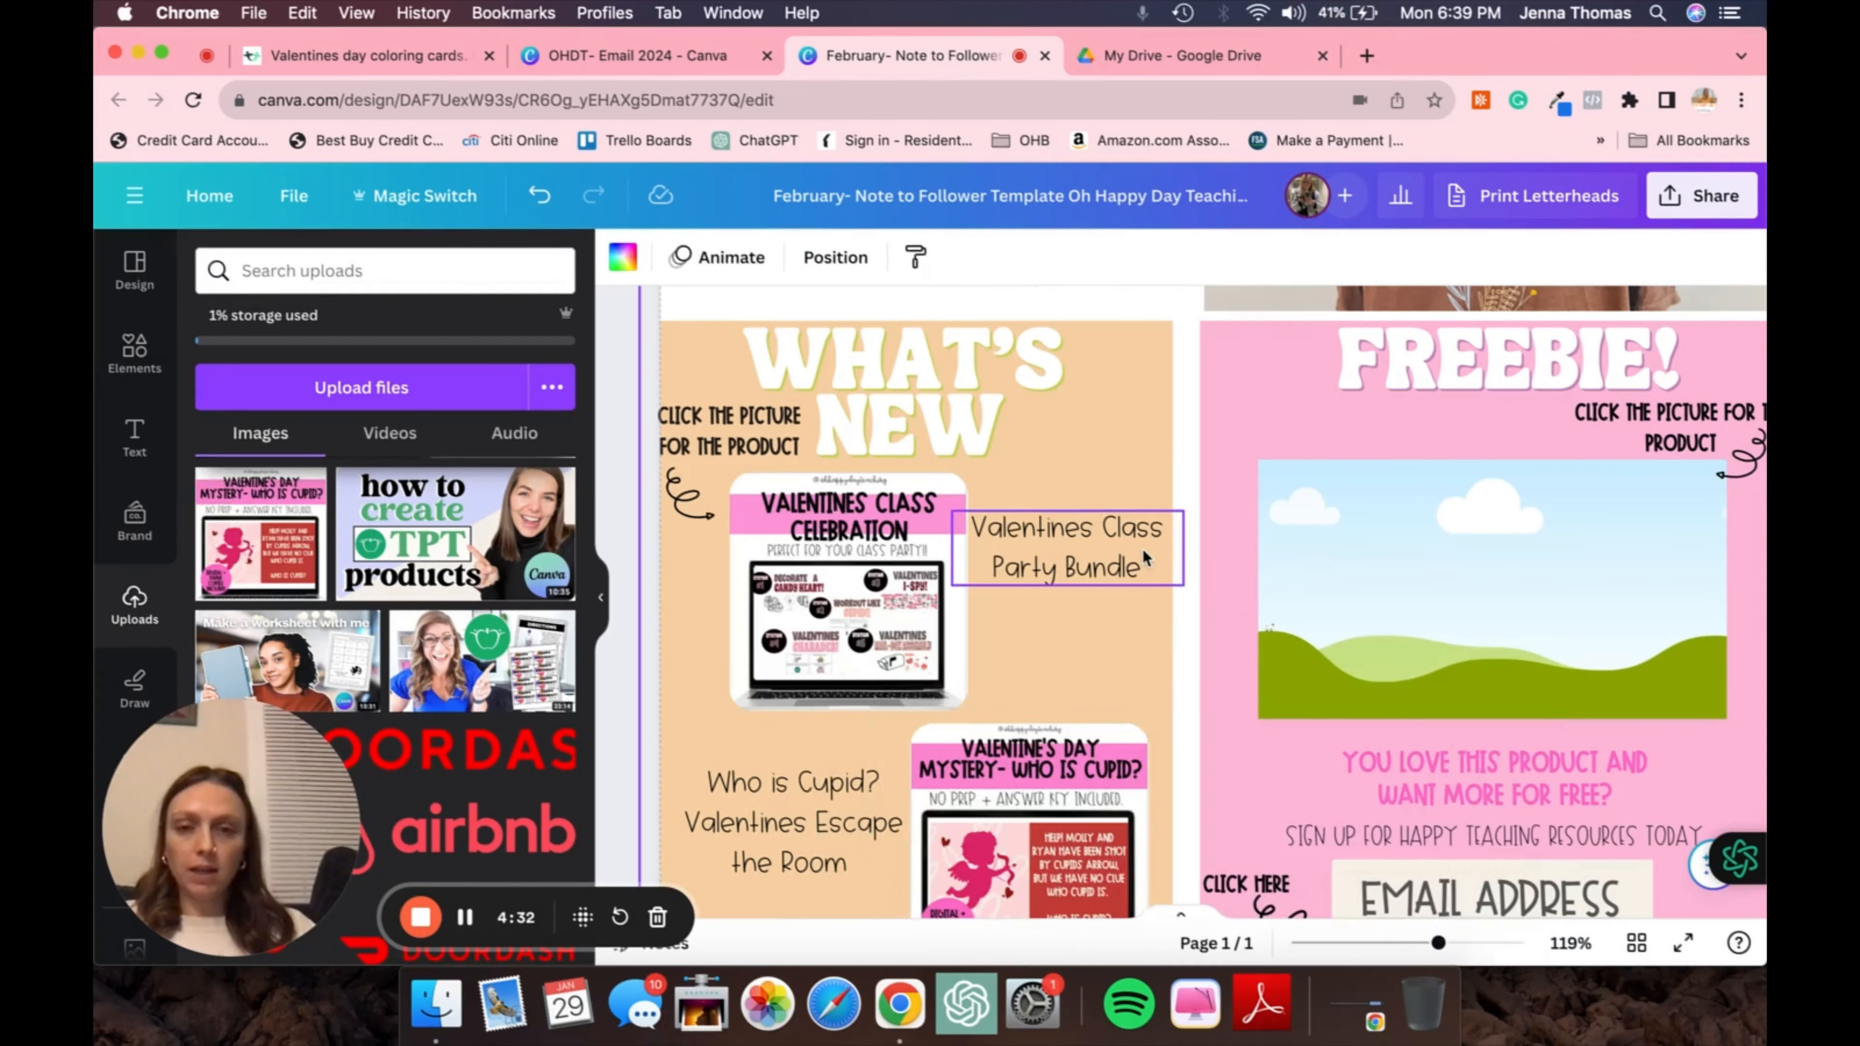
# Nudge the curly arrow beside the caption below the second featured product slightly away from the cover image
pyautogui.scroll(-5, 1099, 623)
pyautogui.scroll(2, 1039, 696)
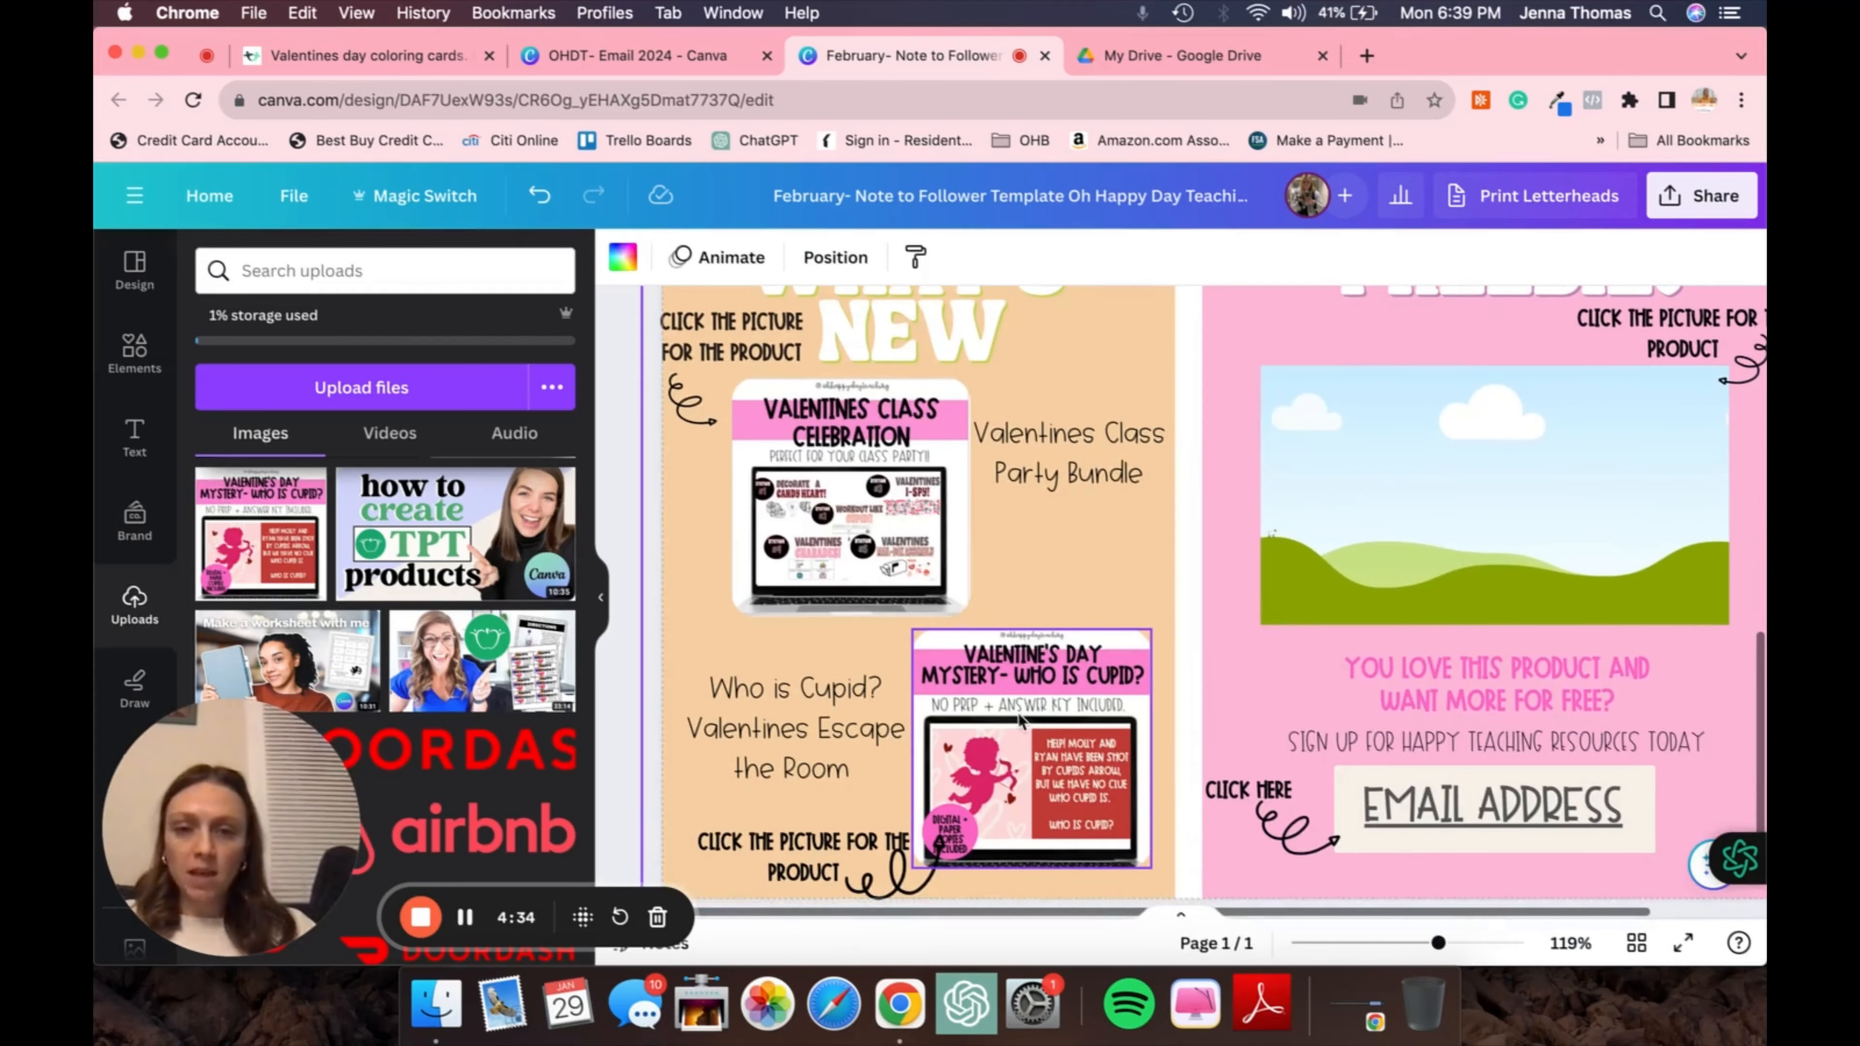
pyautogui.click(876, 884)
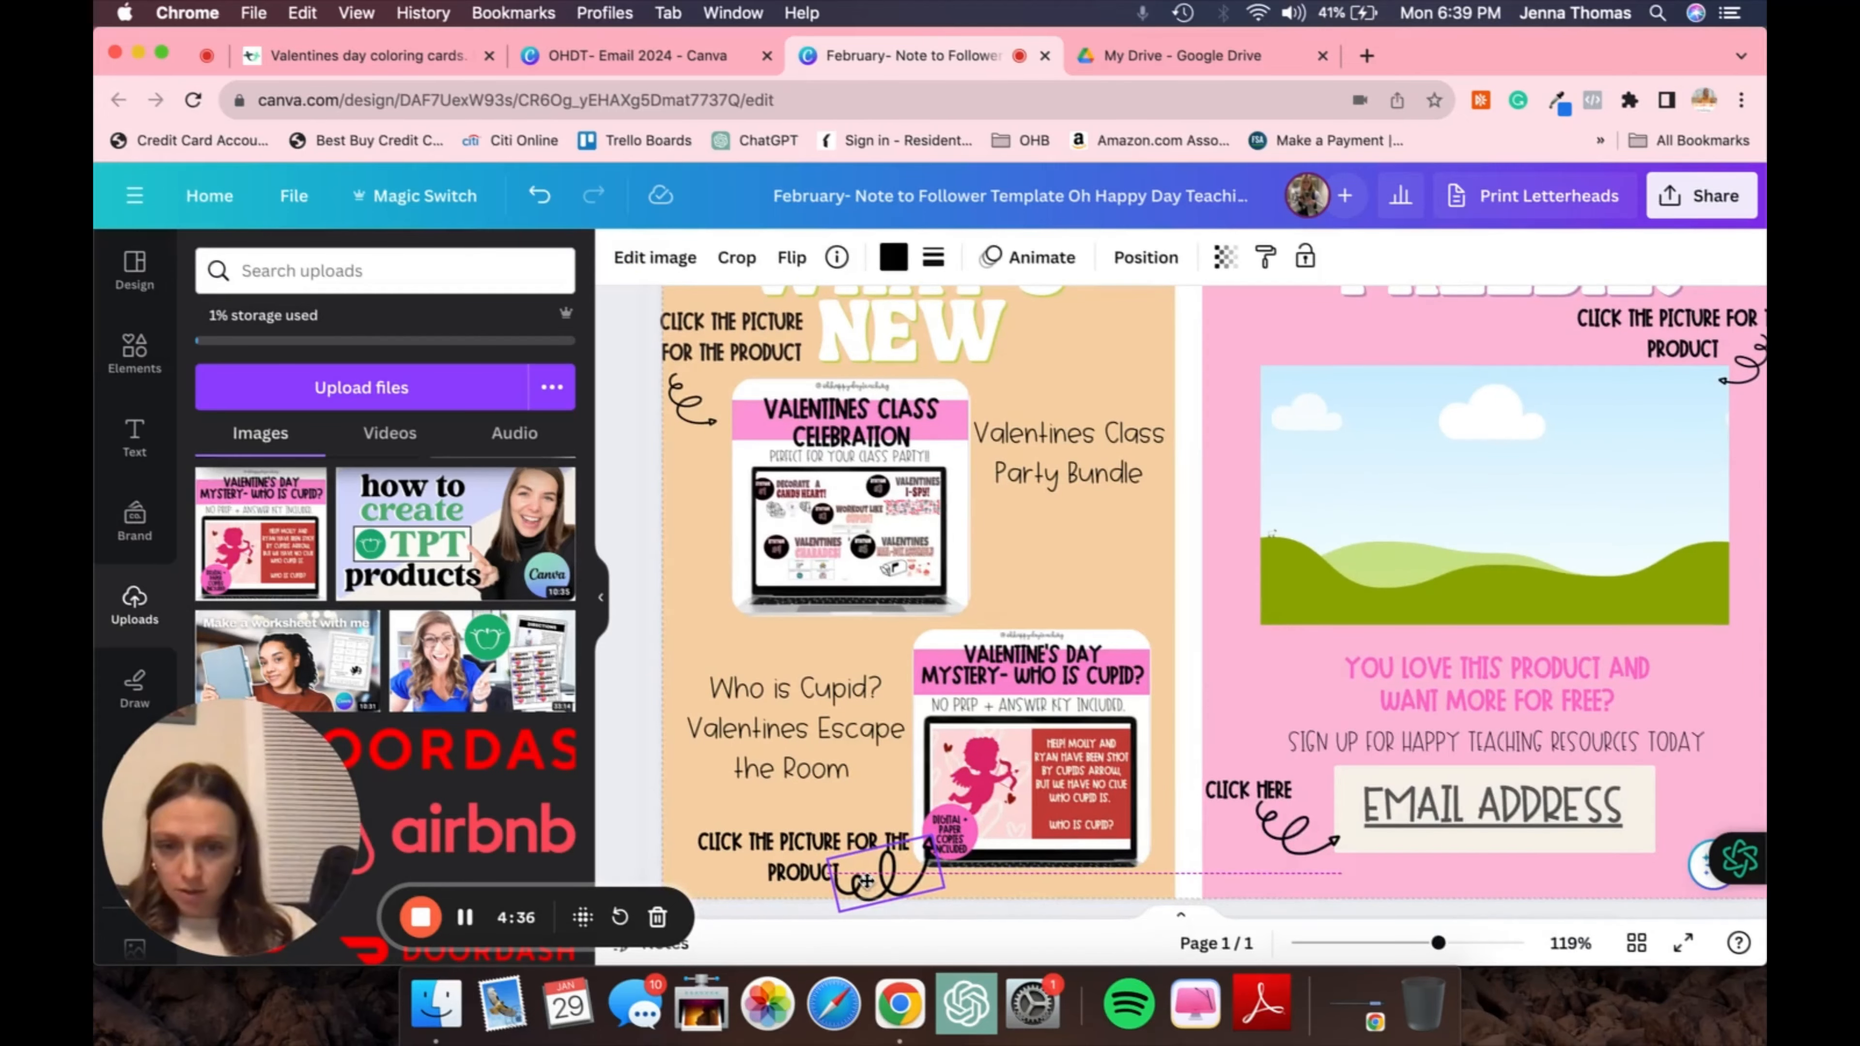
pyautogui.click(864, 874)
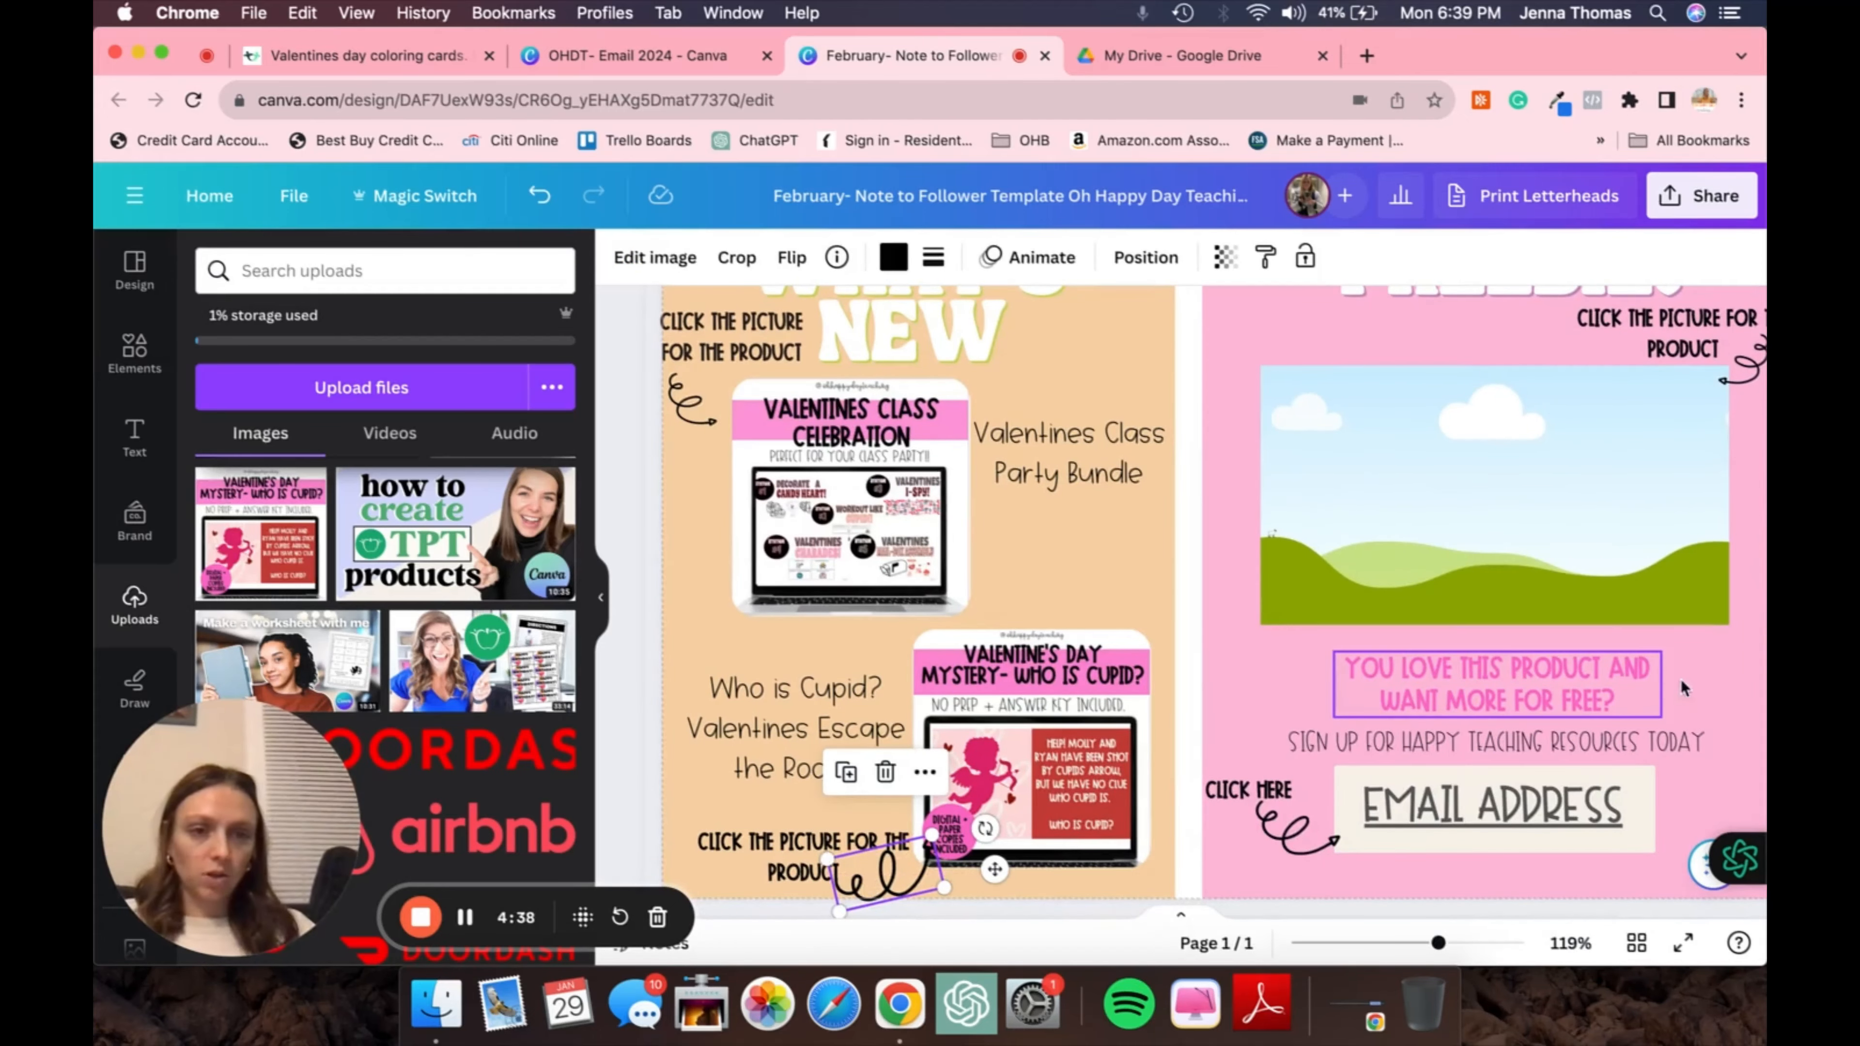
pyautogui.click(1423, 680)
pyautogui.hscroll(3, 1317, 679)
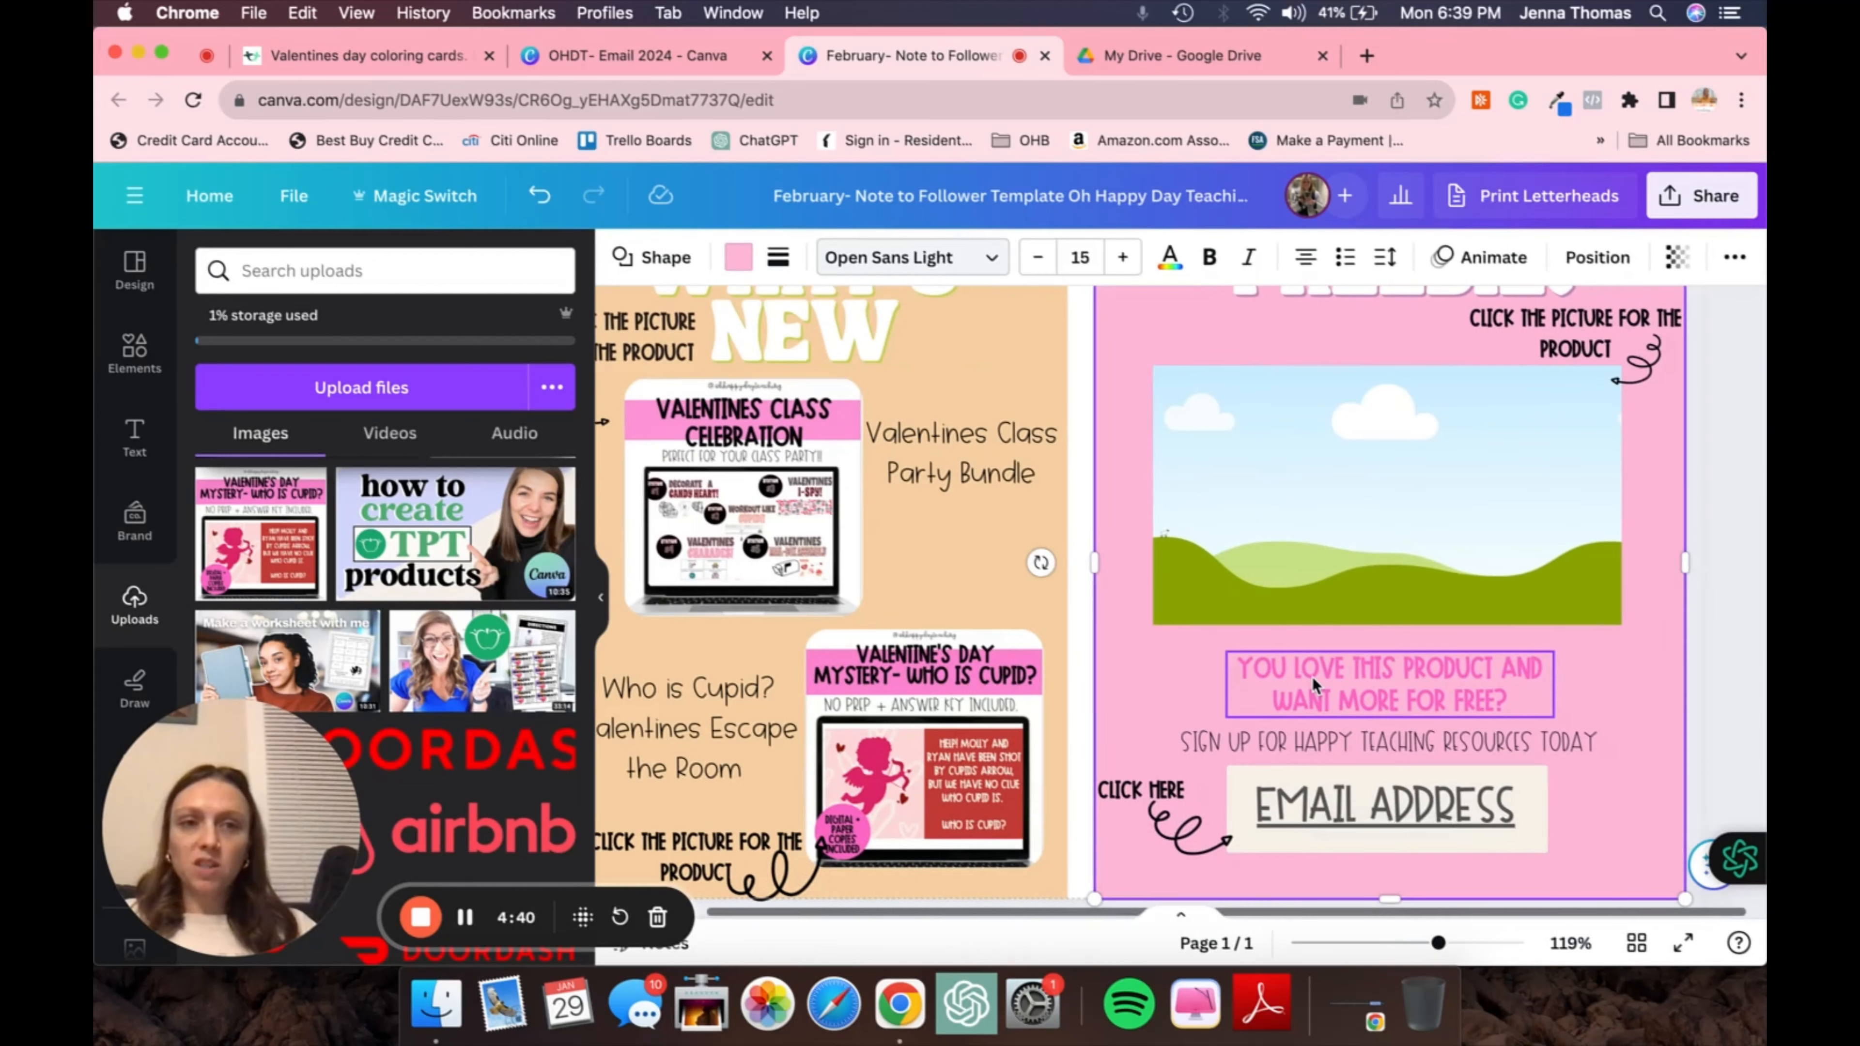
pyautogui.scroll(3, 1313, 677)
pyautogui.scroll(-2, 1312, 677)
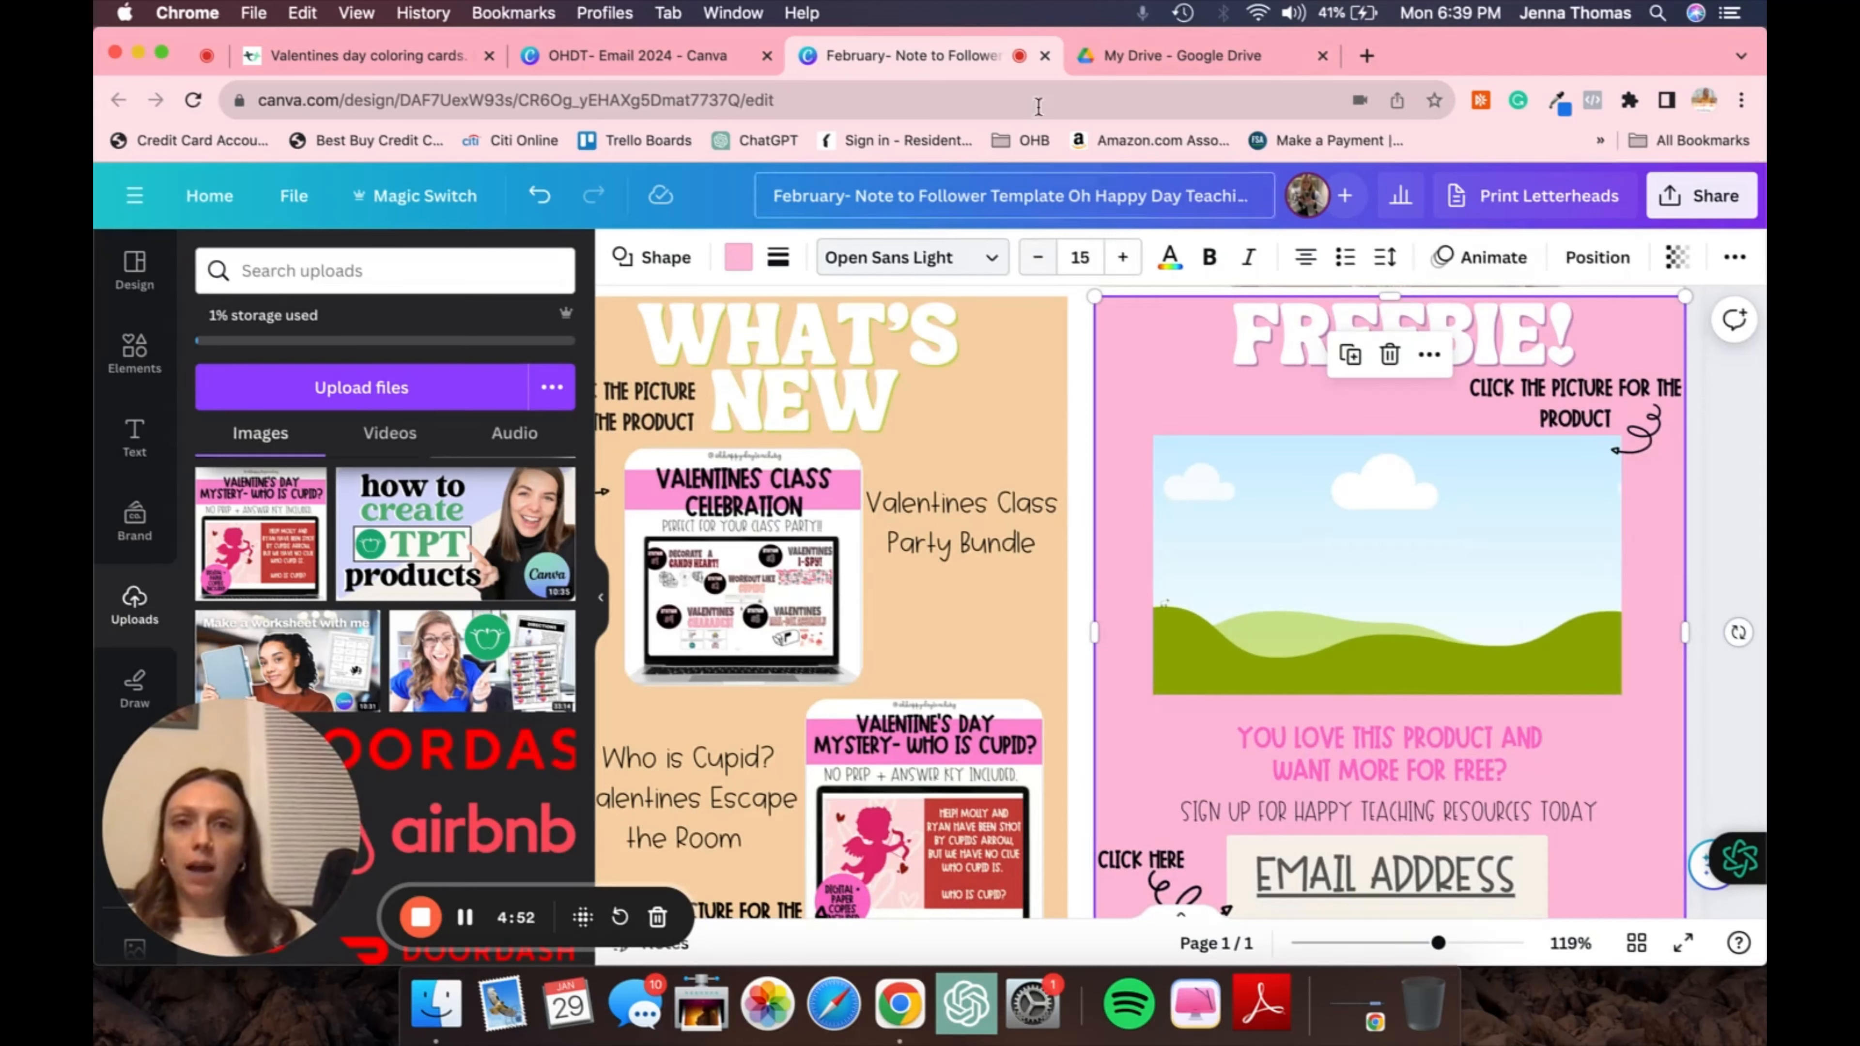
# Switch to the Flodesk web view of the "FEBRUARY happy teacher newsletter!" email
pyautogui.click(387, 62)
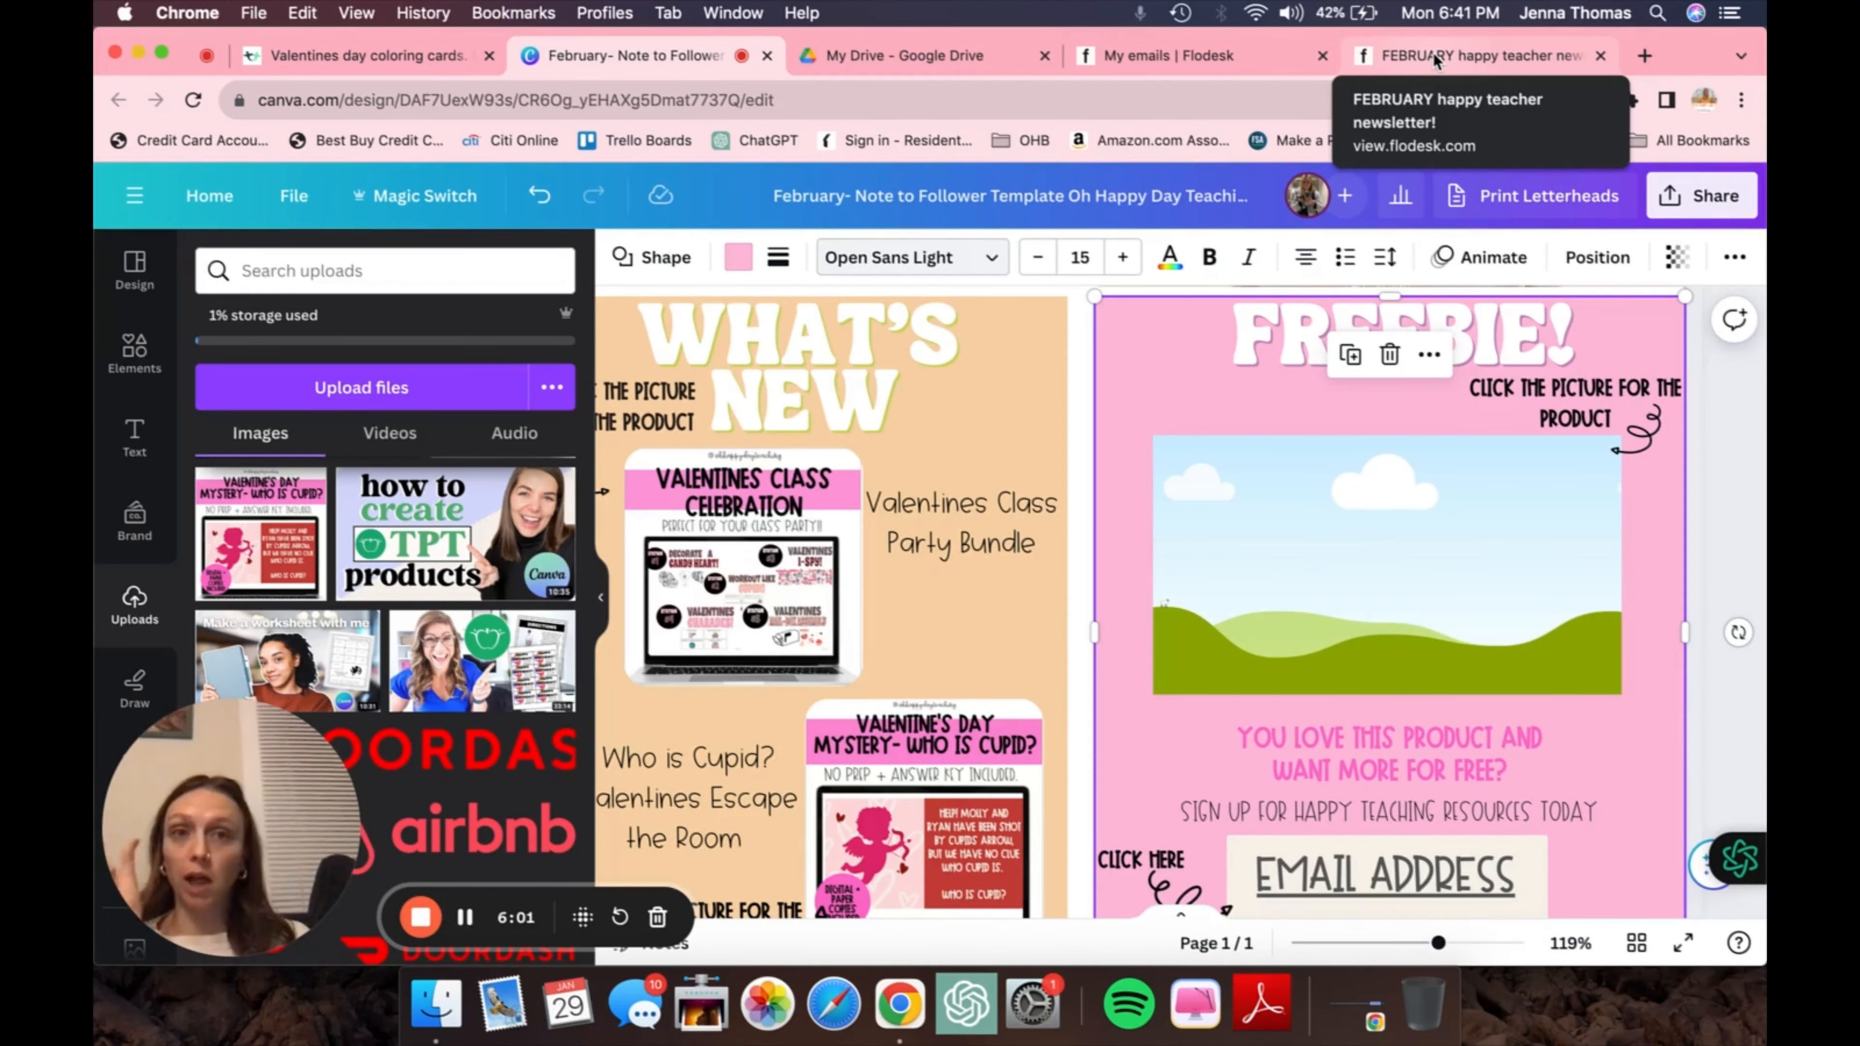
pyautogui.click(1433, 51)
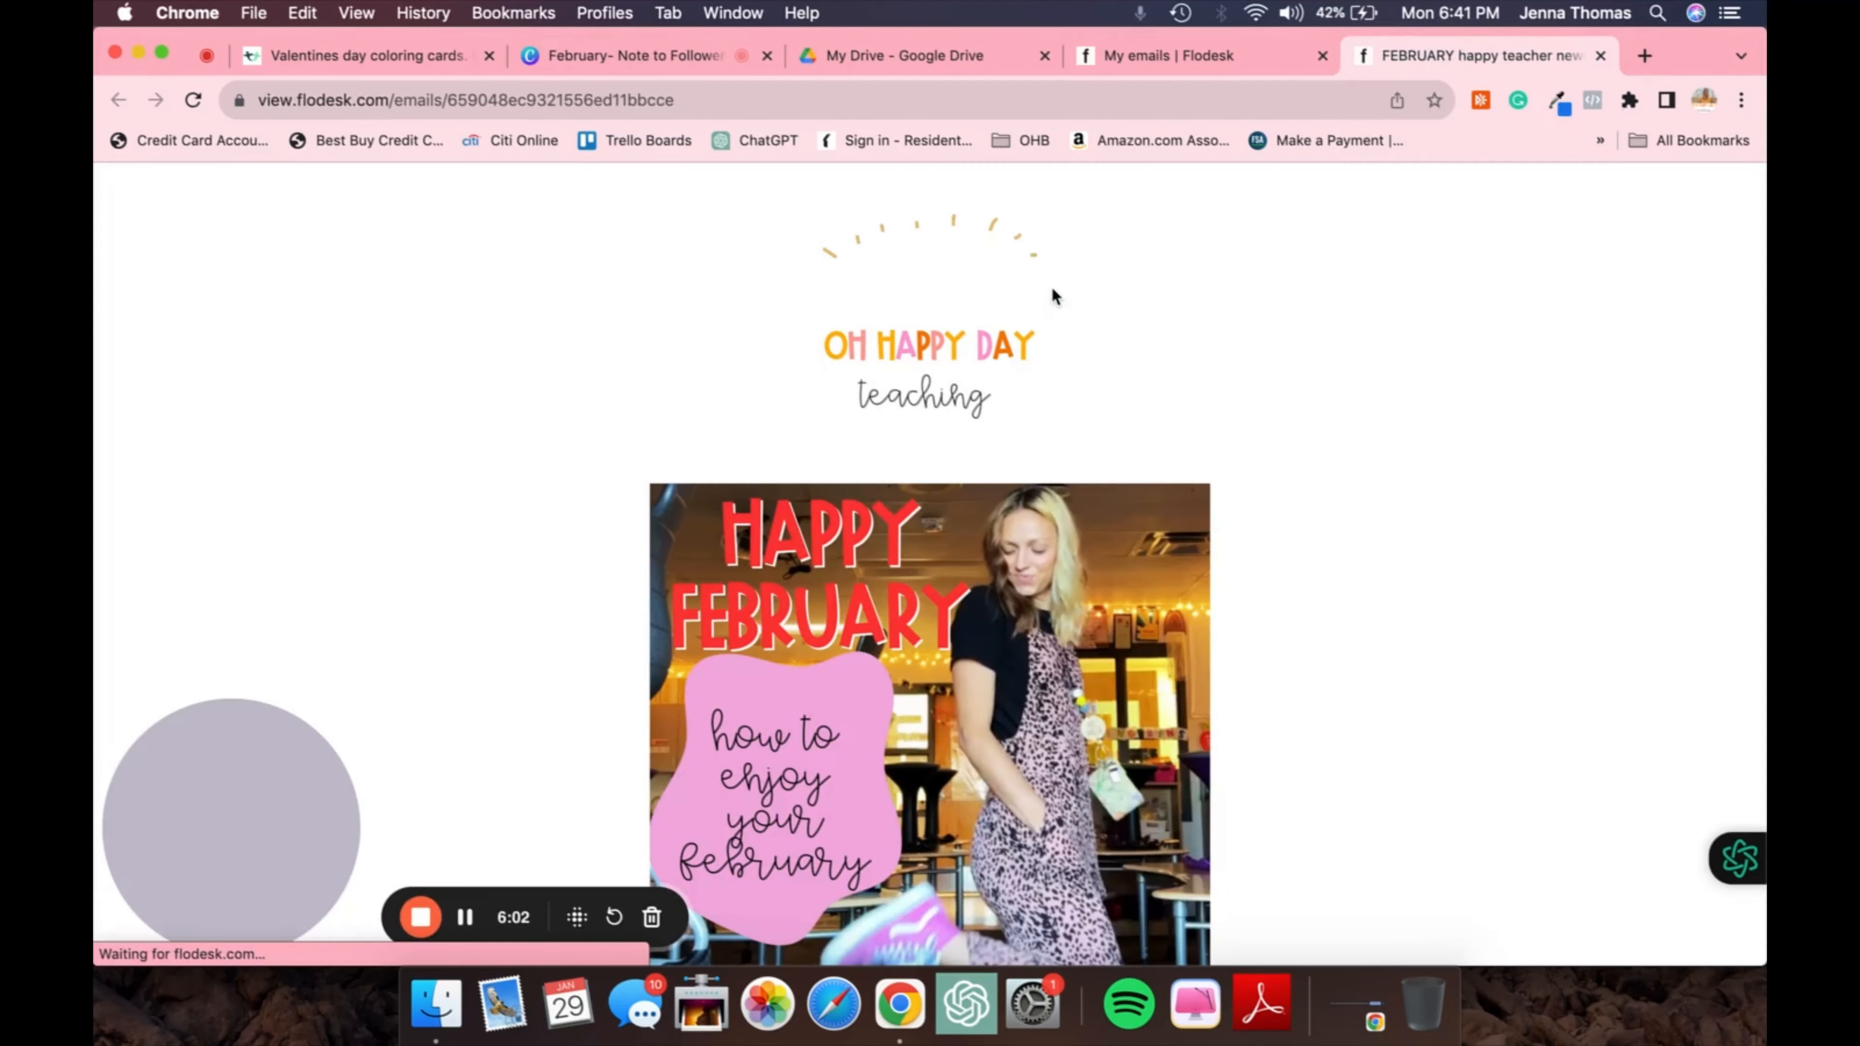
# Capture a screenshot of the "Freebie #2" Printable Valentines Cards block in the February newsletter email
pyautogui.scroll(-7, 1104, 487)
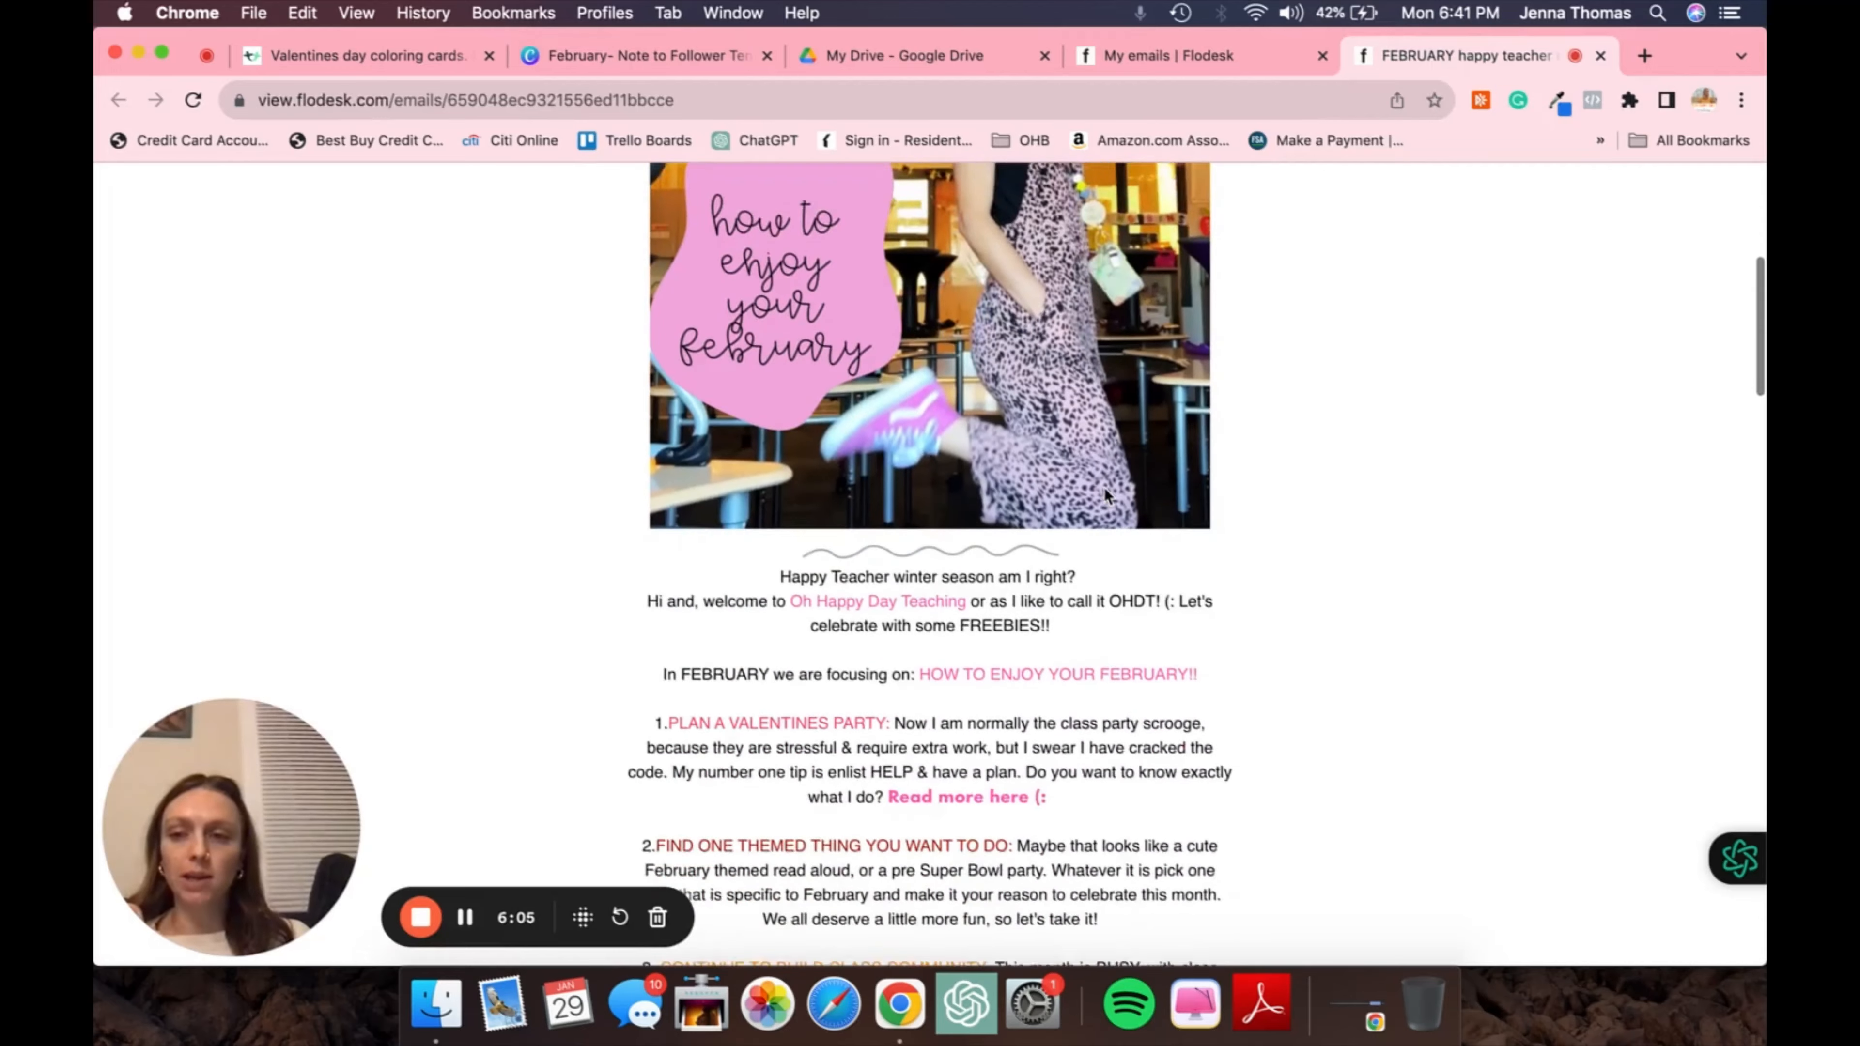
pyautogui.scroll(-20, 1104, 487)
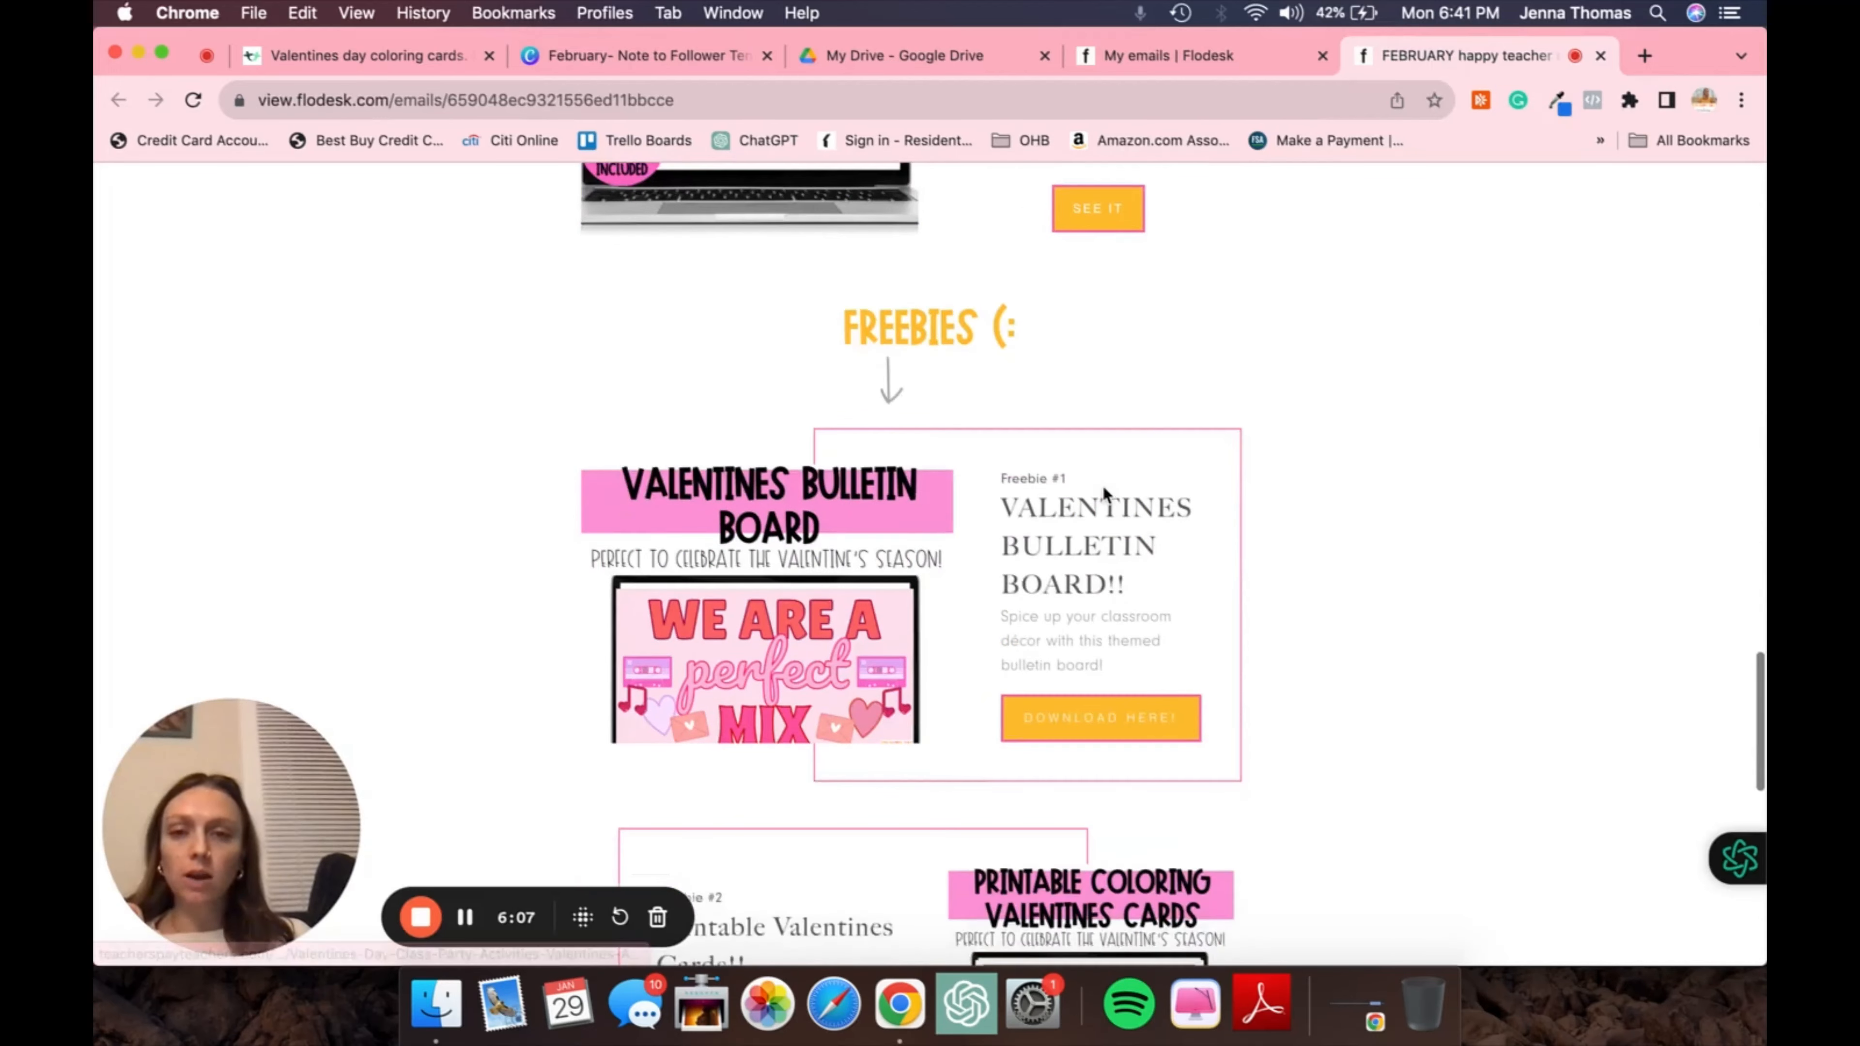
pyautogui.scroll(-6, 1102, 487)
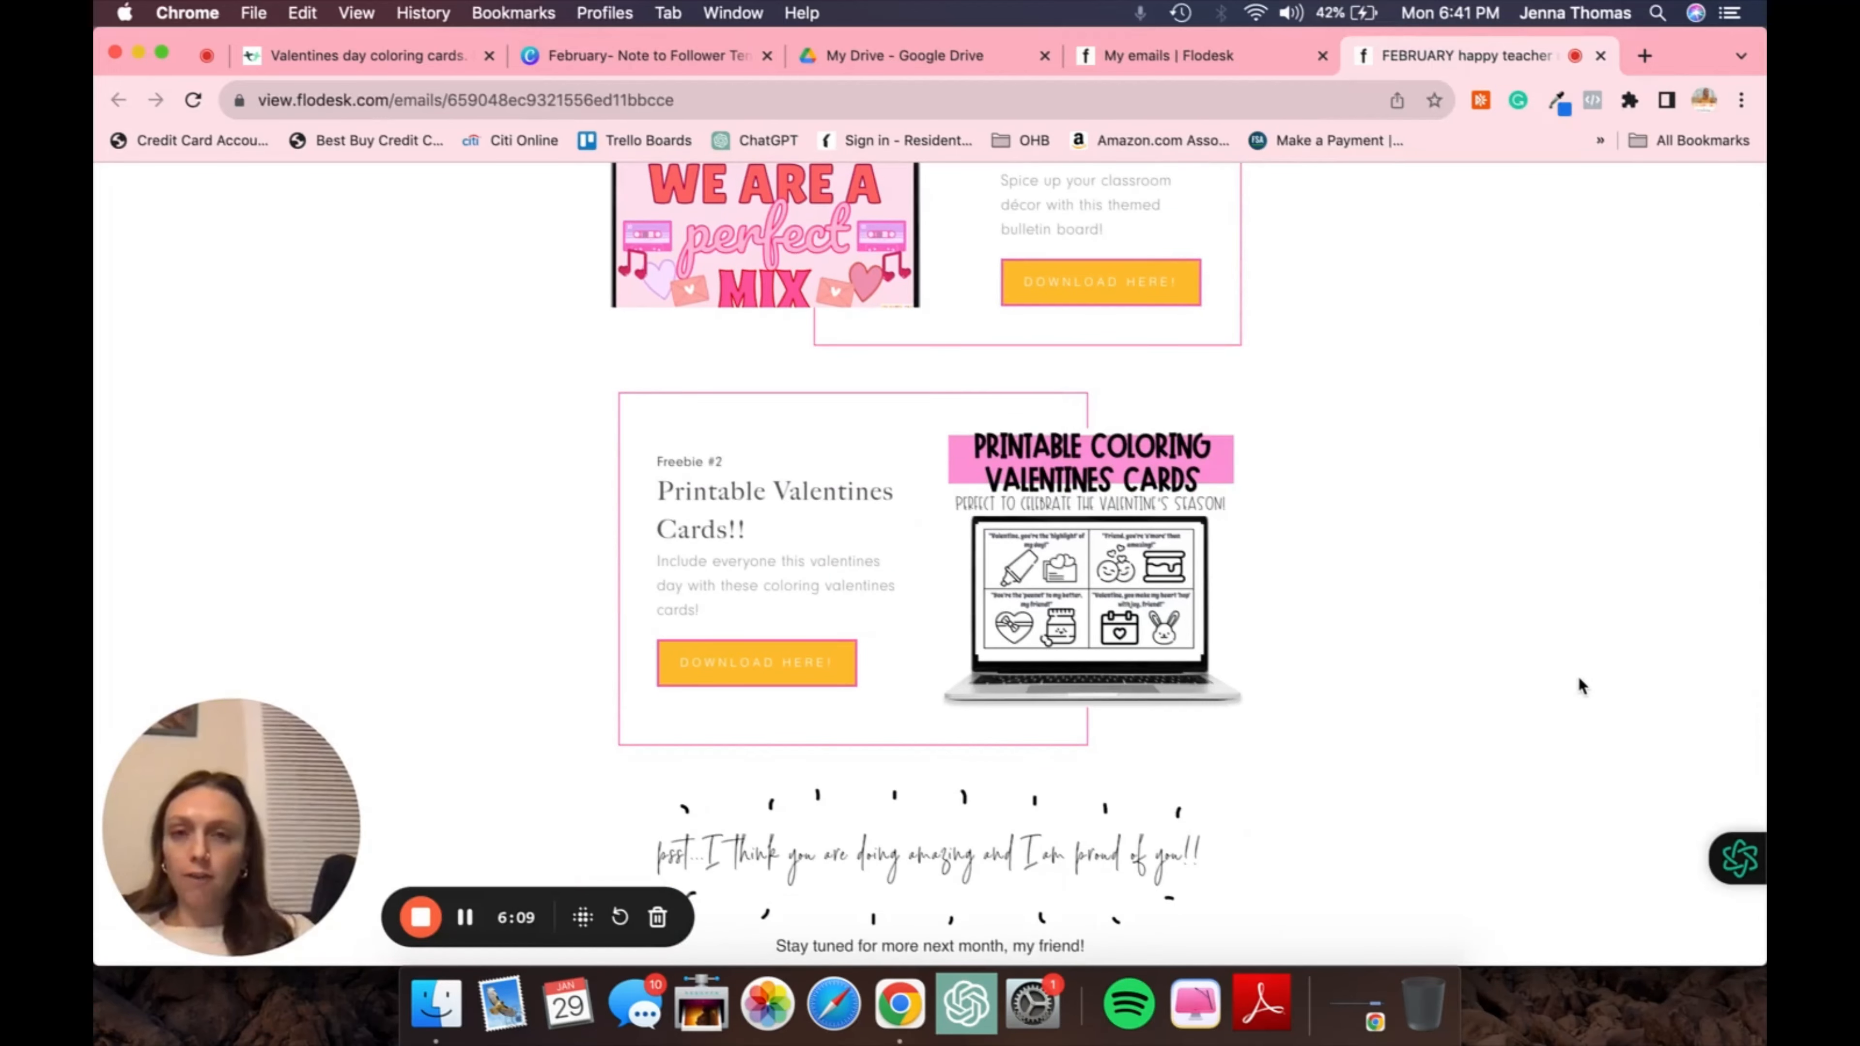
pyautogui.press('super+shift+4')
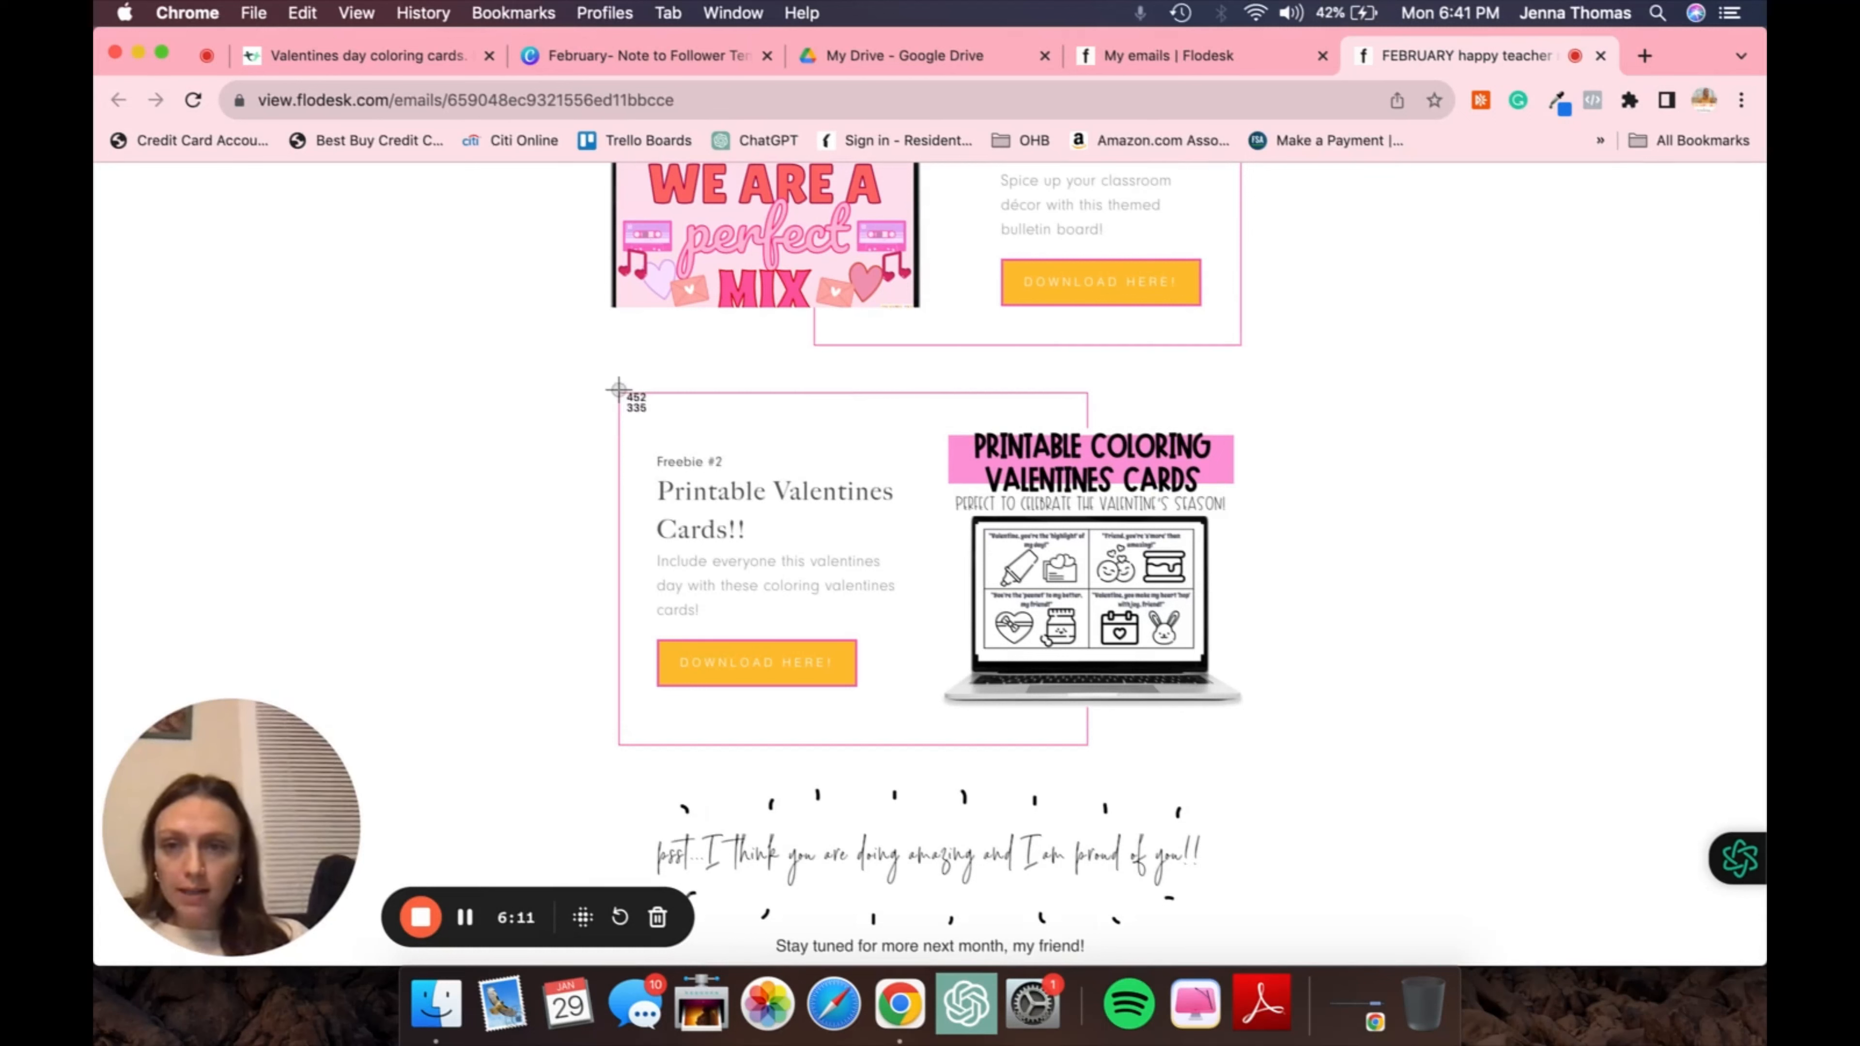
pyautogui.moveTo(617, 390); pyautogui.dragTo(1246, 749)
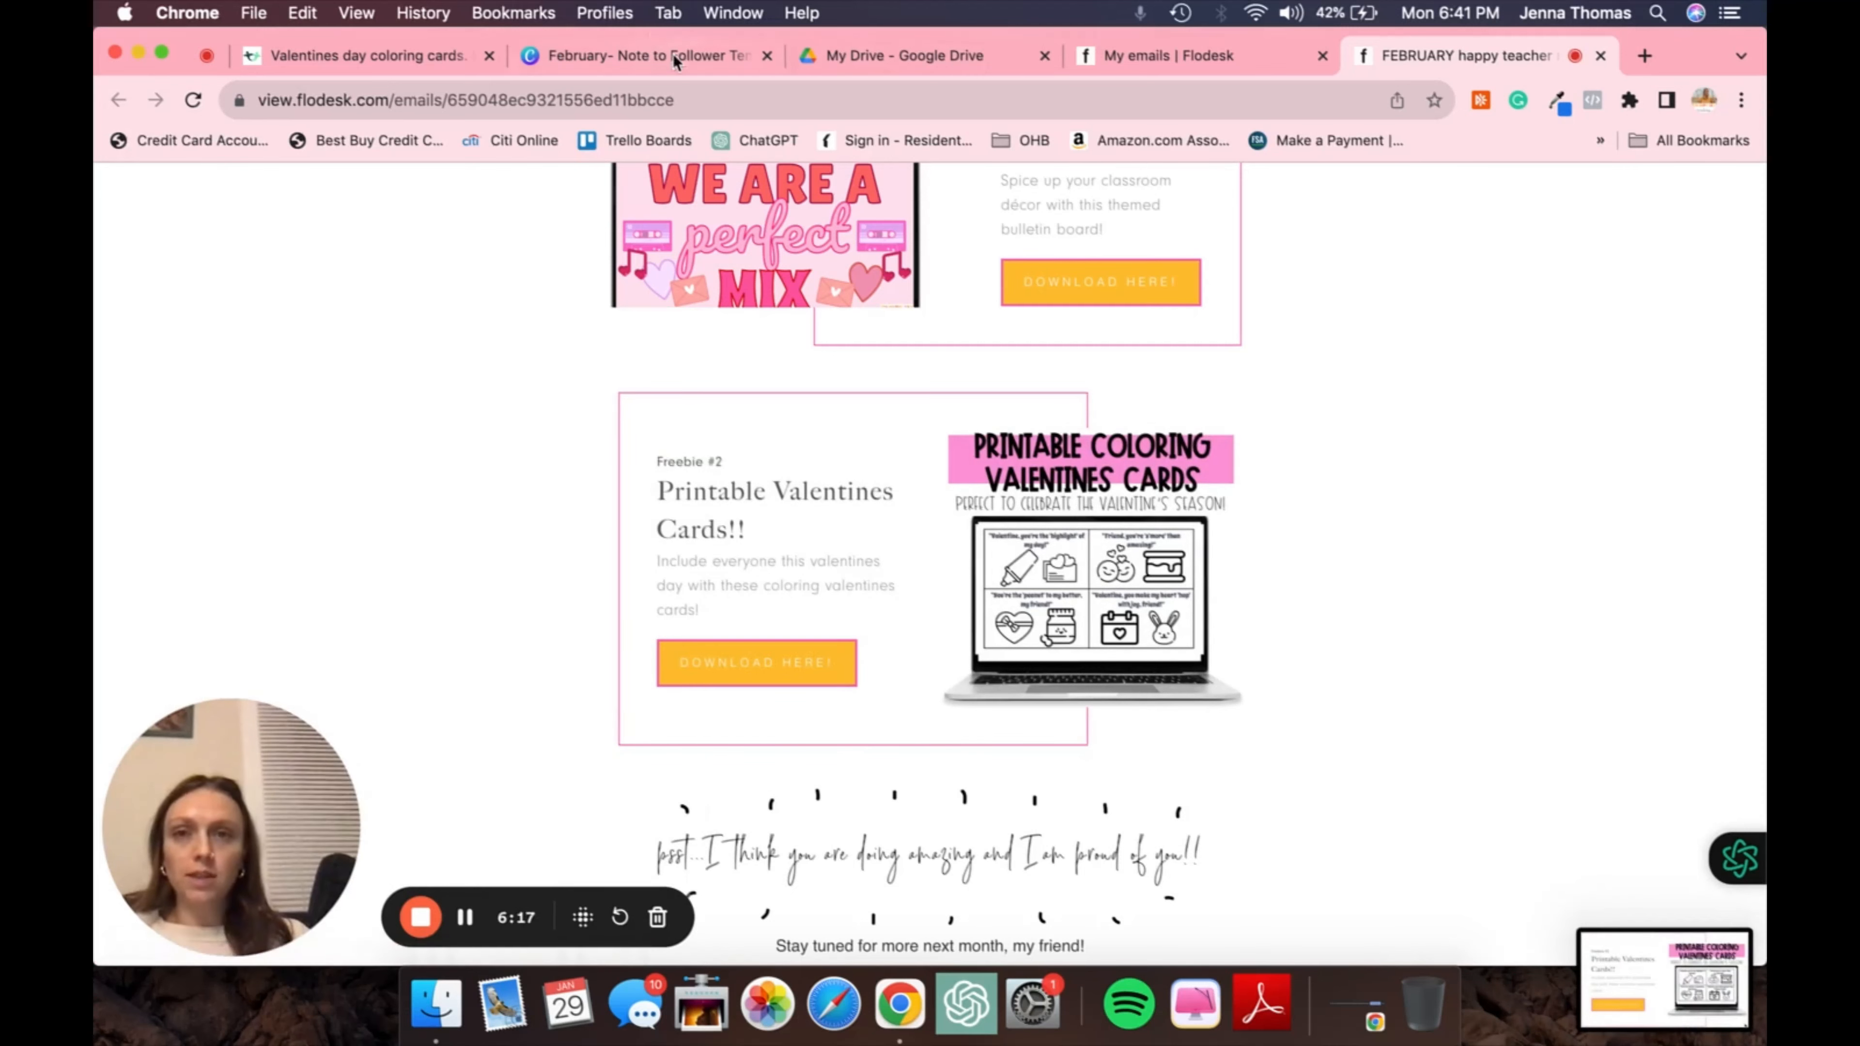
# Switch to the Canva note, upload the new screenshot of the Printable Valentines Cards block, and fill the "FREEBIE!" frame with it
pyautogui.click(633, 48)
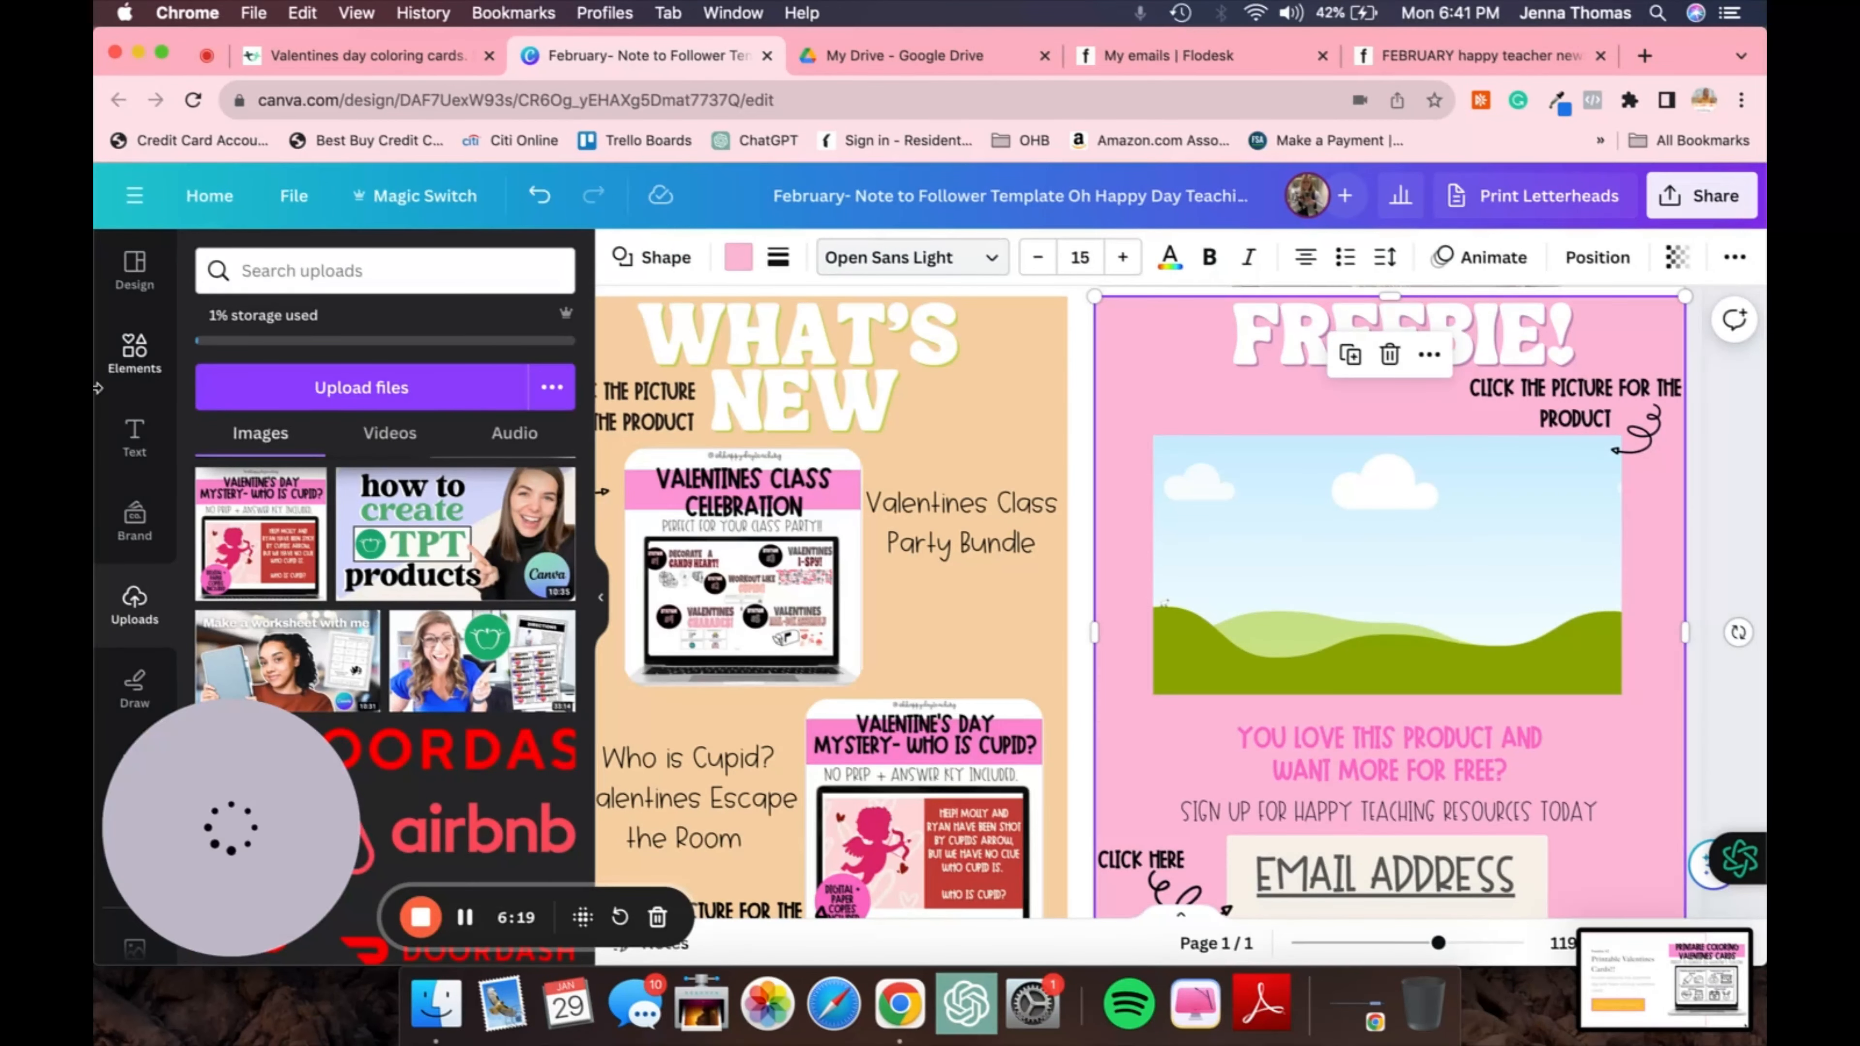
pyautogui.click(342, 399)
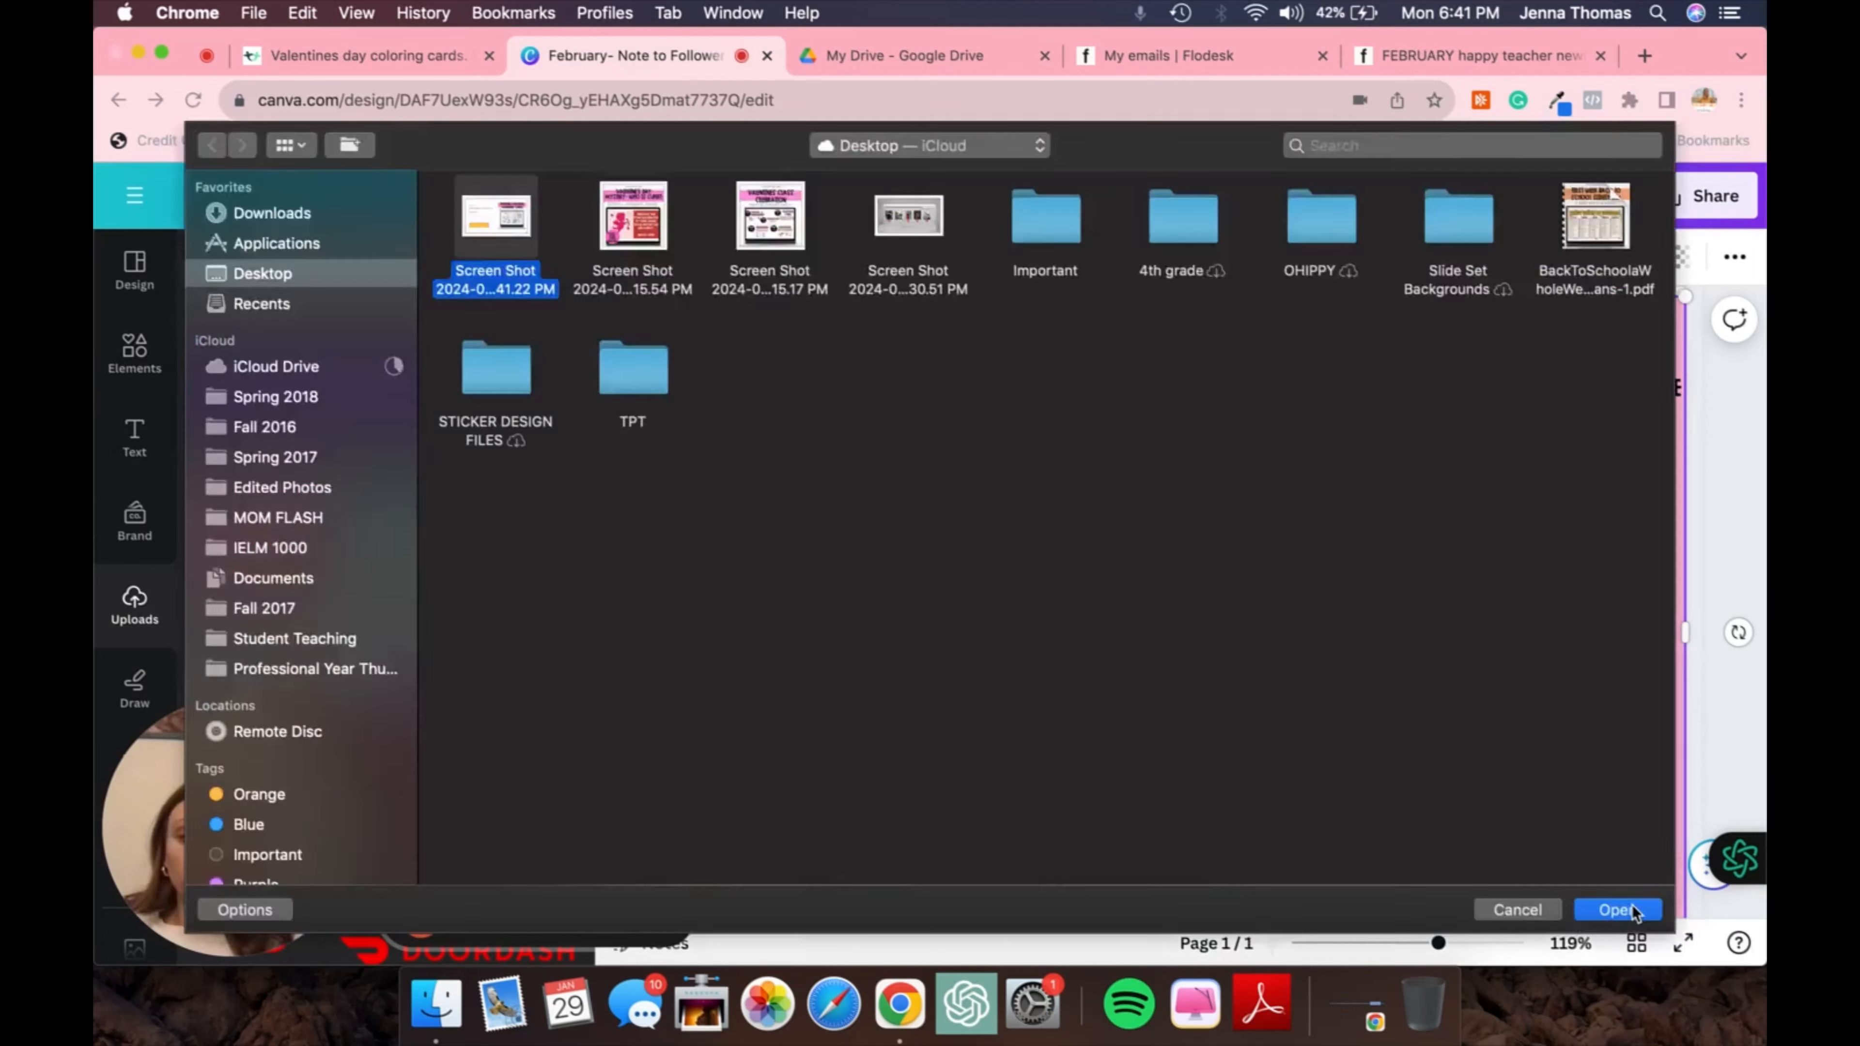
pyautogui.click(1622, 909)
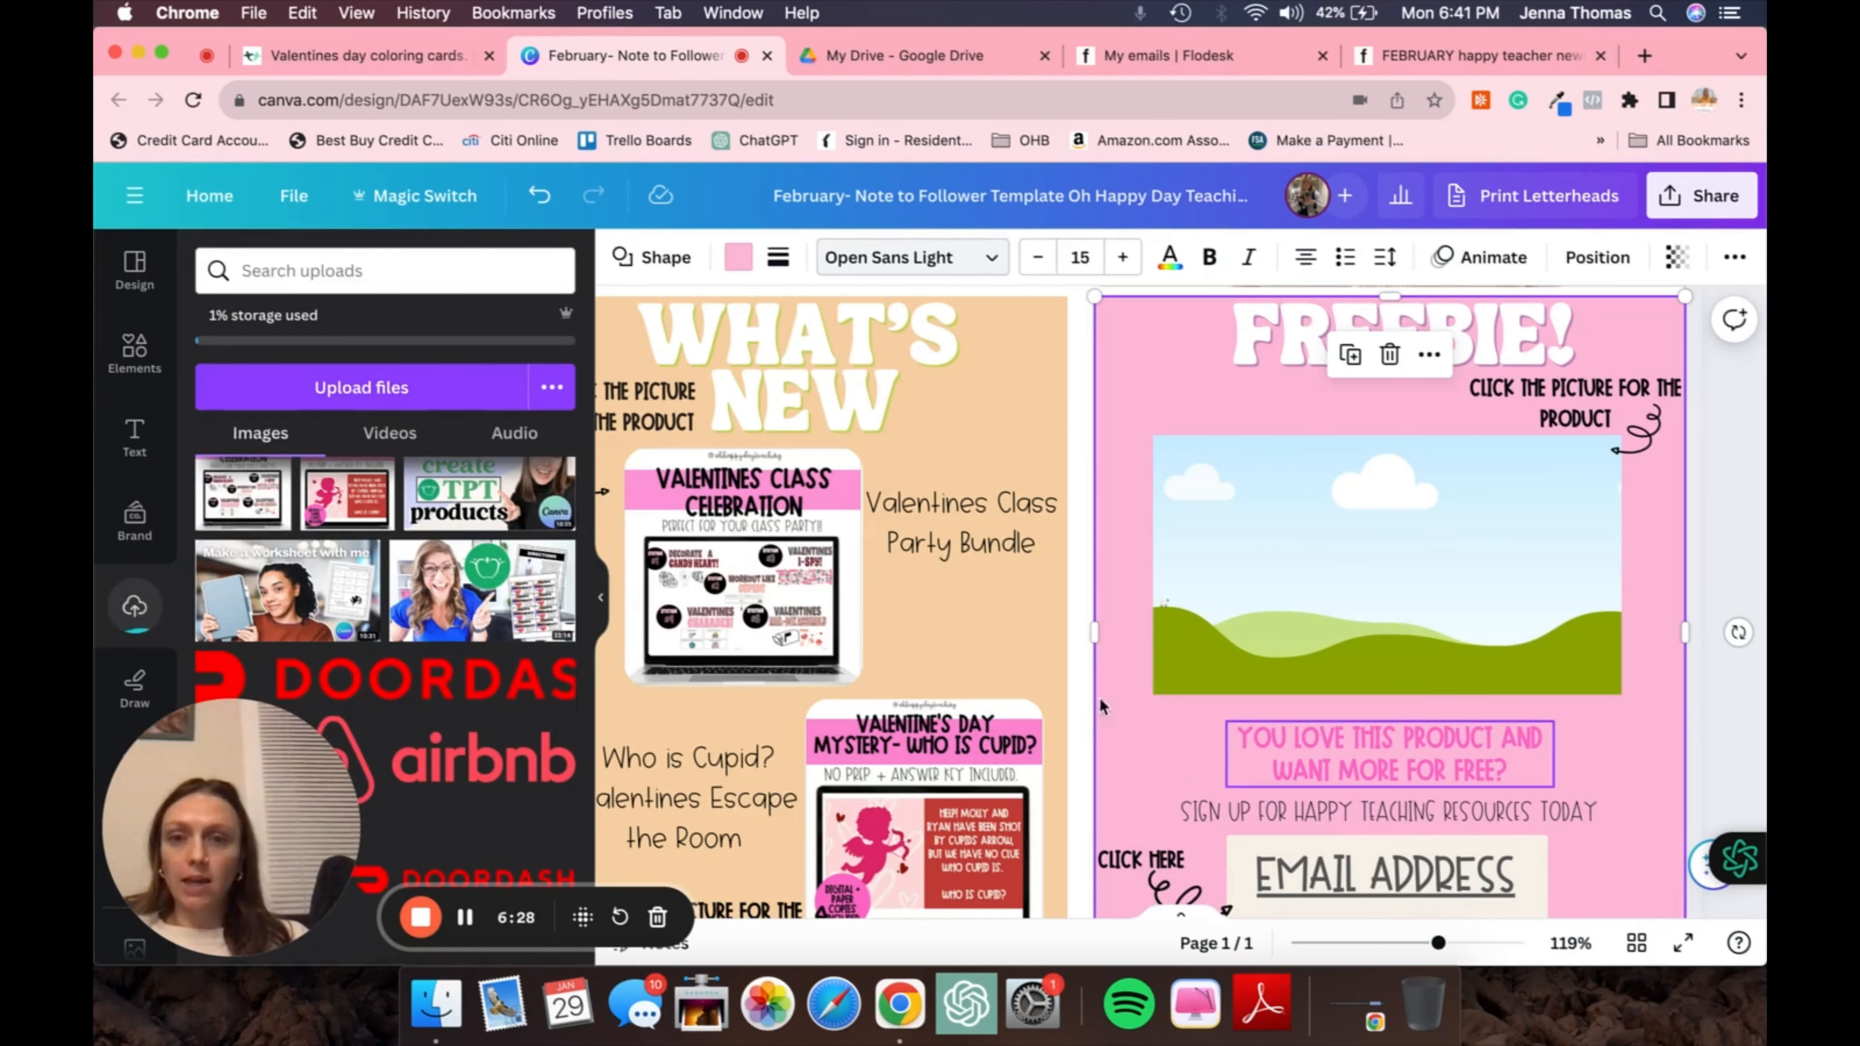
pyautogui.moveTo(286, 527); pyautogui.dragTo(1447, 615)
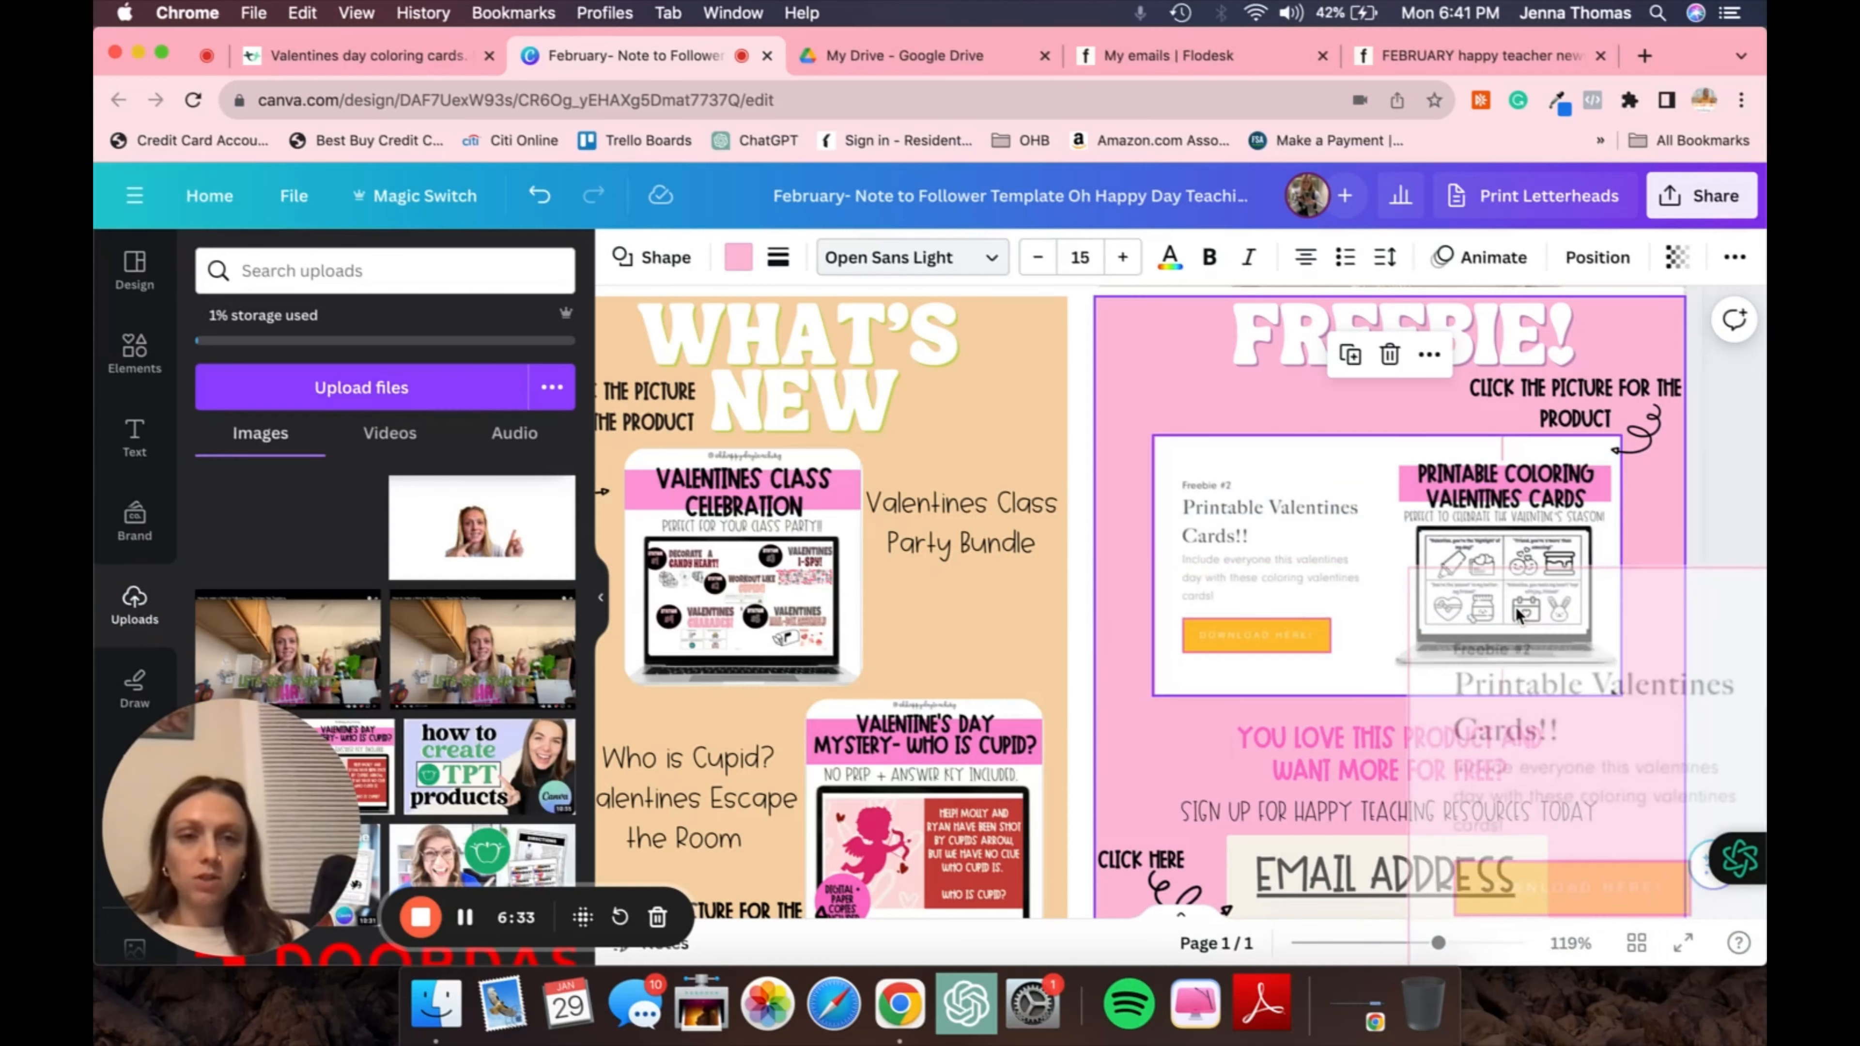
pyautogui.scroll(-2, 1247, 589)
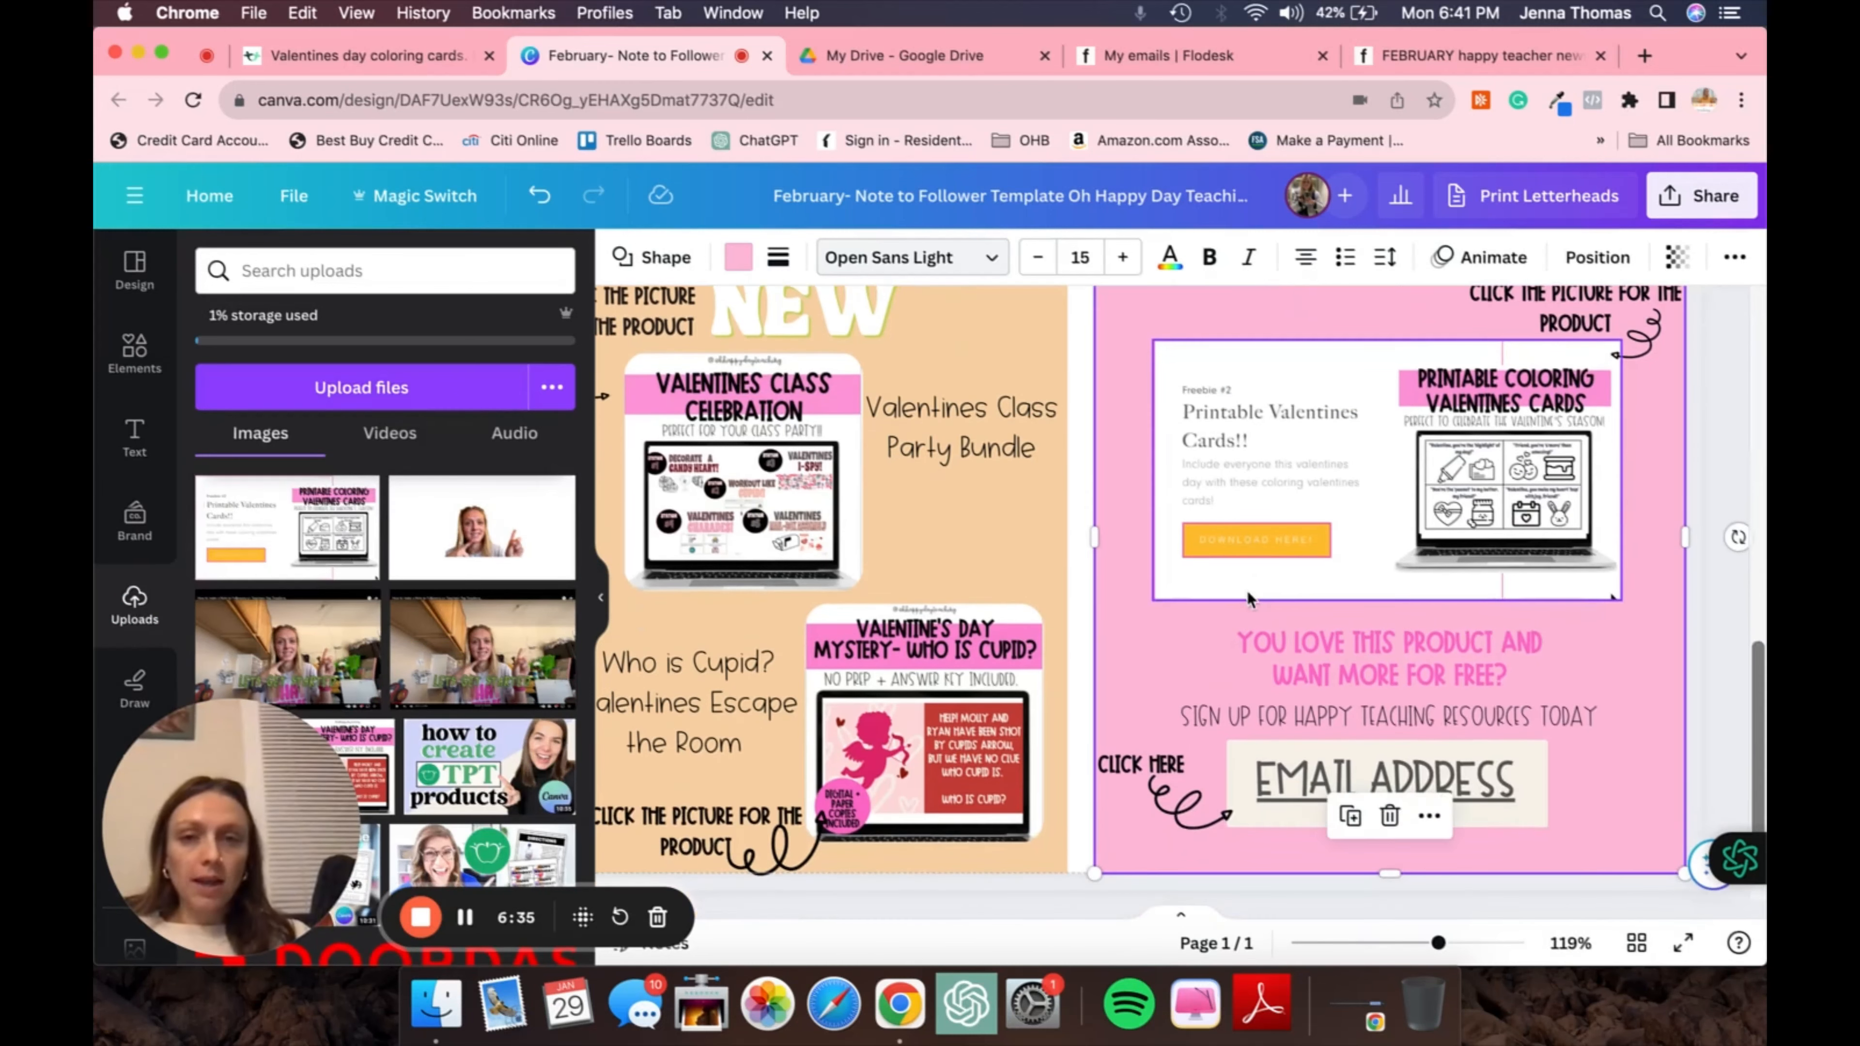
# Inspect the links on the two "WHAT'S NEW" covers and the freebie image, finishing with the "Valentines Class Celebration" cover selected
pyautogui.click(725, 466)
pyautogui.click(882, 683)
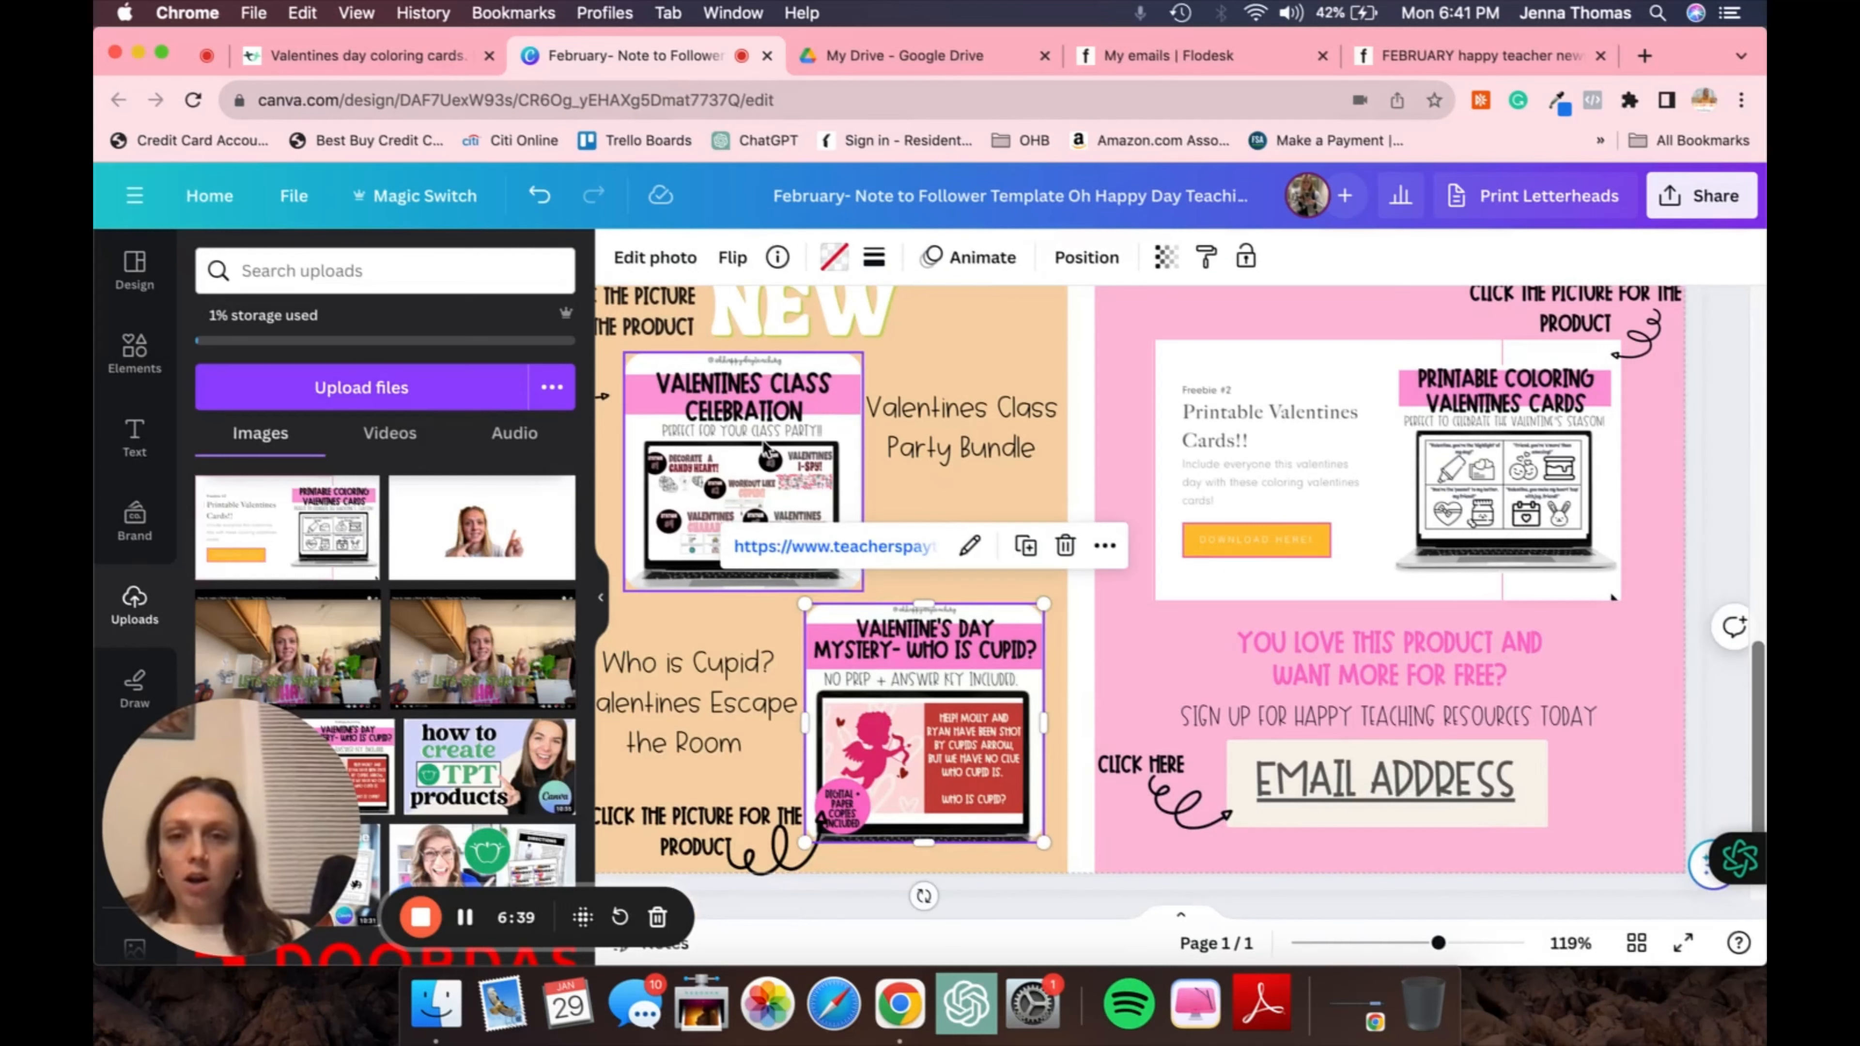
pyautogui.click(1389, 401)
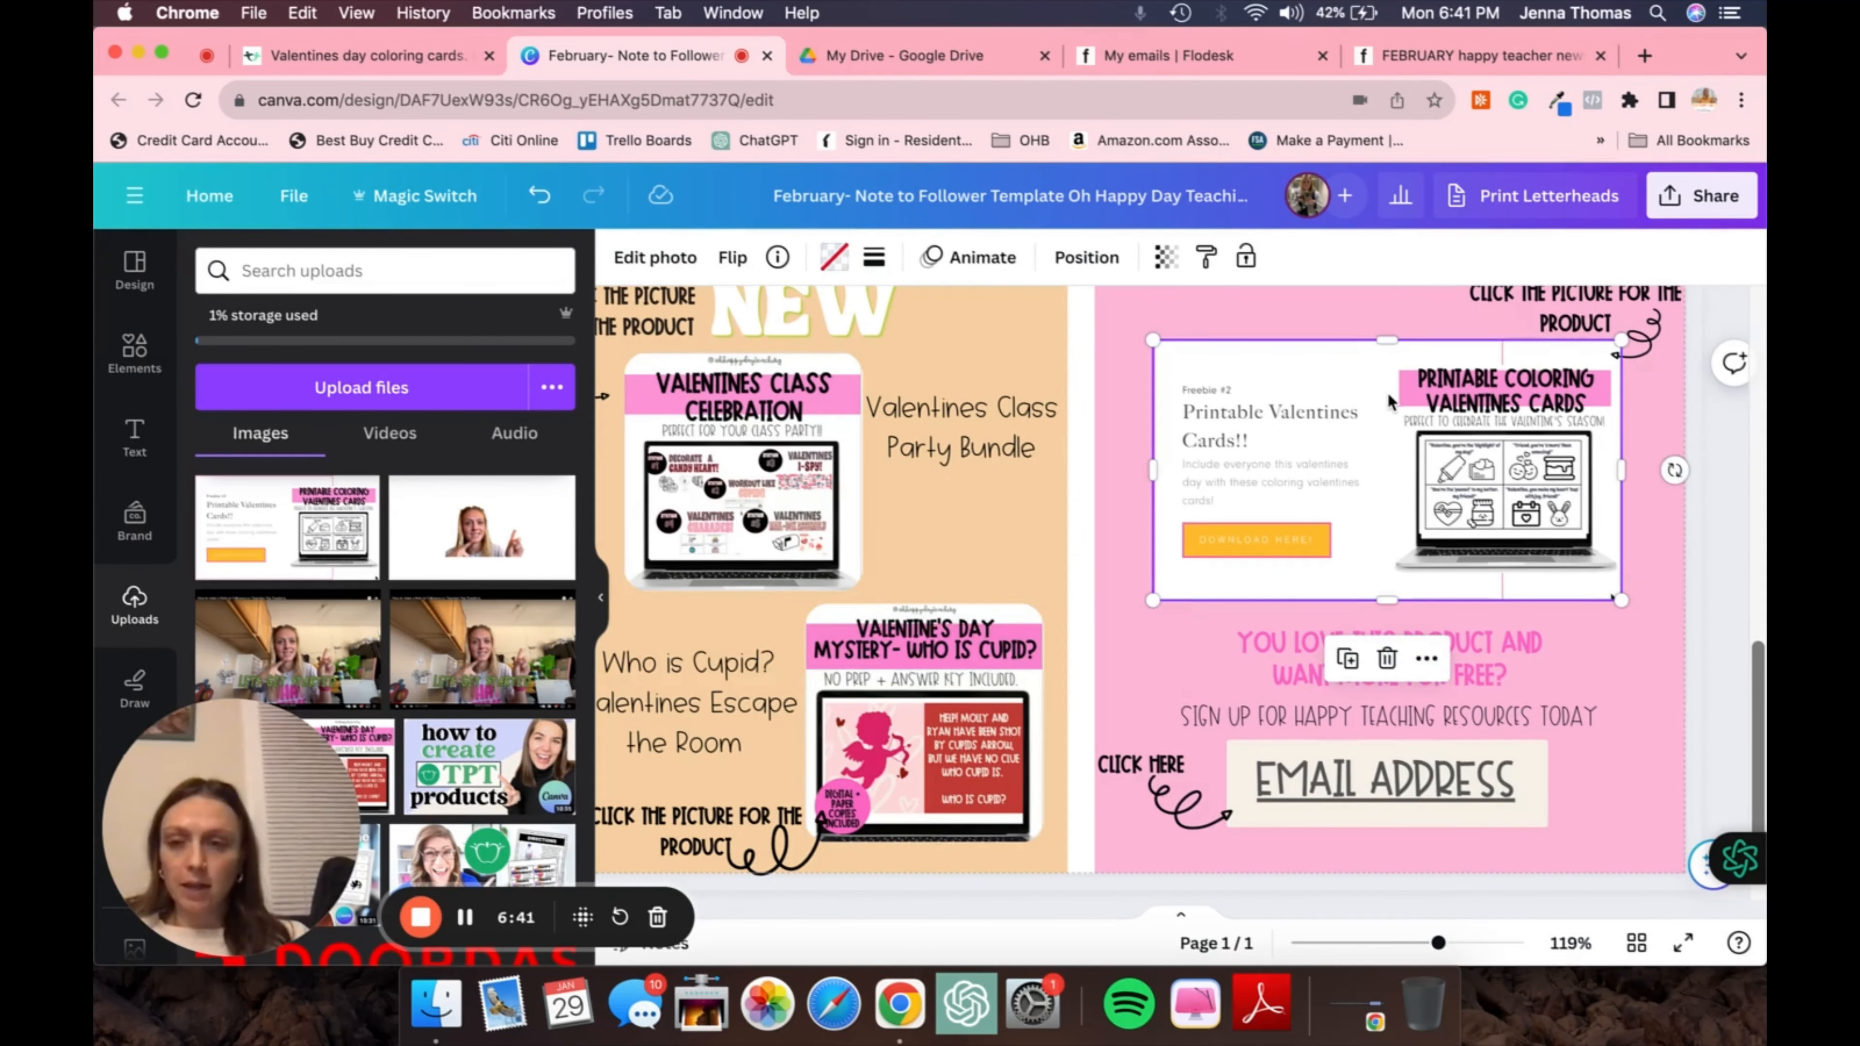
pyautogui.click(740, 450)
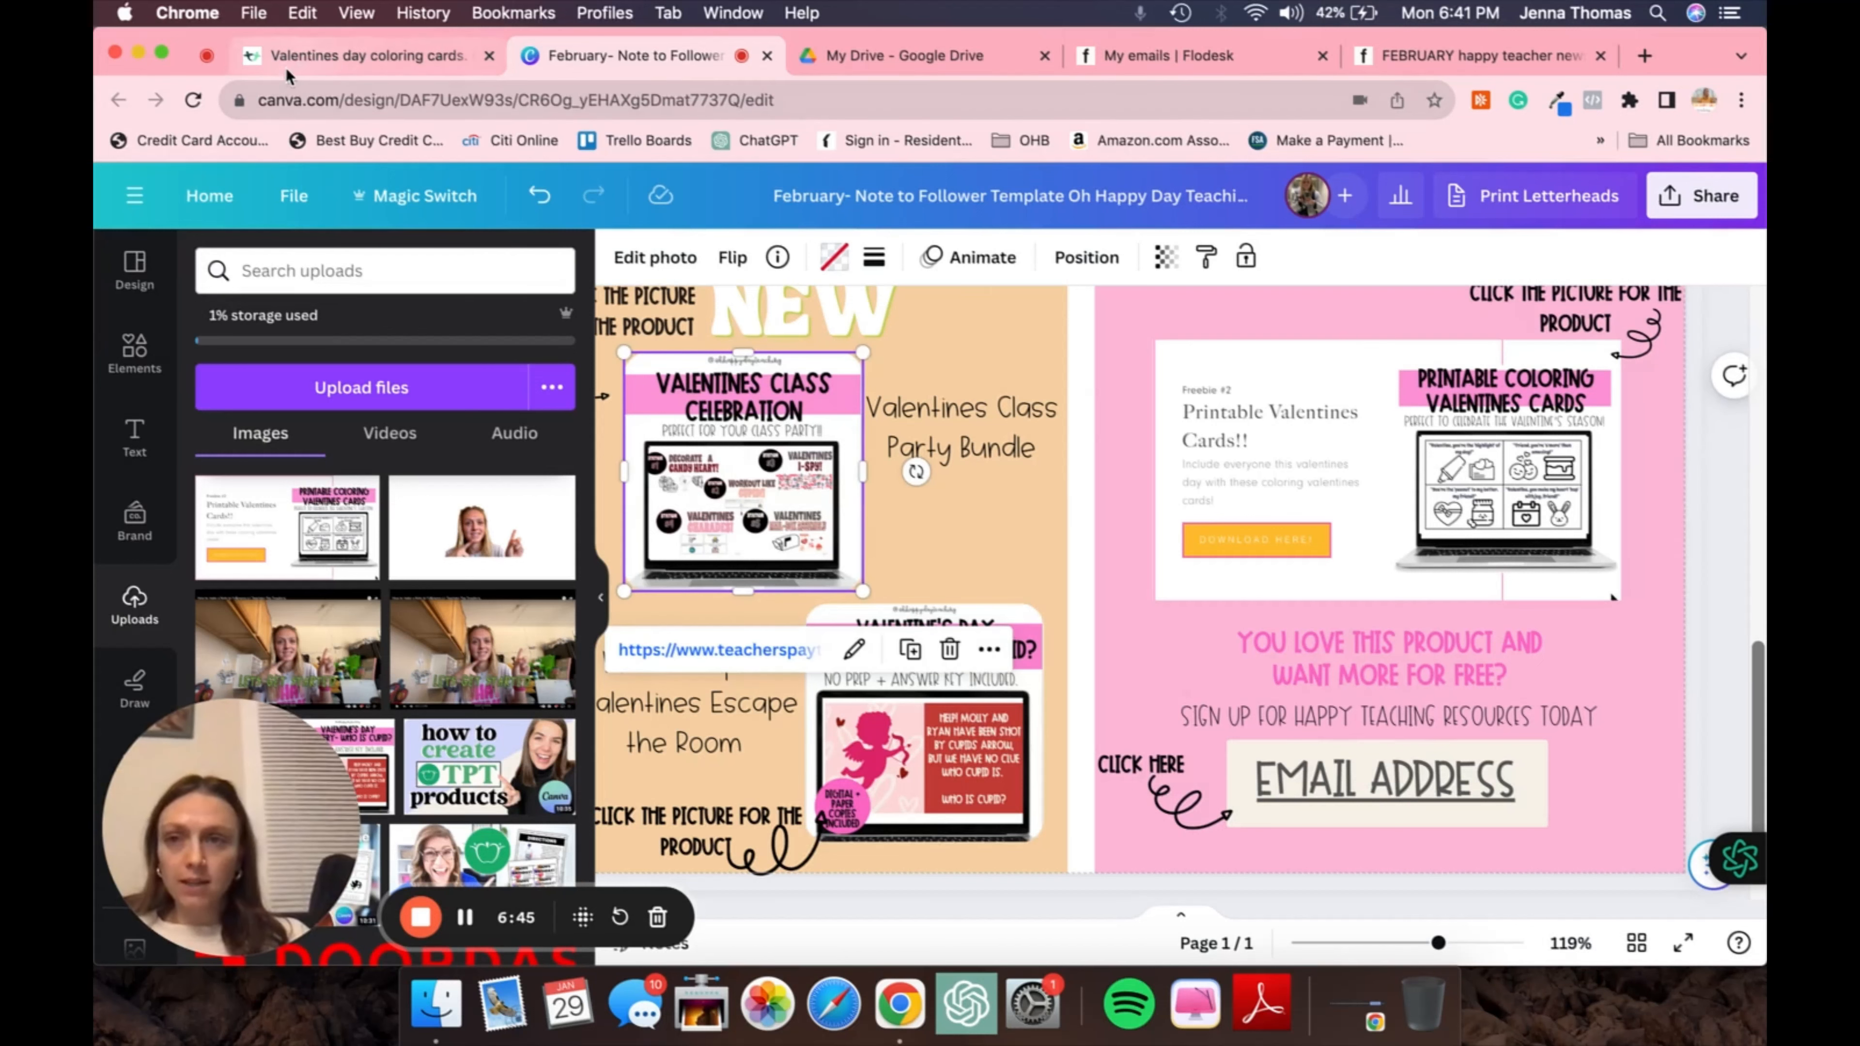
# Switch to Teachers Pay Teachers and open the Valentines Day Products category of the Oh Happy Day Teaching store
pyautogui.click(309, 54)
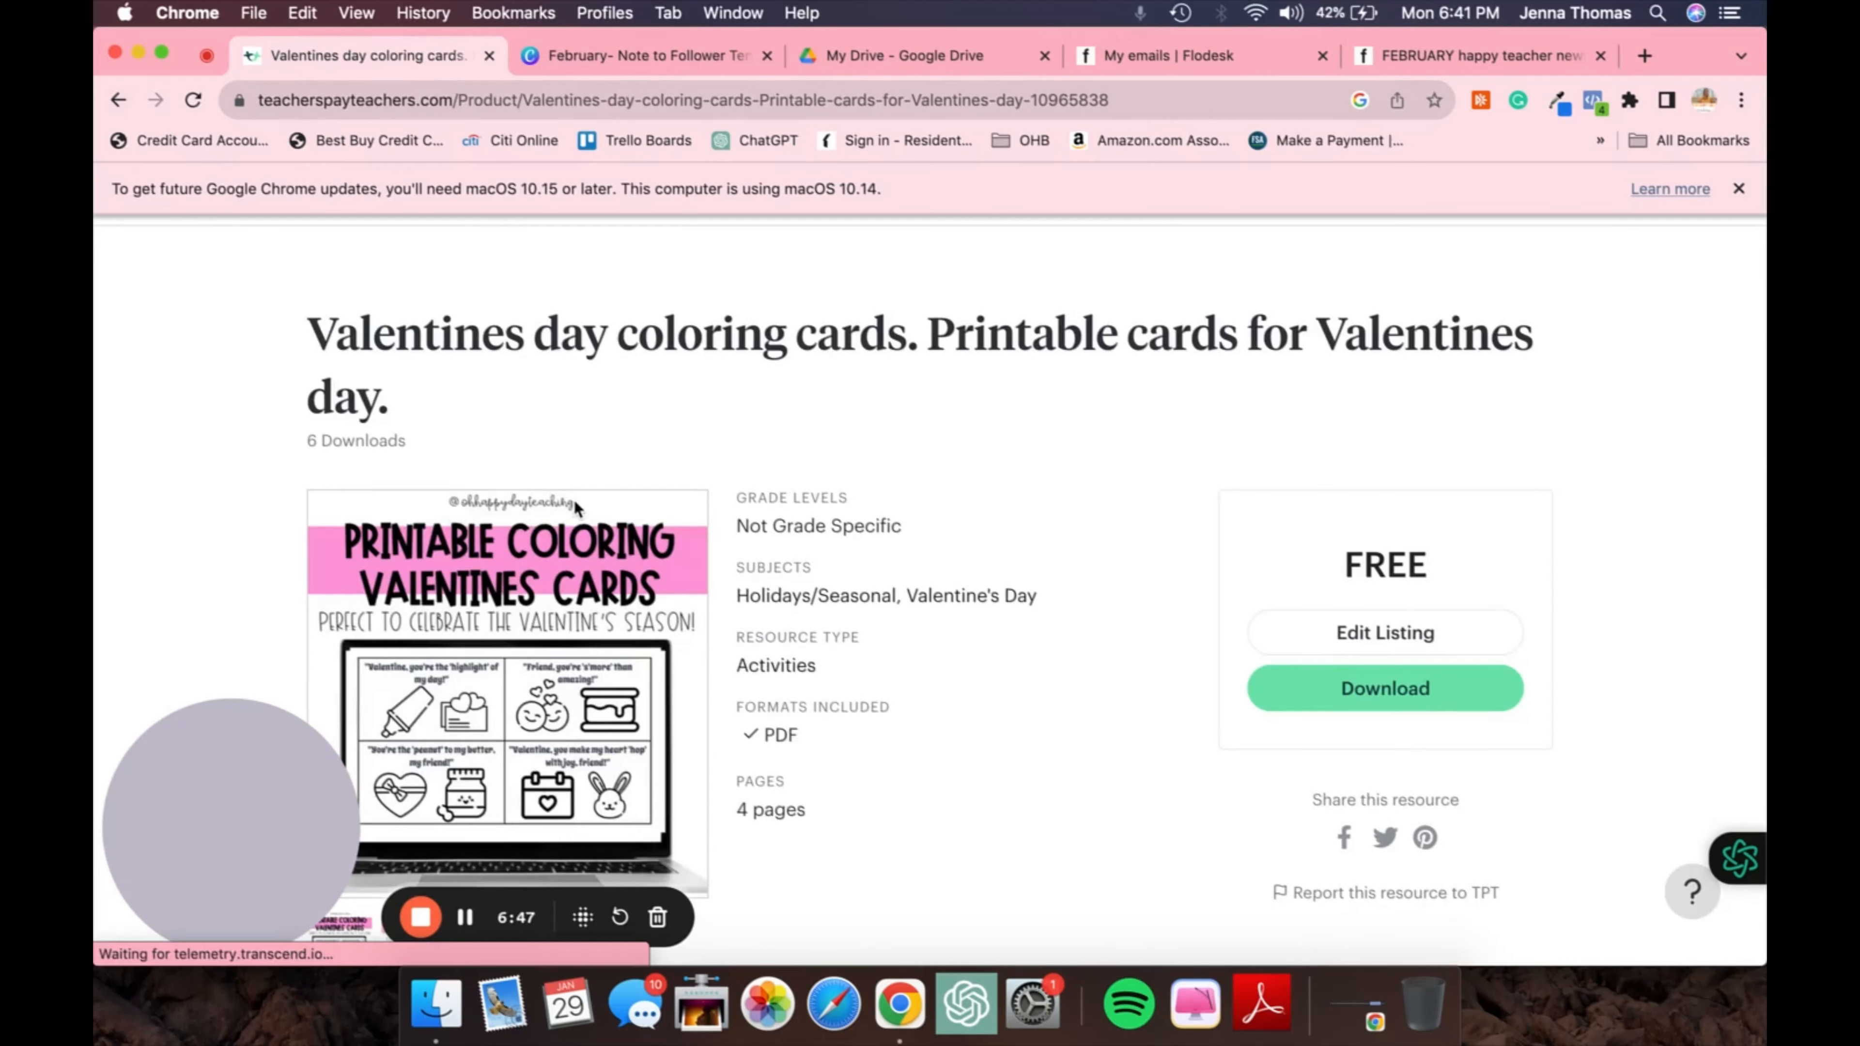
pyautogui.scroll(-7, 573, 499)
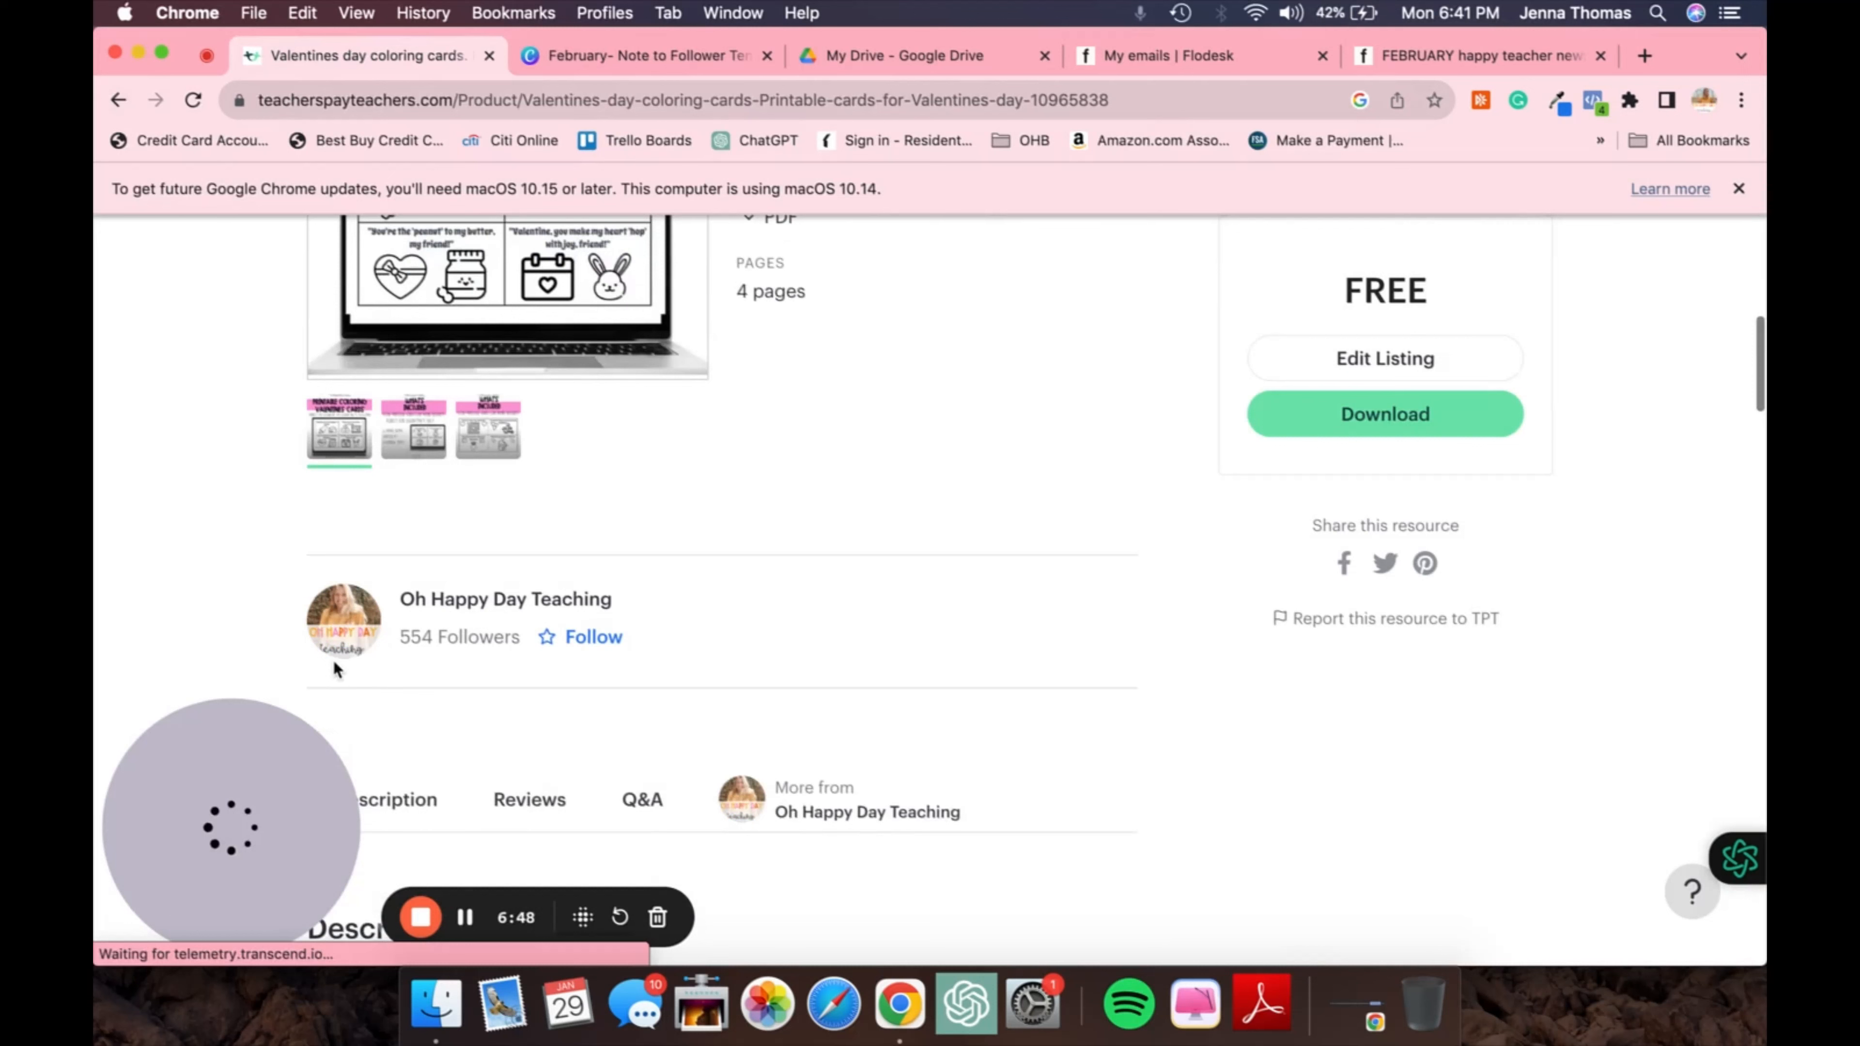
pyautogui.click(338, 643)
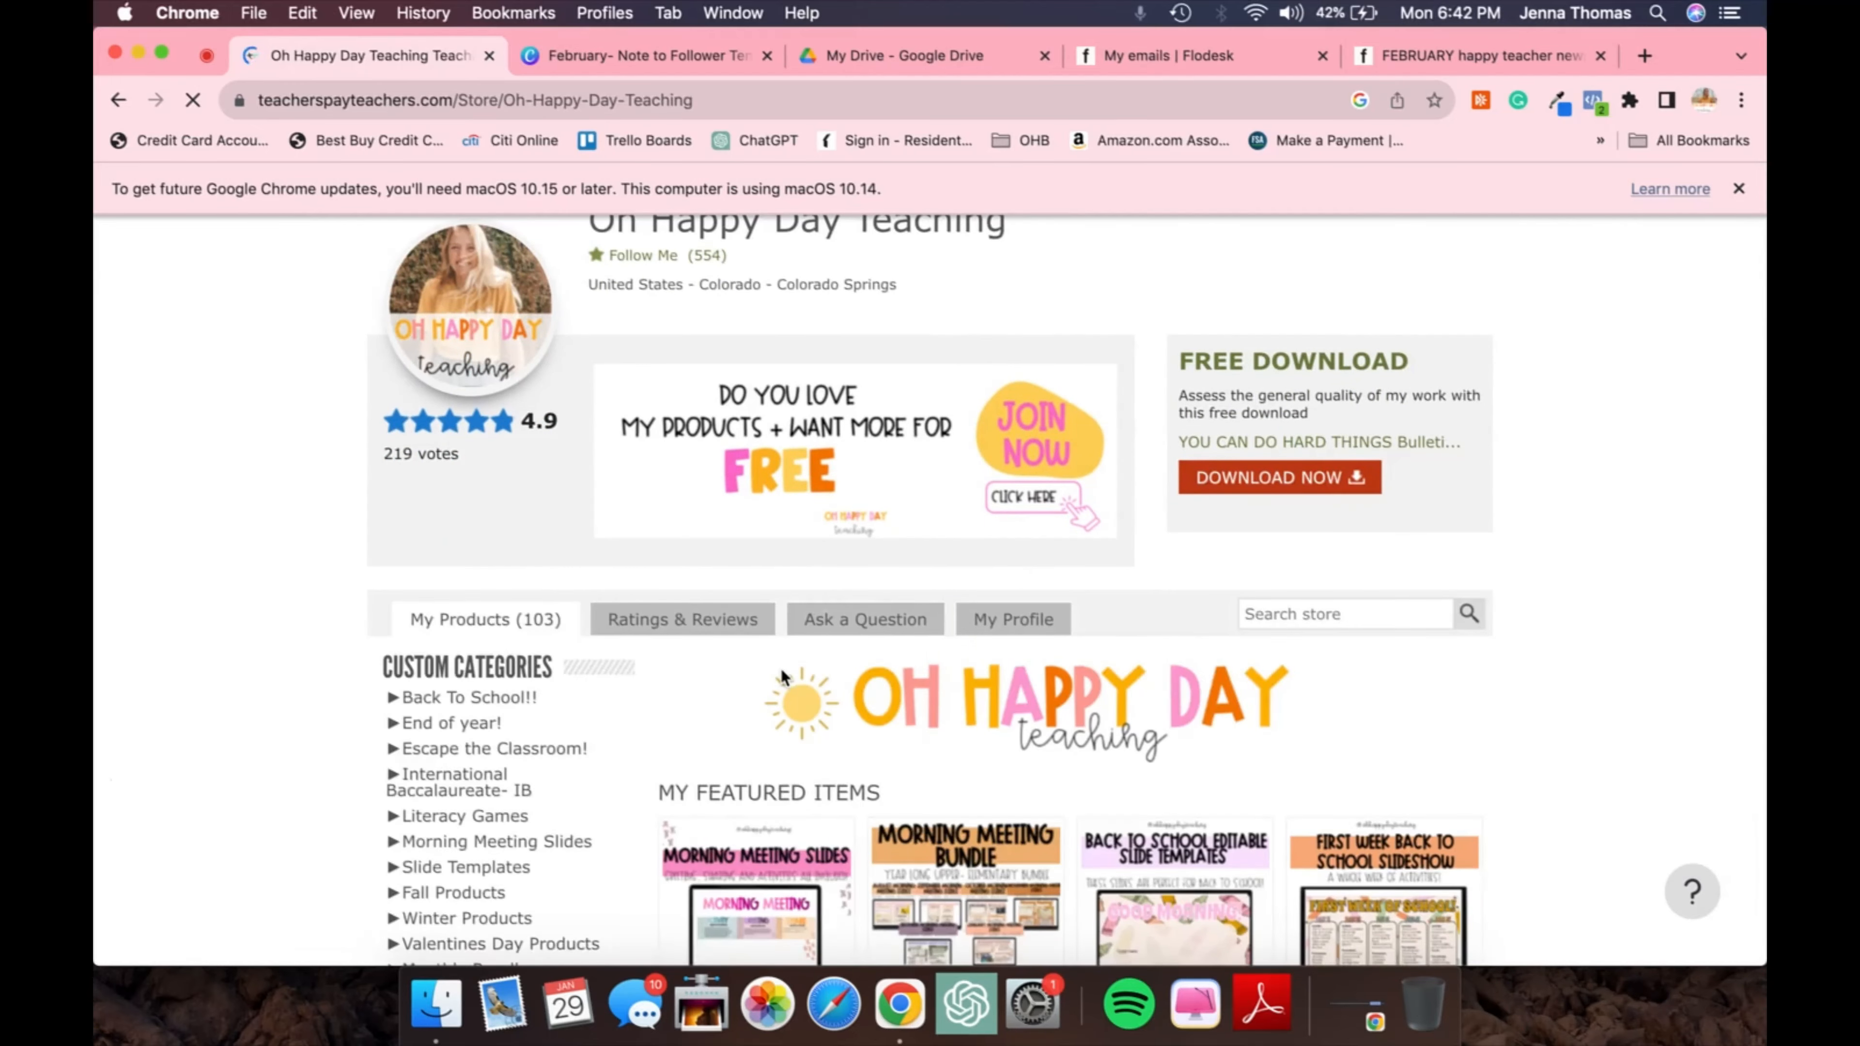
pyautogui.scroll(-3, 780, 667)
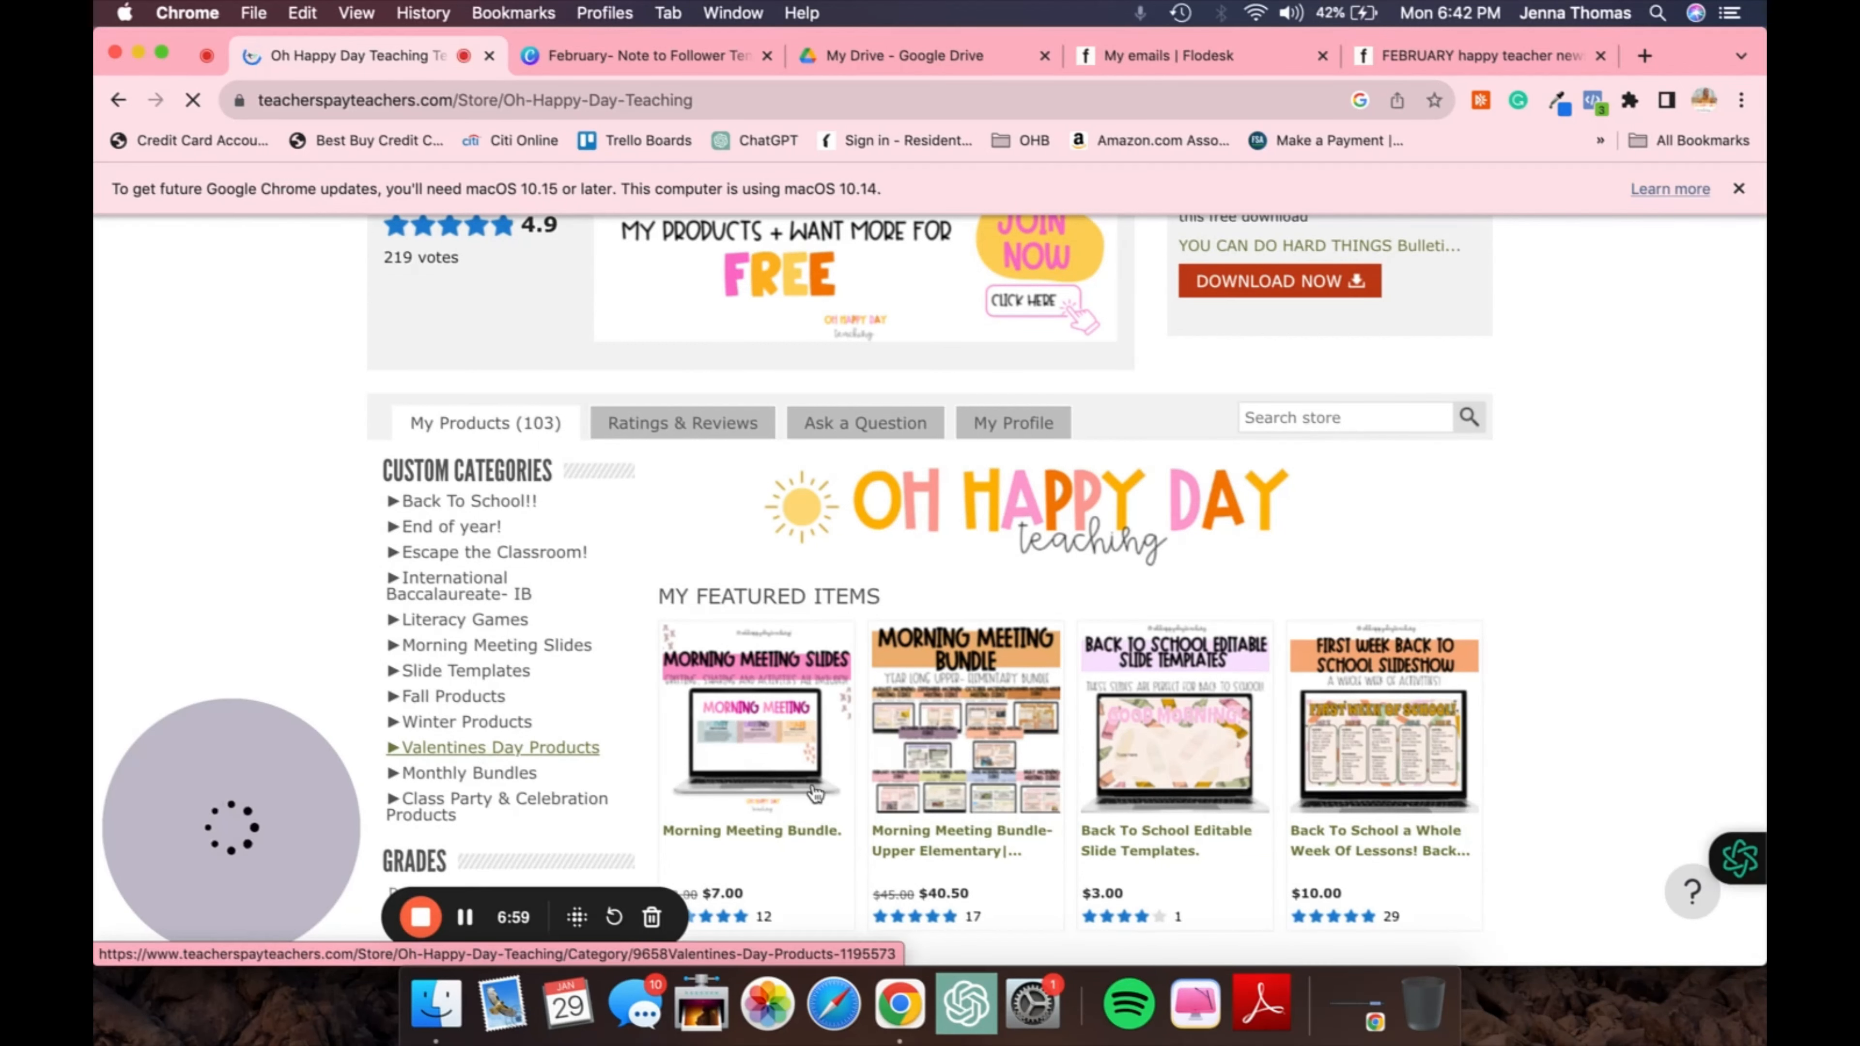
pyautogui.moveTo(861, 675)
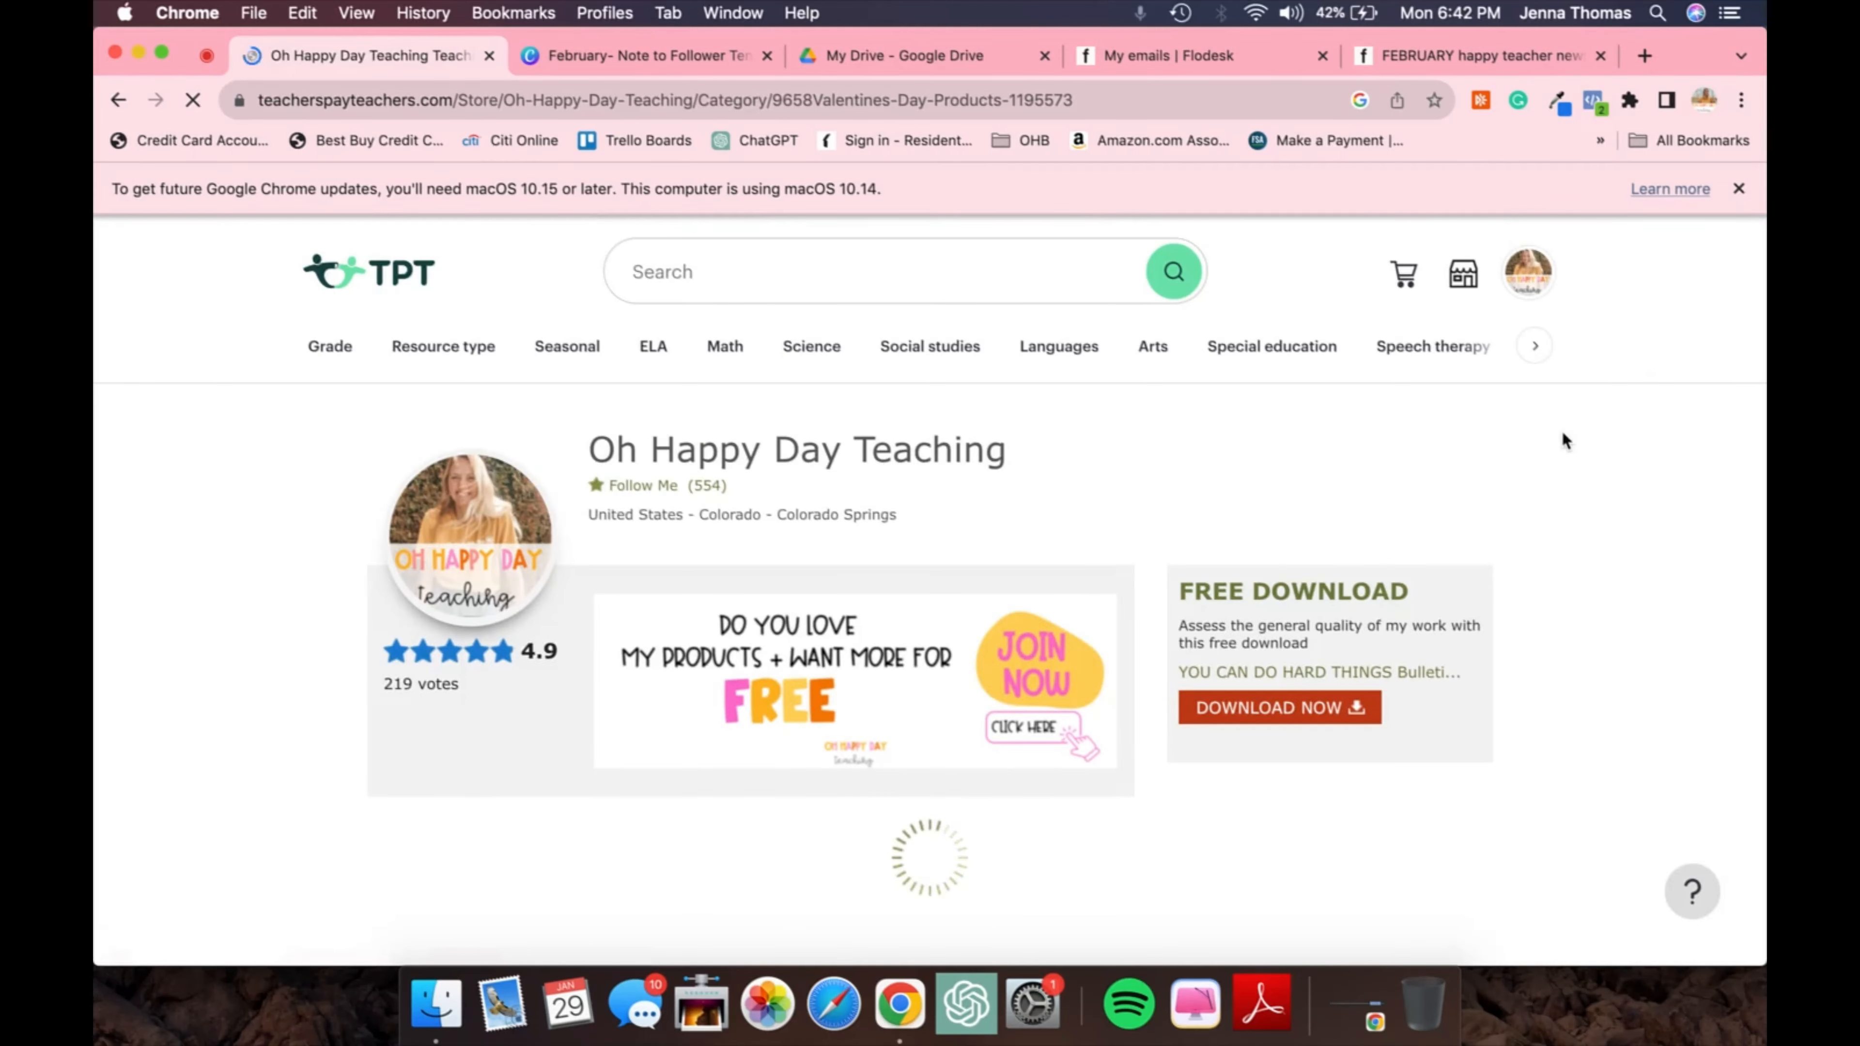
# Open the "Valentine's Day Class Party Activities" product page from the category listing and copy its web address
pyautogui.scroll(-5, 1562, 430)
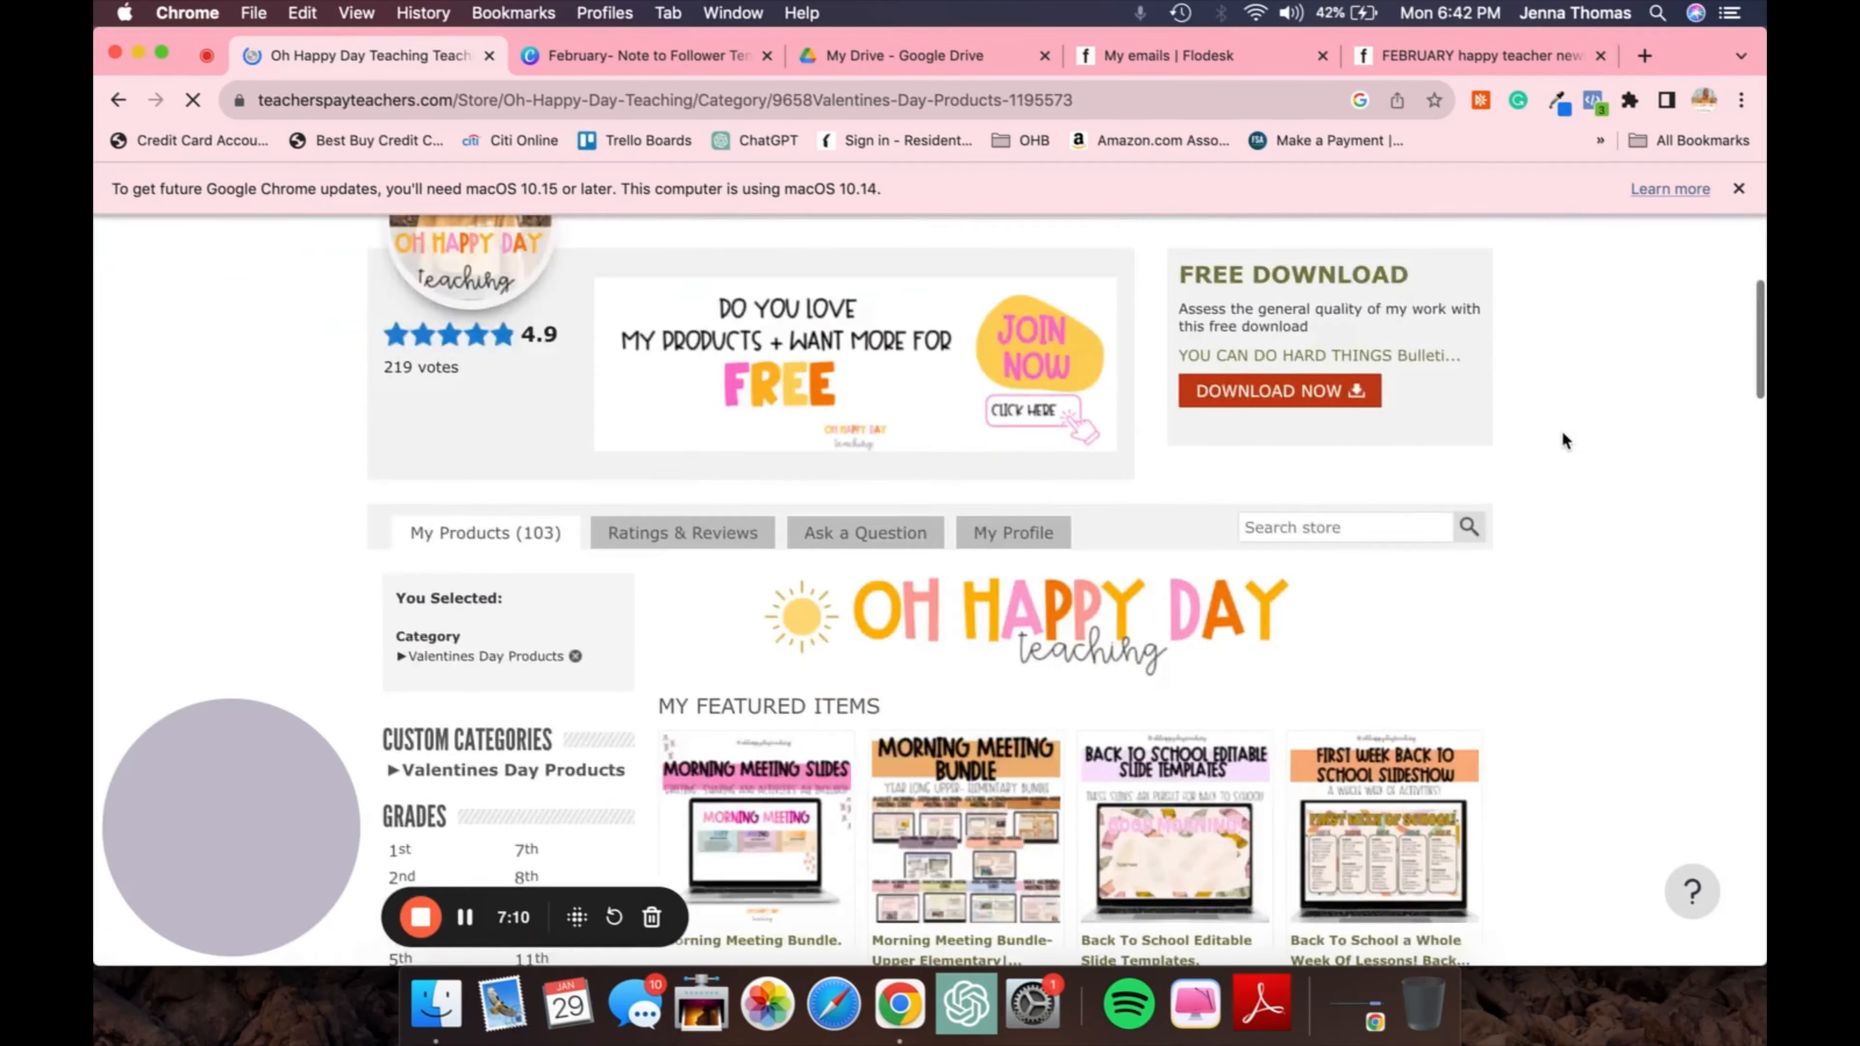
pyautogui.scroll(-10, 1562, 430)
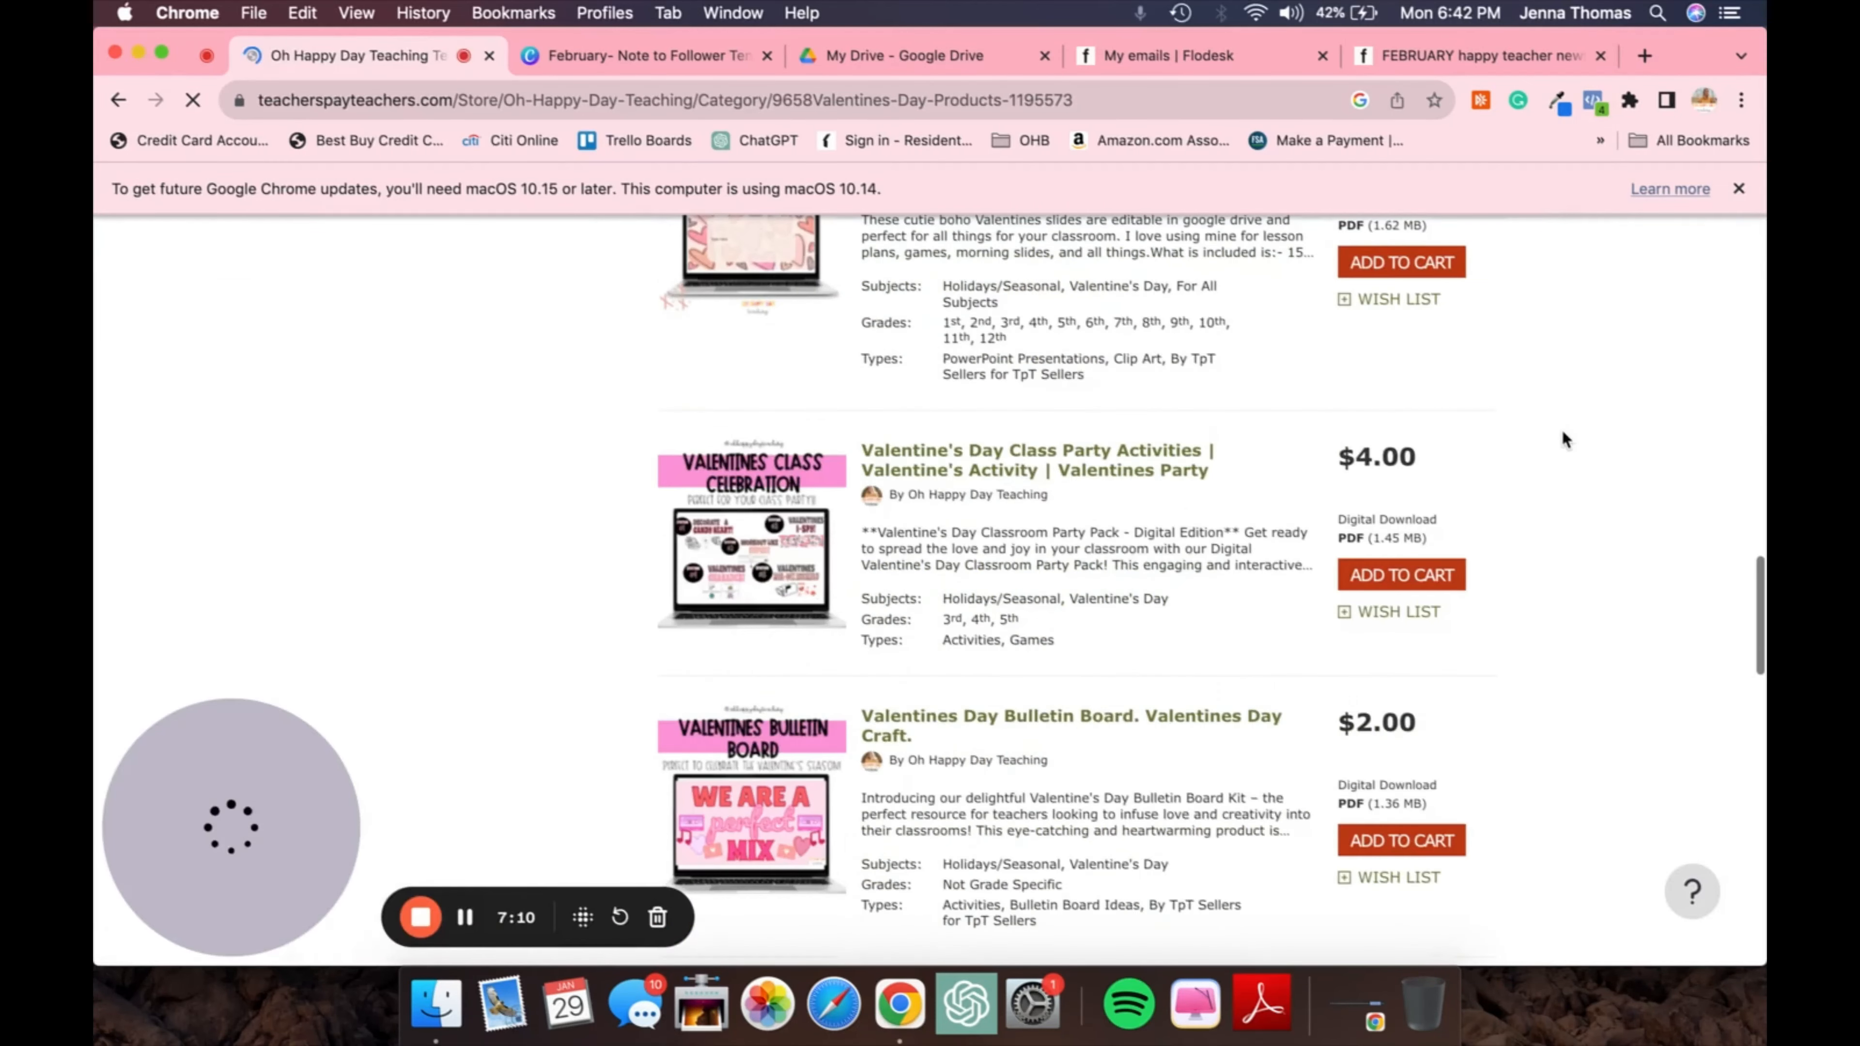
pyautogui.click(712, 498)
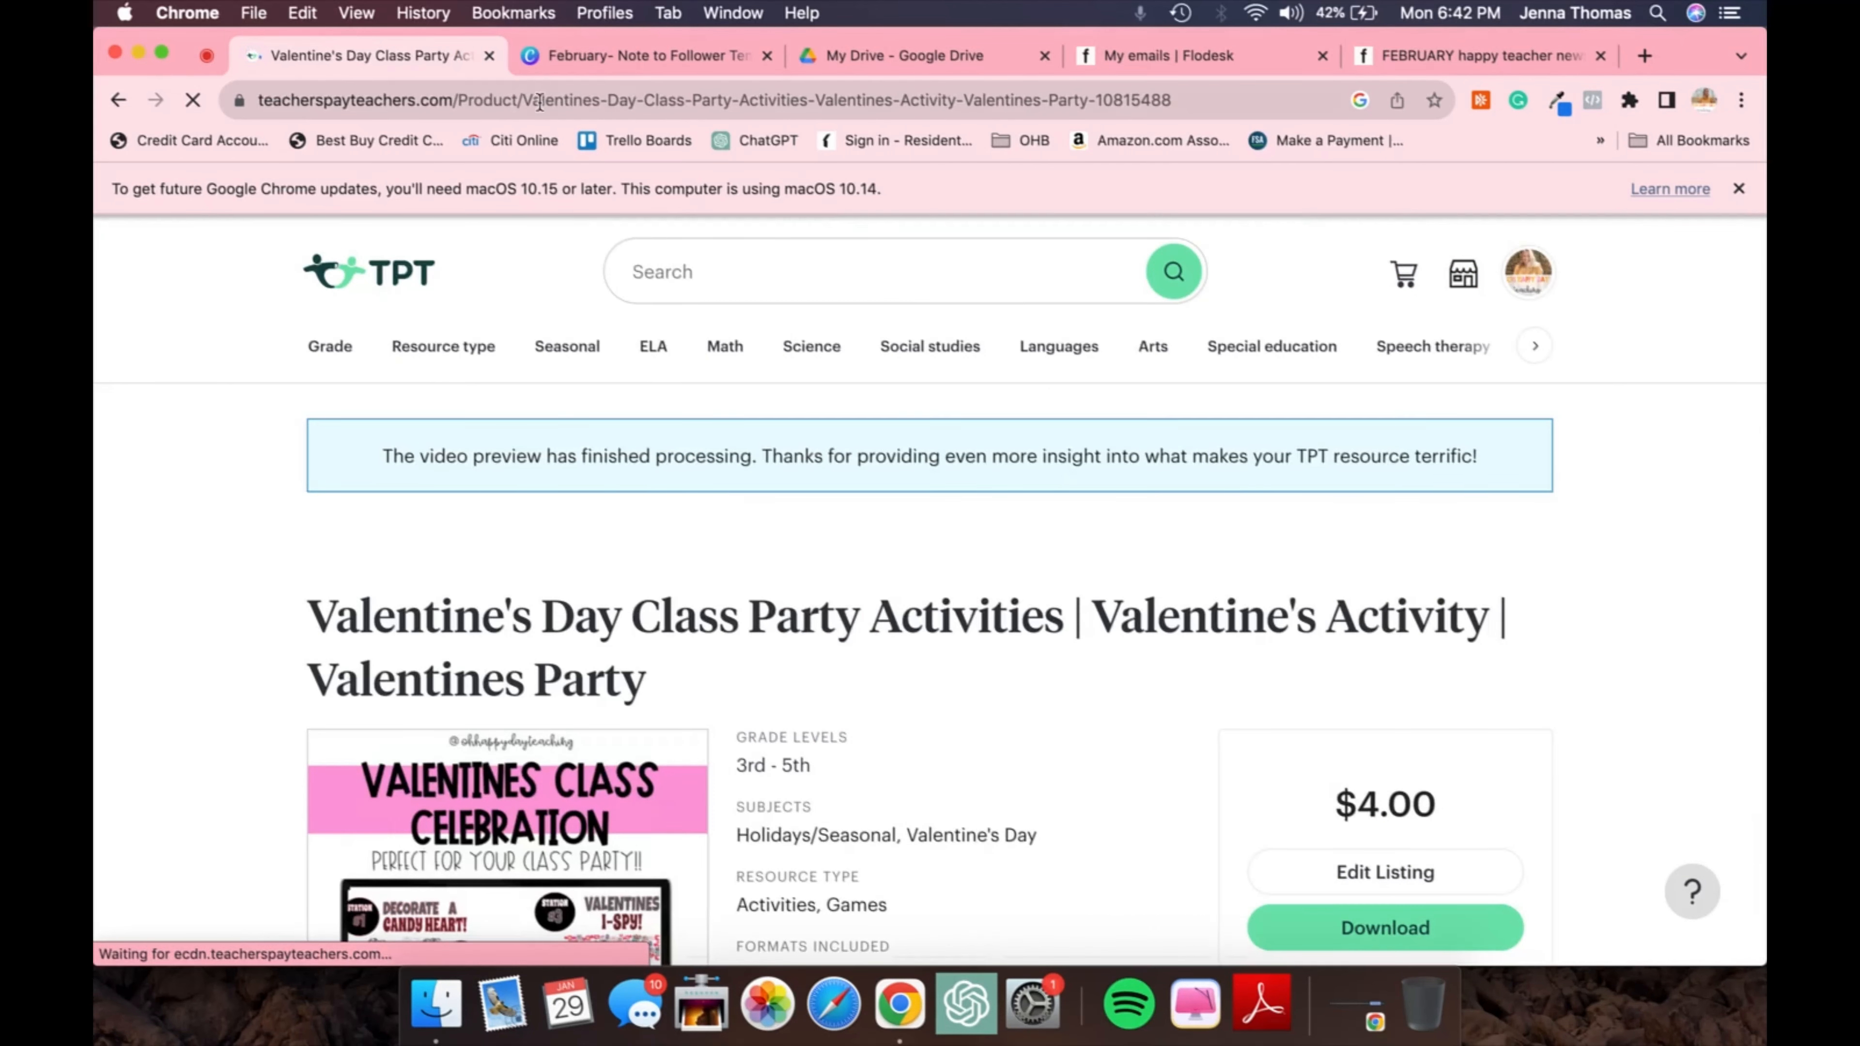
pyautogui.click(539, 102)
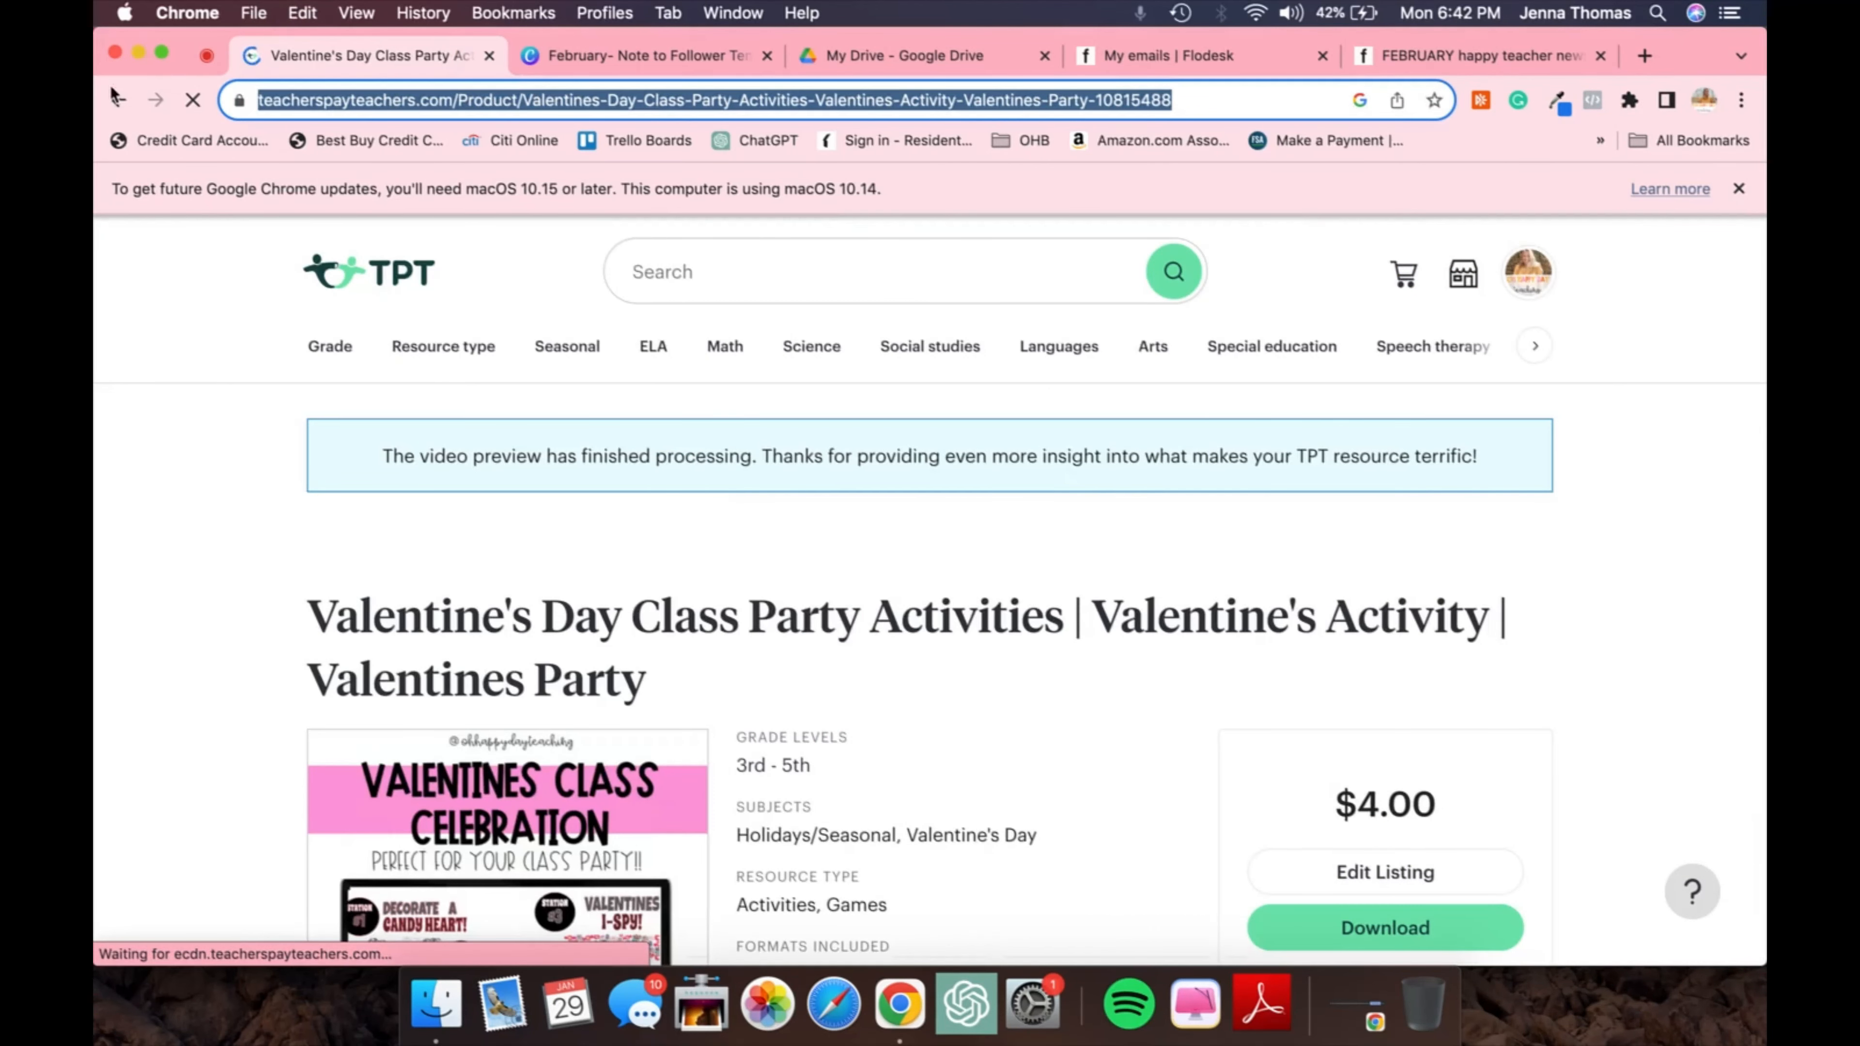
# Back in Canva, replace the link on the "Valentines Class Celebration" cover with the copied class party product address
pyautogui.click(570, 61)
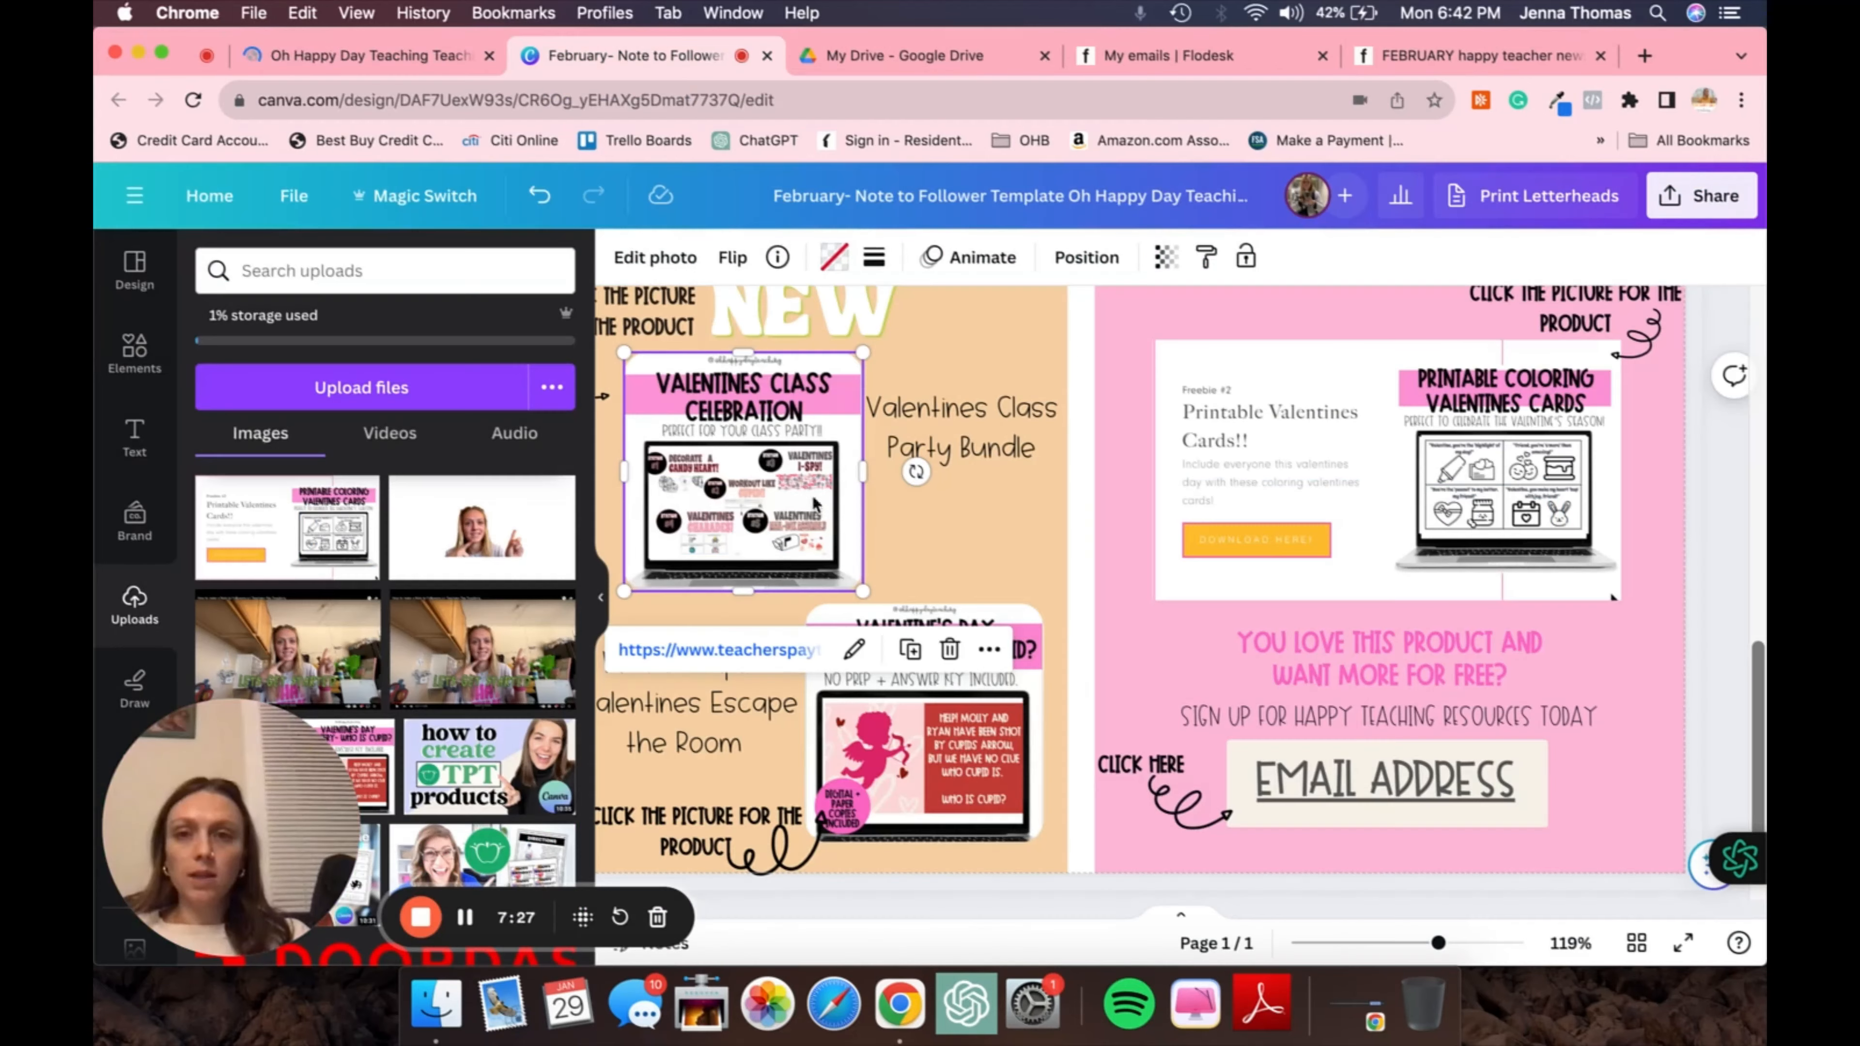
pyautogui.click(854, 649)
pyautogui.click(886, 435)
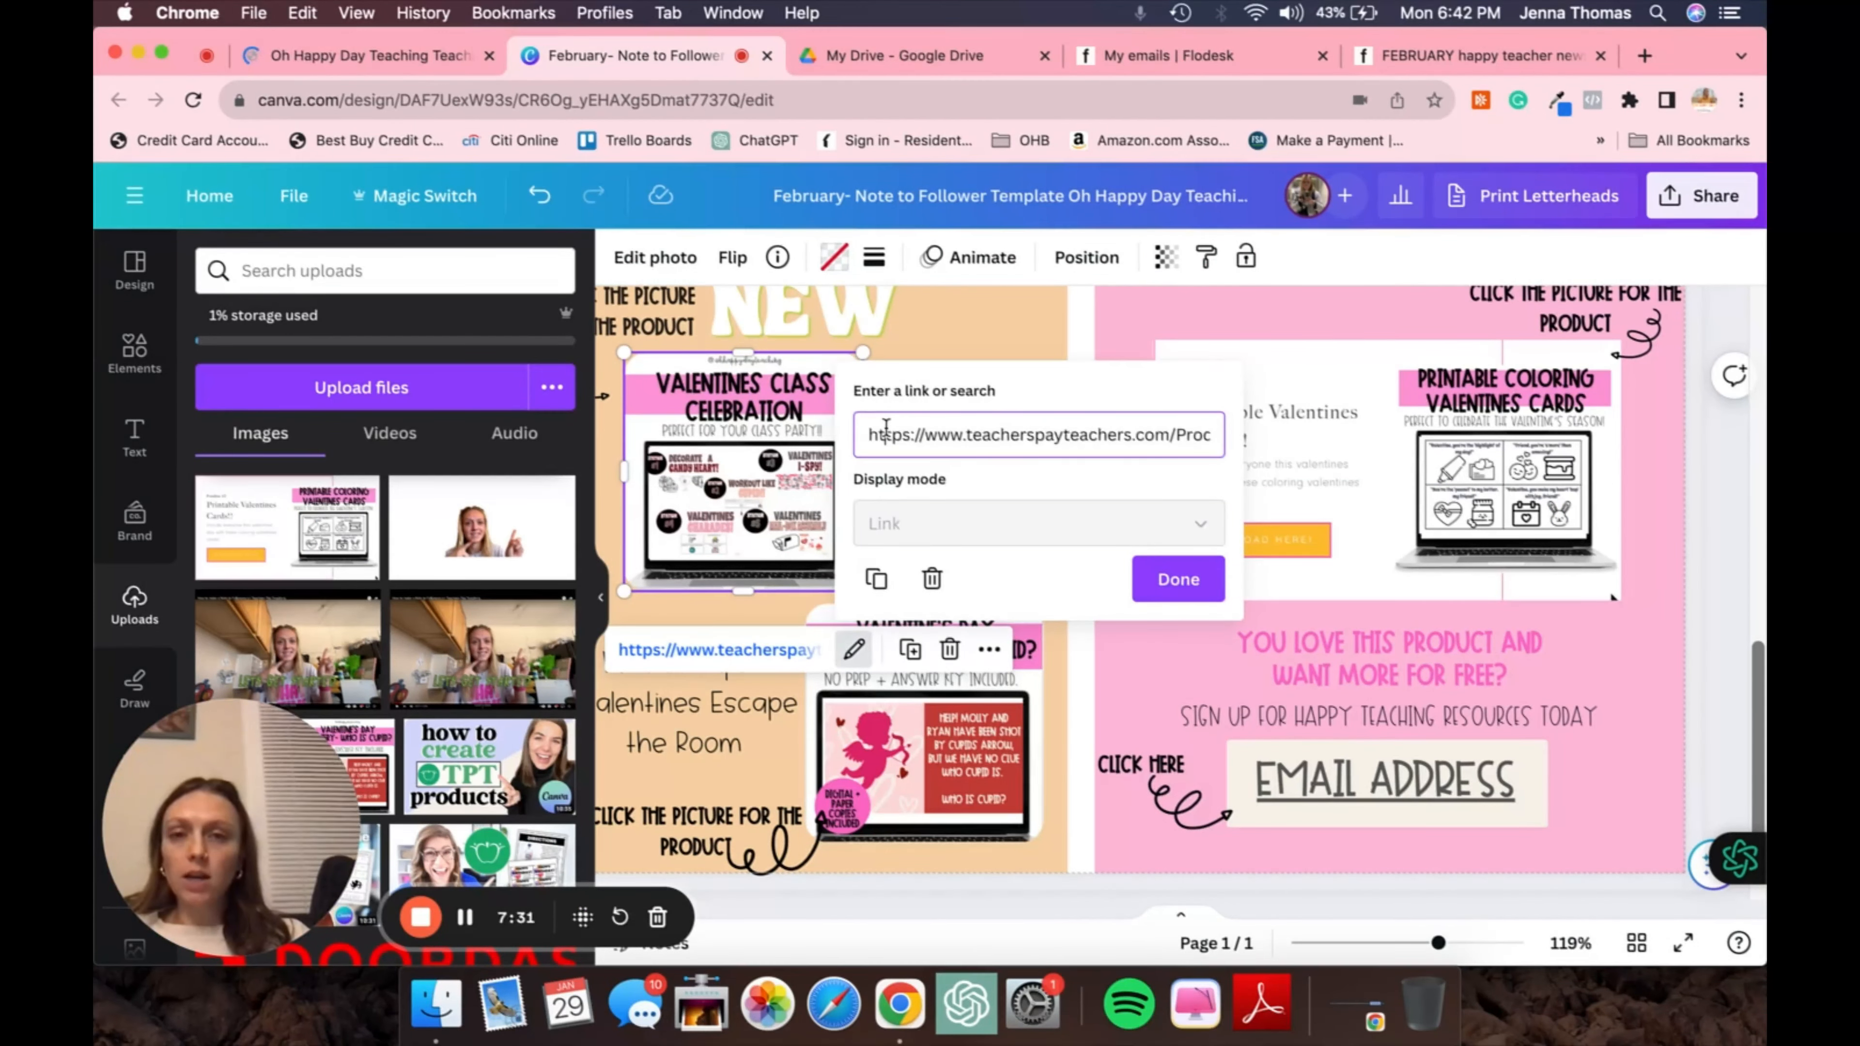
pyautogui.press('super+a')
pyautogui.press('super+v')
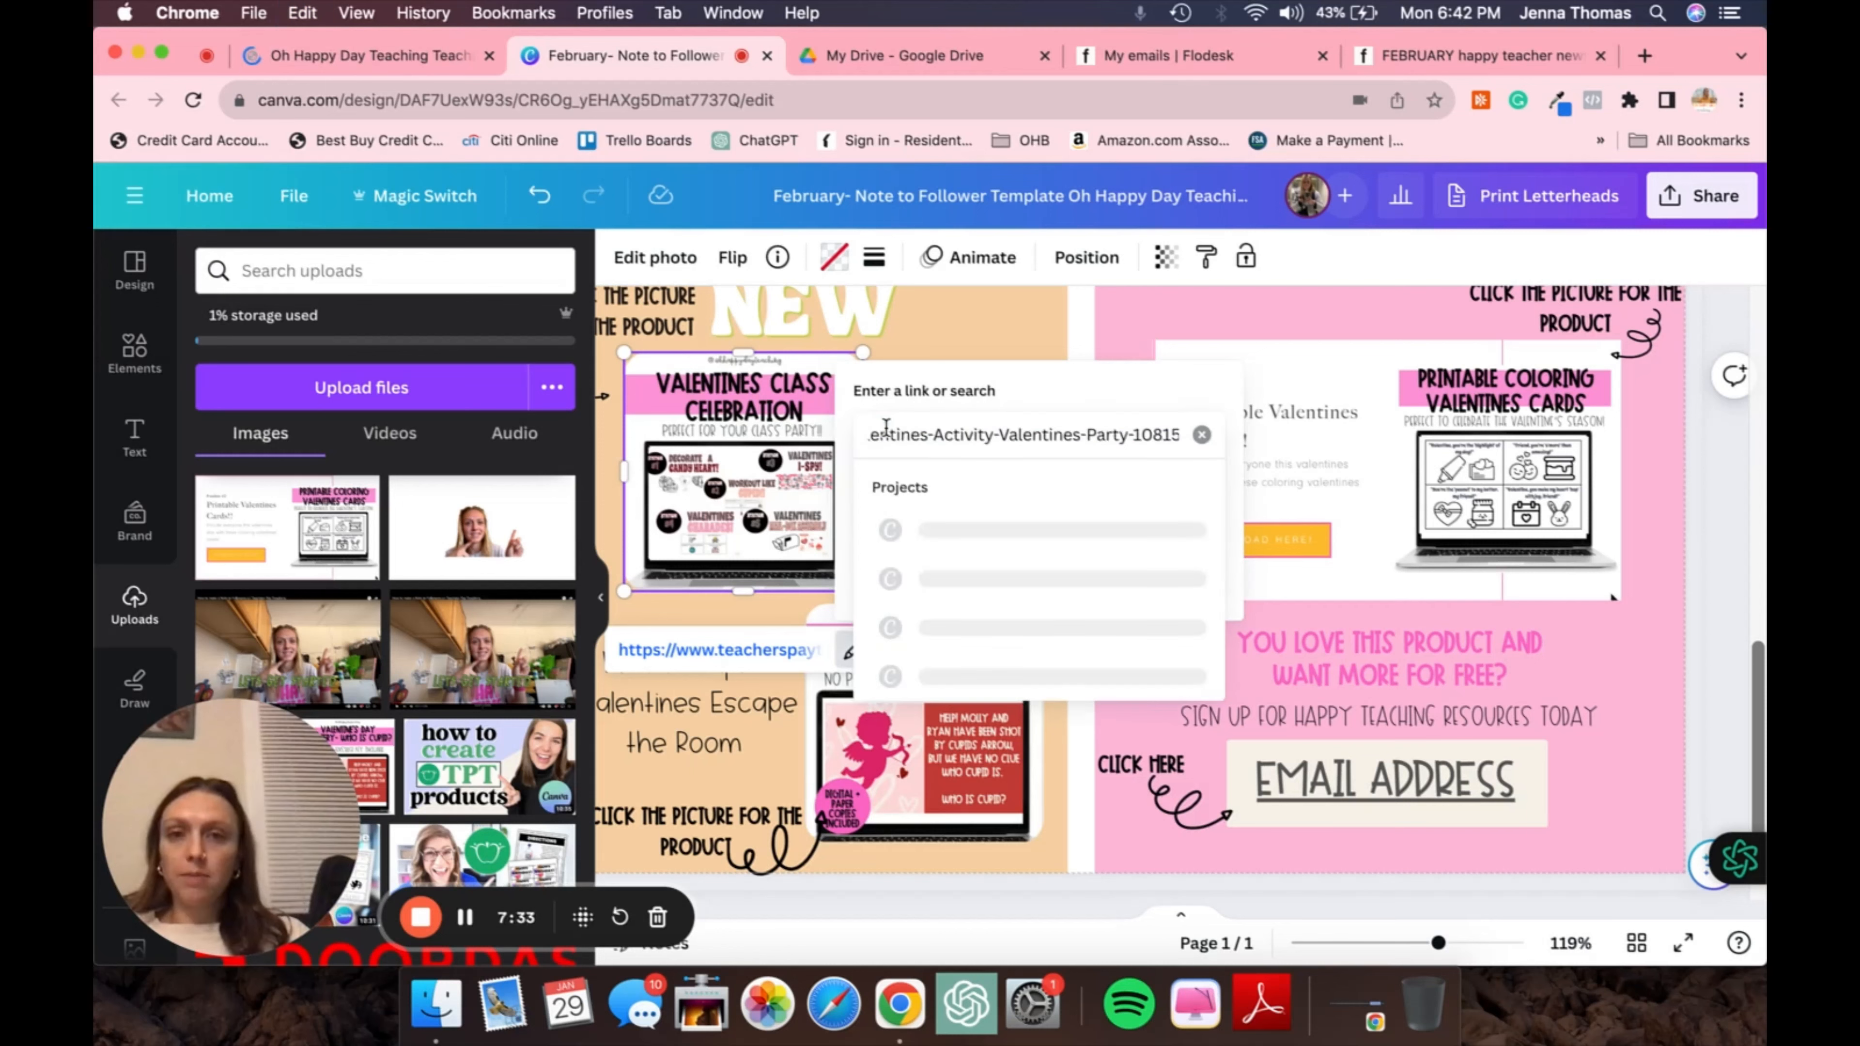
pyautogui.press('Return')
pyautogui.click(1179, 578)
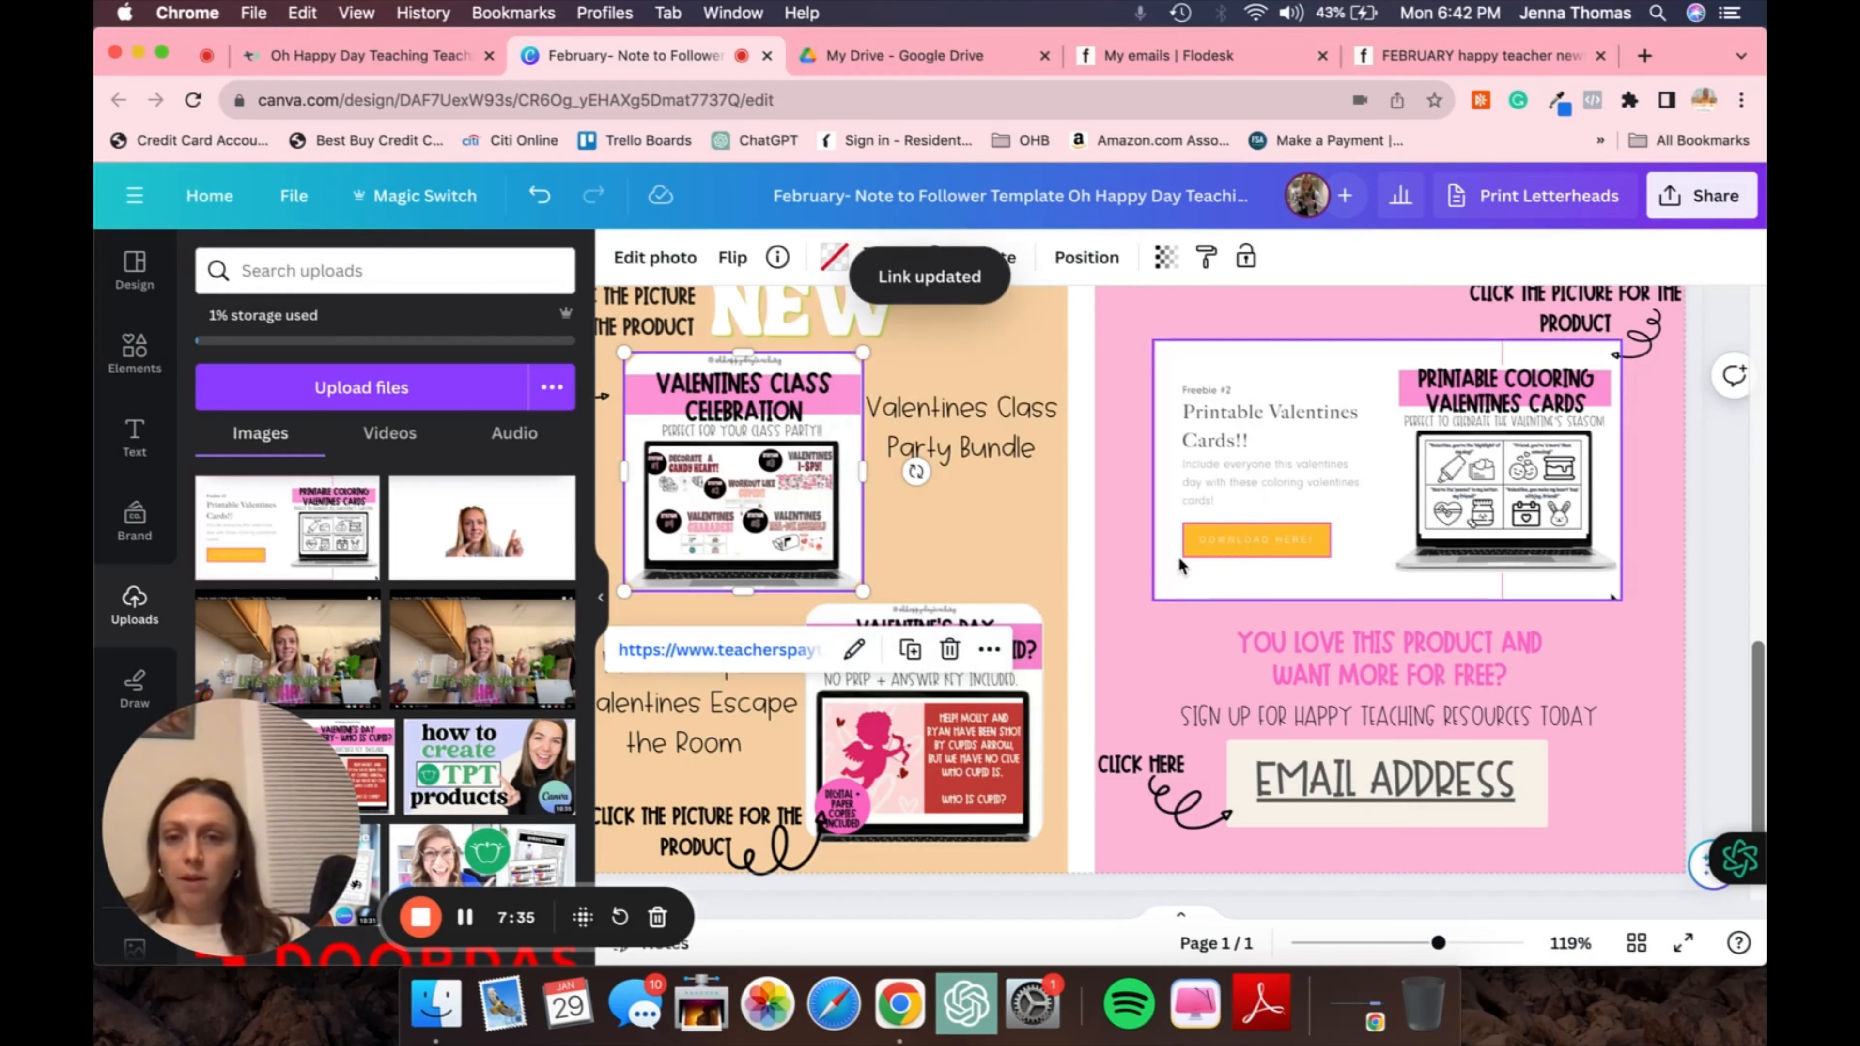
# In Teachers Pay Teachers, open the "Valentine's day mystery" Escape the Room product, copy its web address, and return to Canva
pyautogui.click(337, 50)
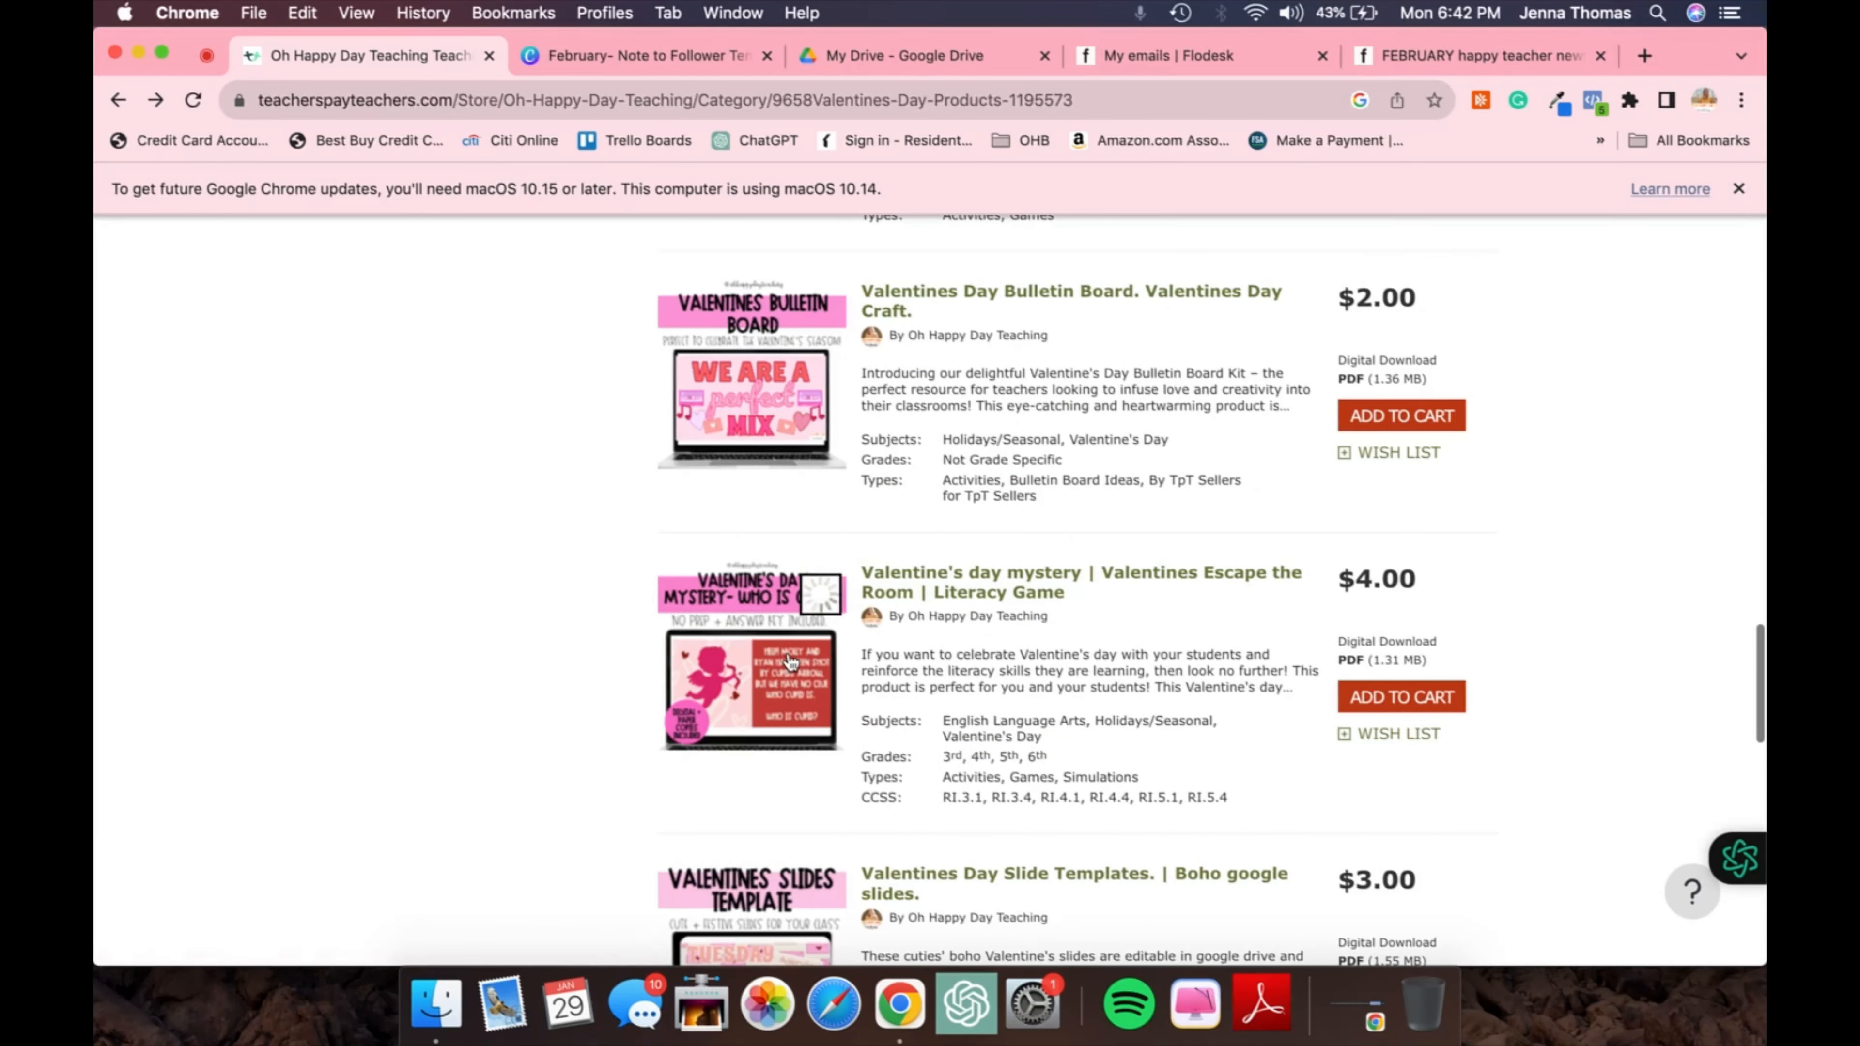
pyautogui.click(539, 97)
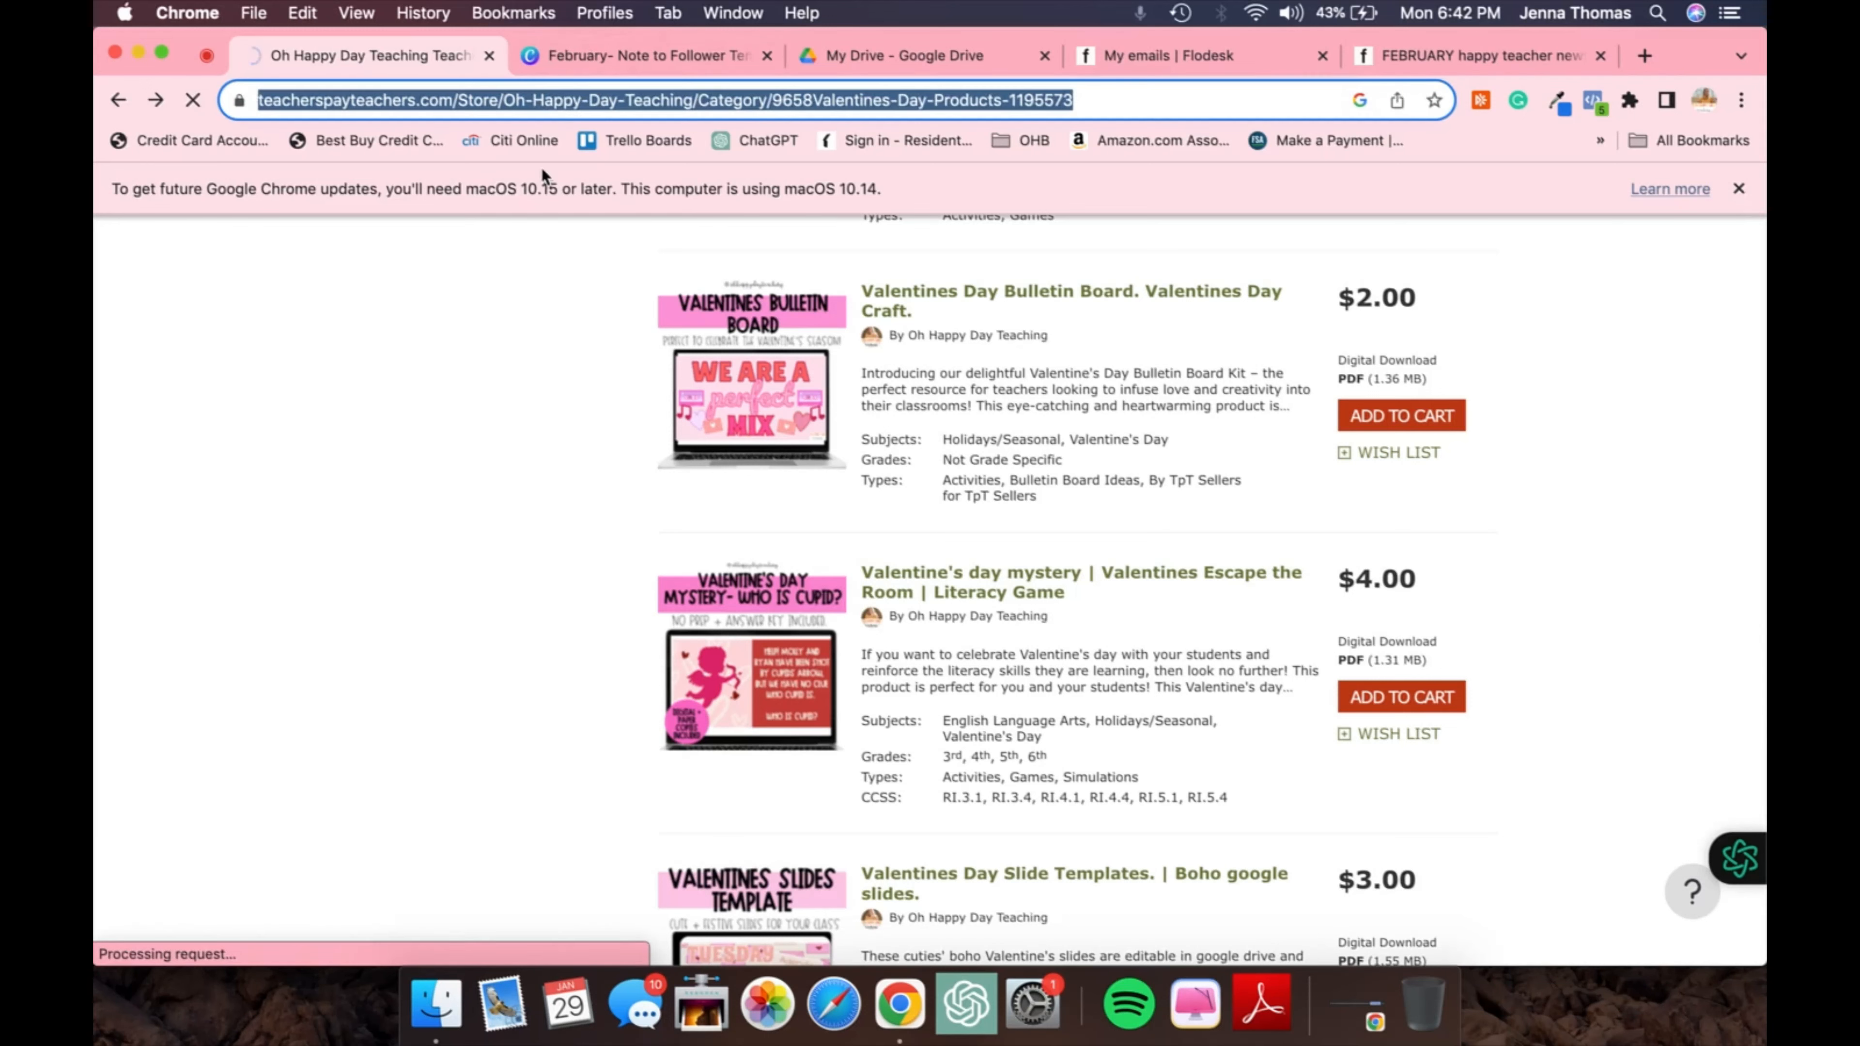
pyautogui.click(628, 51)
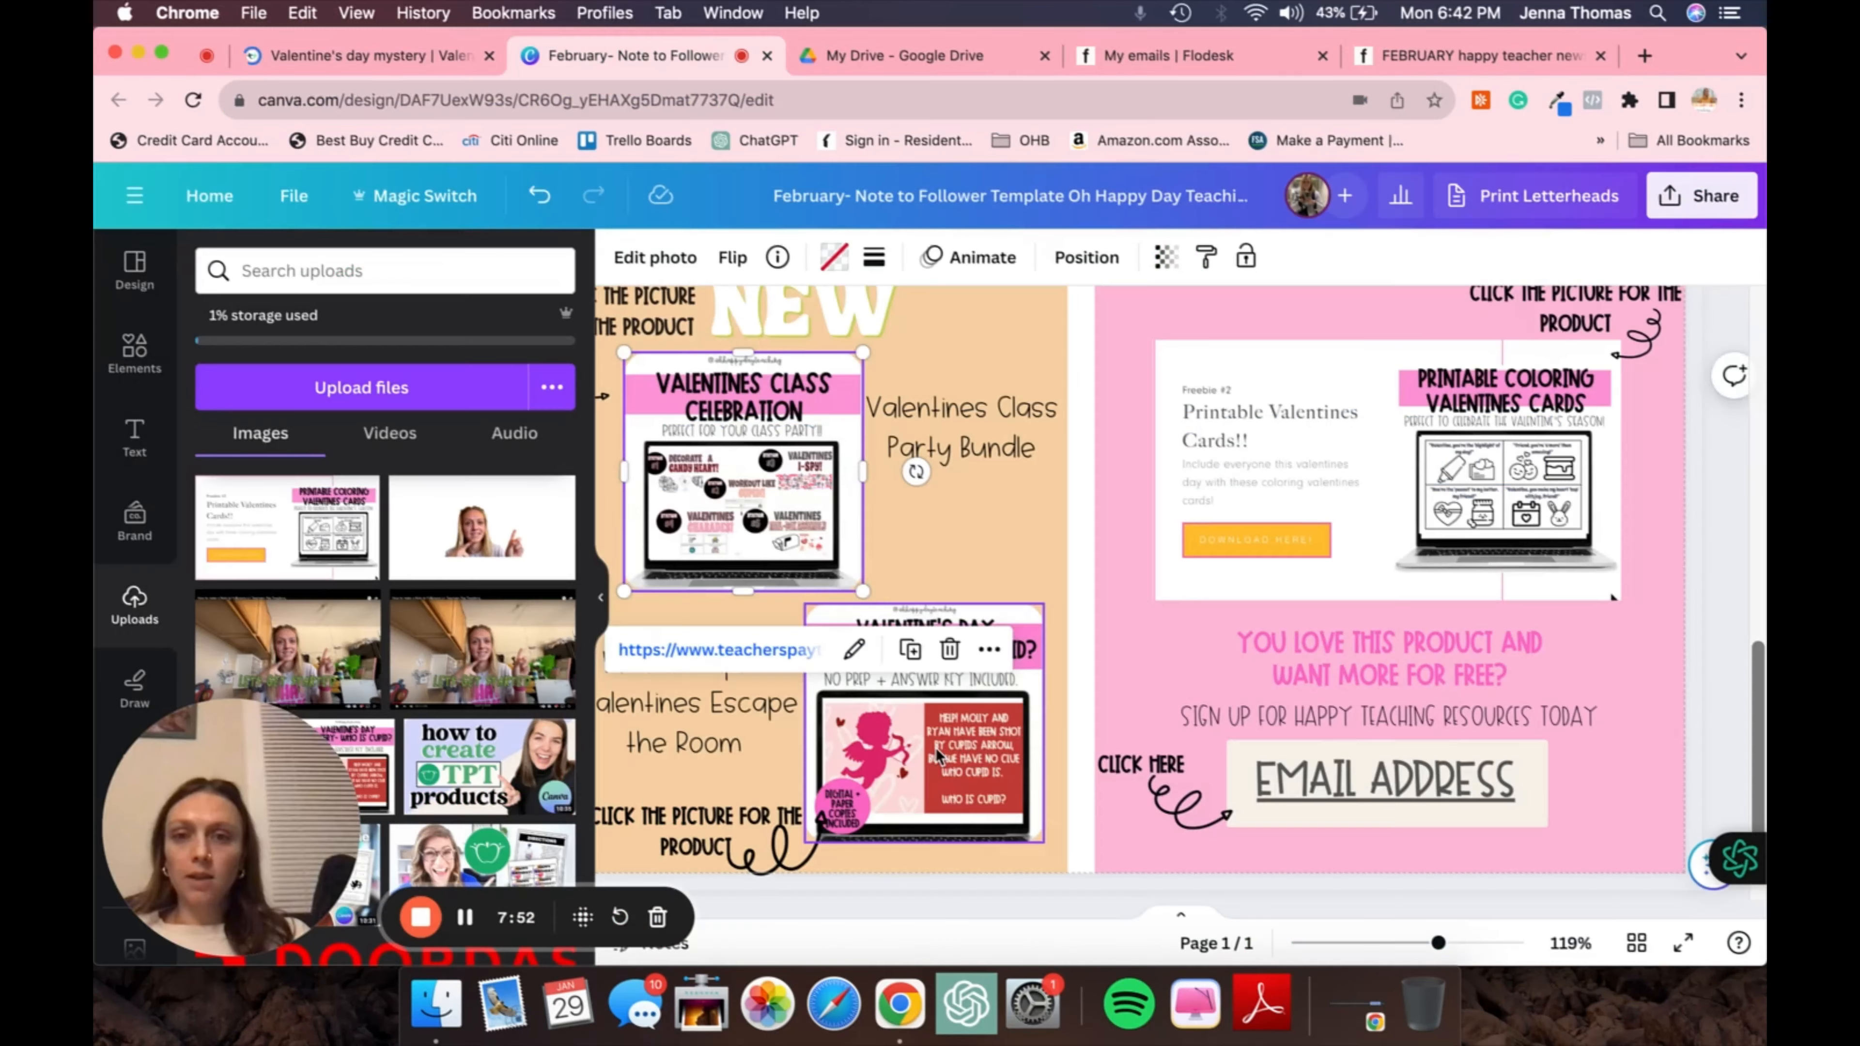
# Replace the link on the "Valentine's Day Mystery- Who Is Cupid?" cover with the copied Escape the Room product address
pyautogui.click(936, 749)
pyautogui.click(970, 545)
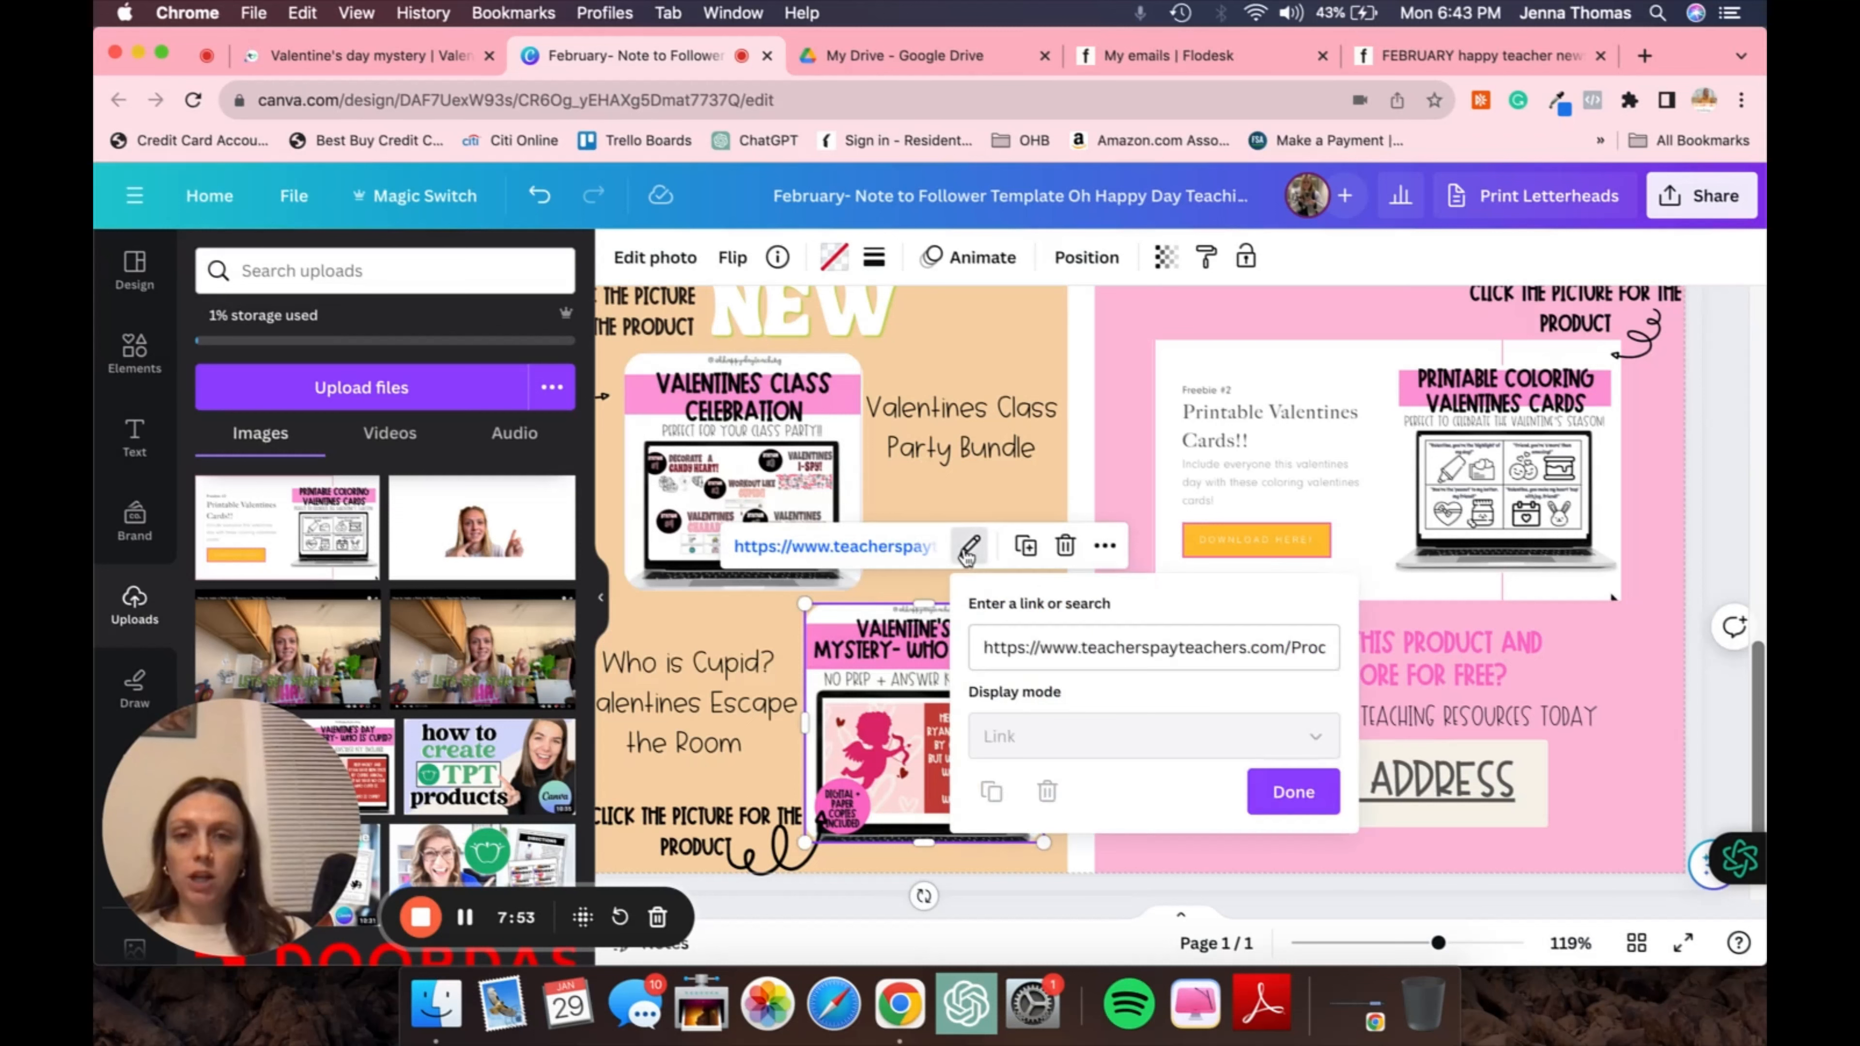
pyautogui.click(1023, 645)
pyautogui.press('super+a')
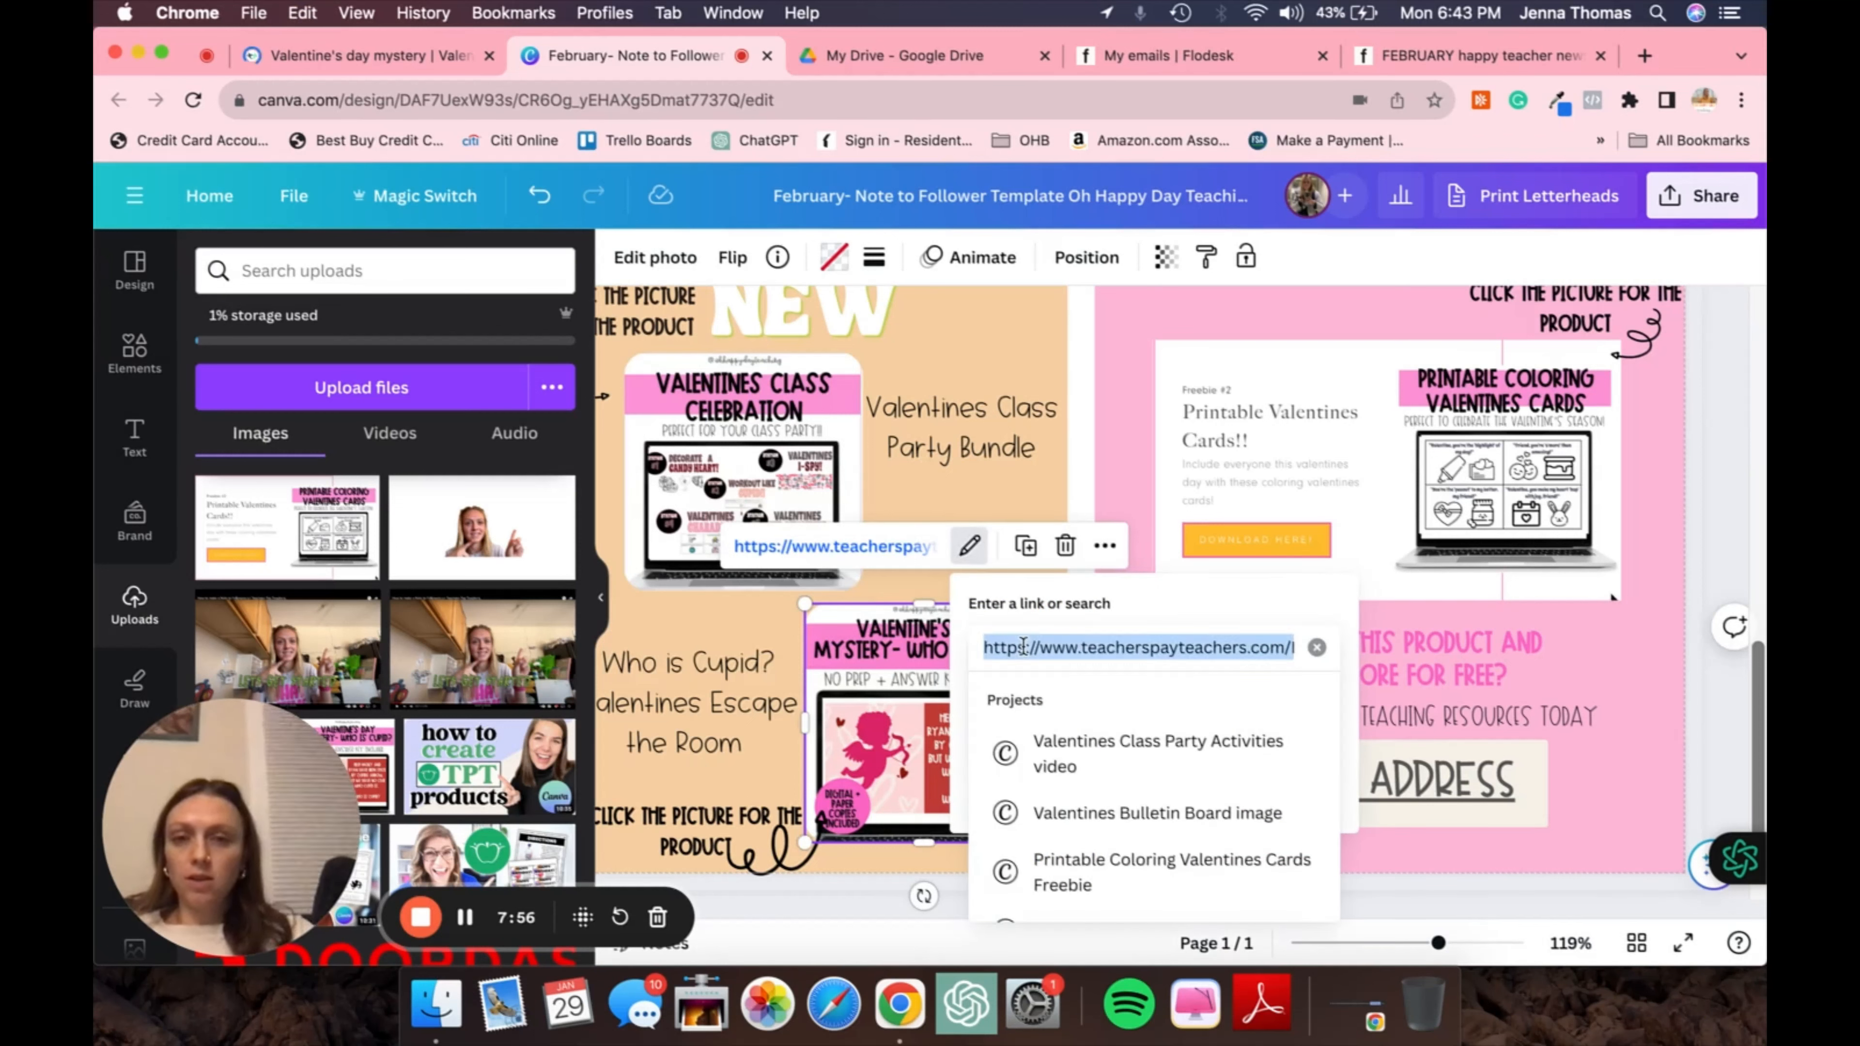
pyautogui.press('BackSpace')
pyautogui.press('super+v')
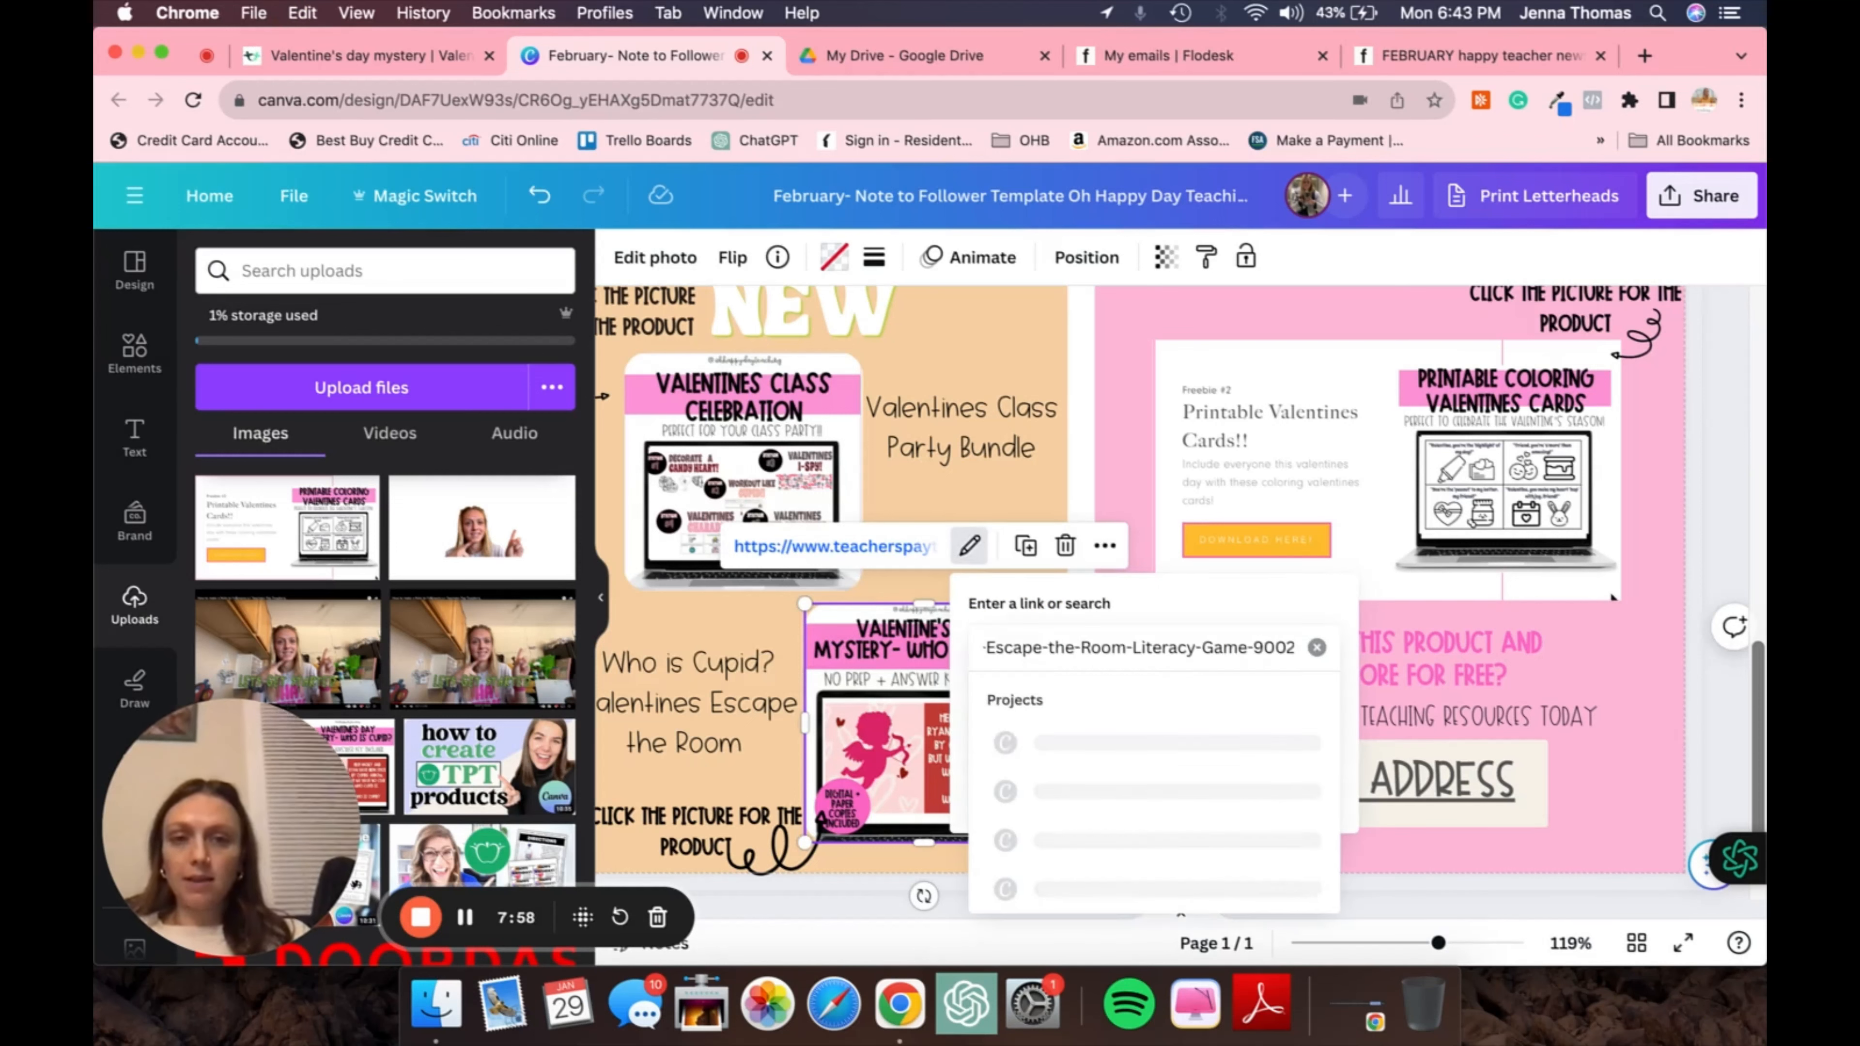
pyautogui.press('Return')
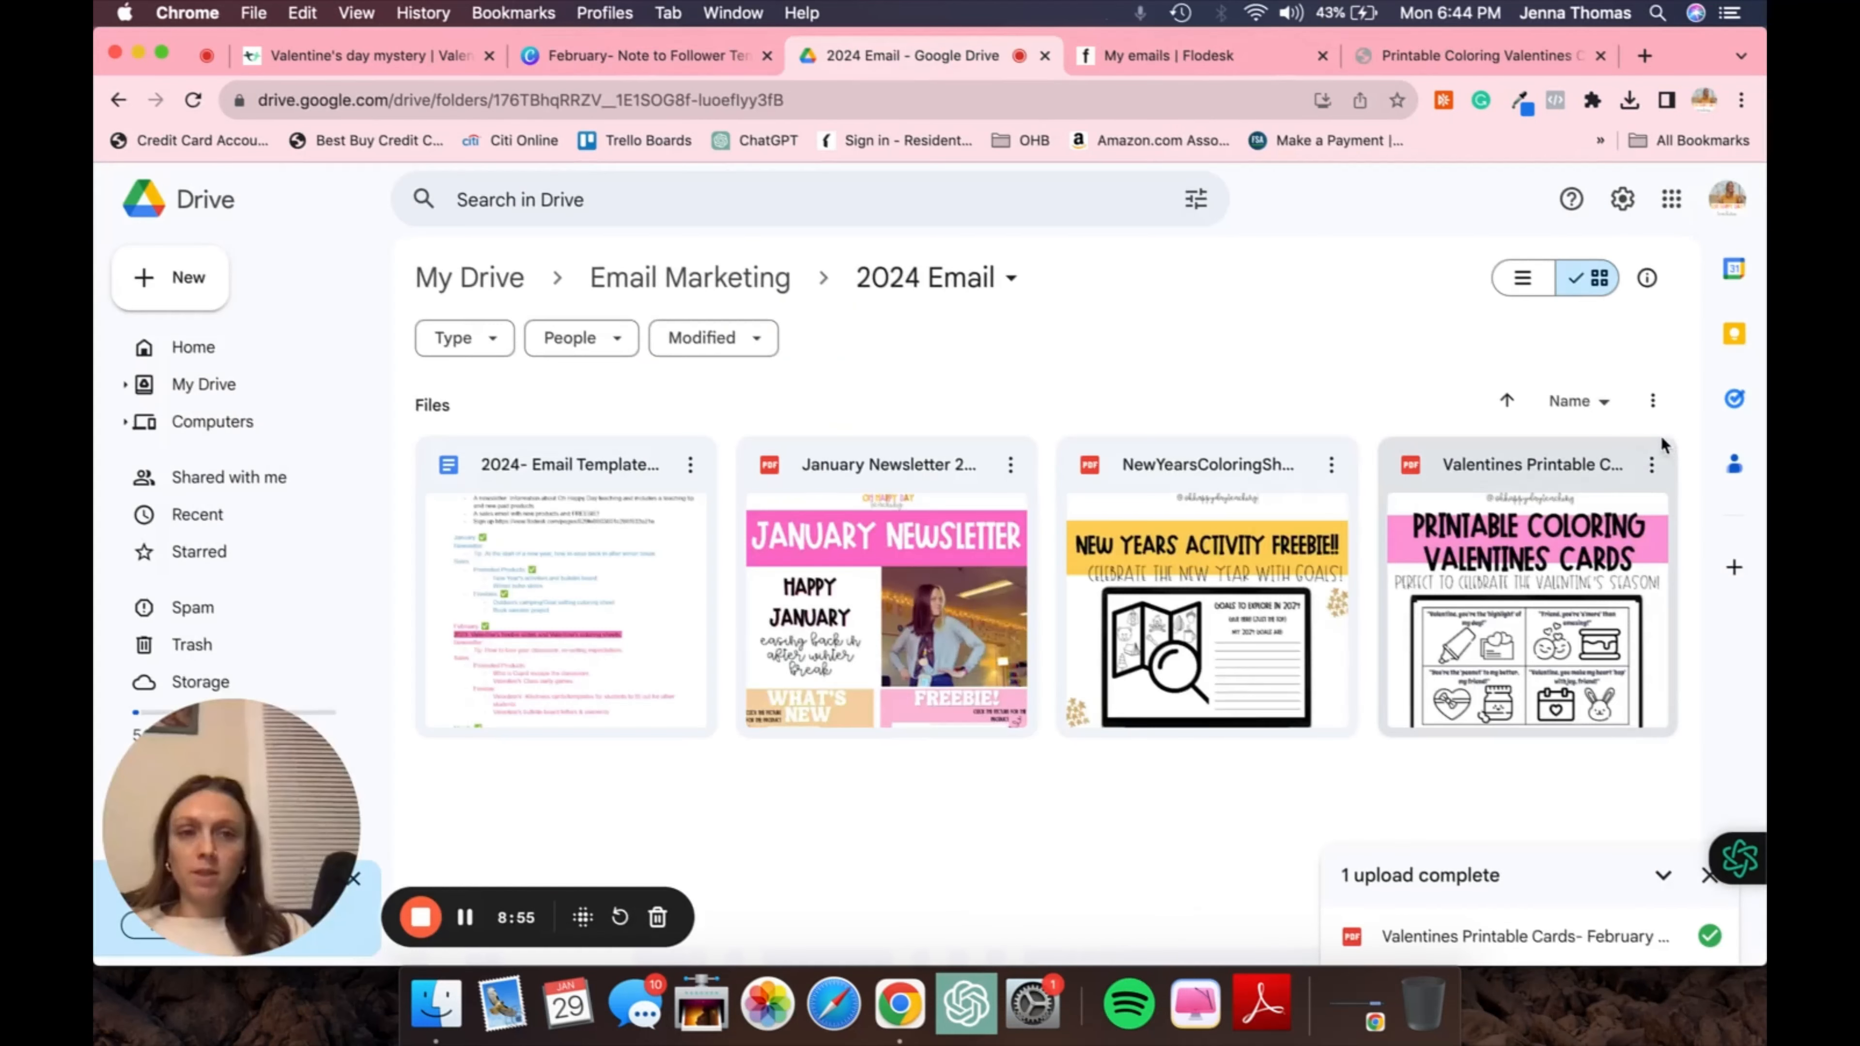
# Set general access of the "Valentines Printable Cards- February Freebie" PDF to Anyone with the link and copy its link
pyautogui.click(1644, 473)
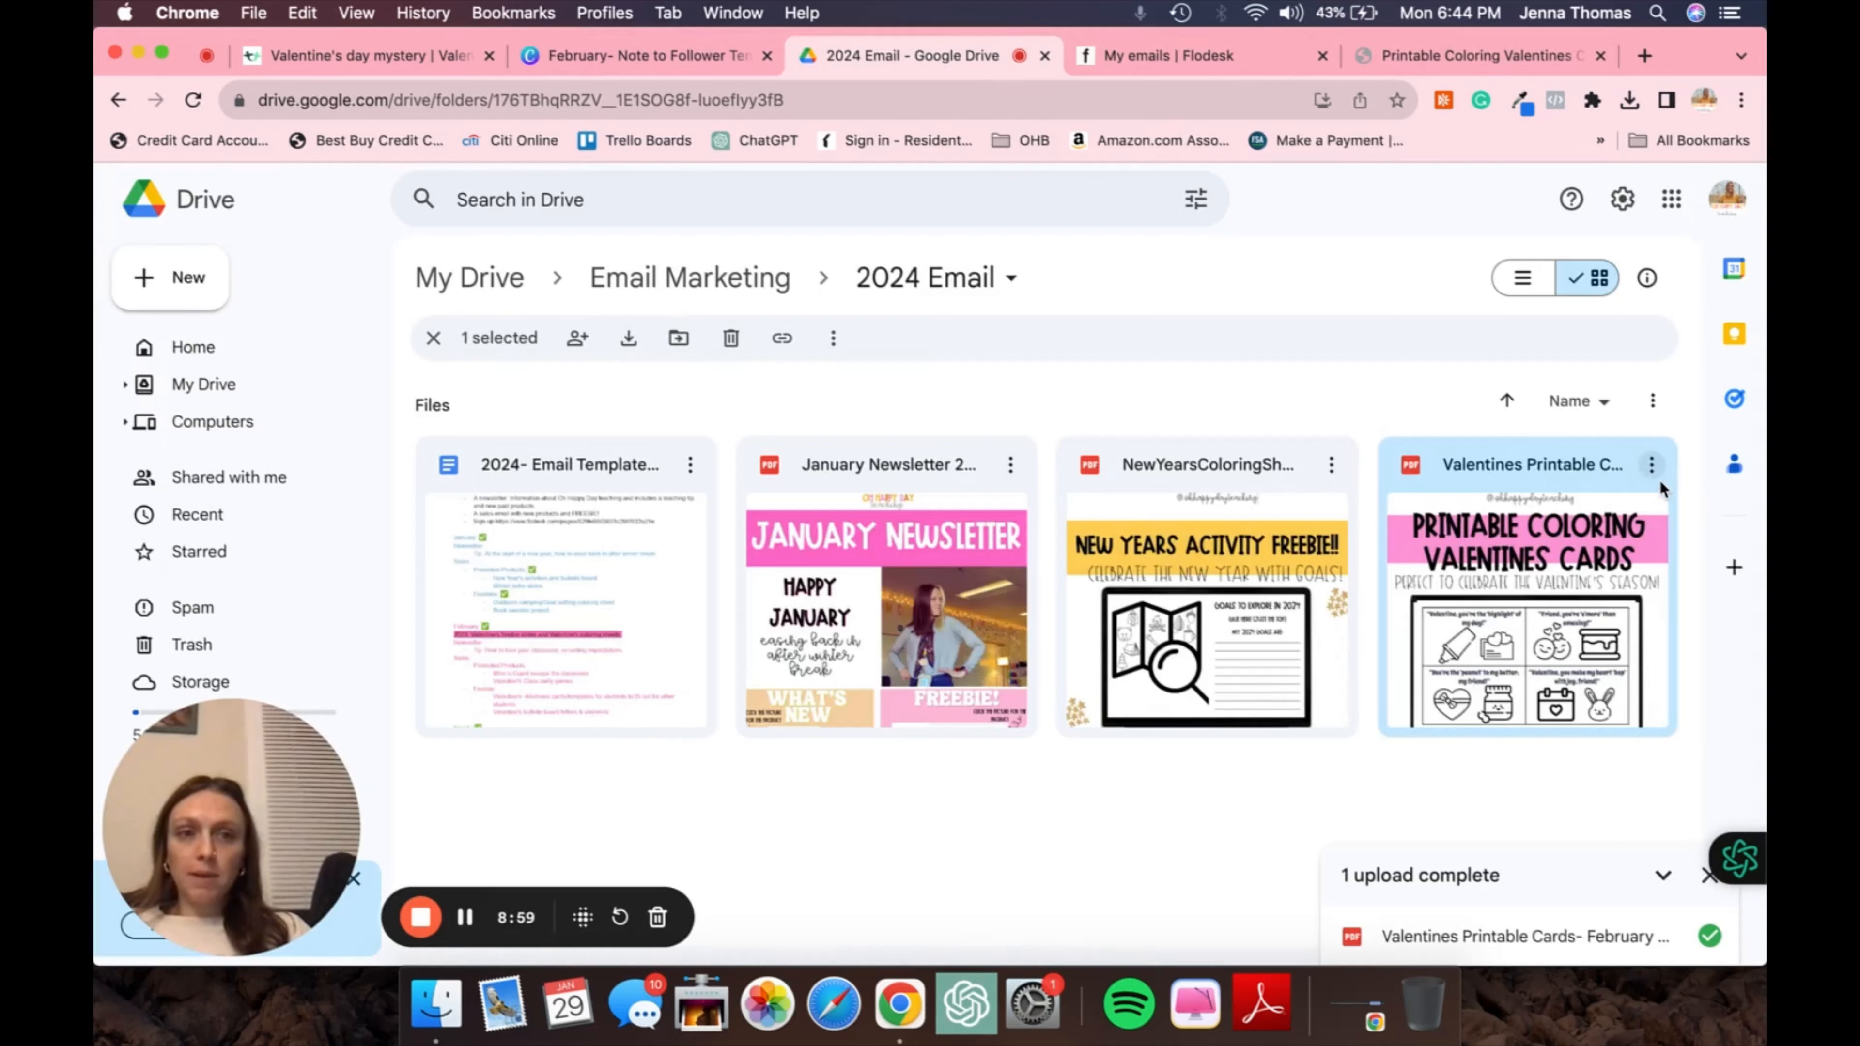
pyautogui.click(1653, 467)
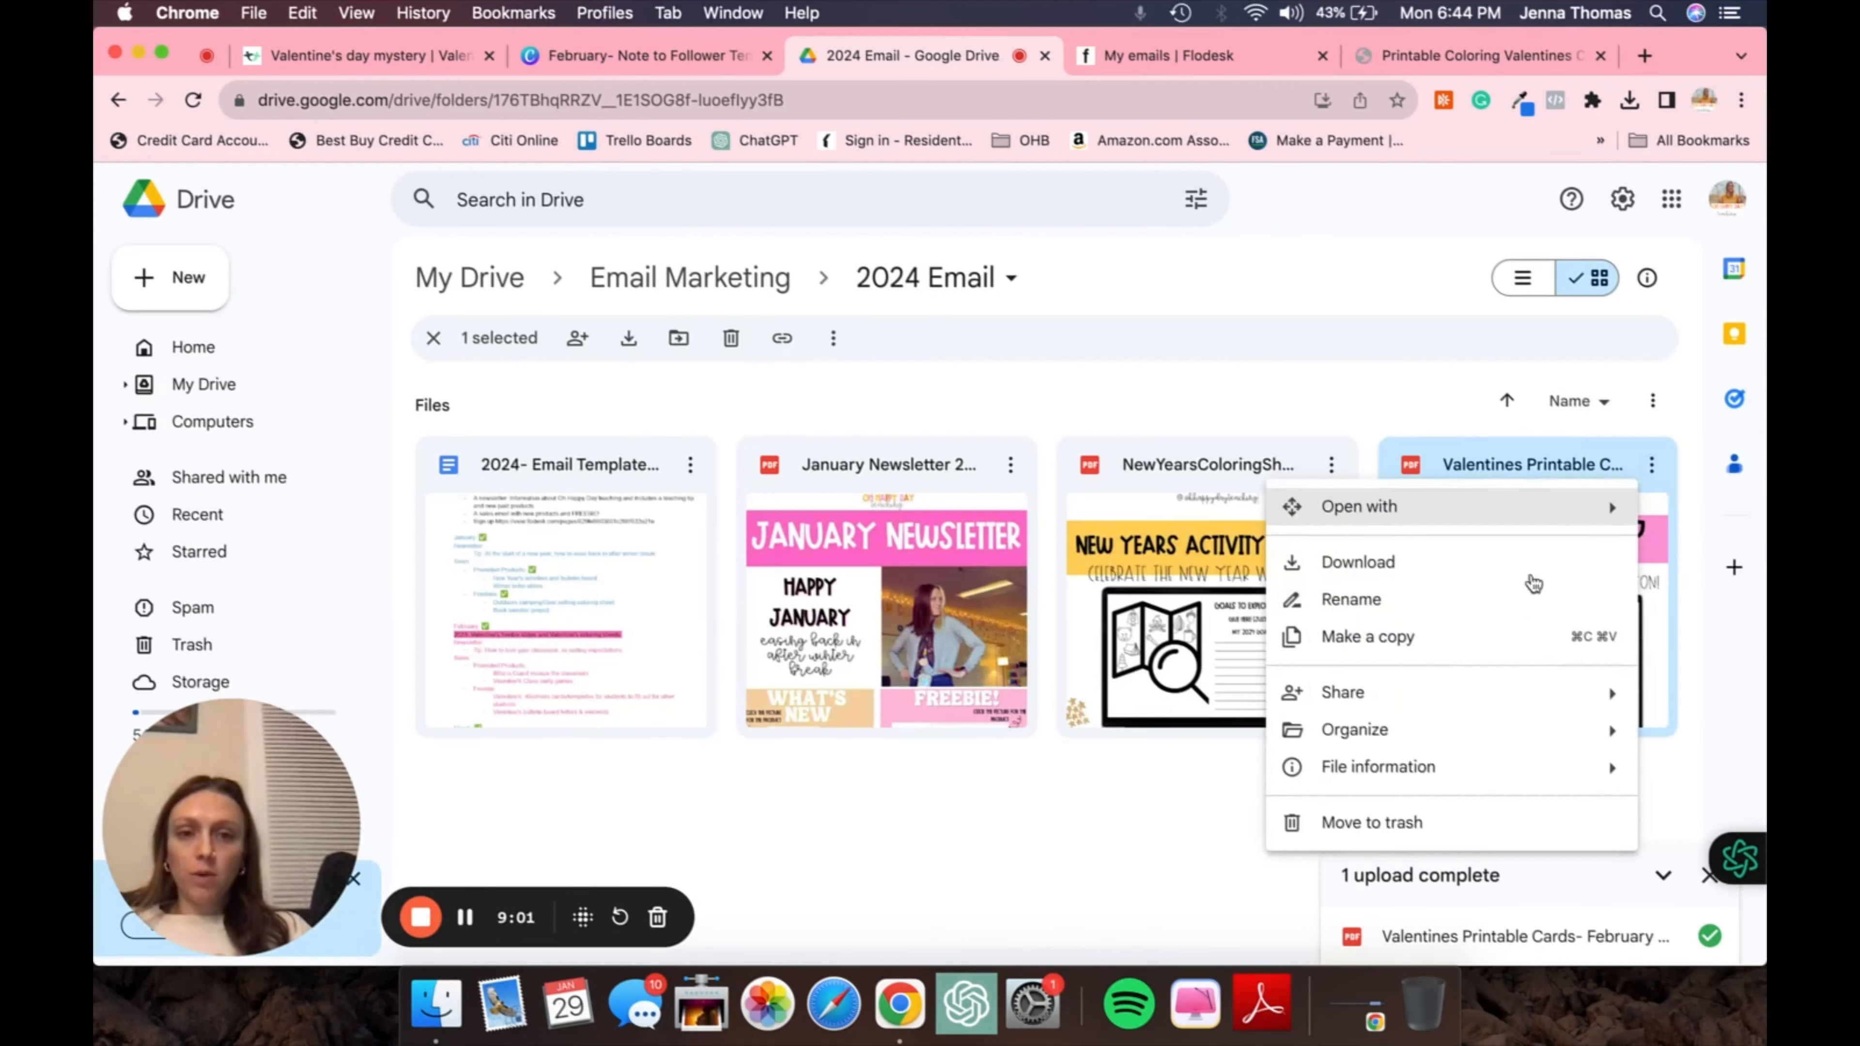
pyautogui.moveTo(1433, 705)
pyautogui.click(1065, 714)
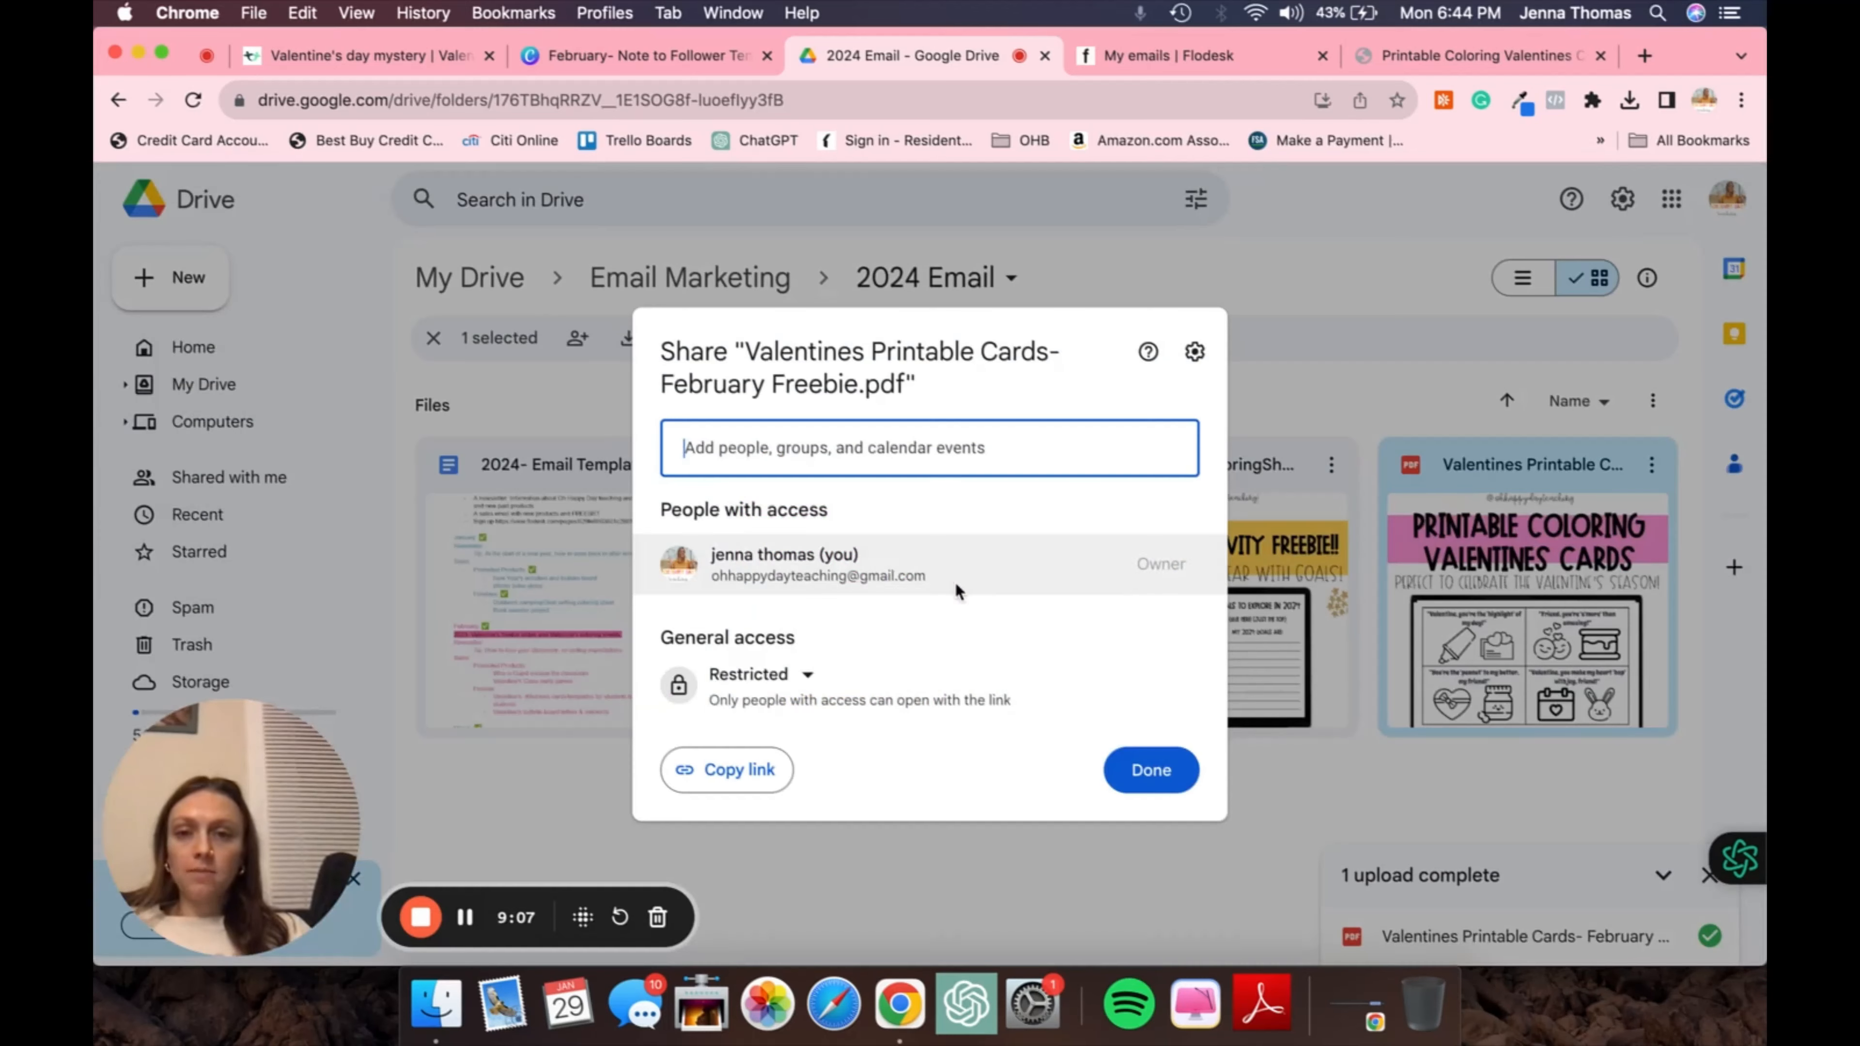
pyautogui.click(762, 685)
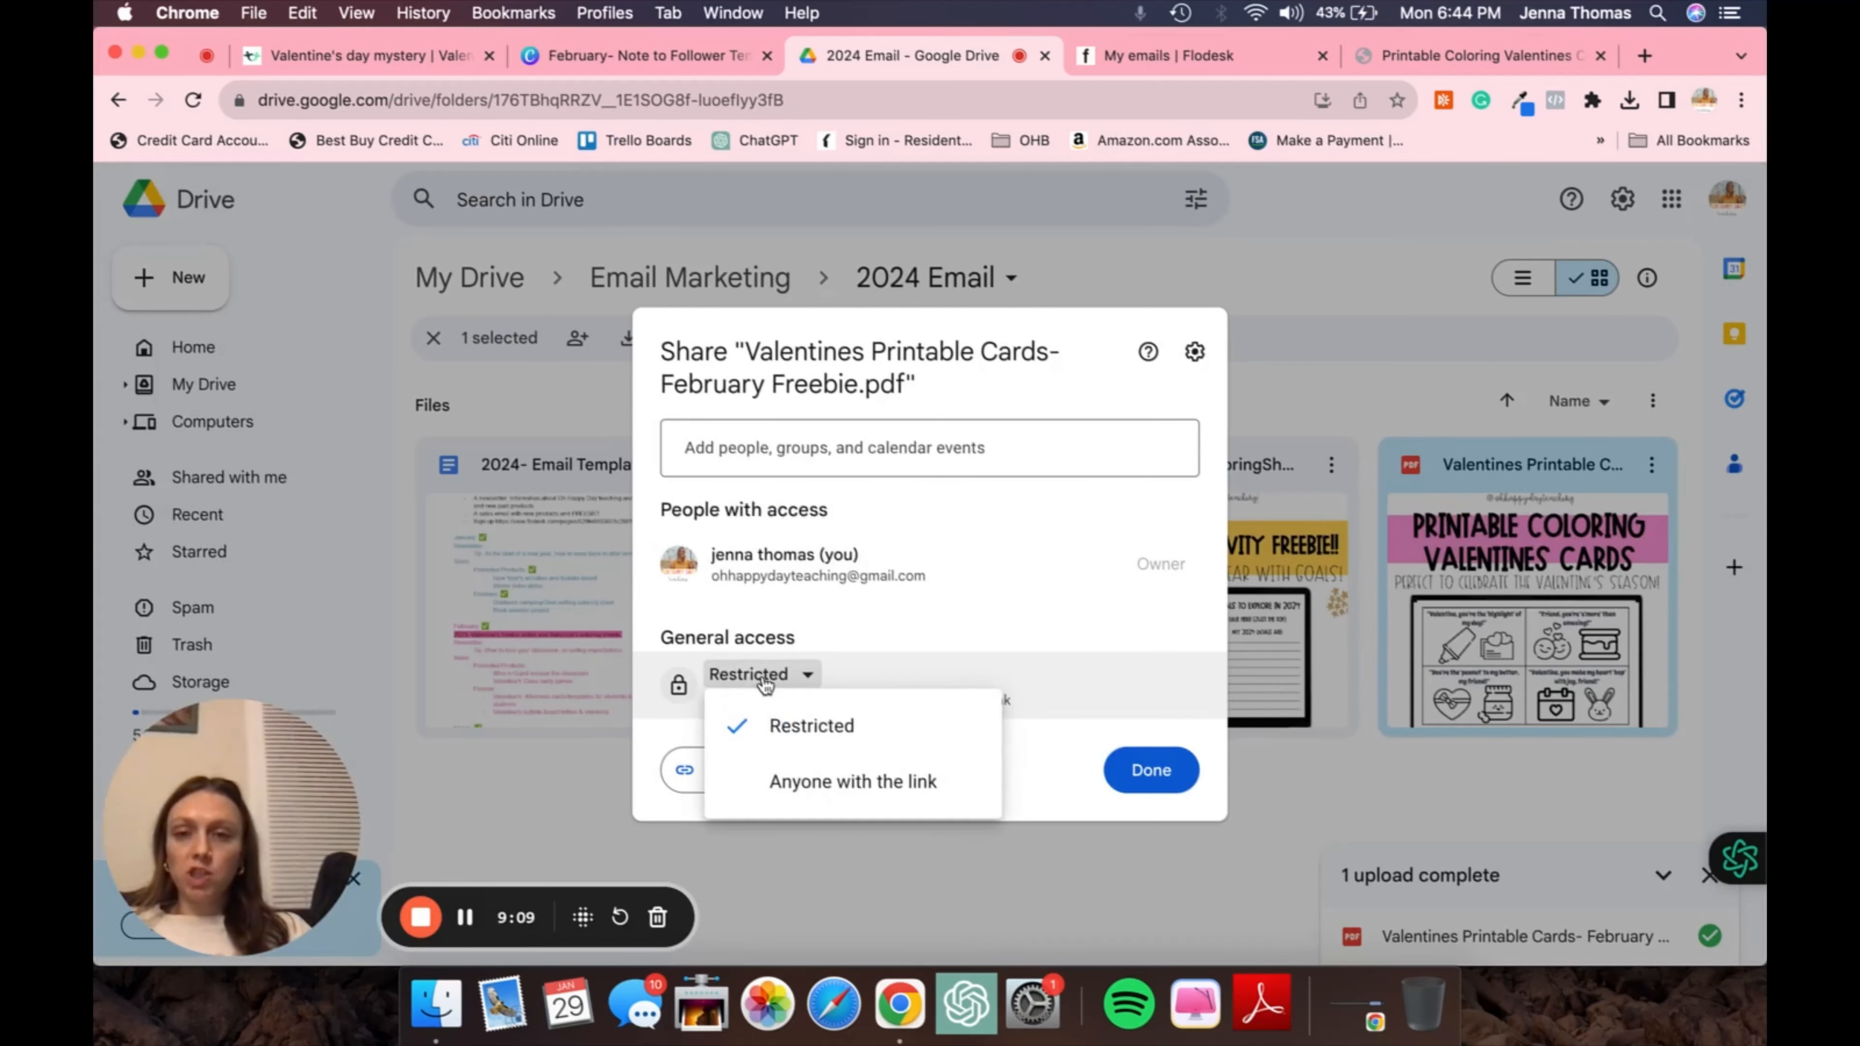
pyautogui.click(824, 777)
pyautogui.click(743, 805)
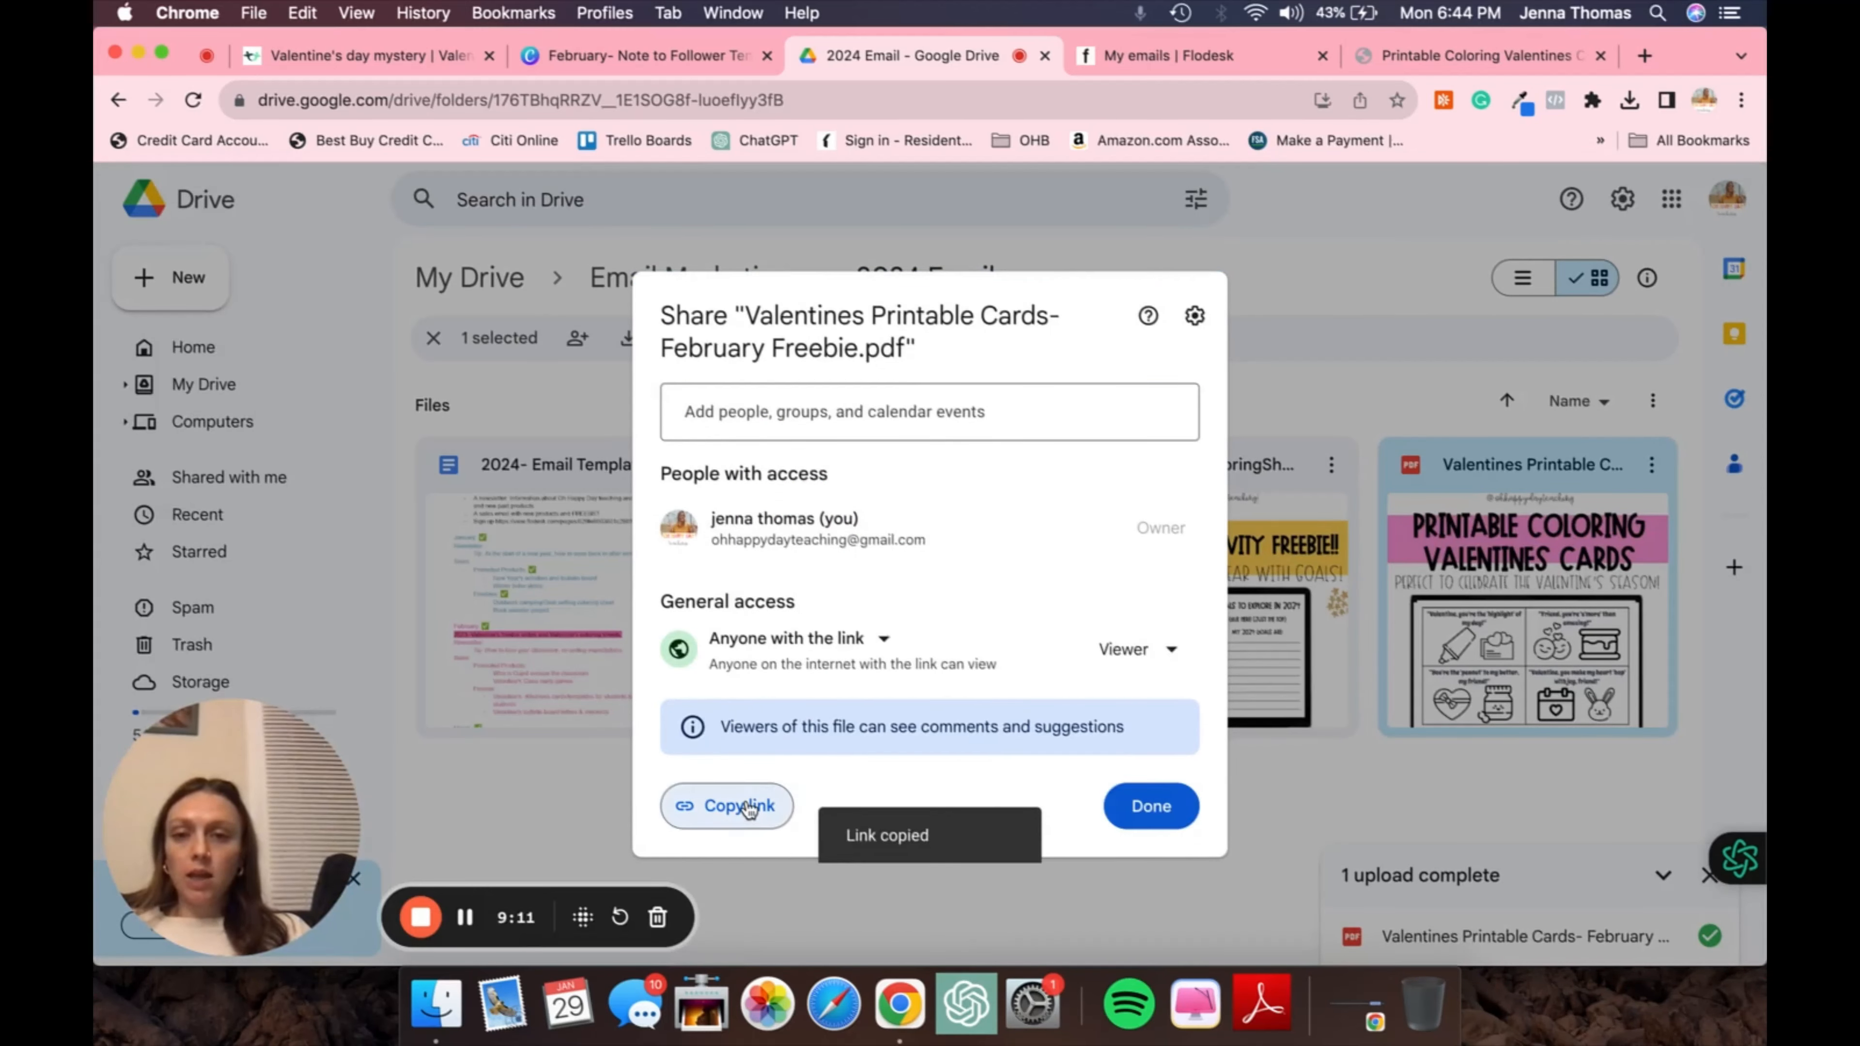
# Switch to Canva and link the Printable Valentines Cards freebie image to the copied Drive address
pyautogui.click(559, 64)
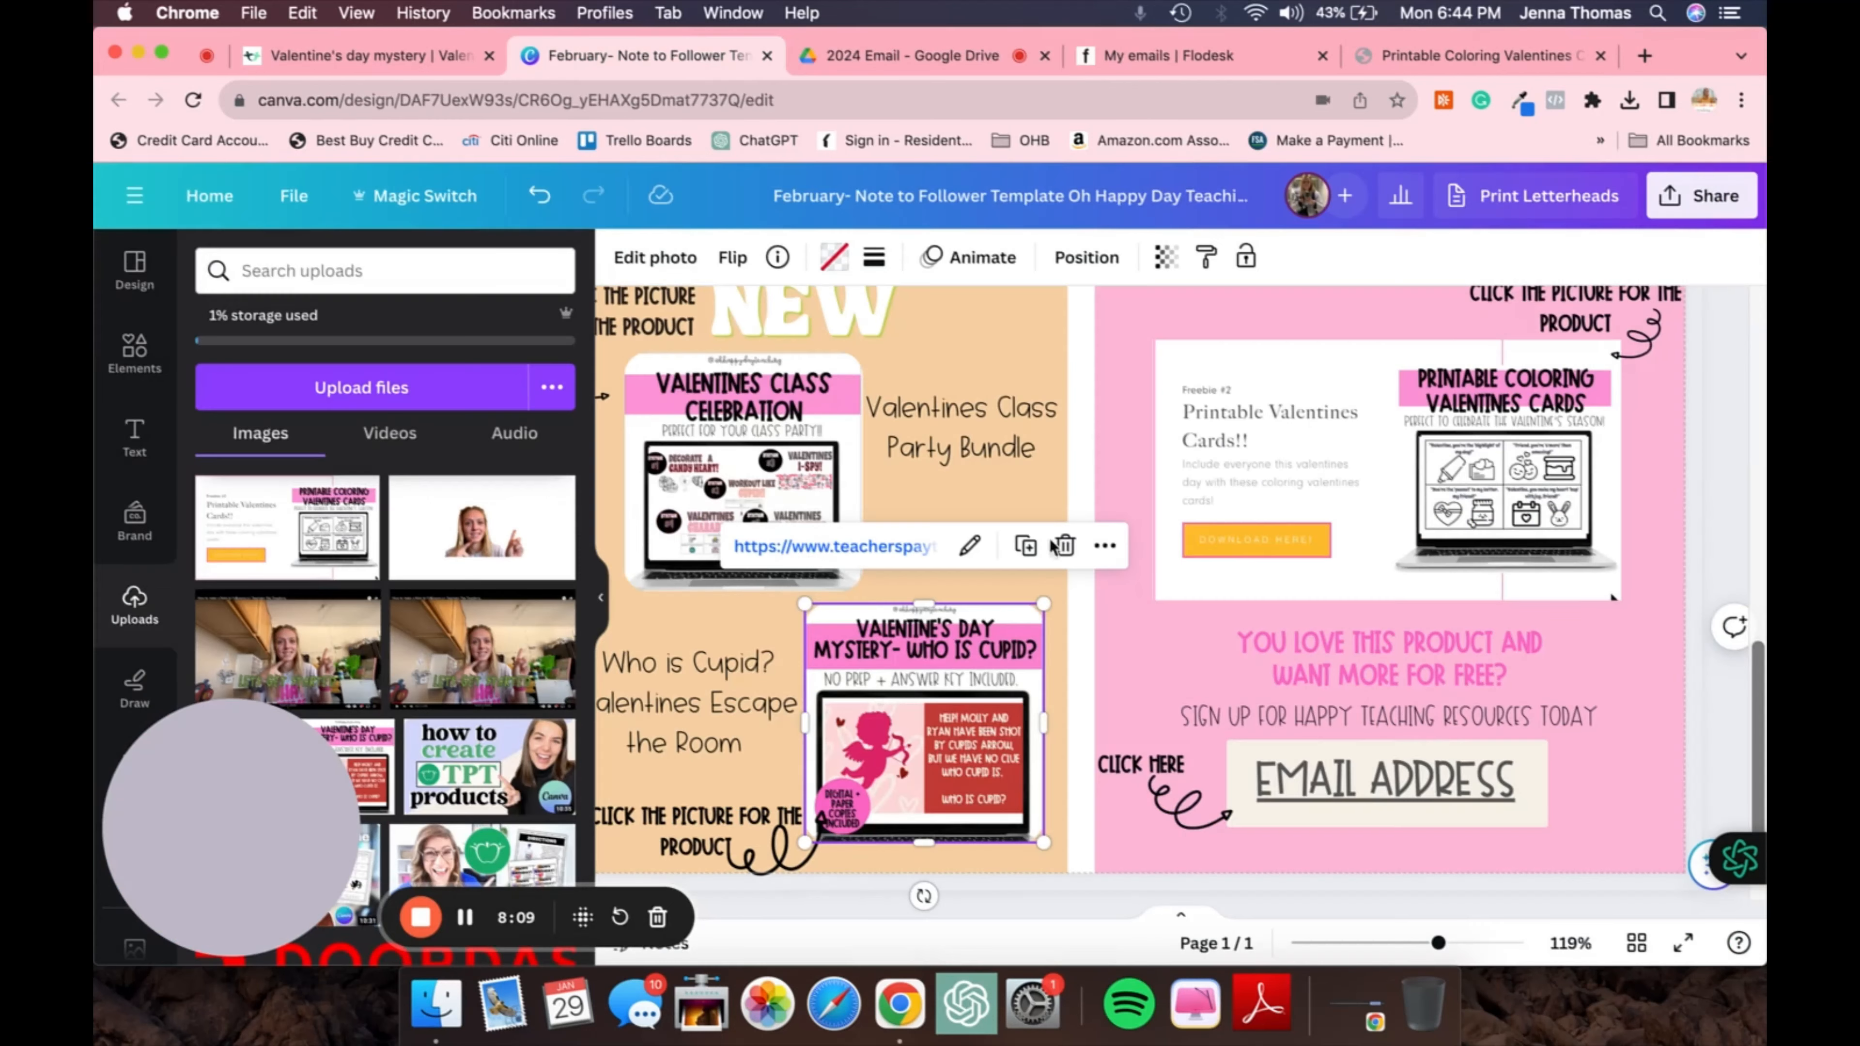
pyautogui.click(1304, 455)
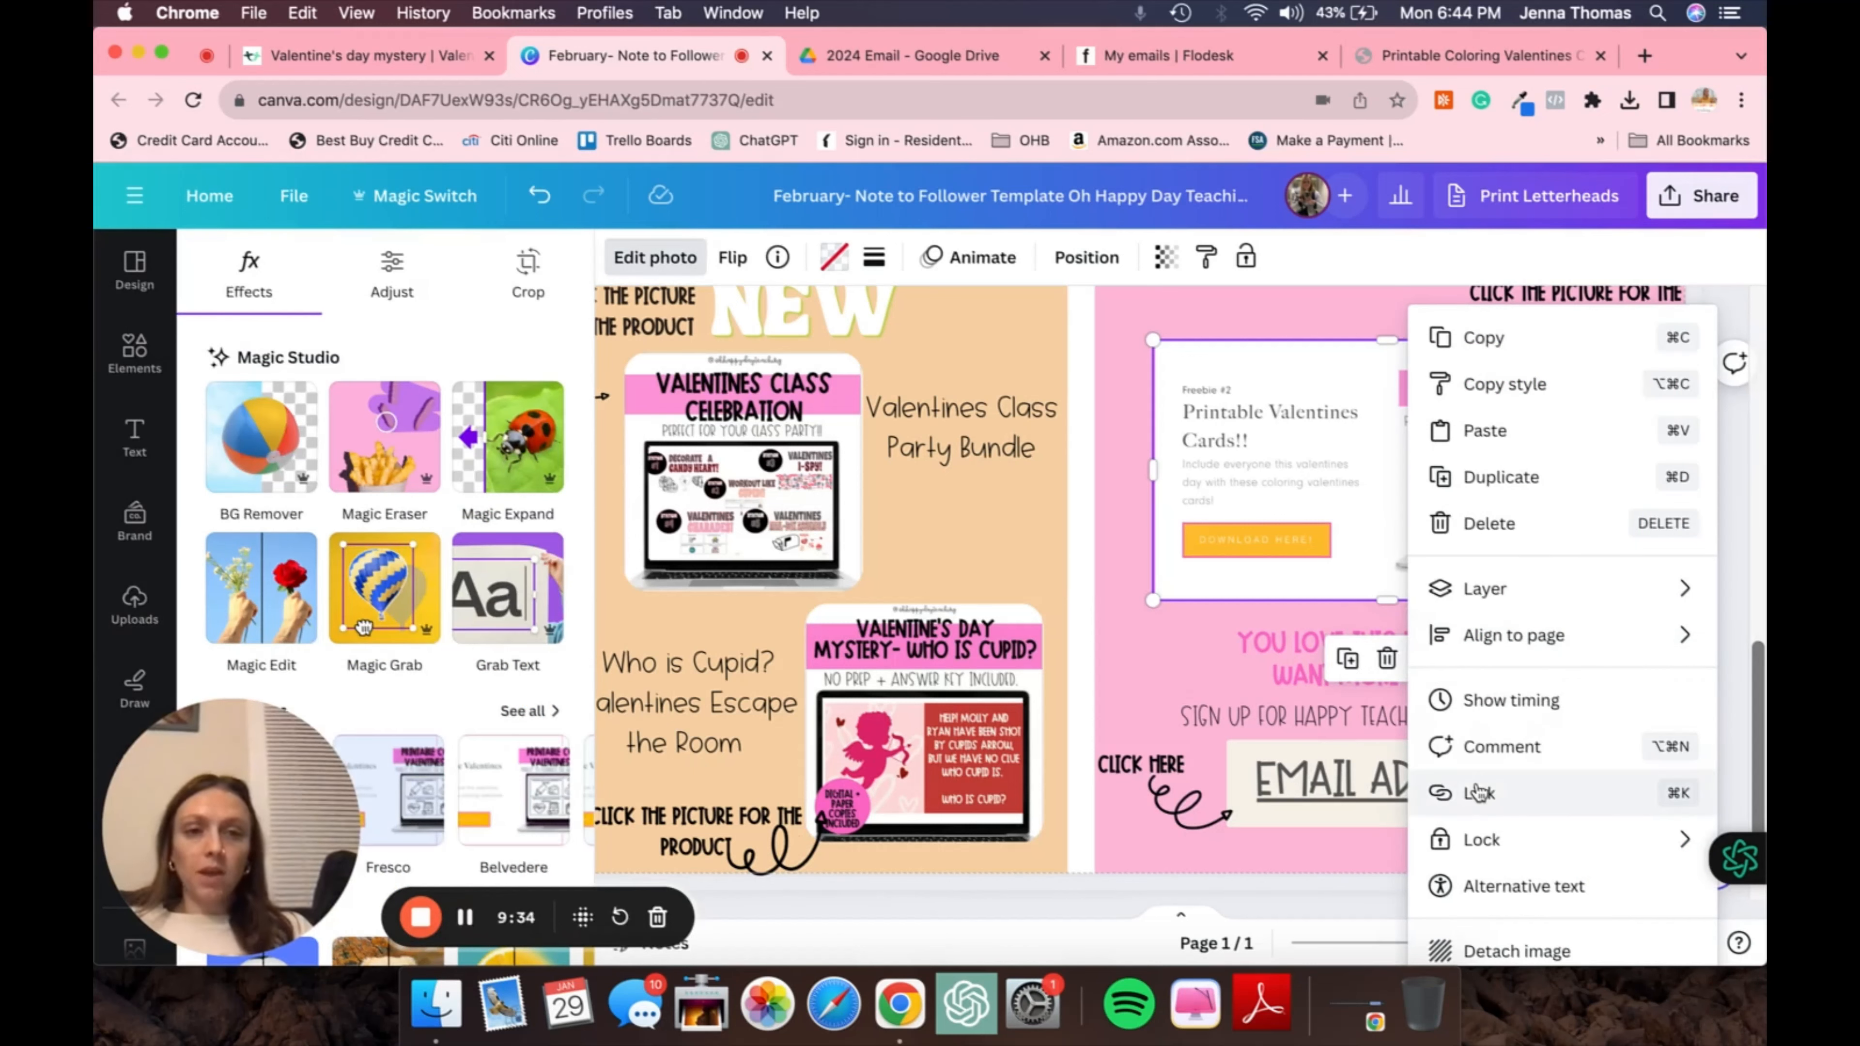
pyautogui.click(1501, 798)
pyautogui.press('super+v')
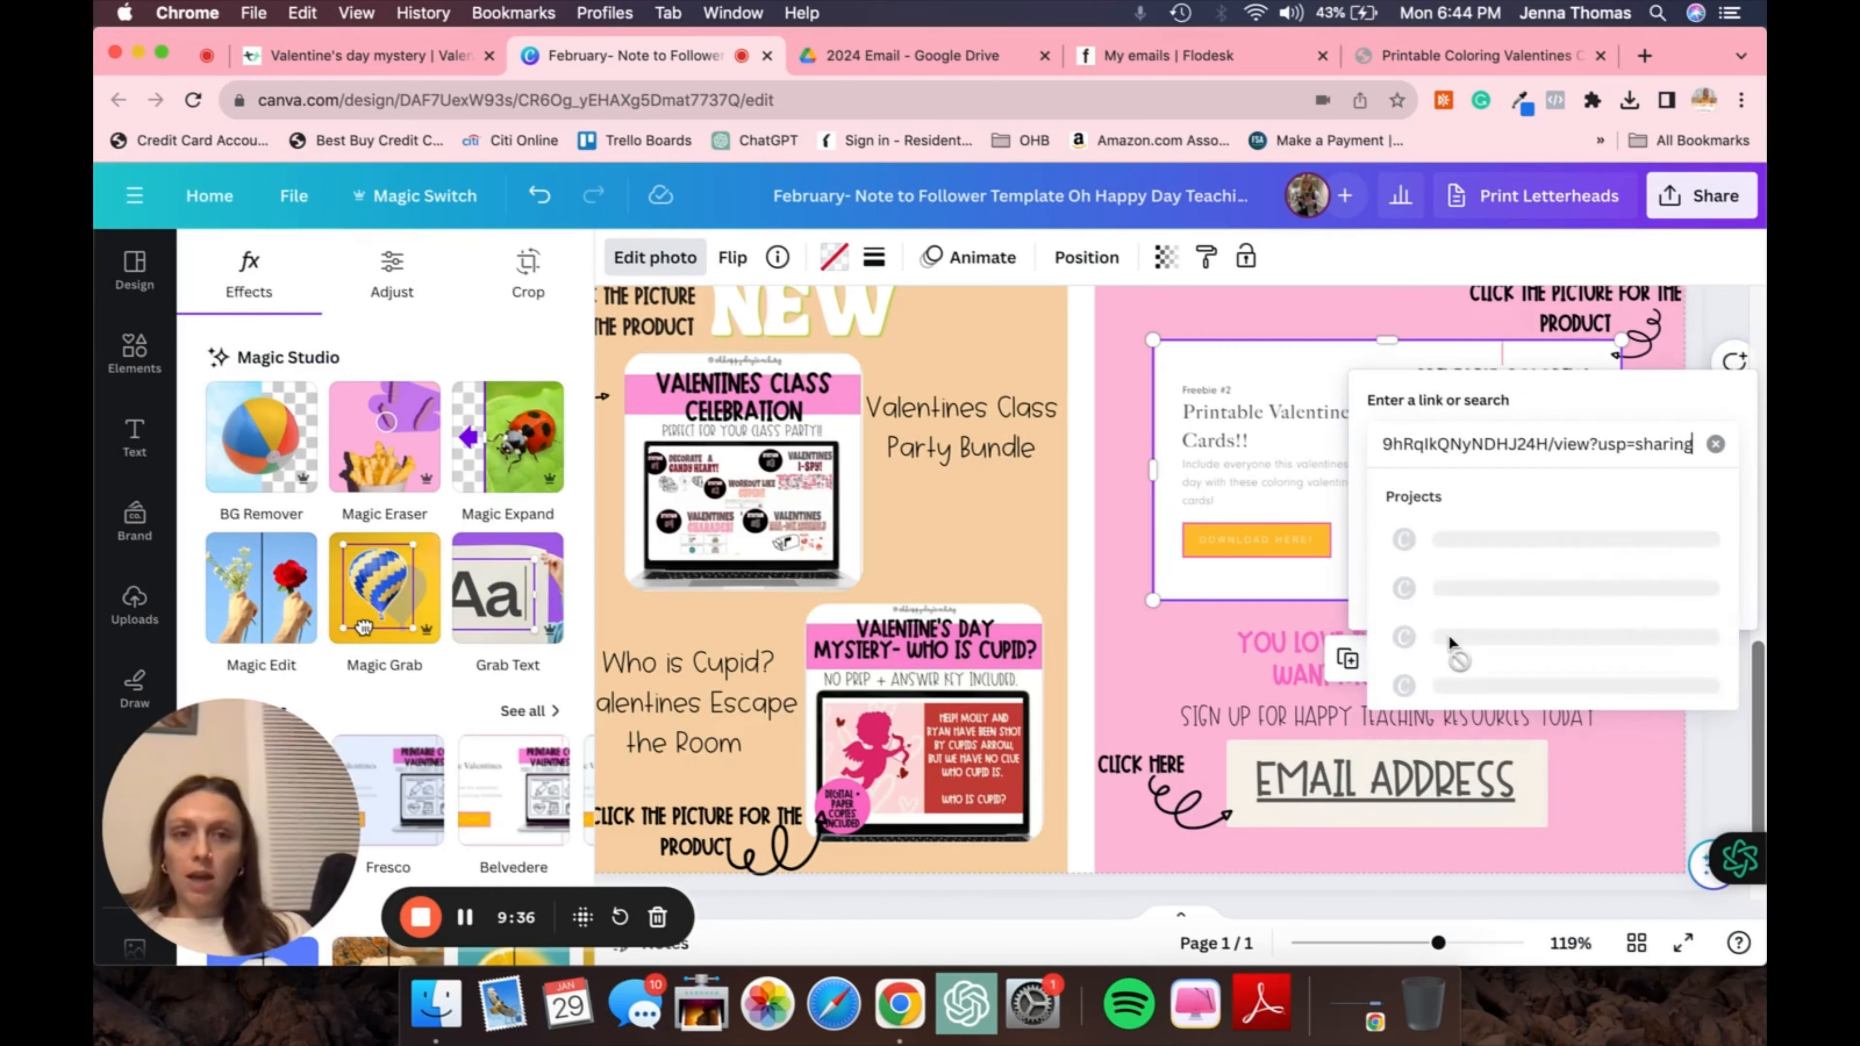
pyautogui.press('Return')
pyautogui.click(1693, 586)
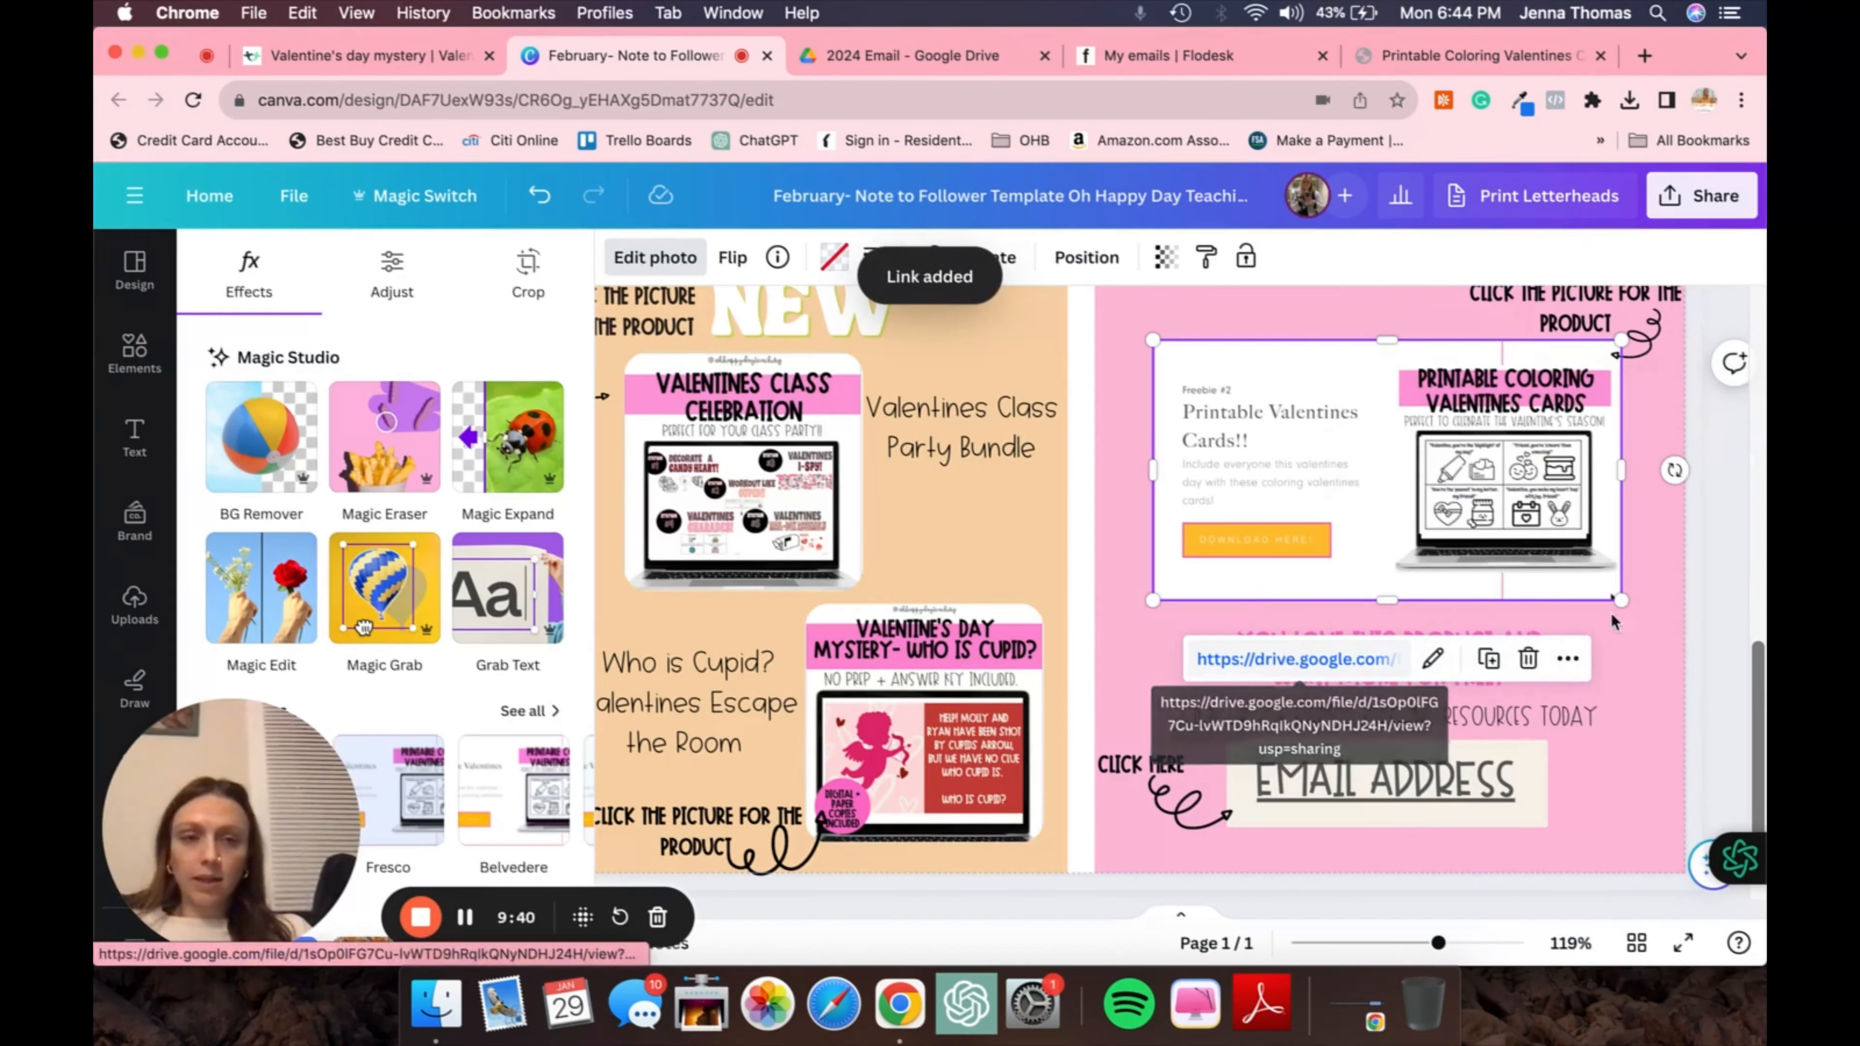
pyautogui.click(1697, 608)
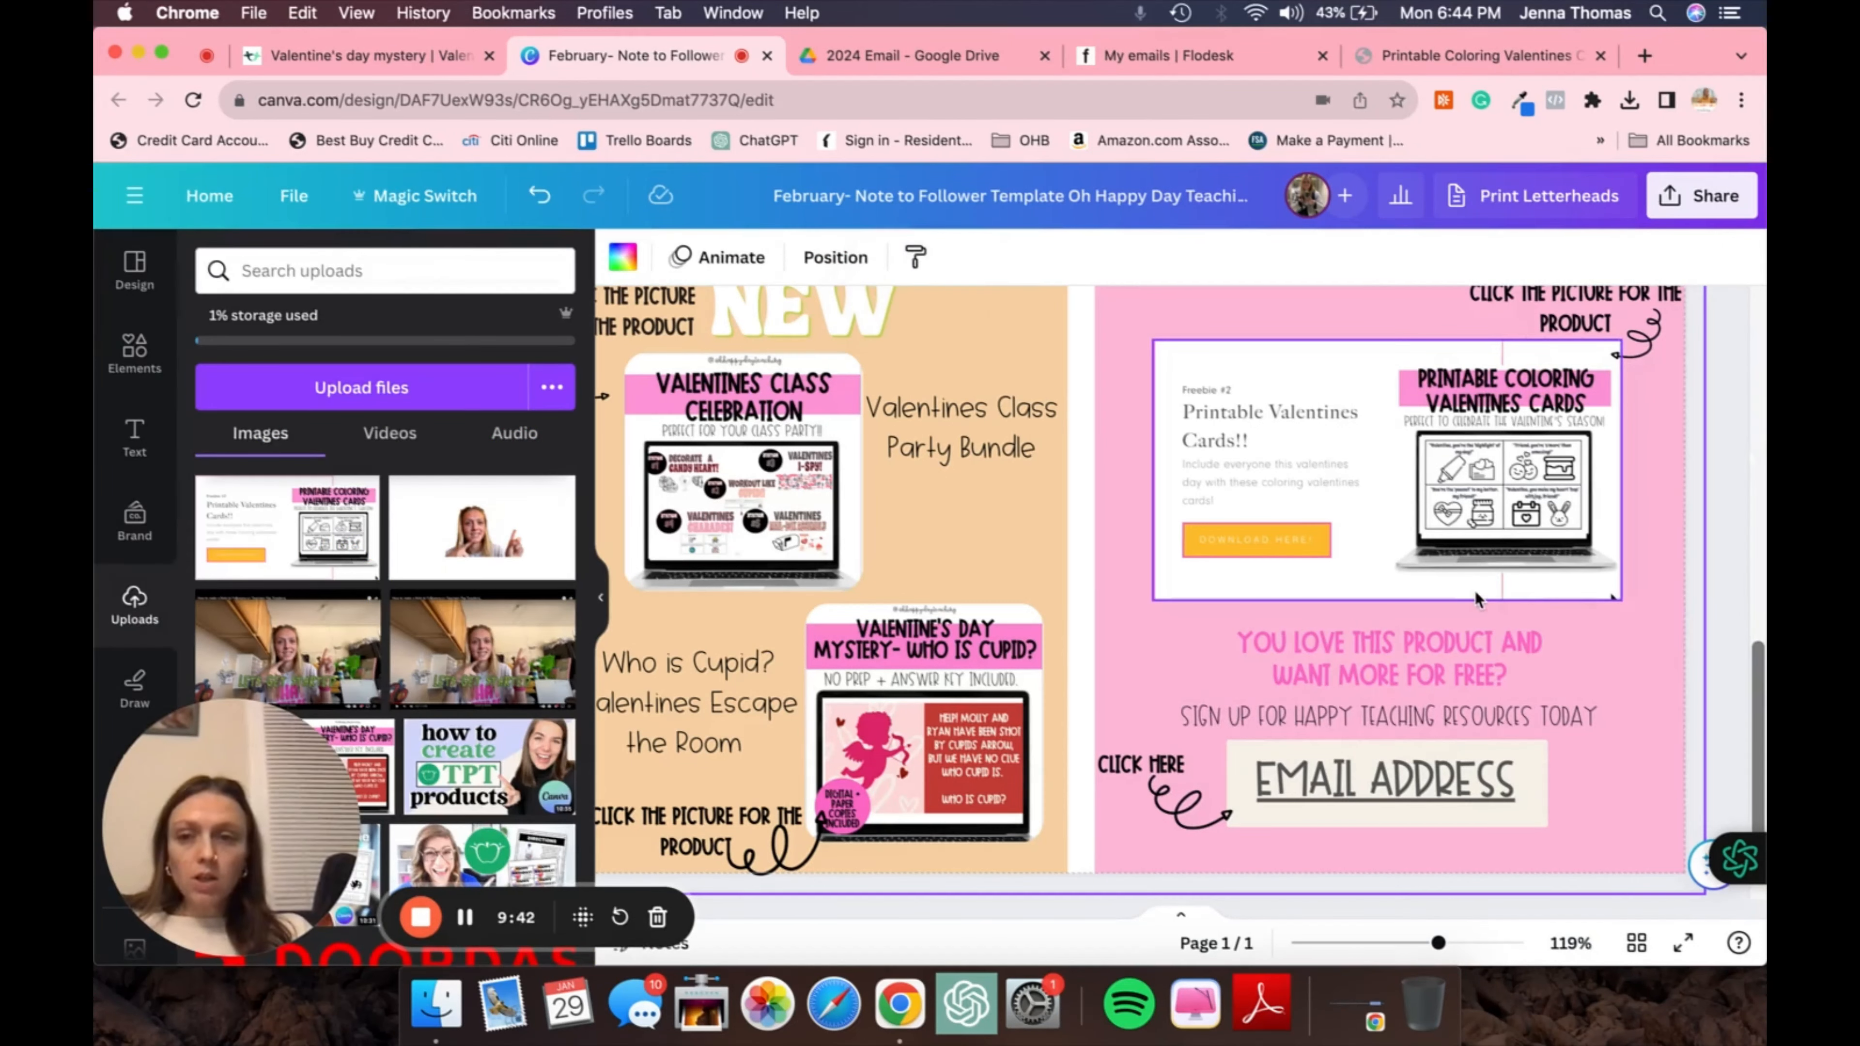
# Review the whole February newsletter, checking the header, the What's New products, the freebie section and the email address sign-up
pyautogui.keyDown('ctrl'); pyautogui.scroll(-3, 1142, 645); pyautogui.keyUp('ctrl')
pyautogui.keyDown('ctrl'); pyautogui.scroll(-2, 1142, 645); pyautogui.keyUp('ctrl')
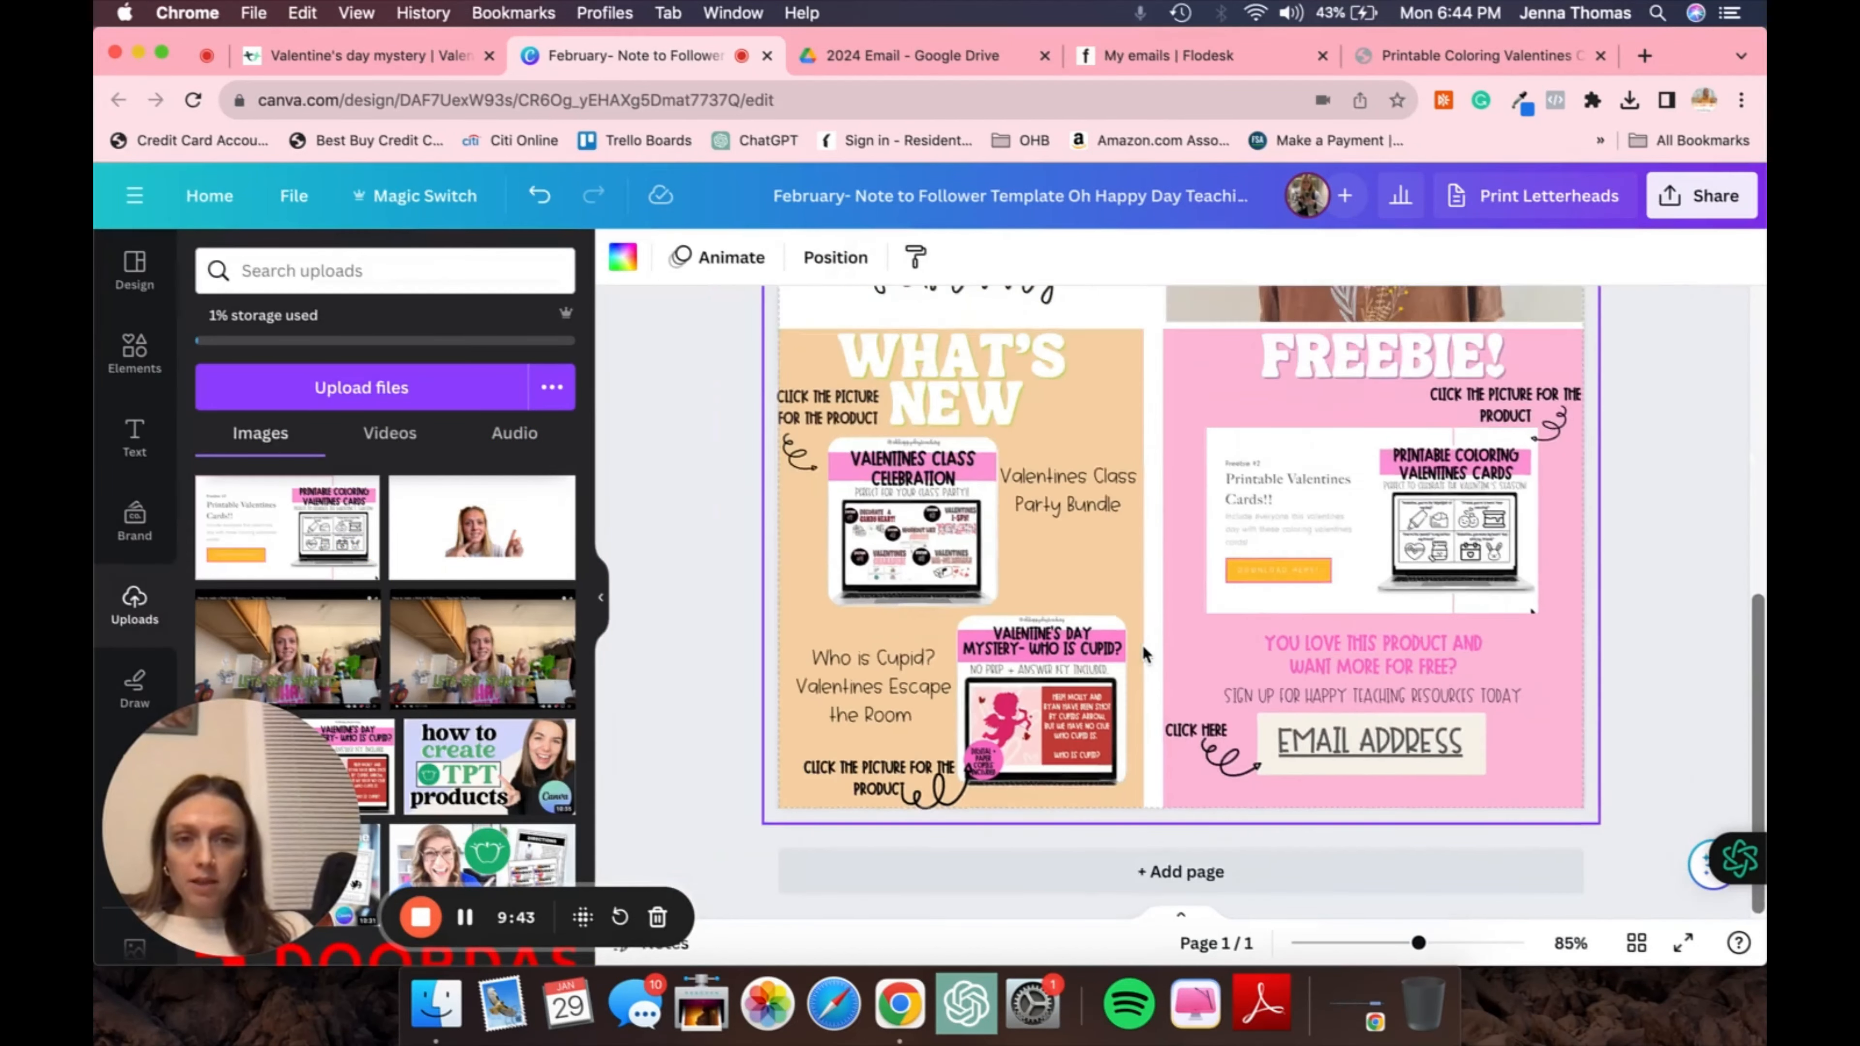
pyautogui.scroll(6, 1143, 646)
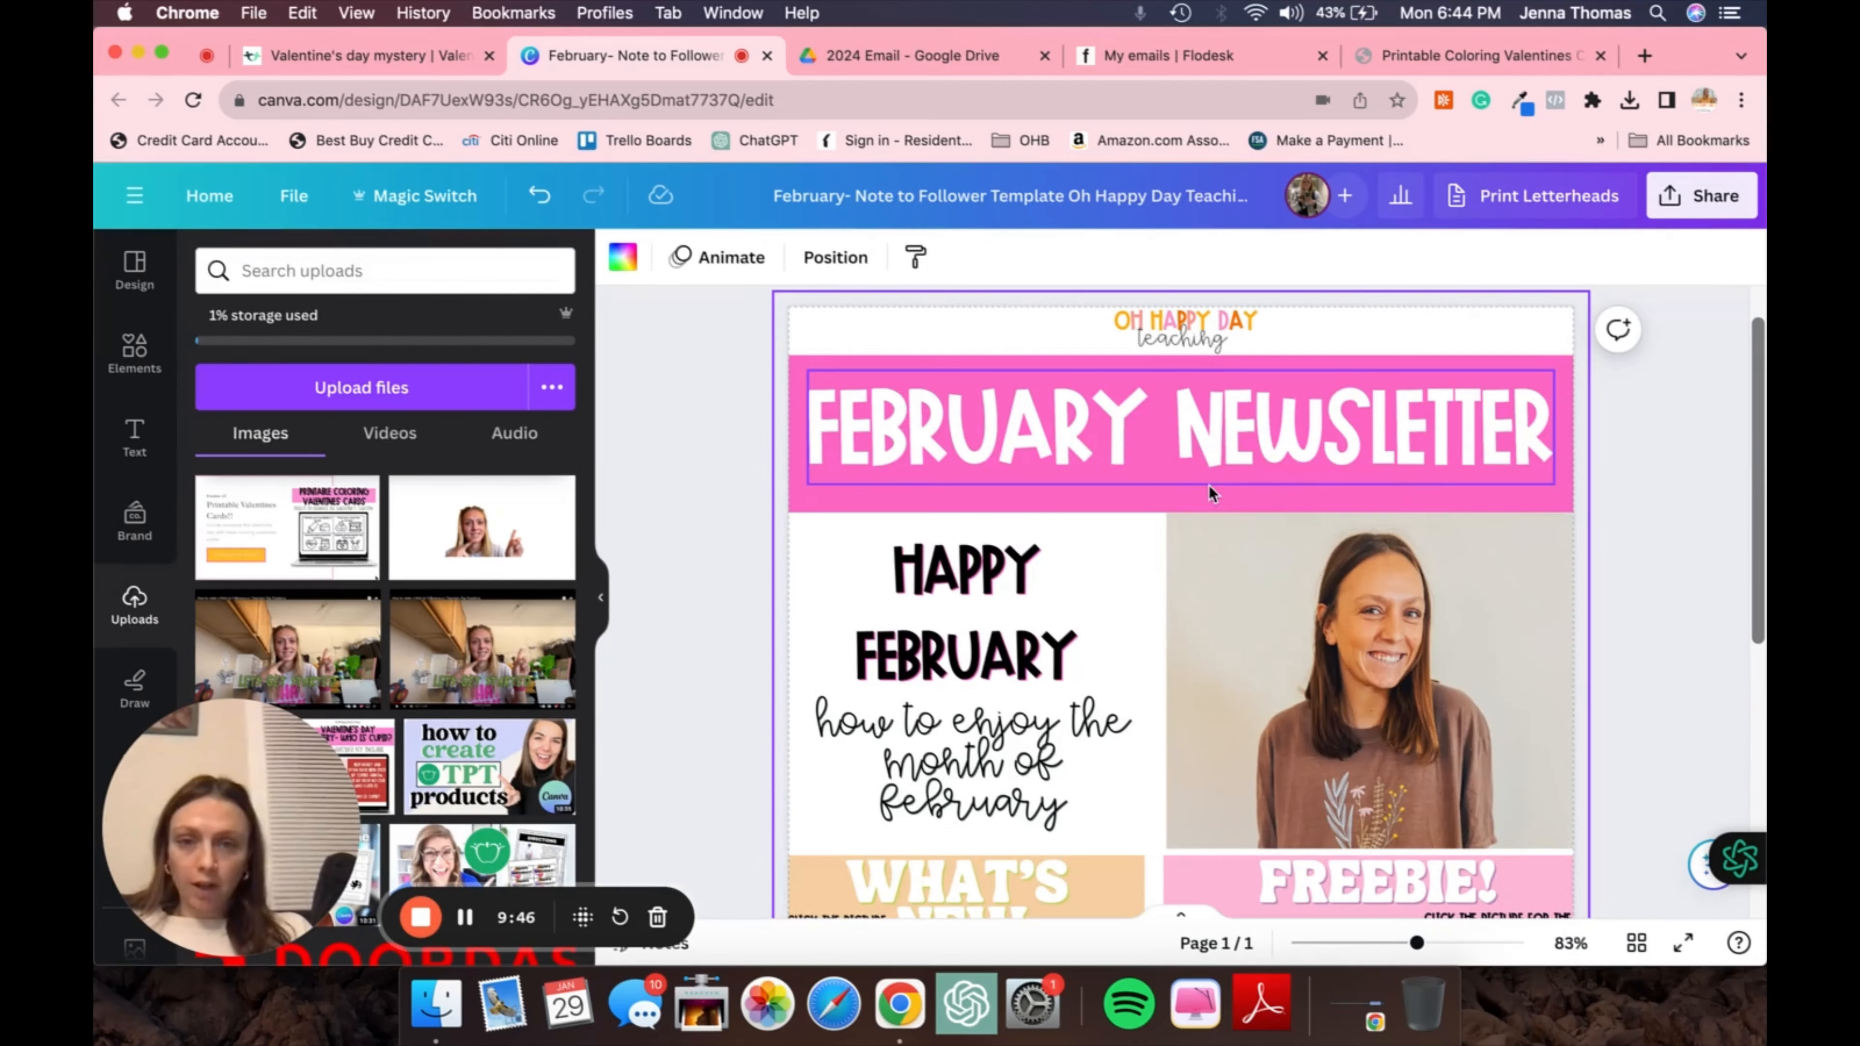
pyautogui.scroll(-3, 1205, 486)
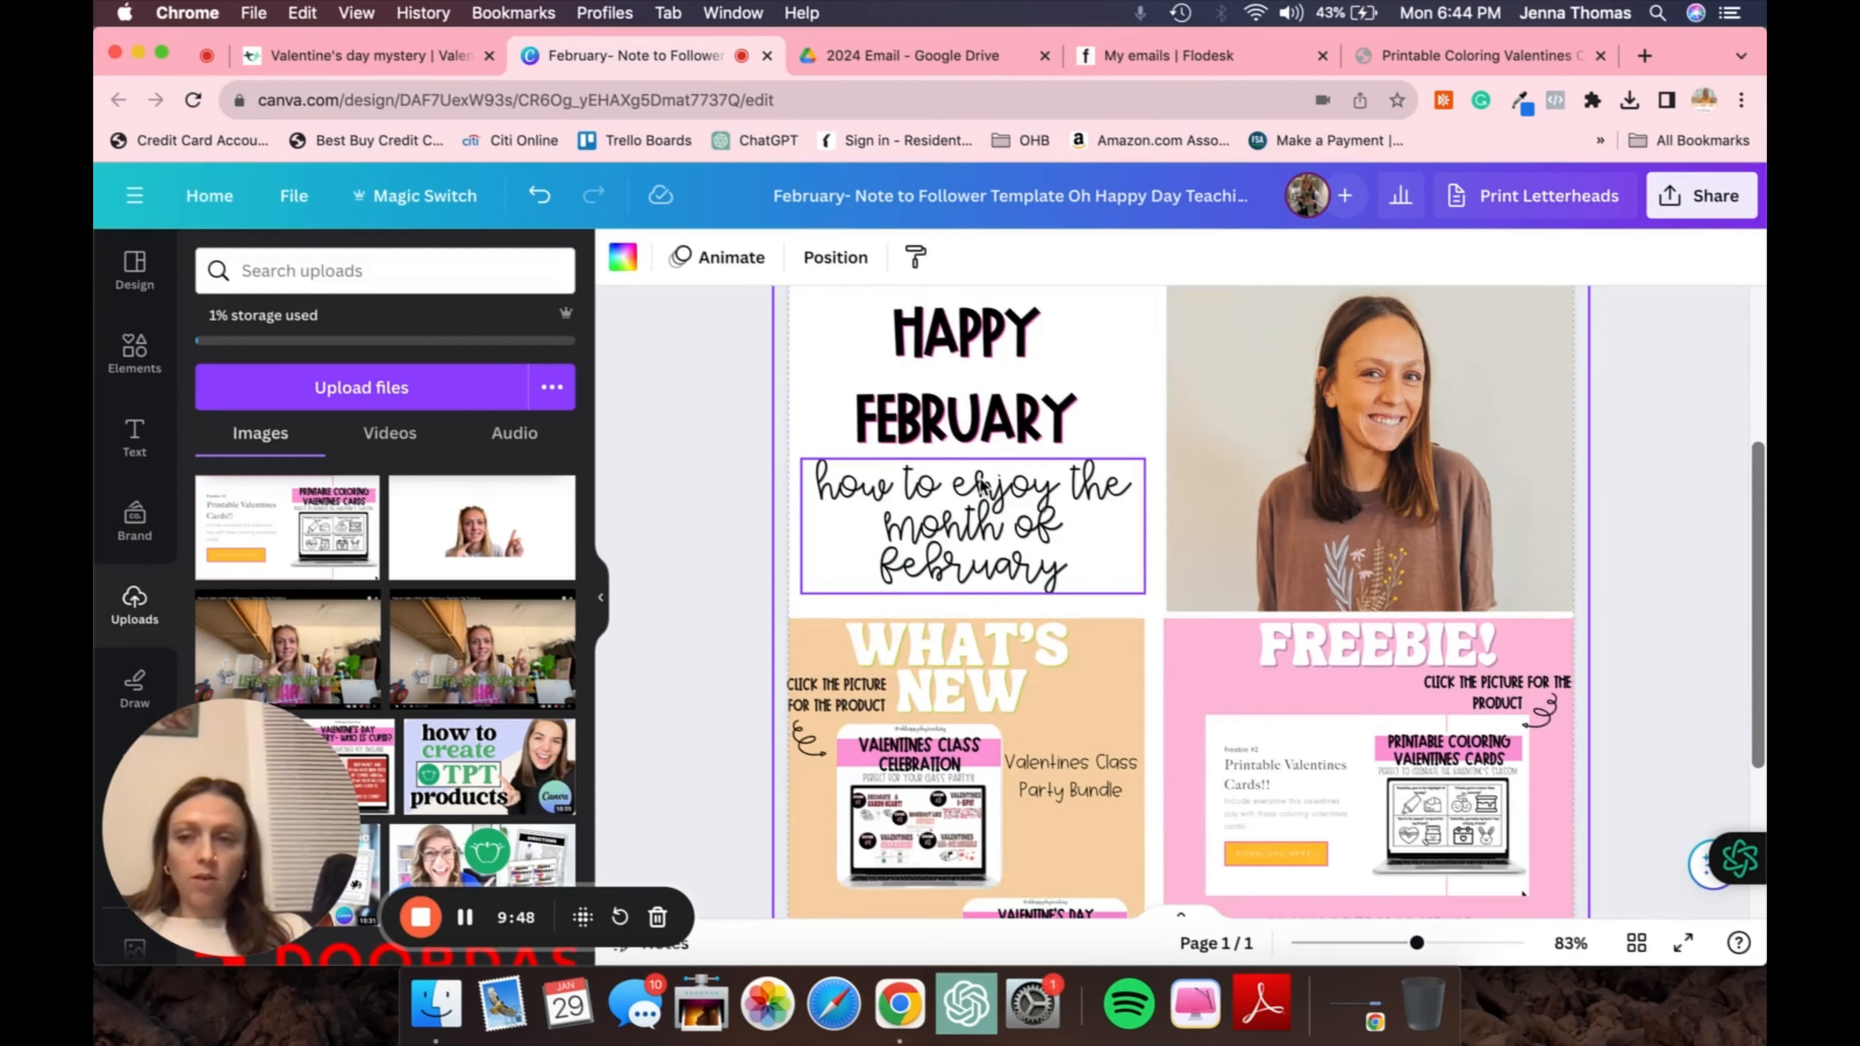
pyautogui.scroll(-3, 982, 485)
pyautogui.scroll(2, 979, 477)
pyautogui.scroll(-2, 1007, 567)
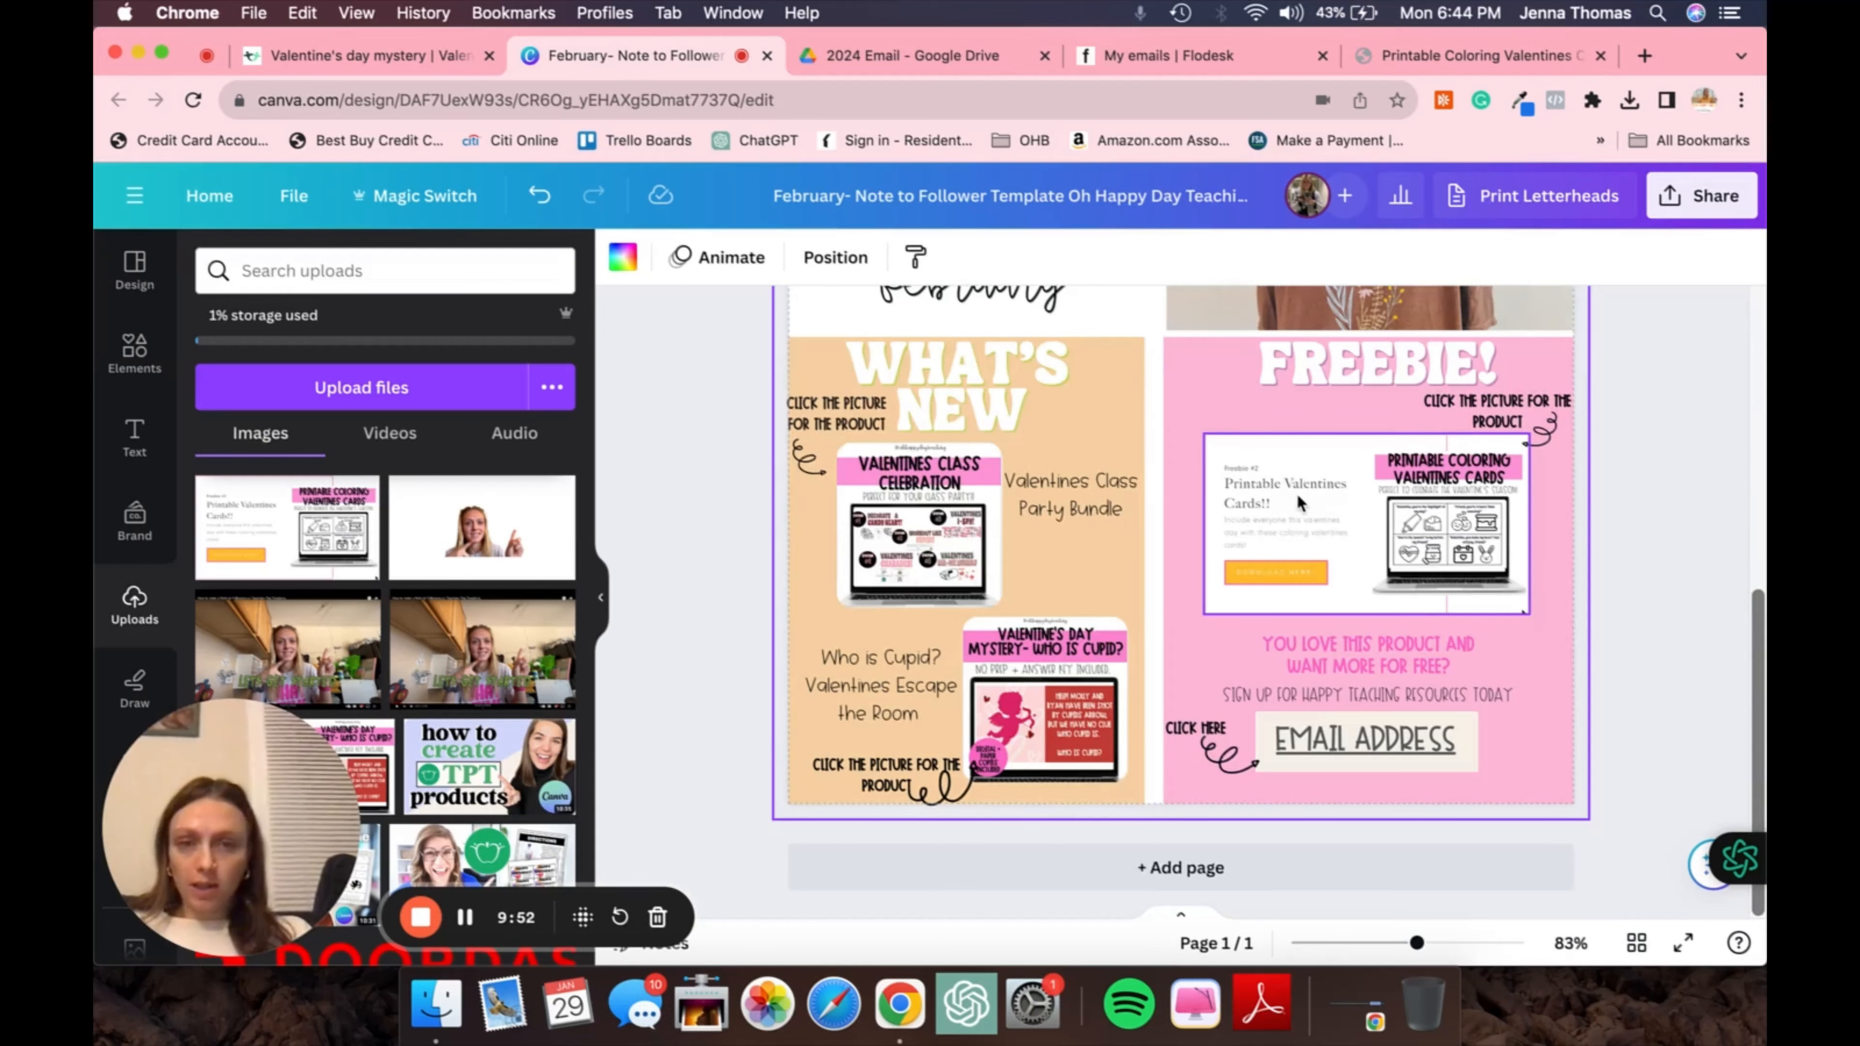
pyautogui.scroll(3, 1427, 645)
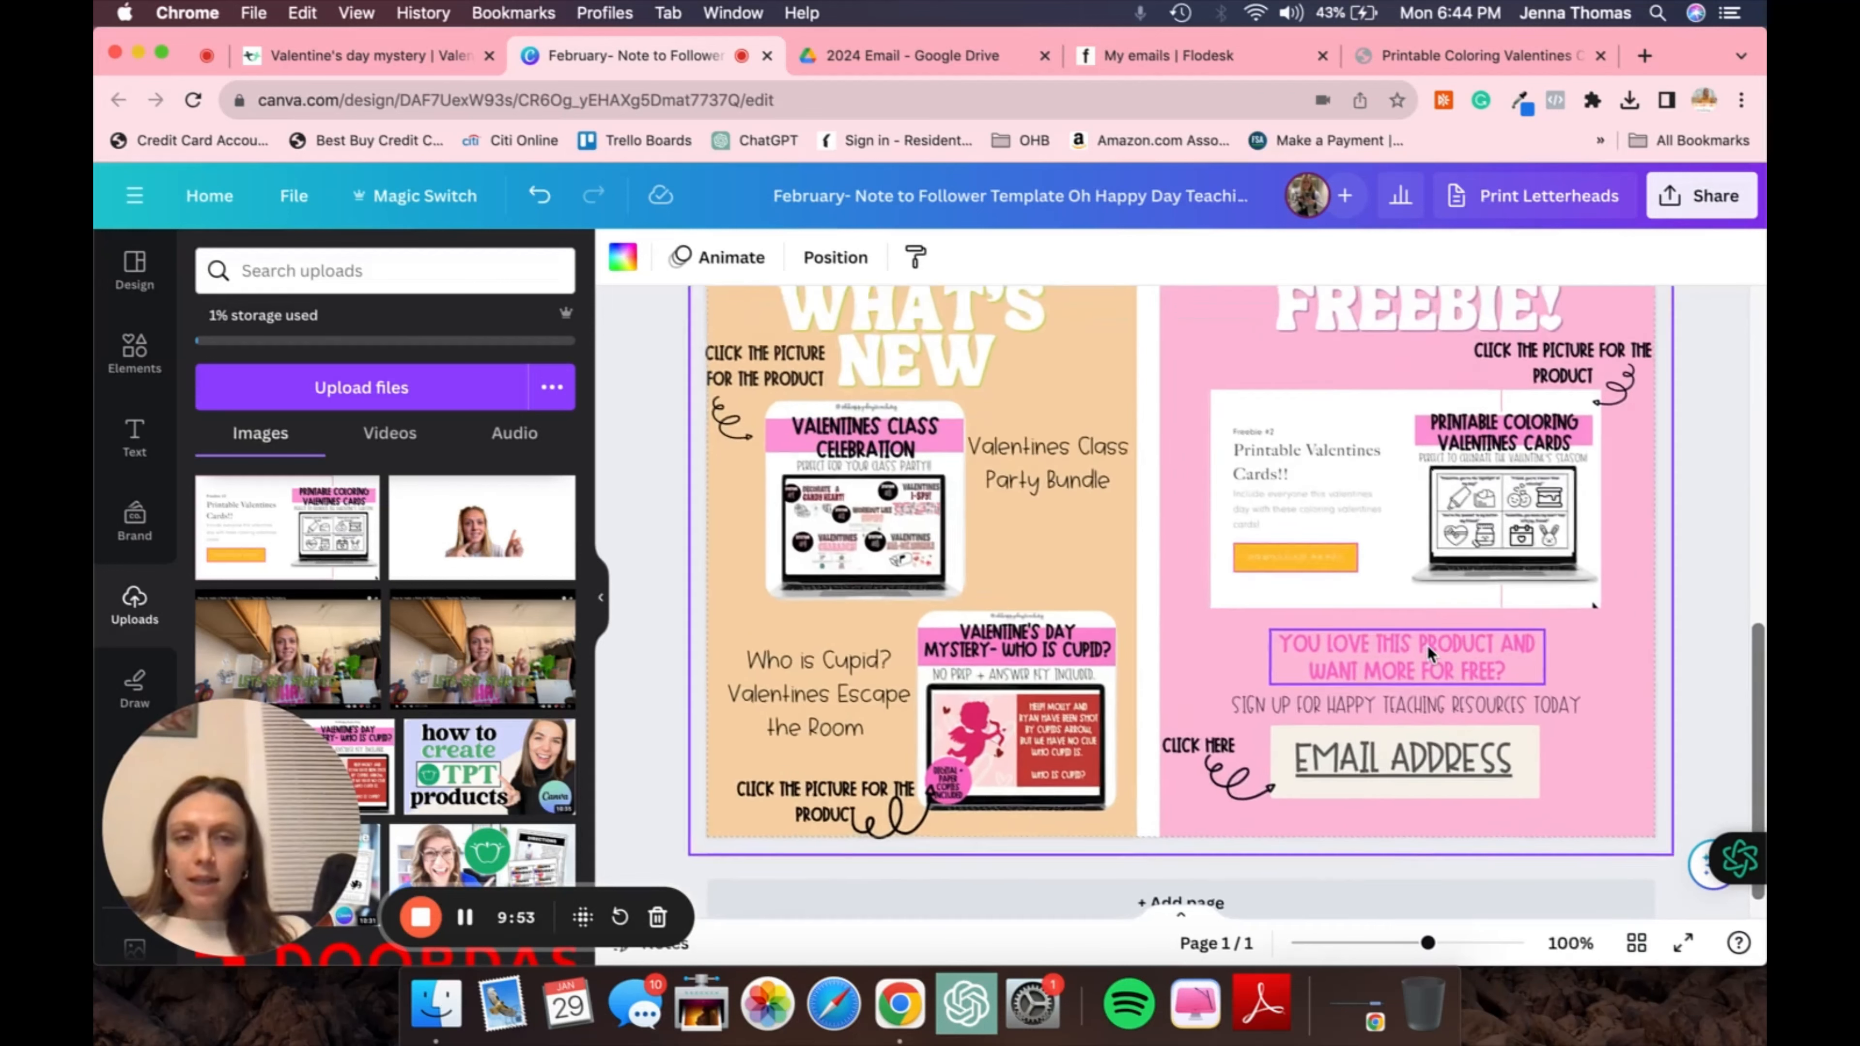
pyautogui.scroll(2, 1429, 652)
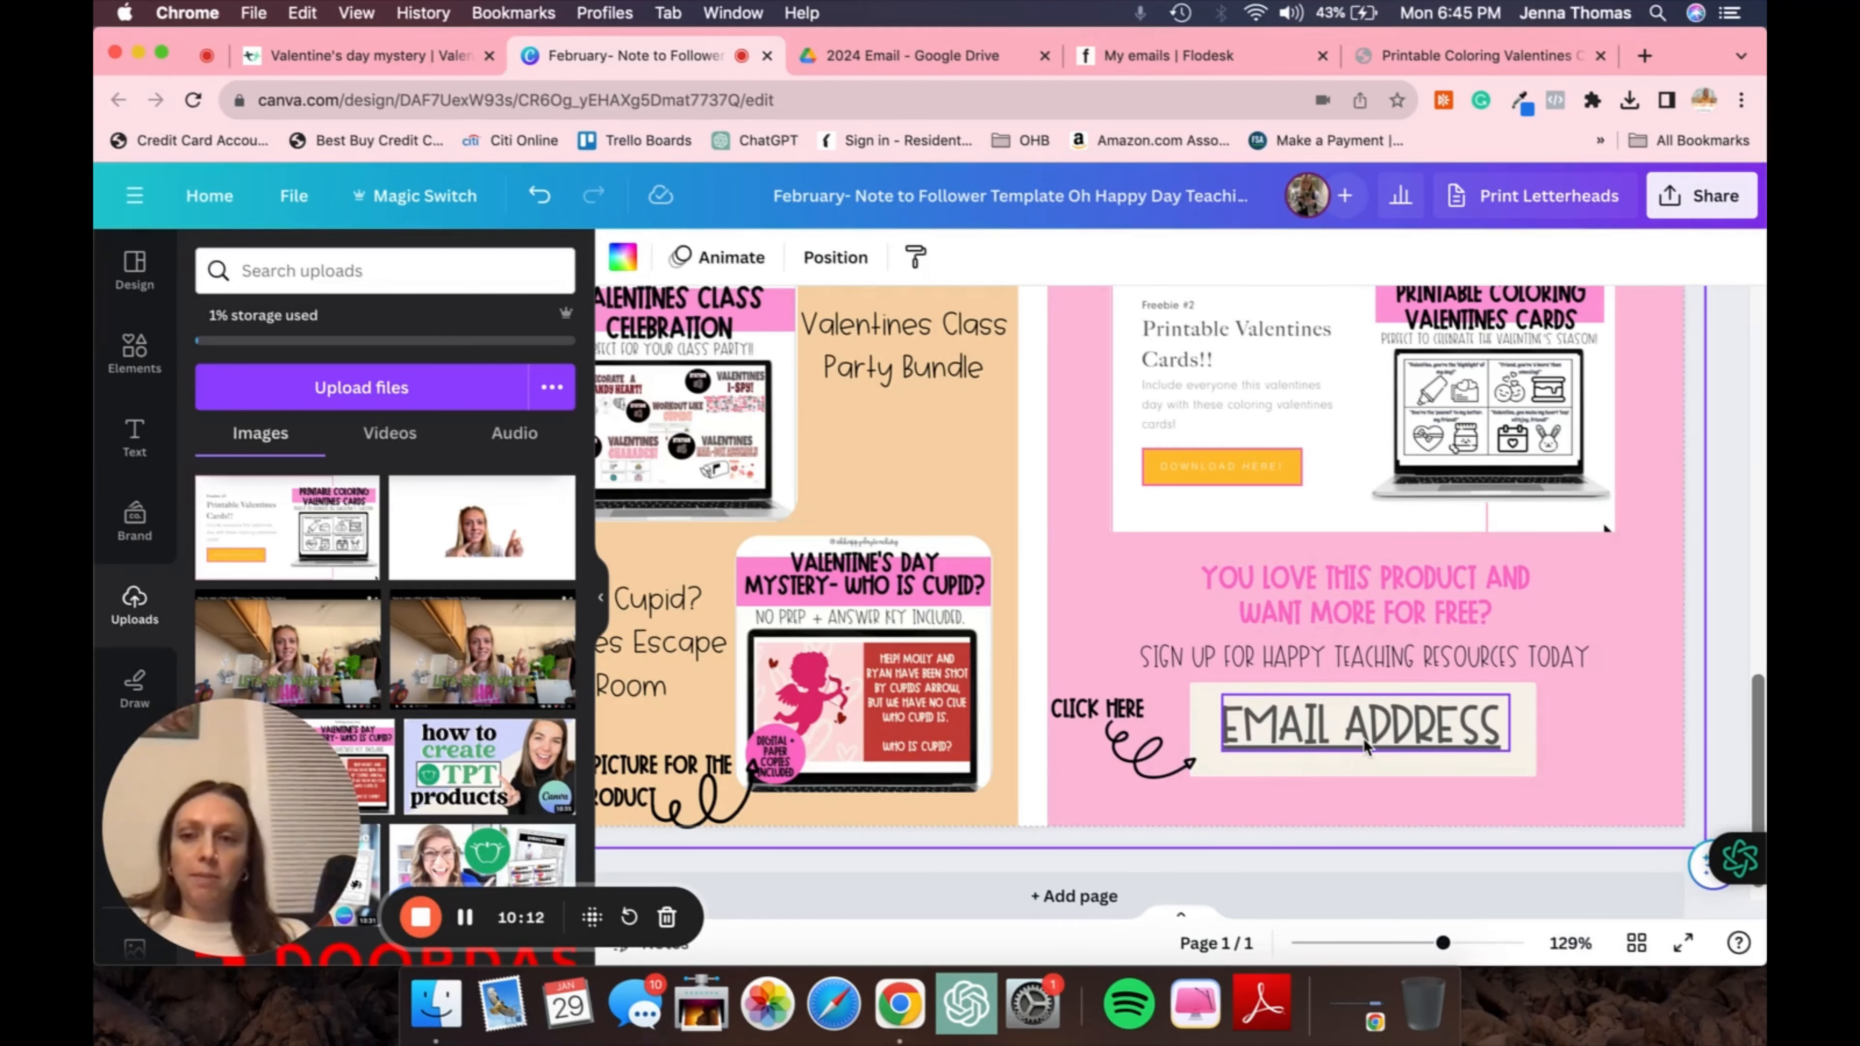
pyautogui.scroll(-5, 1158, 589)
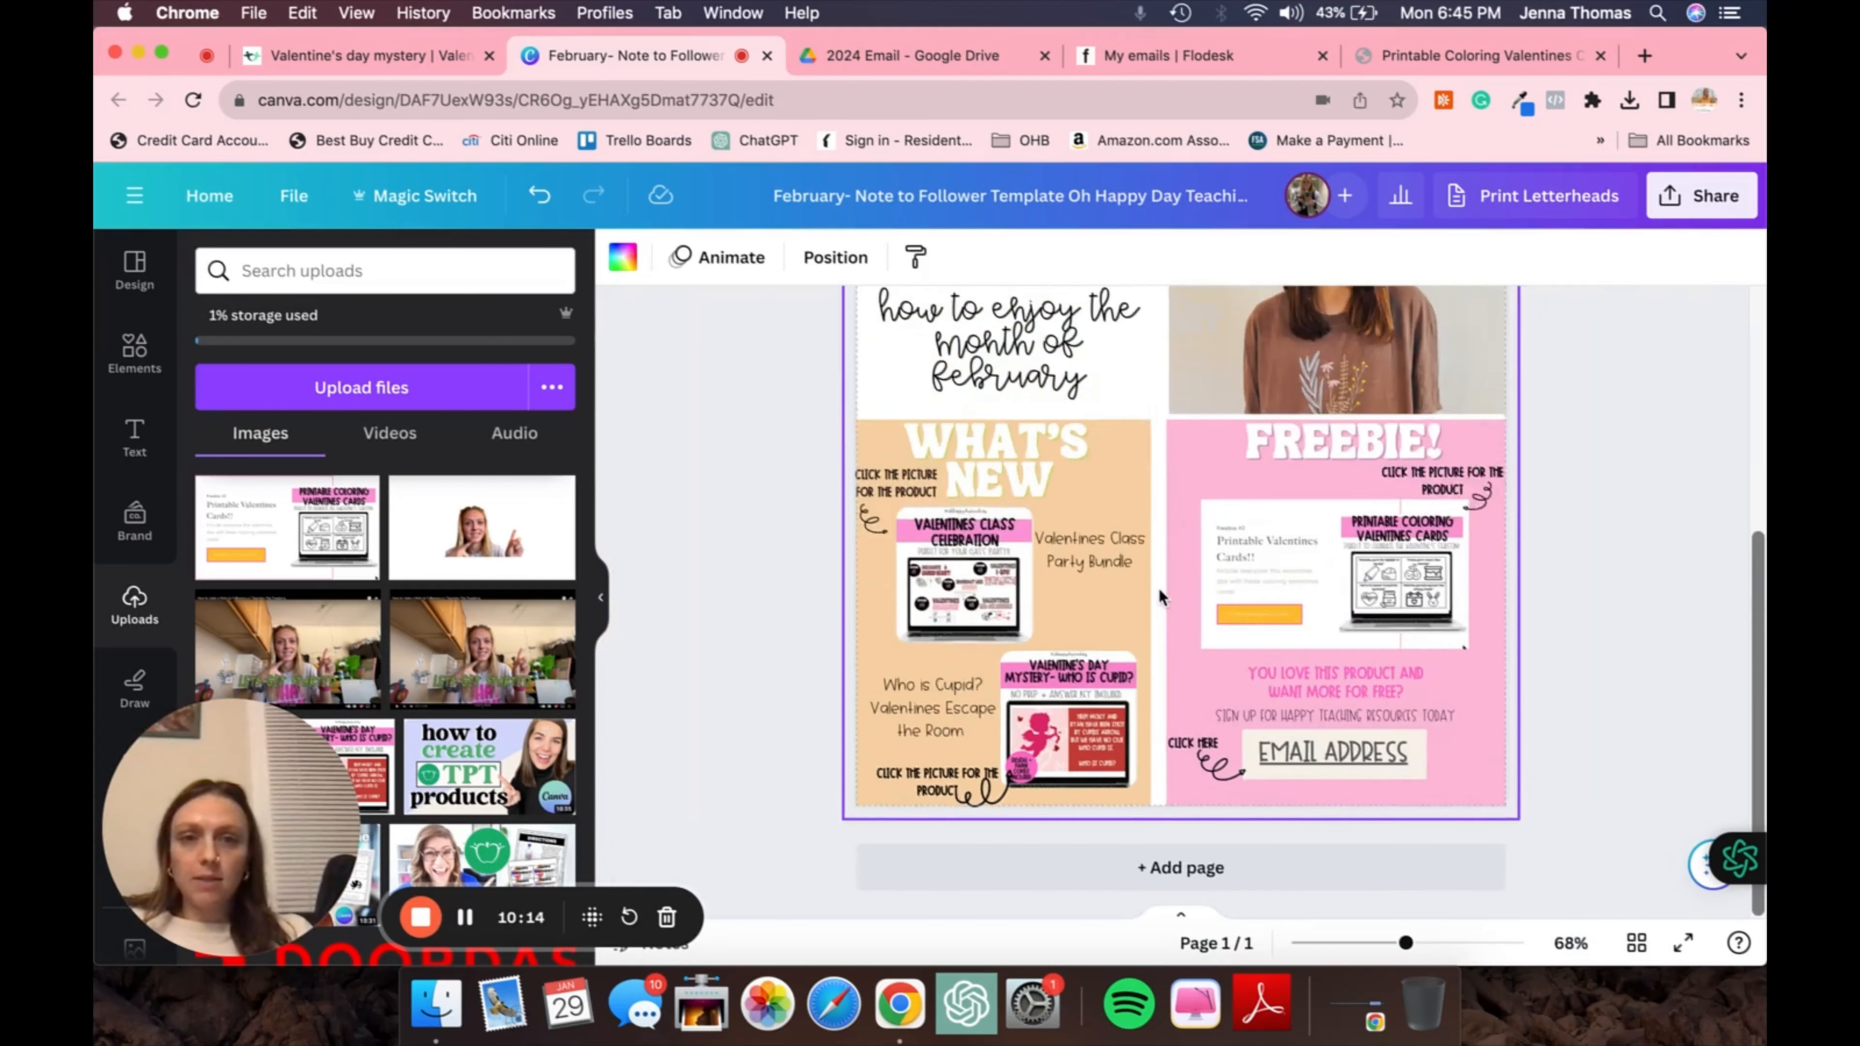
pyautogui.scroll(5, 1158, 589)
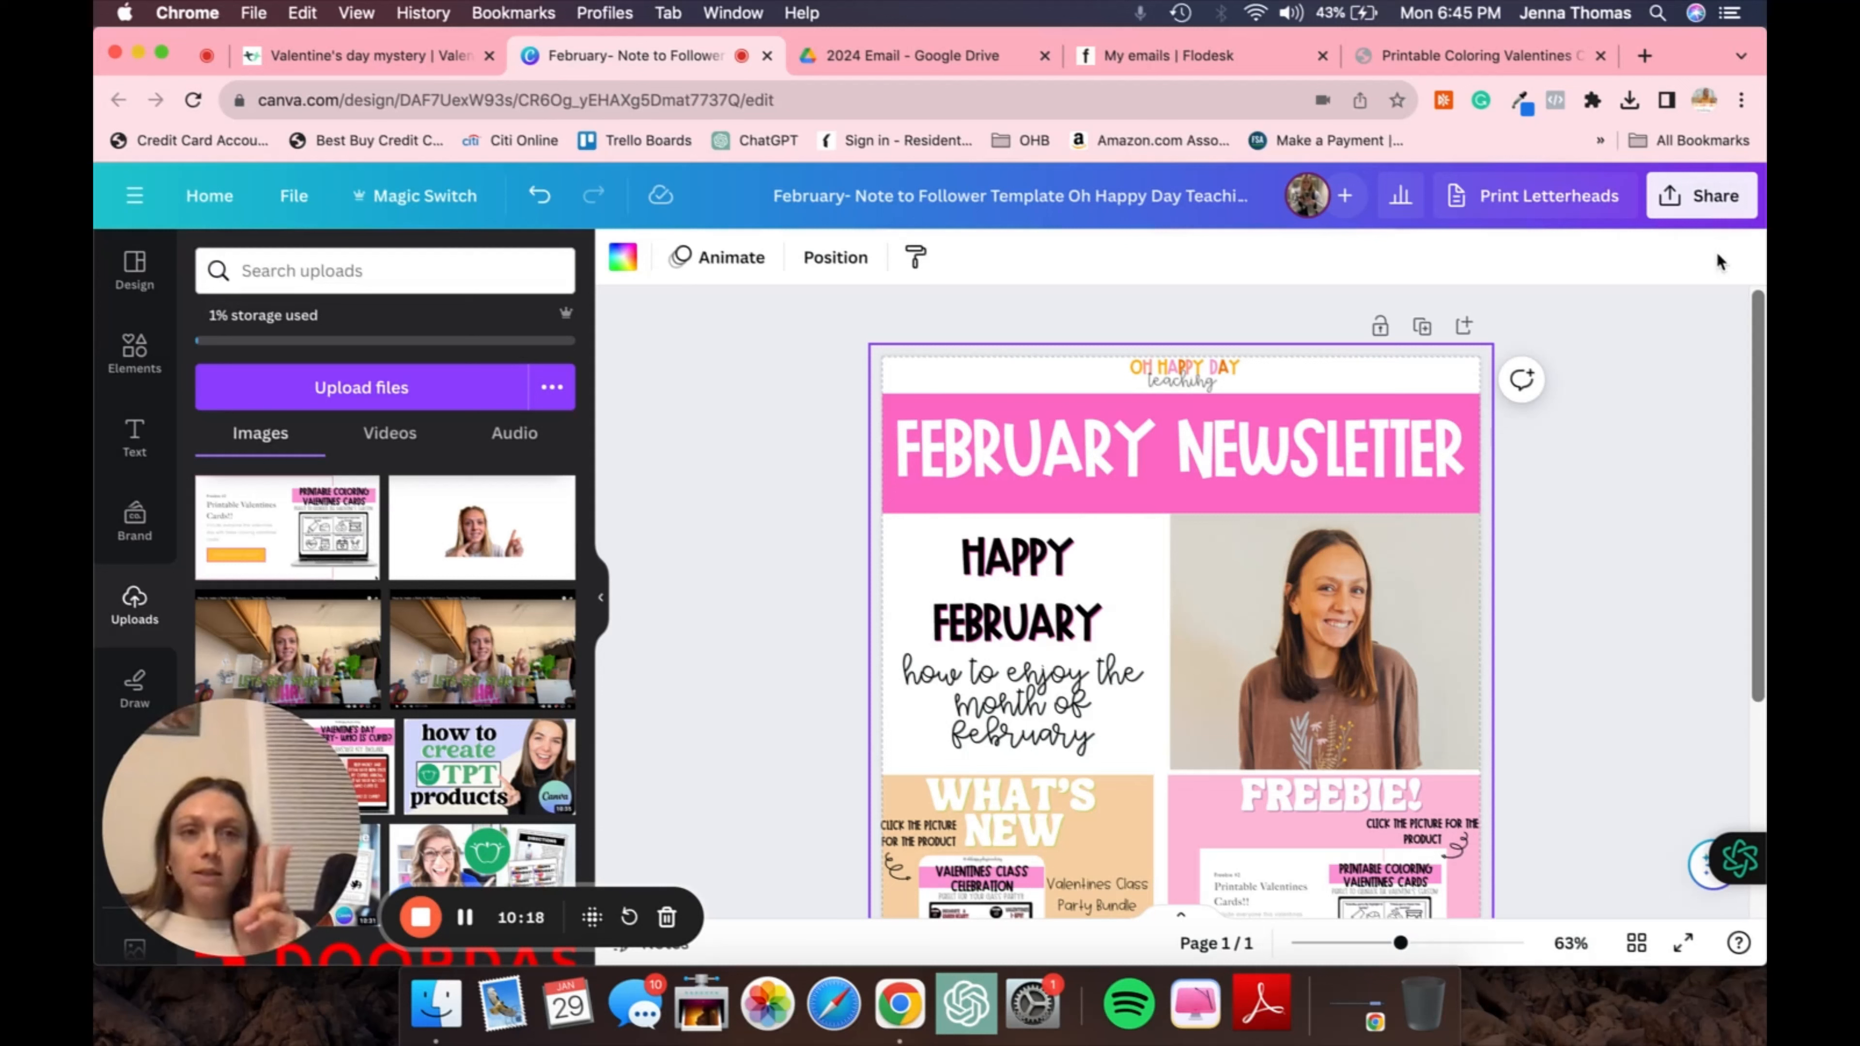
# Download the February newsletter design as a PNG at size 1
pyautogui.click(1701, 196)
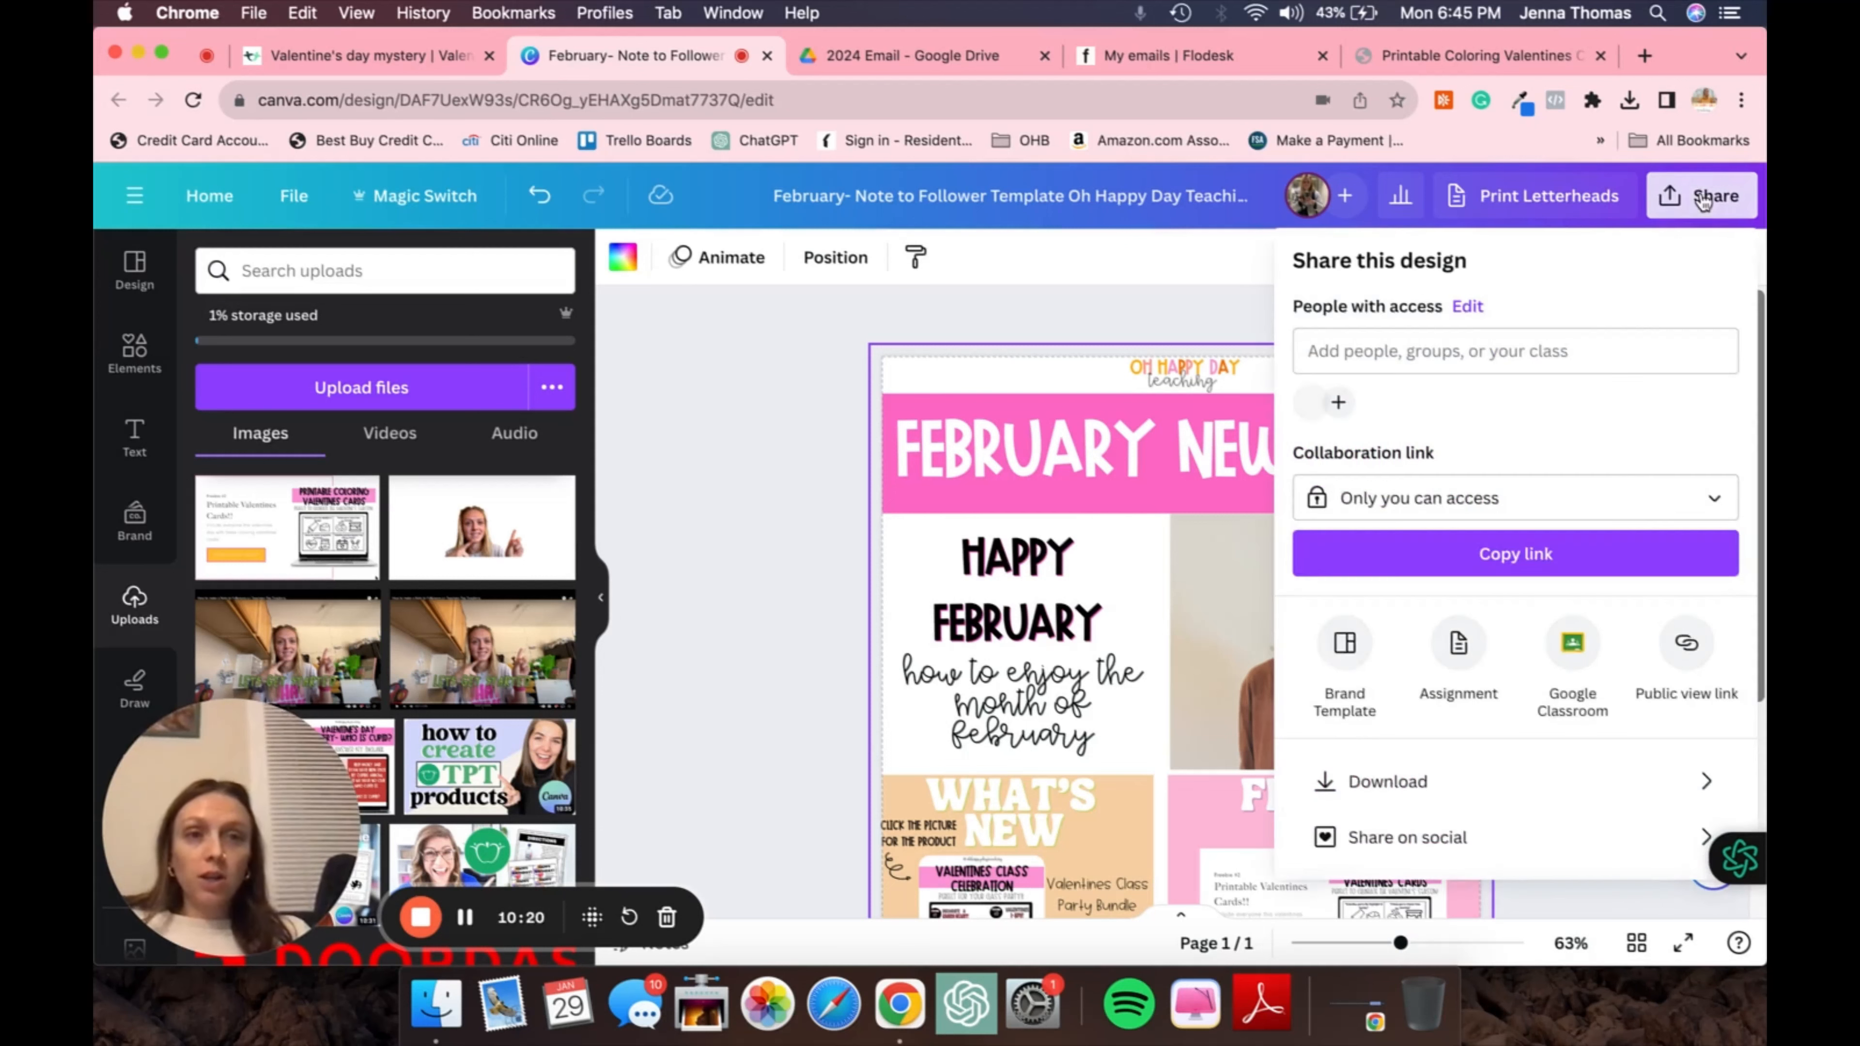
pyautogui.scroll(-2, 1589, 591)
pyautogui.click(1444, 666)
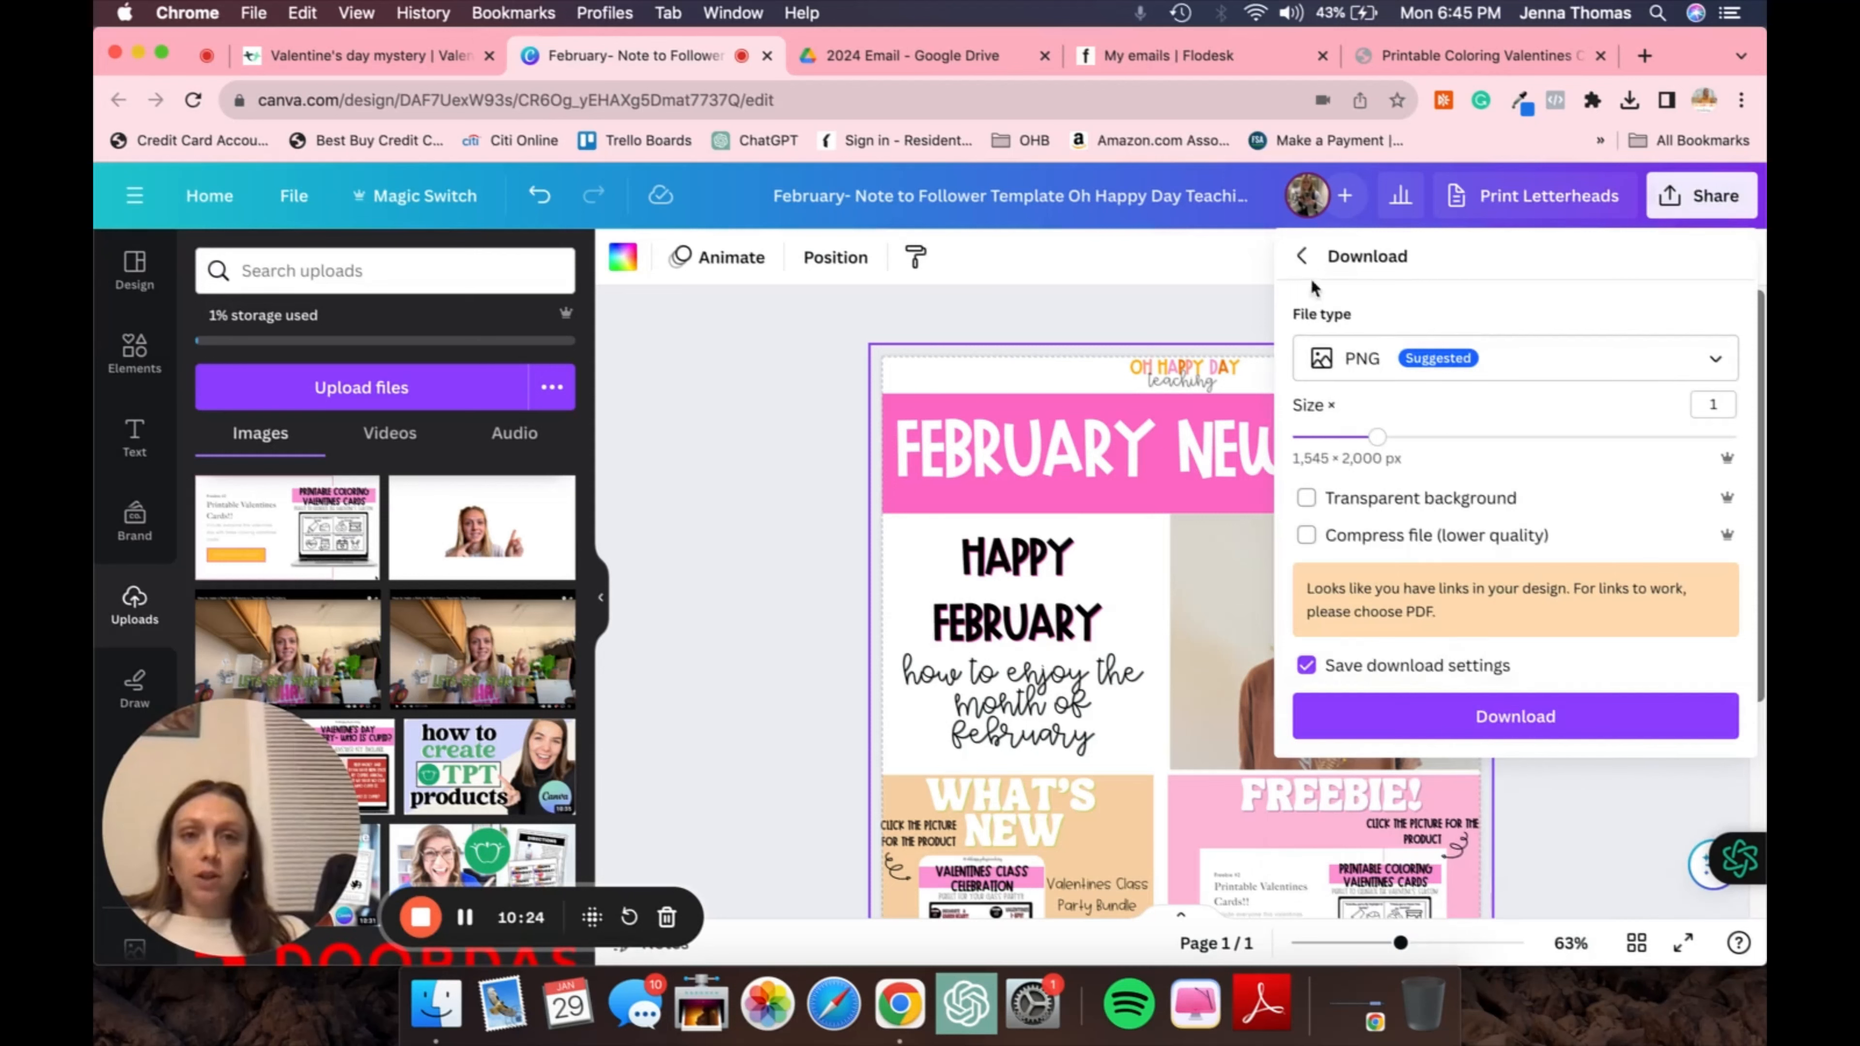
pyautogui.click(1444, 717)
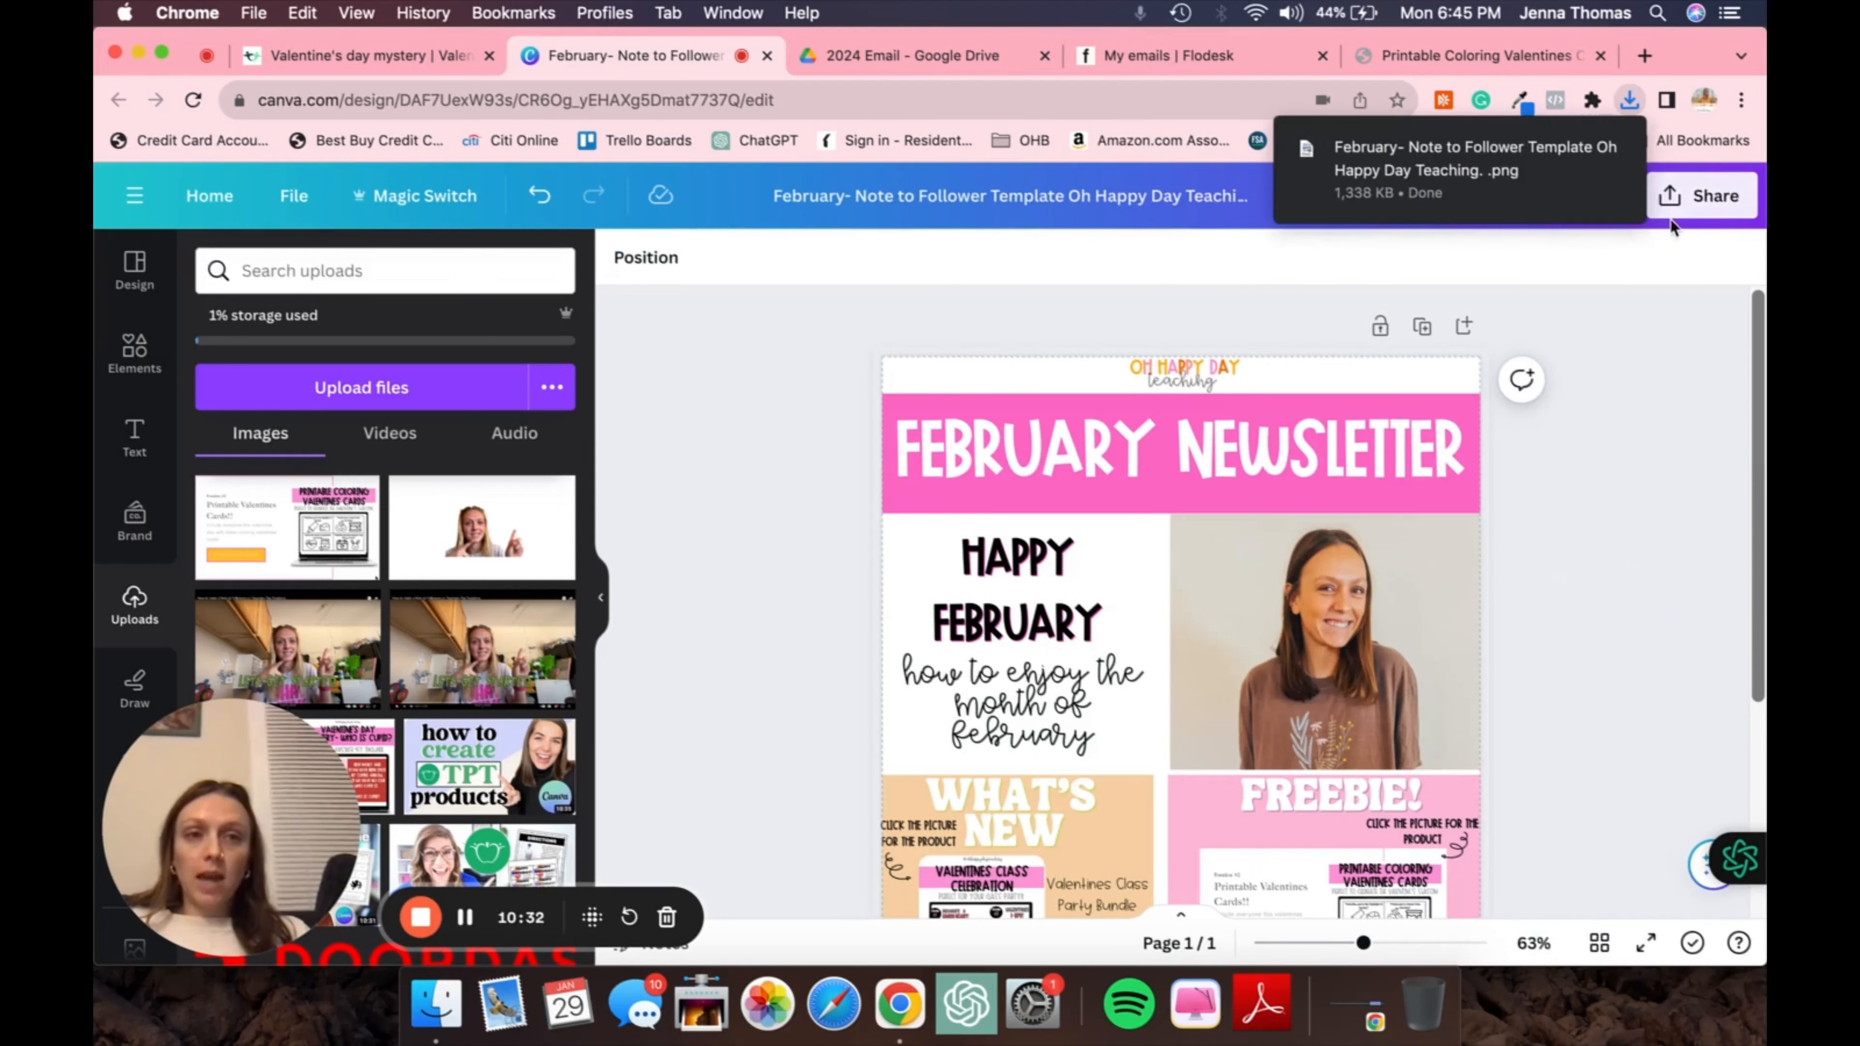
# Download the February newsletter design as a PDF Standard file so that its links work
pyautogui.click(1691, 198)
pyautogui.scroll(-2, 1587, 607)
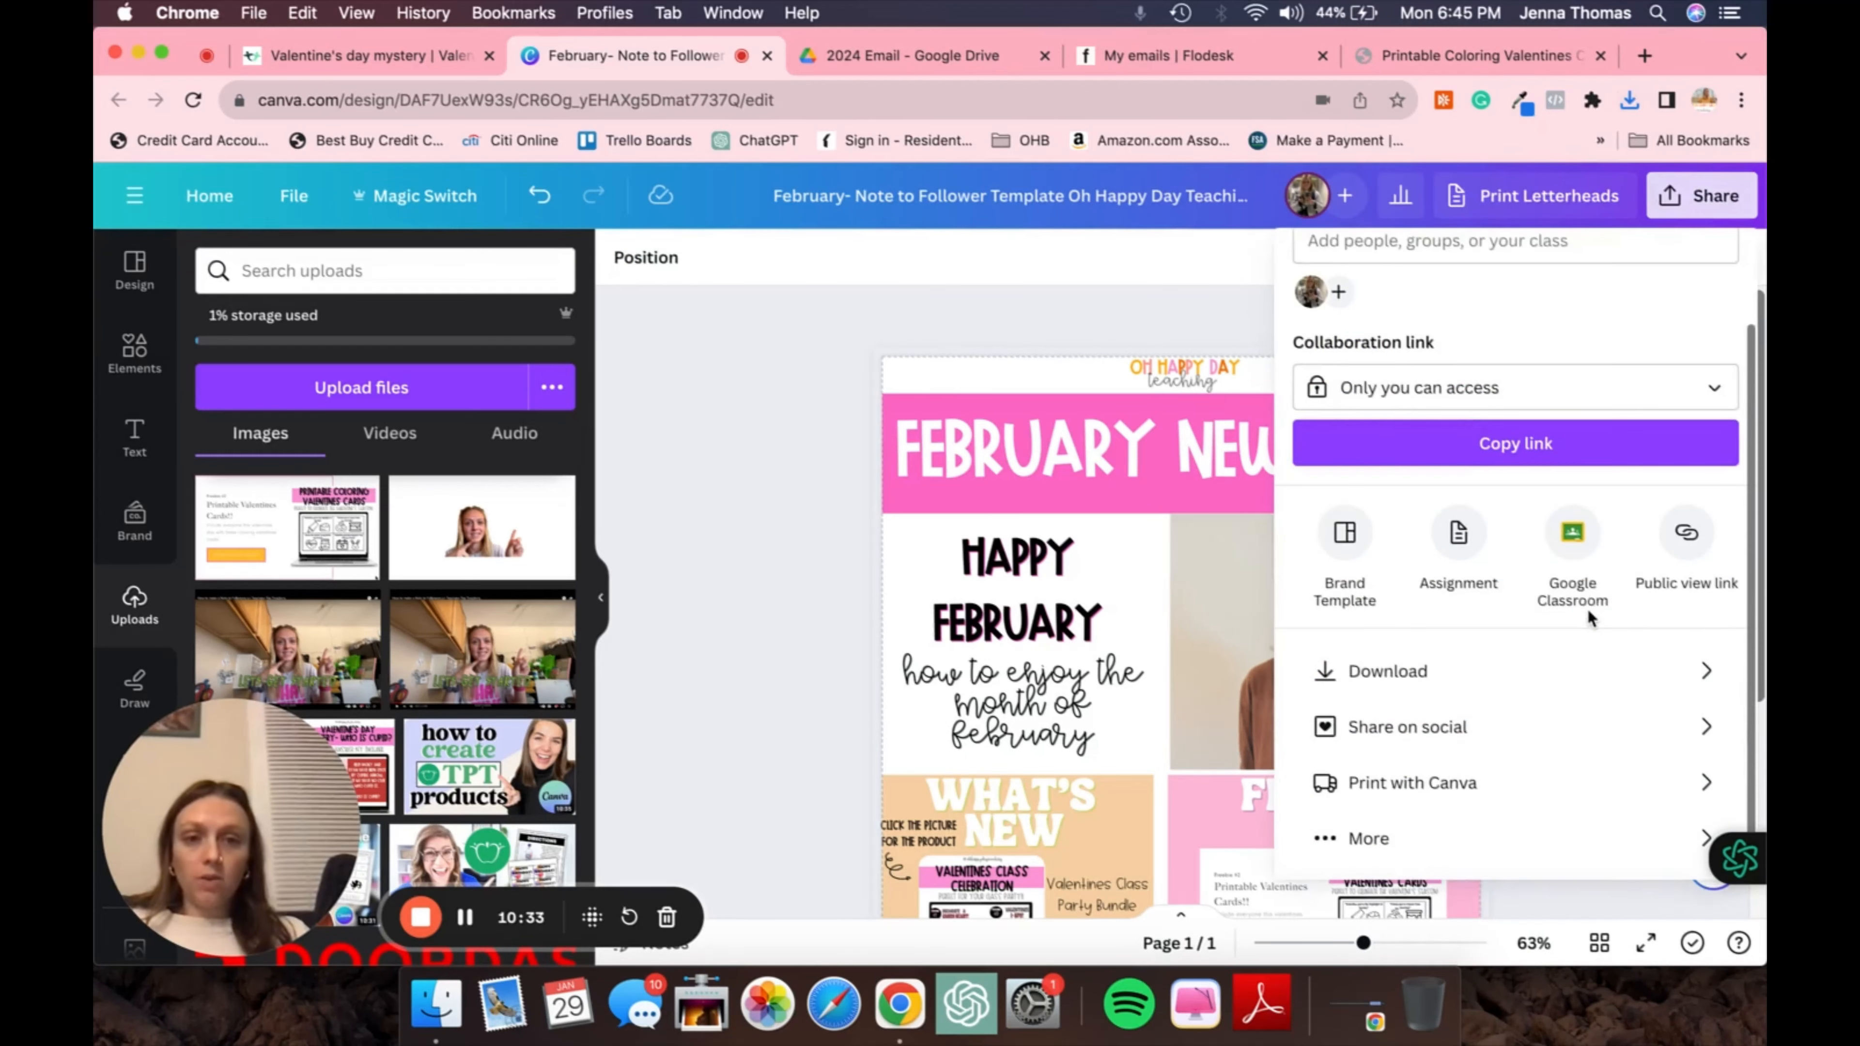
pyautogui.click(1419, 672)
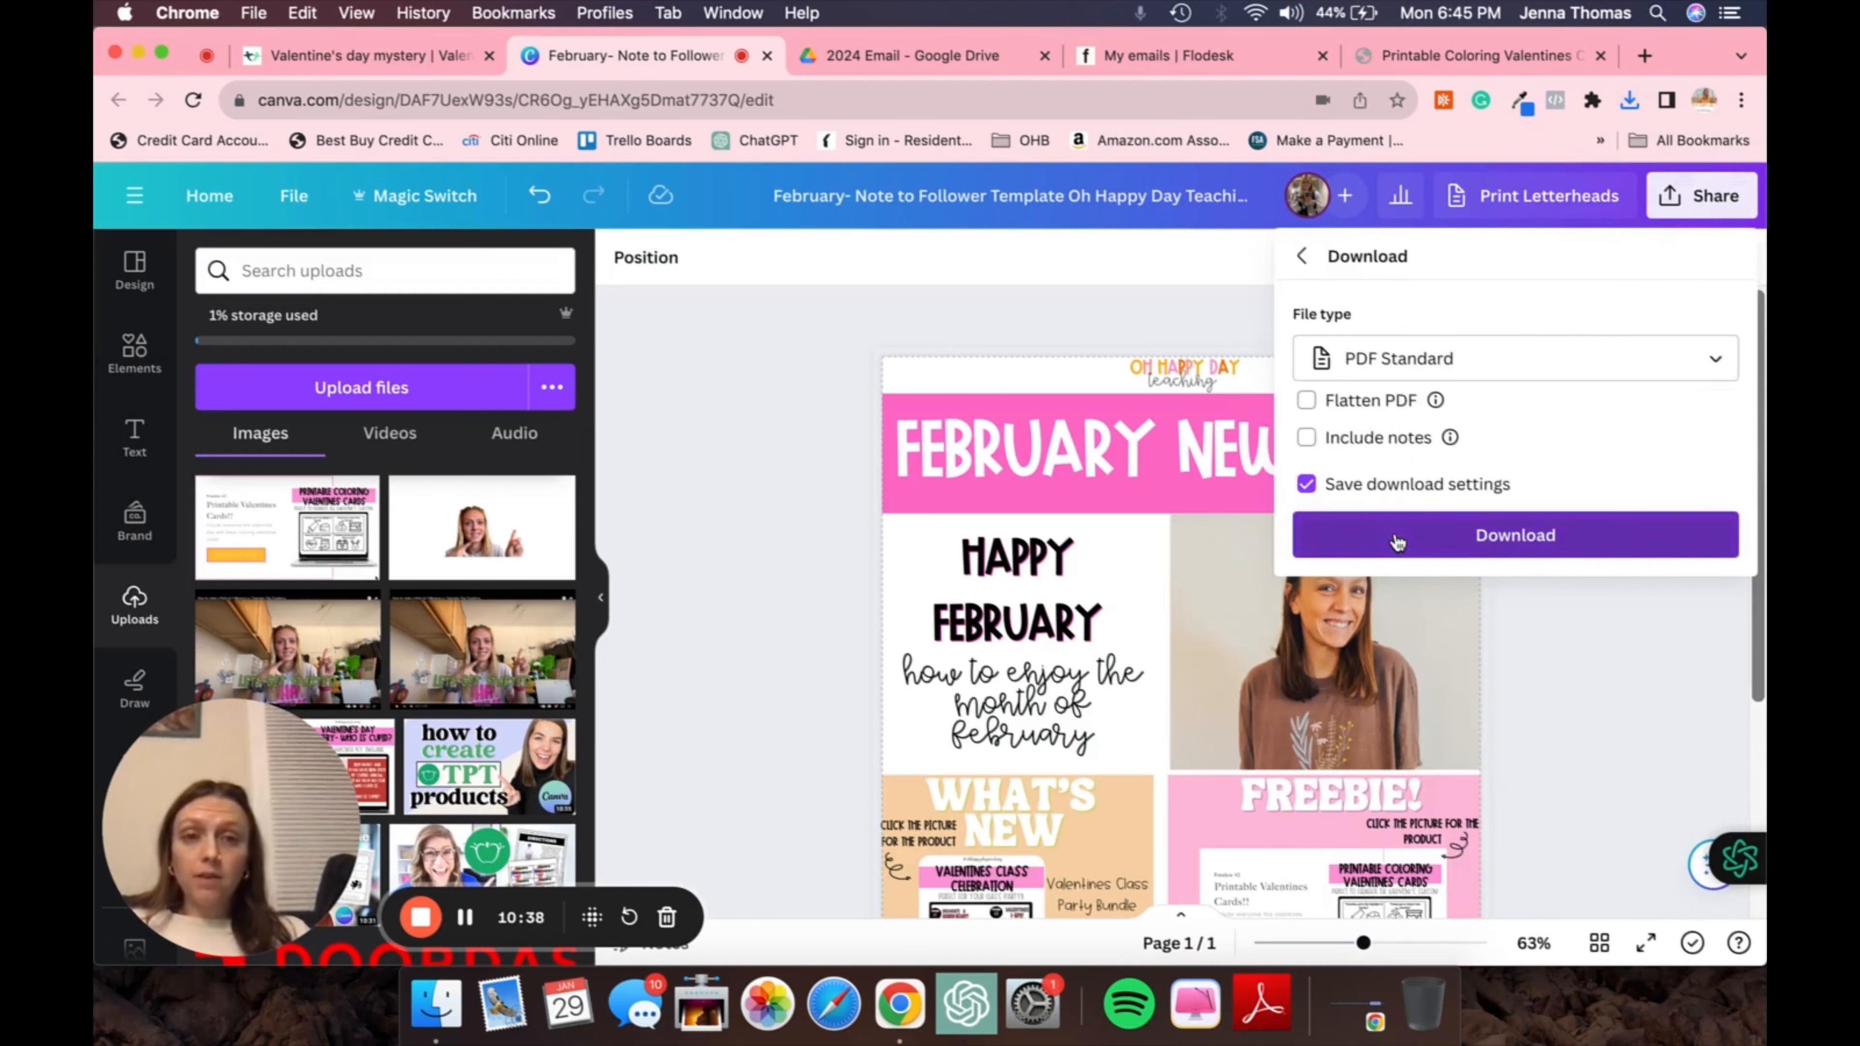
pyautogui.click(1397, 541)
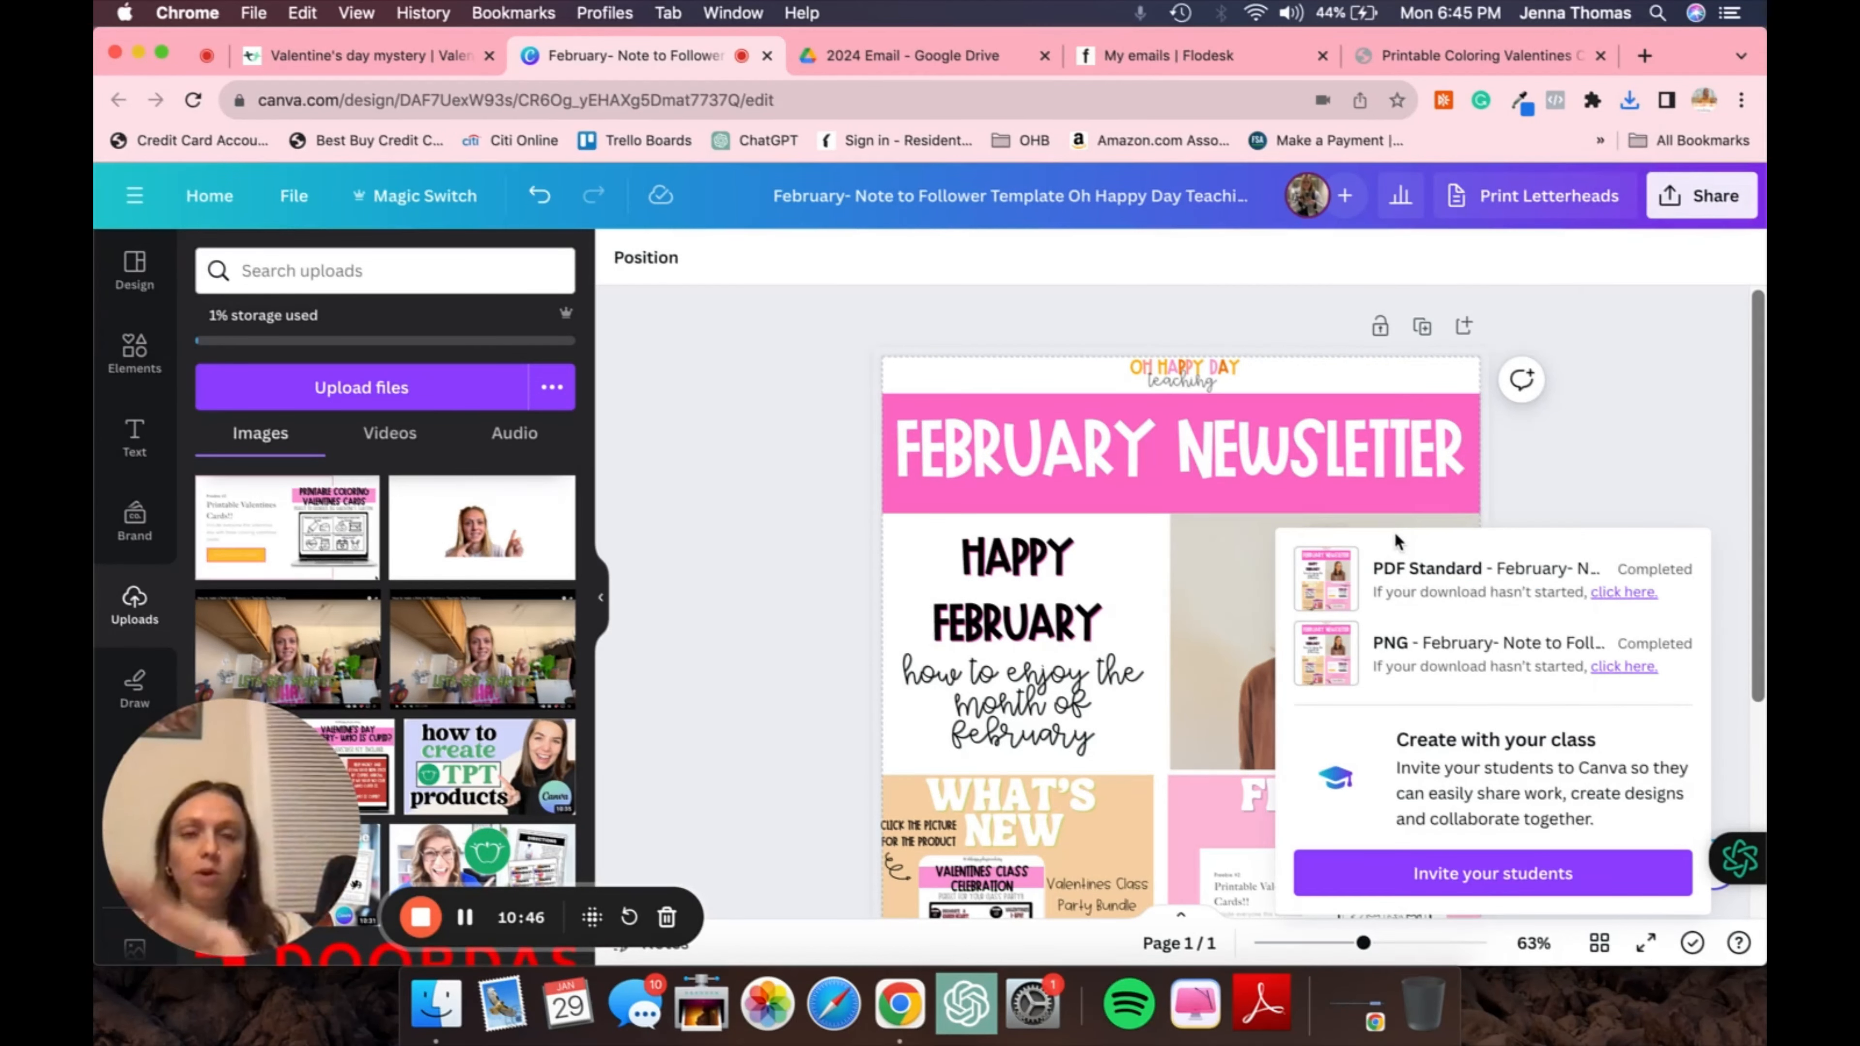
# Switch to Google Drive and upload the downloaded February Note to Follower PDF into the 2024 Email folder
pyautogui.click(911, 53)
pyautogui.click(1185, 823)
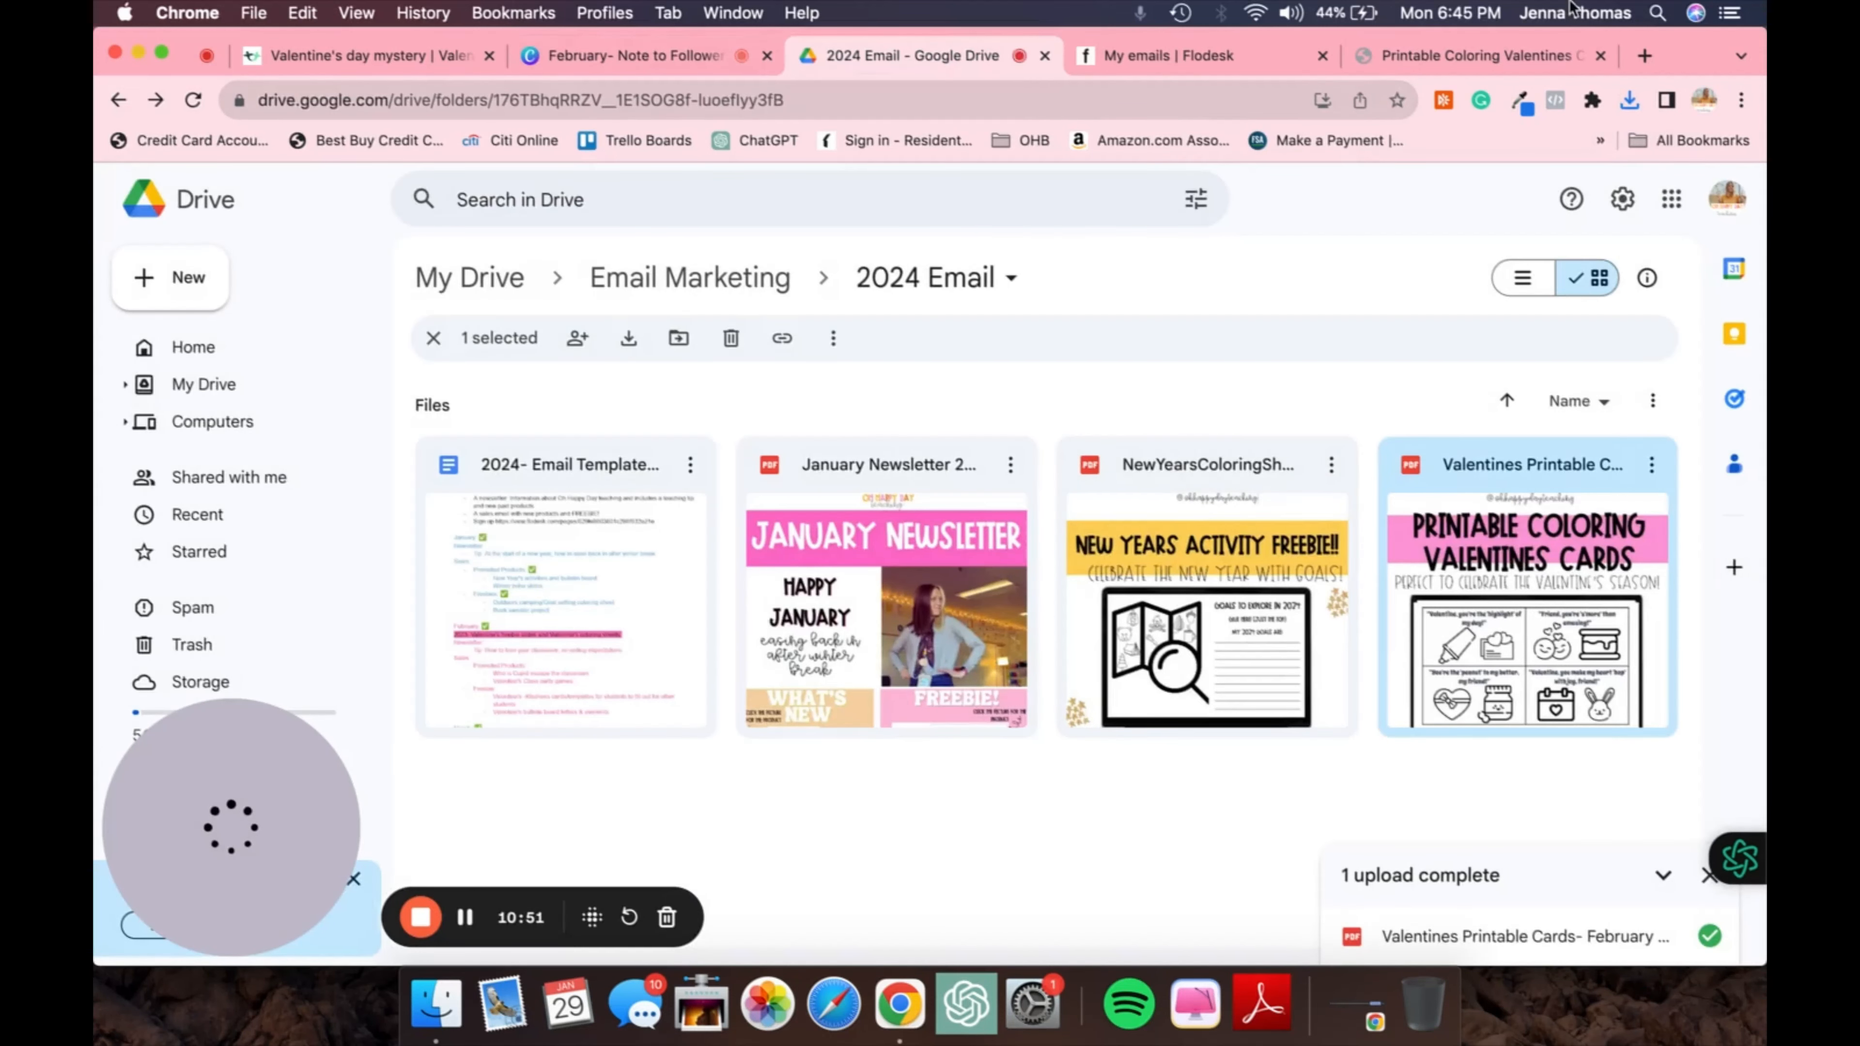
pyautogui.click(1628, 111)
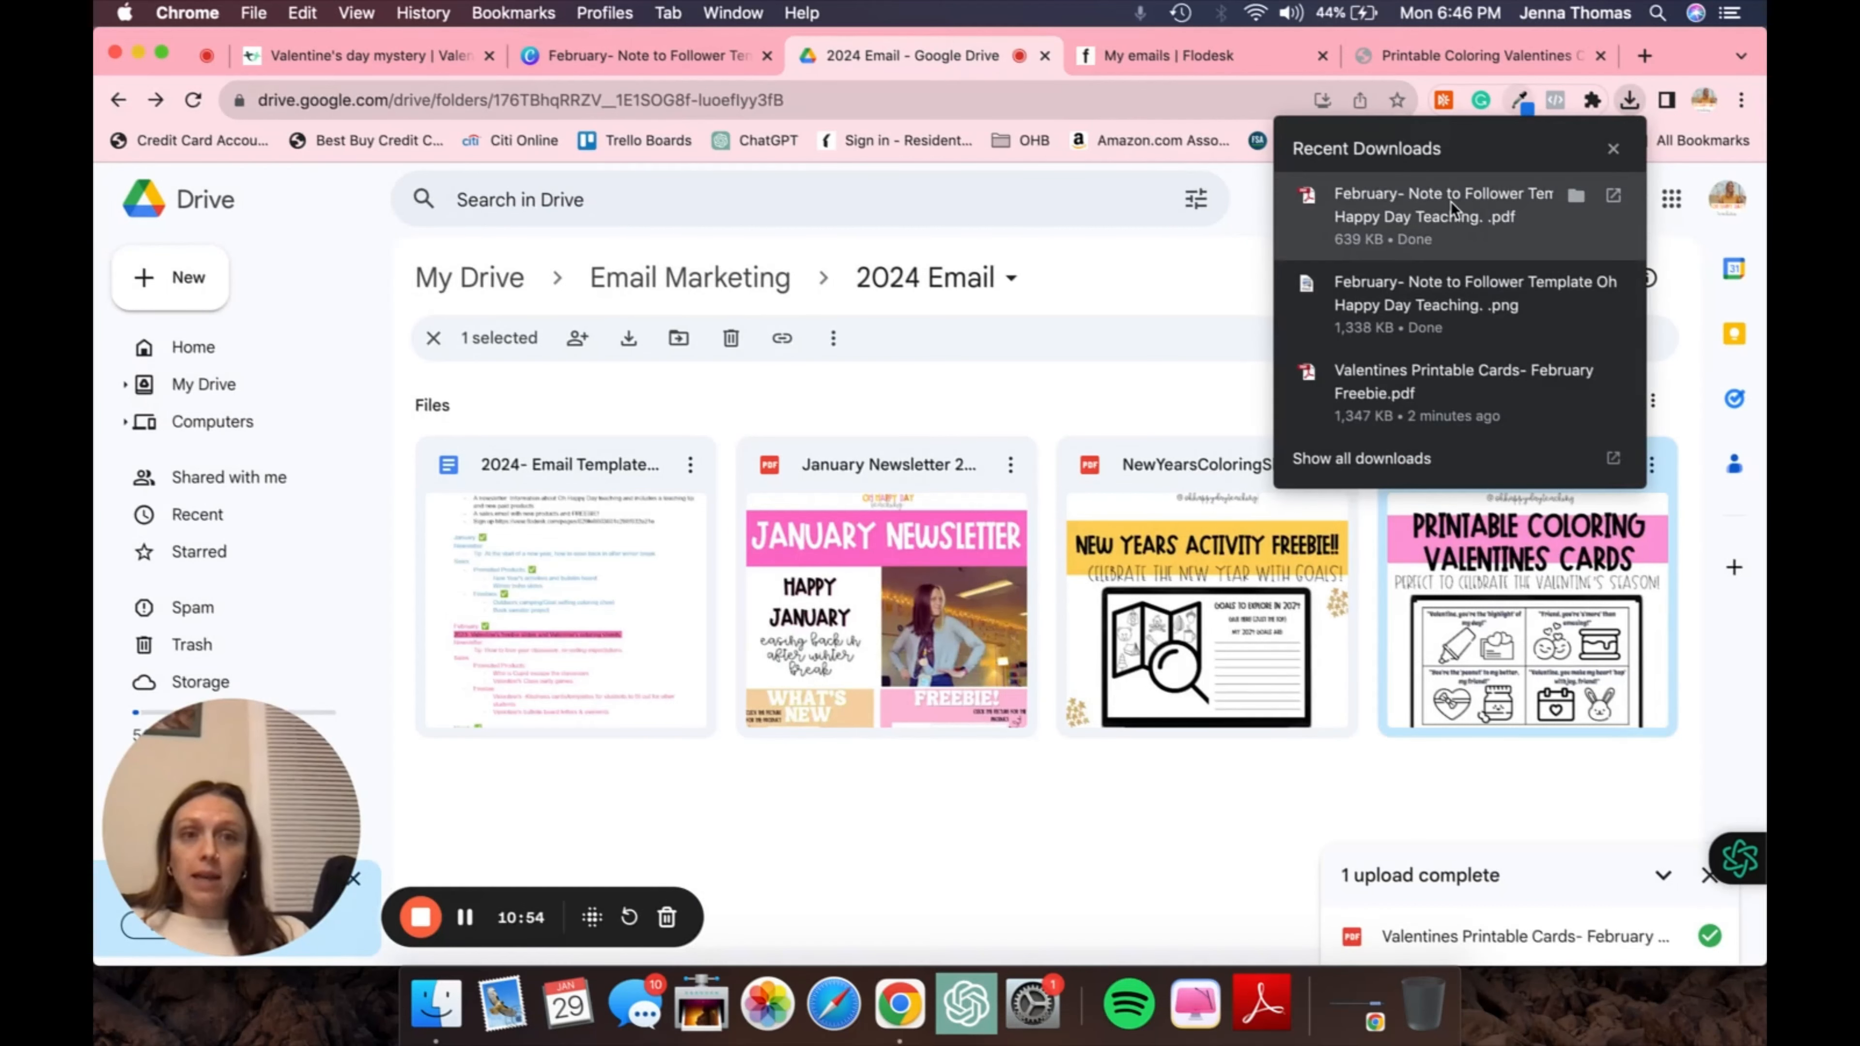
pyautogui.moveTo(1450, 201); pyautogui.dragTo(982, 804)
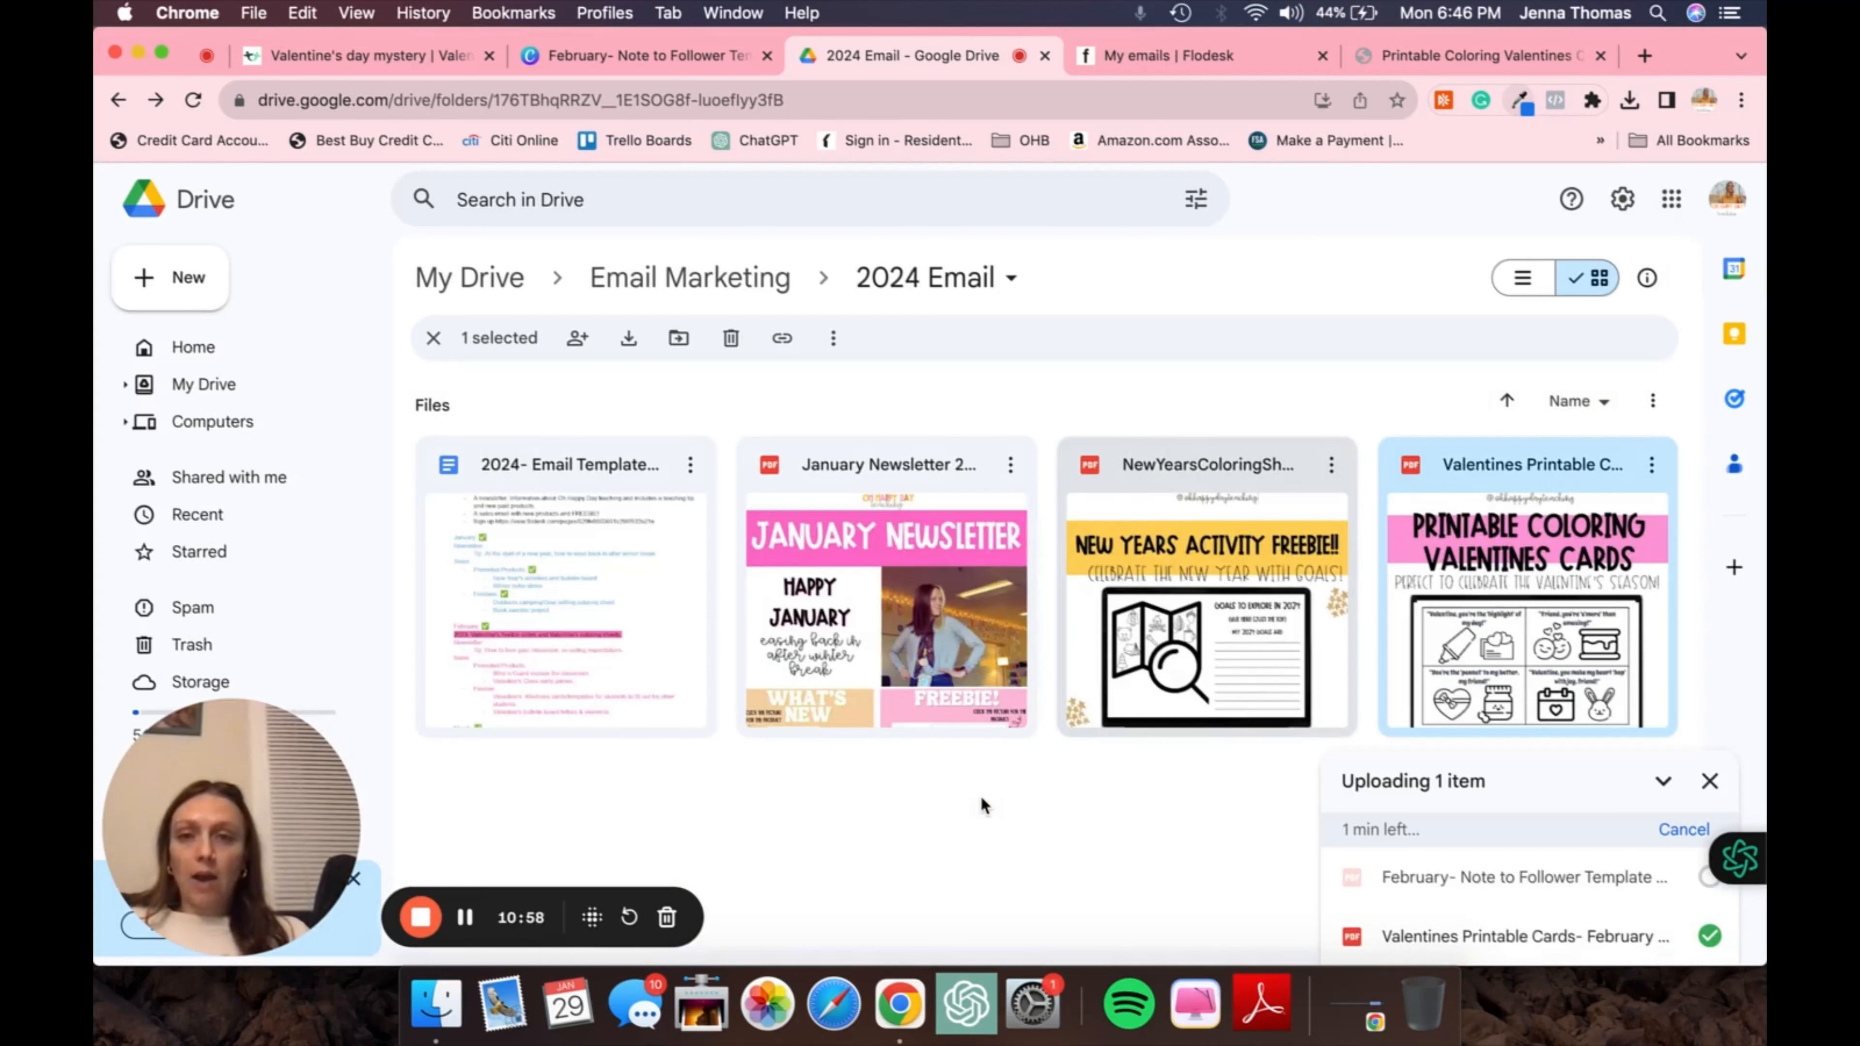
pyautogui.scroll(-2, 982, 799)
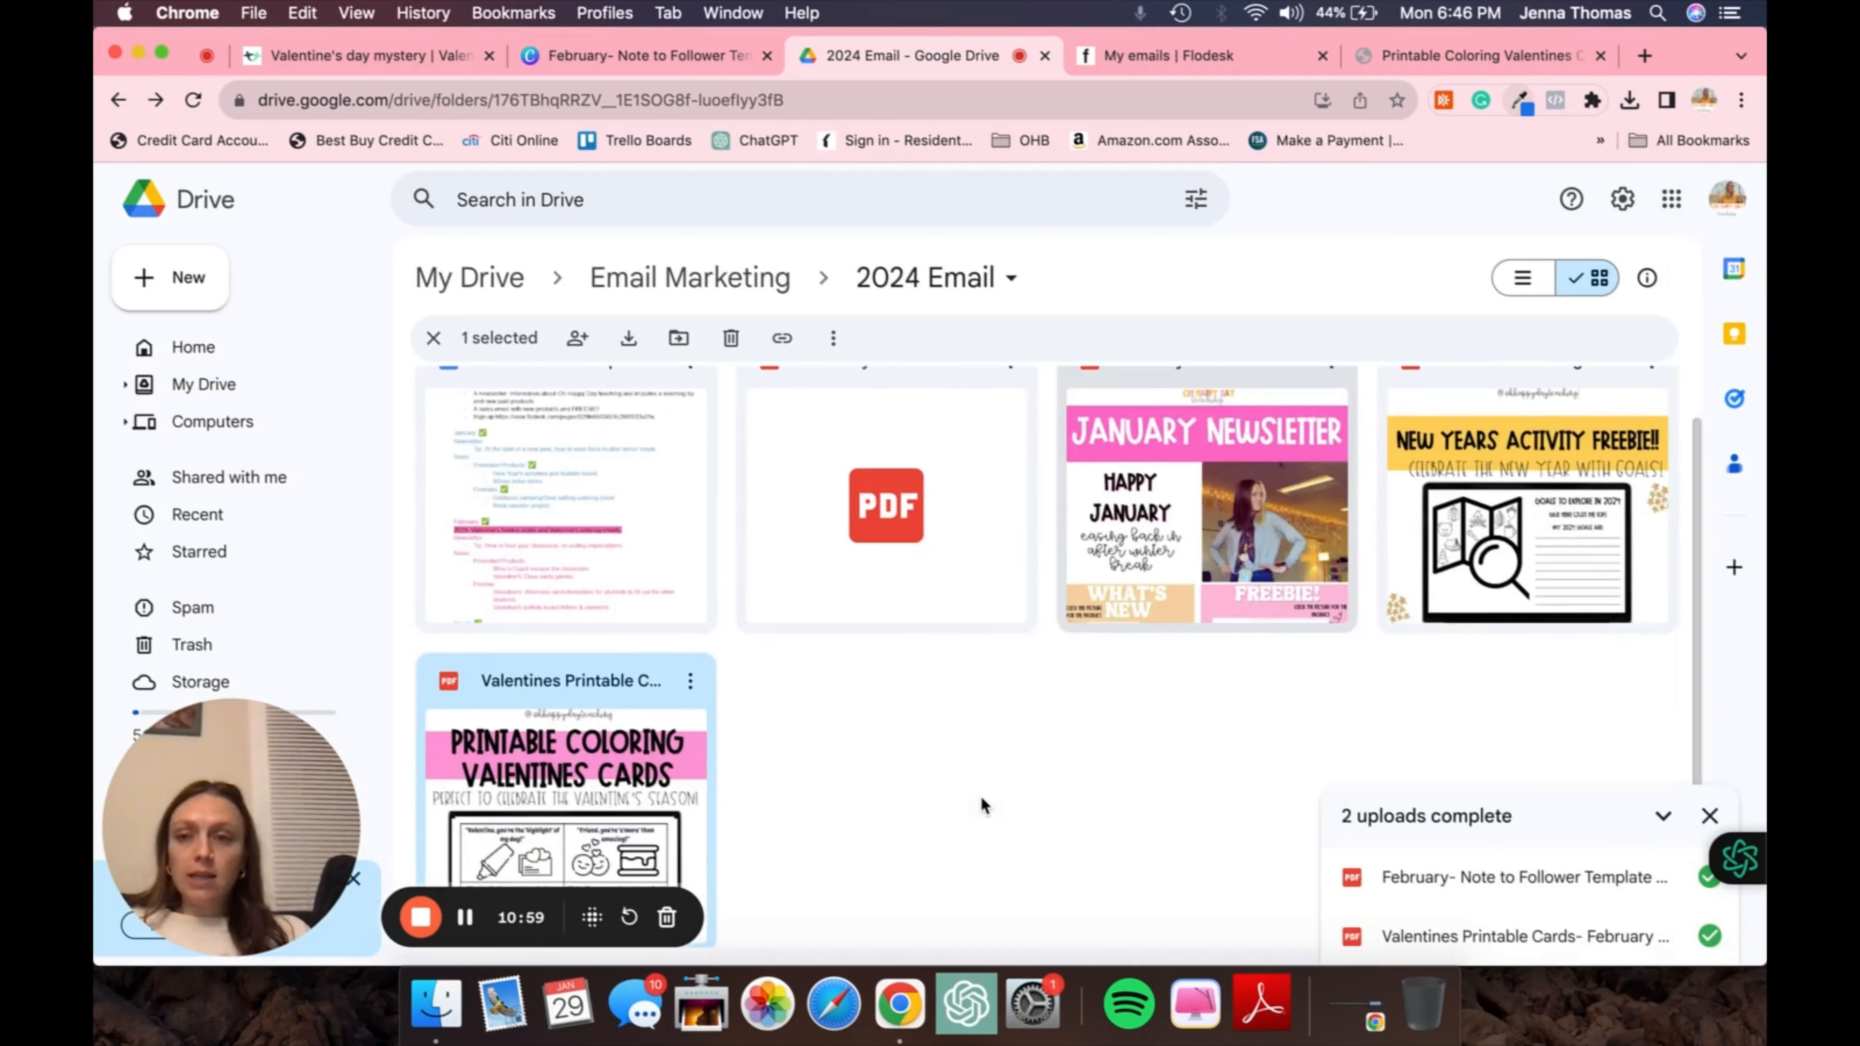
pyautogui.scroll(2, 978, 795)
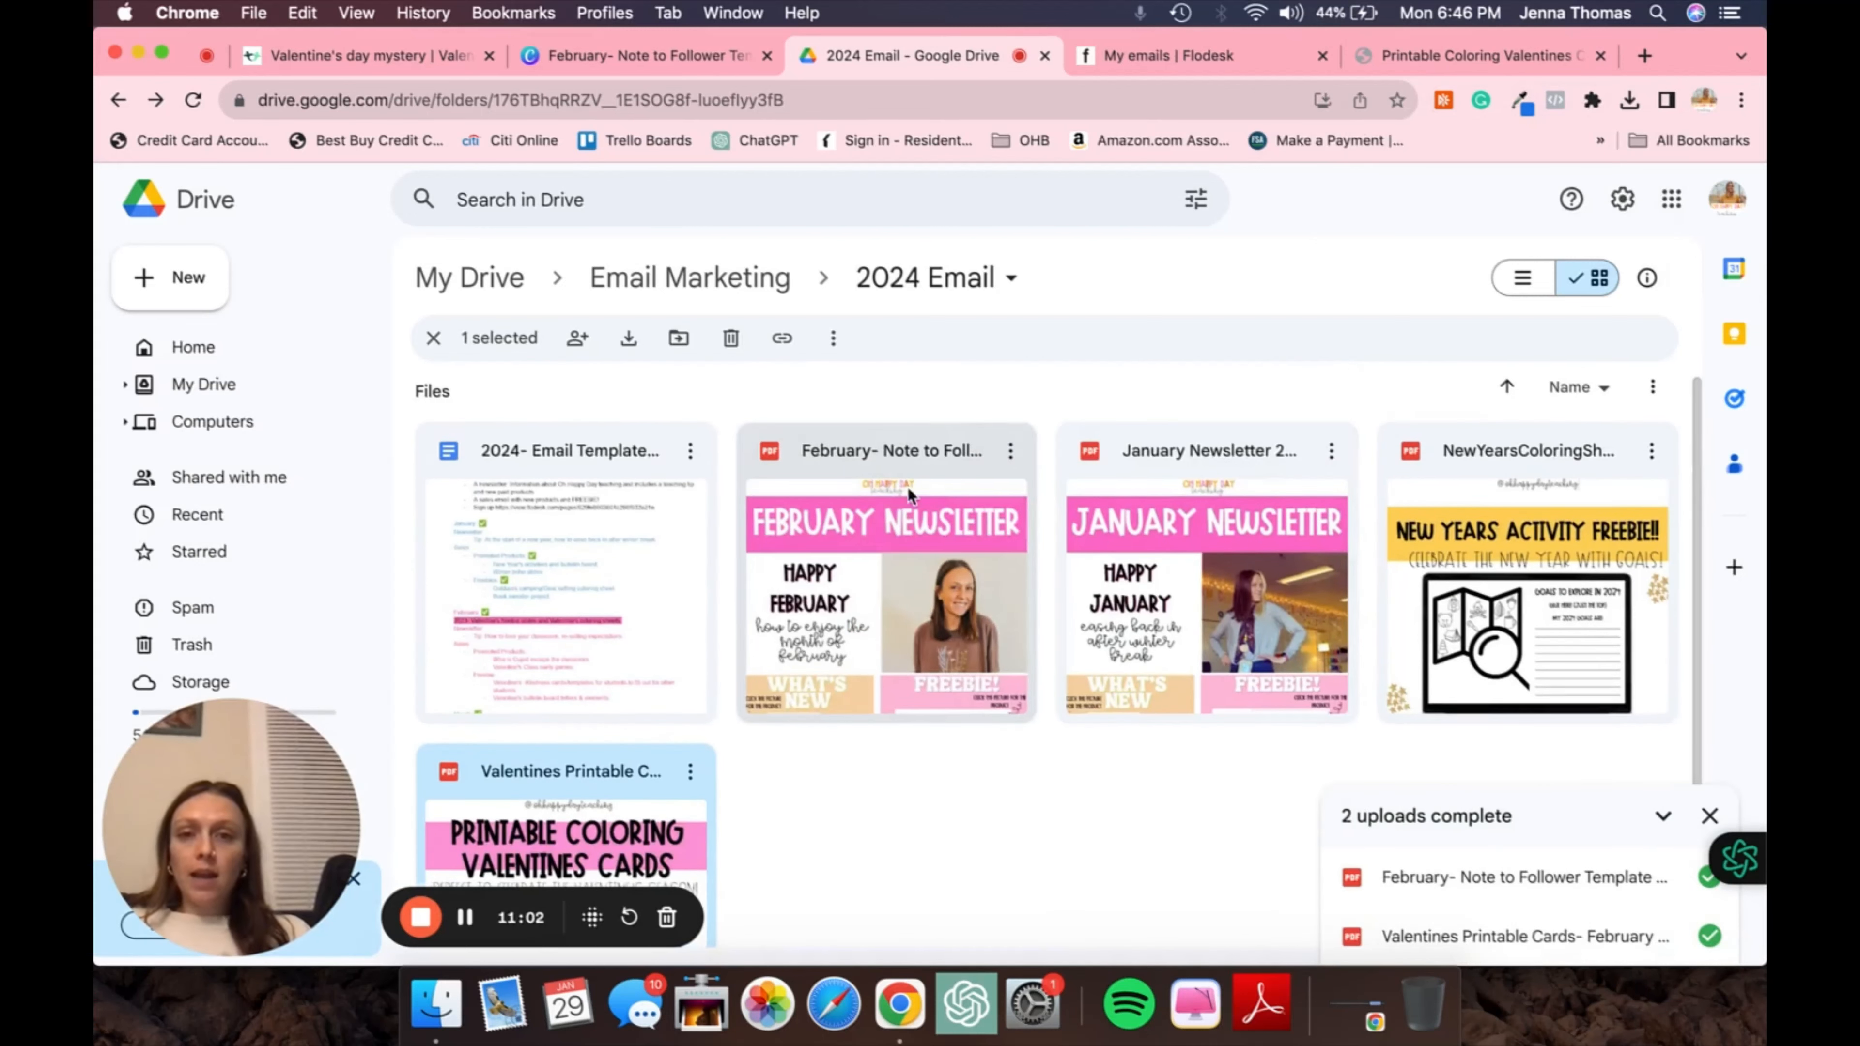
# Set general access of the February Note to Follower PDF to Anyone with the link and copy its link
pyautogui.click(1010, 451)
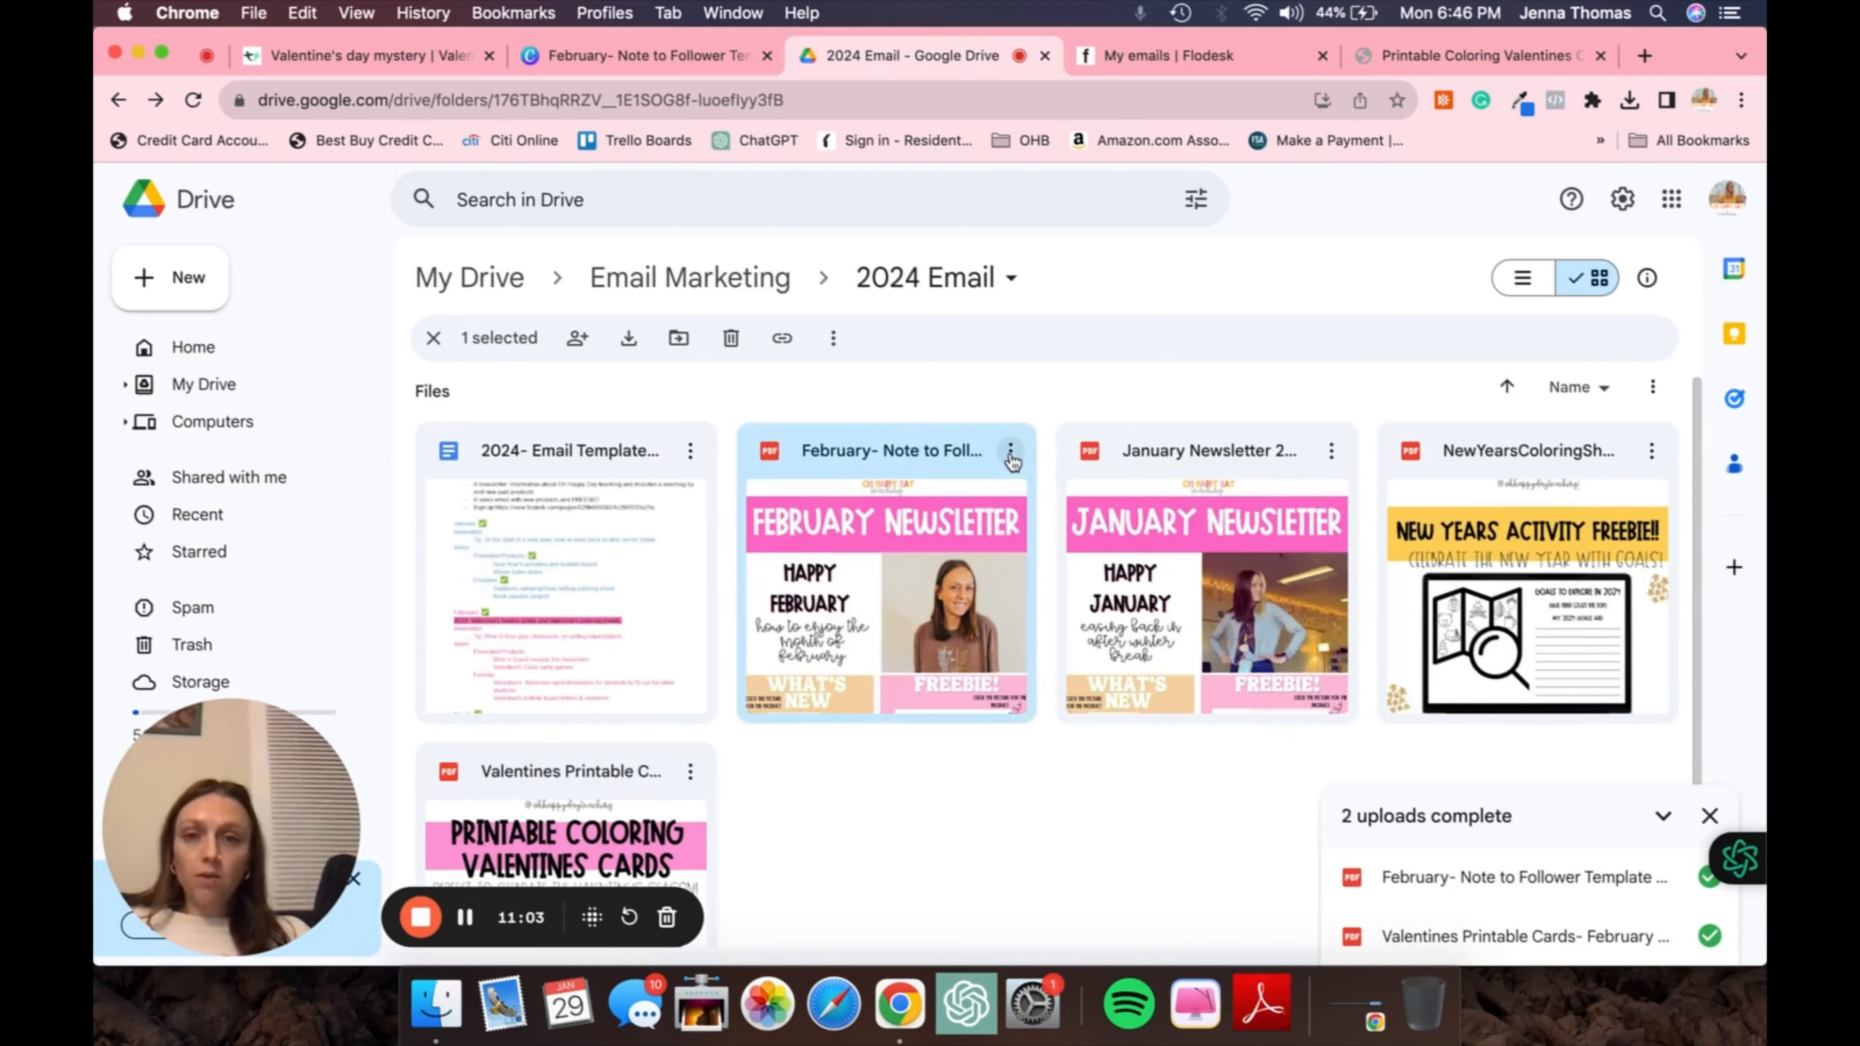
pyautogui.moveTo(1100, 678)
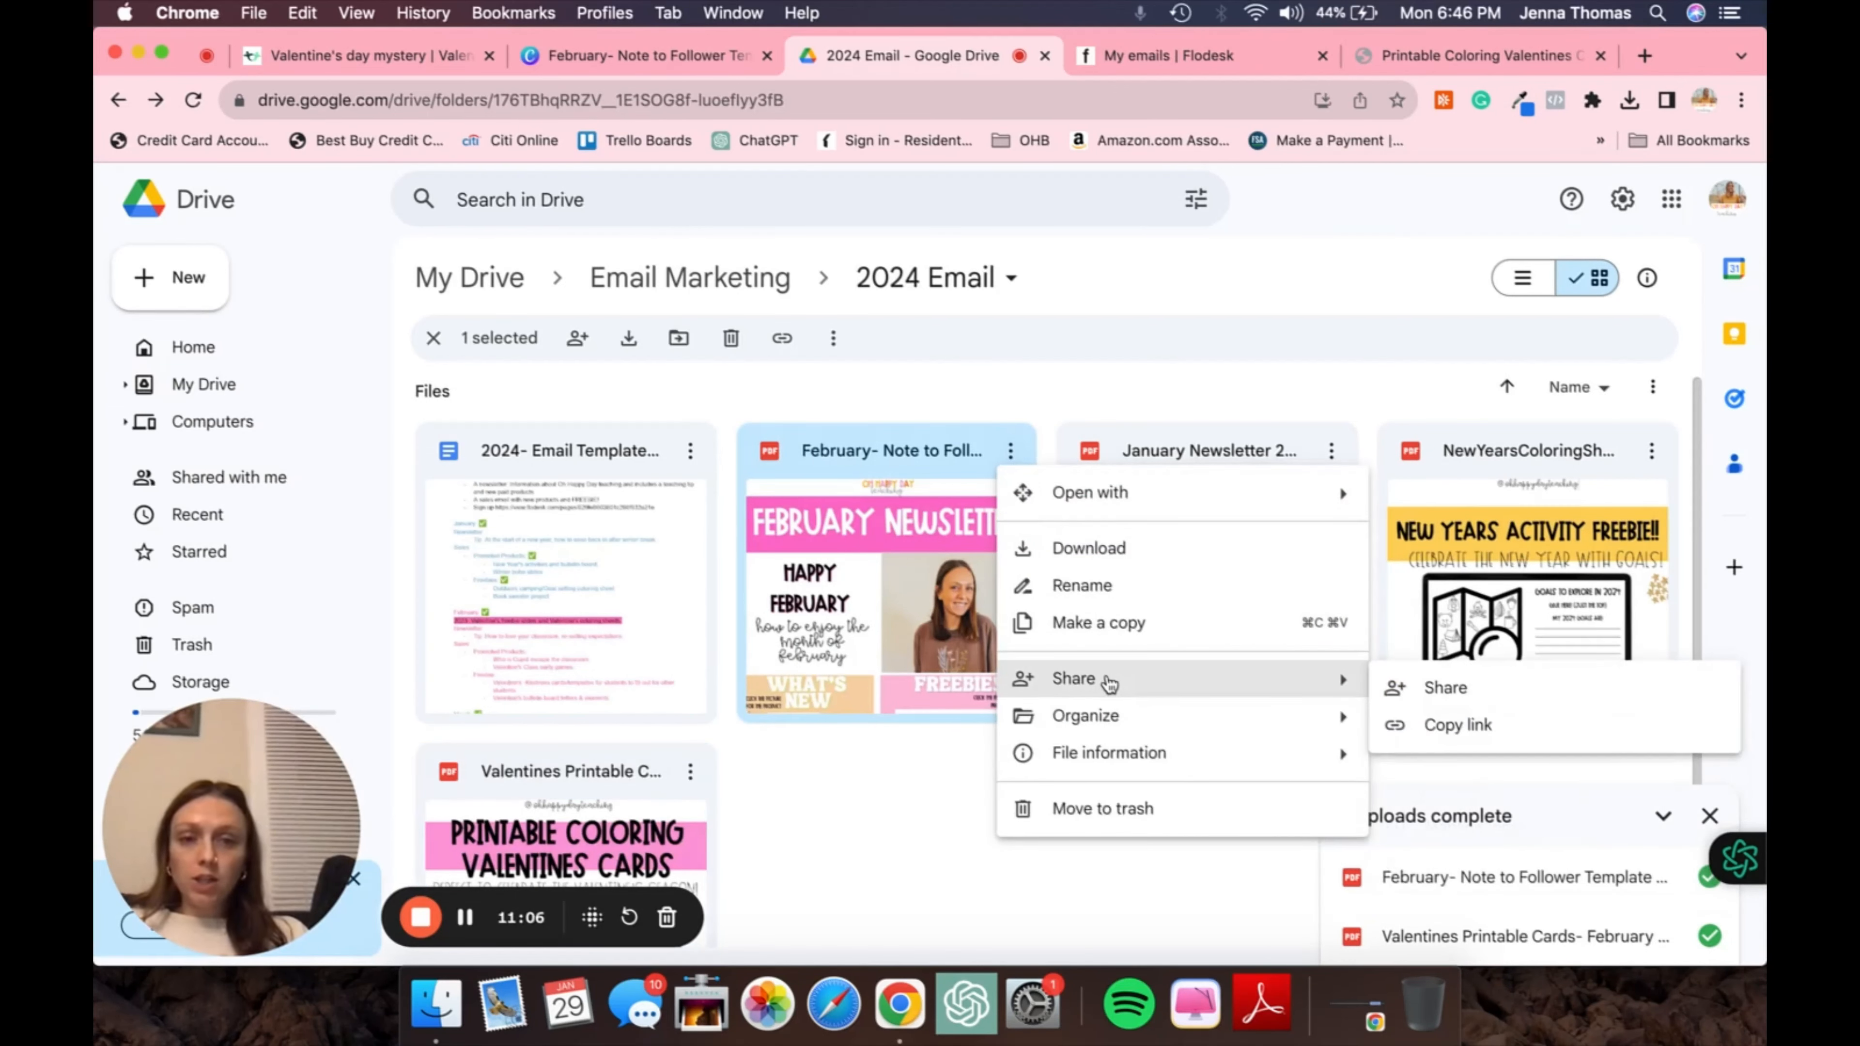
pyautogui.click(1445, 692)
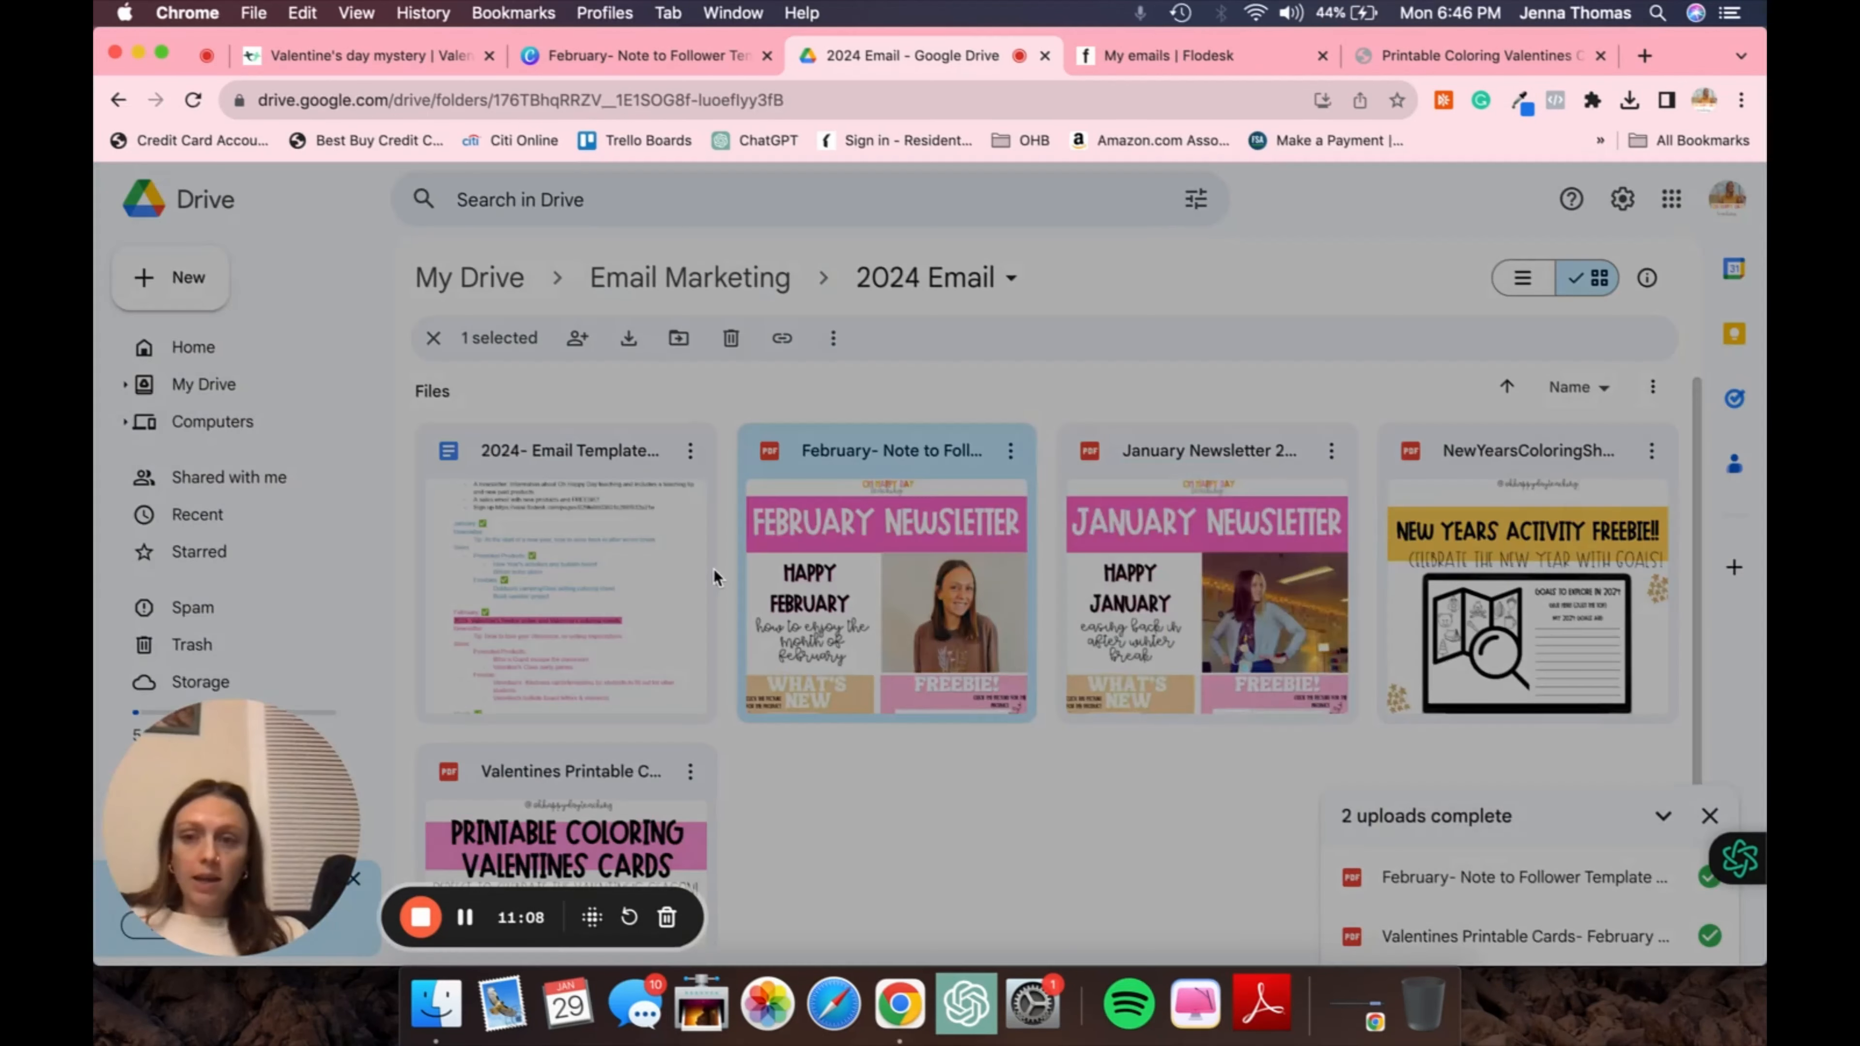
pyautogui.click(791, 675)
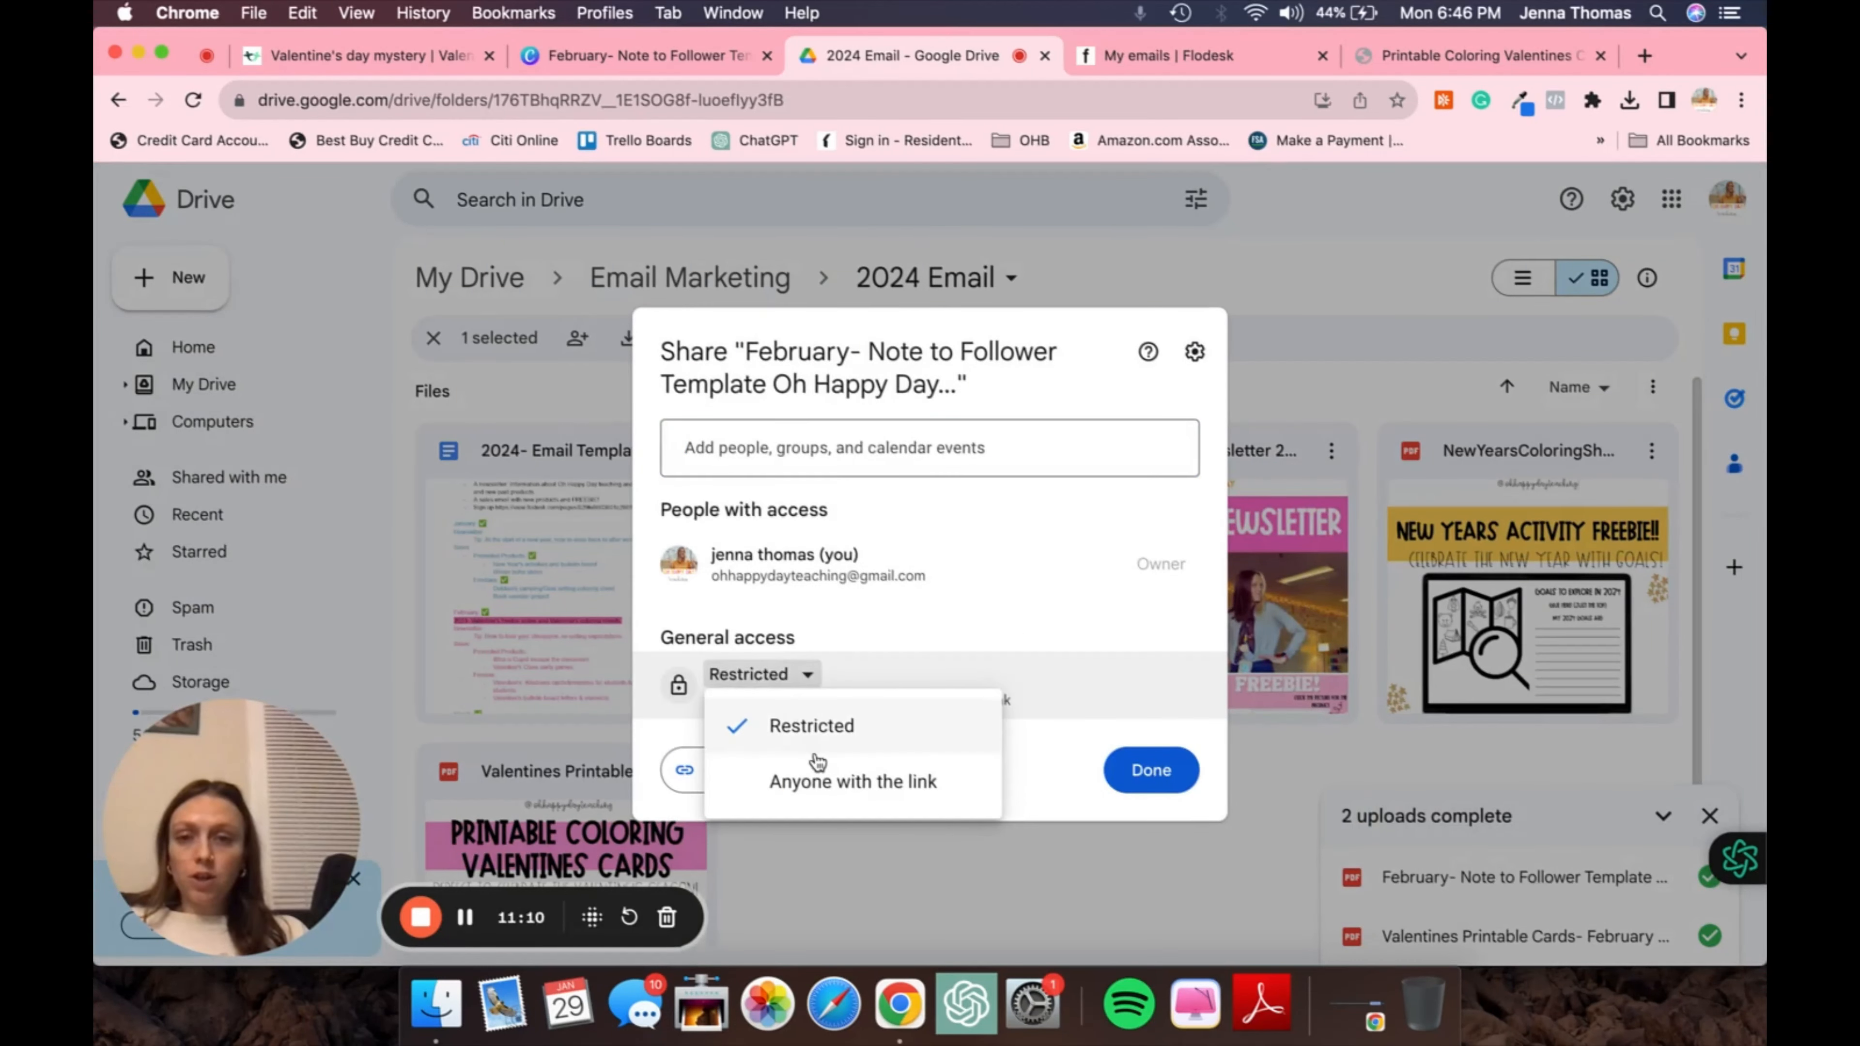
pyautogui.click(817, 769)
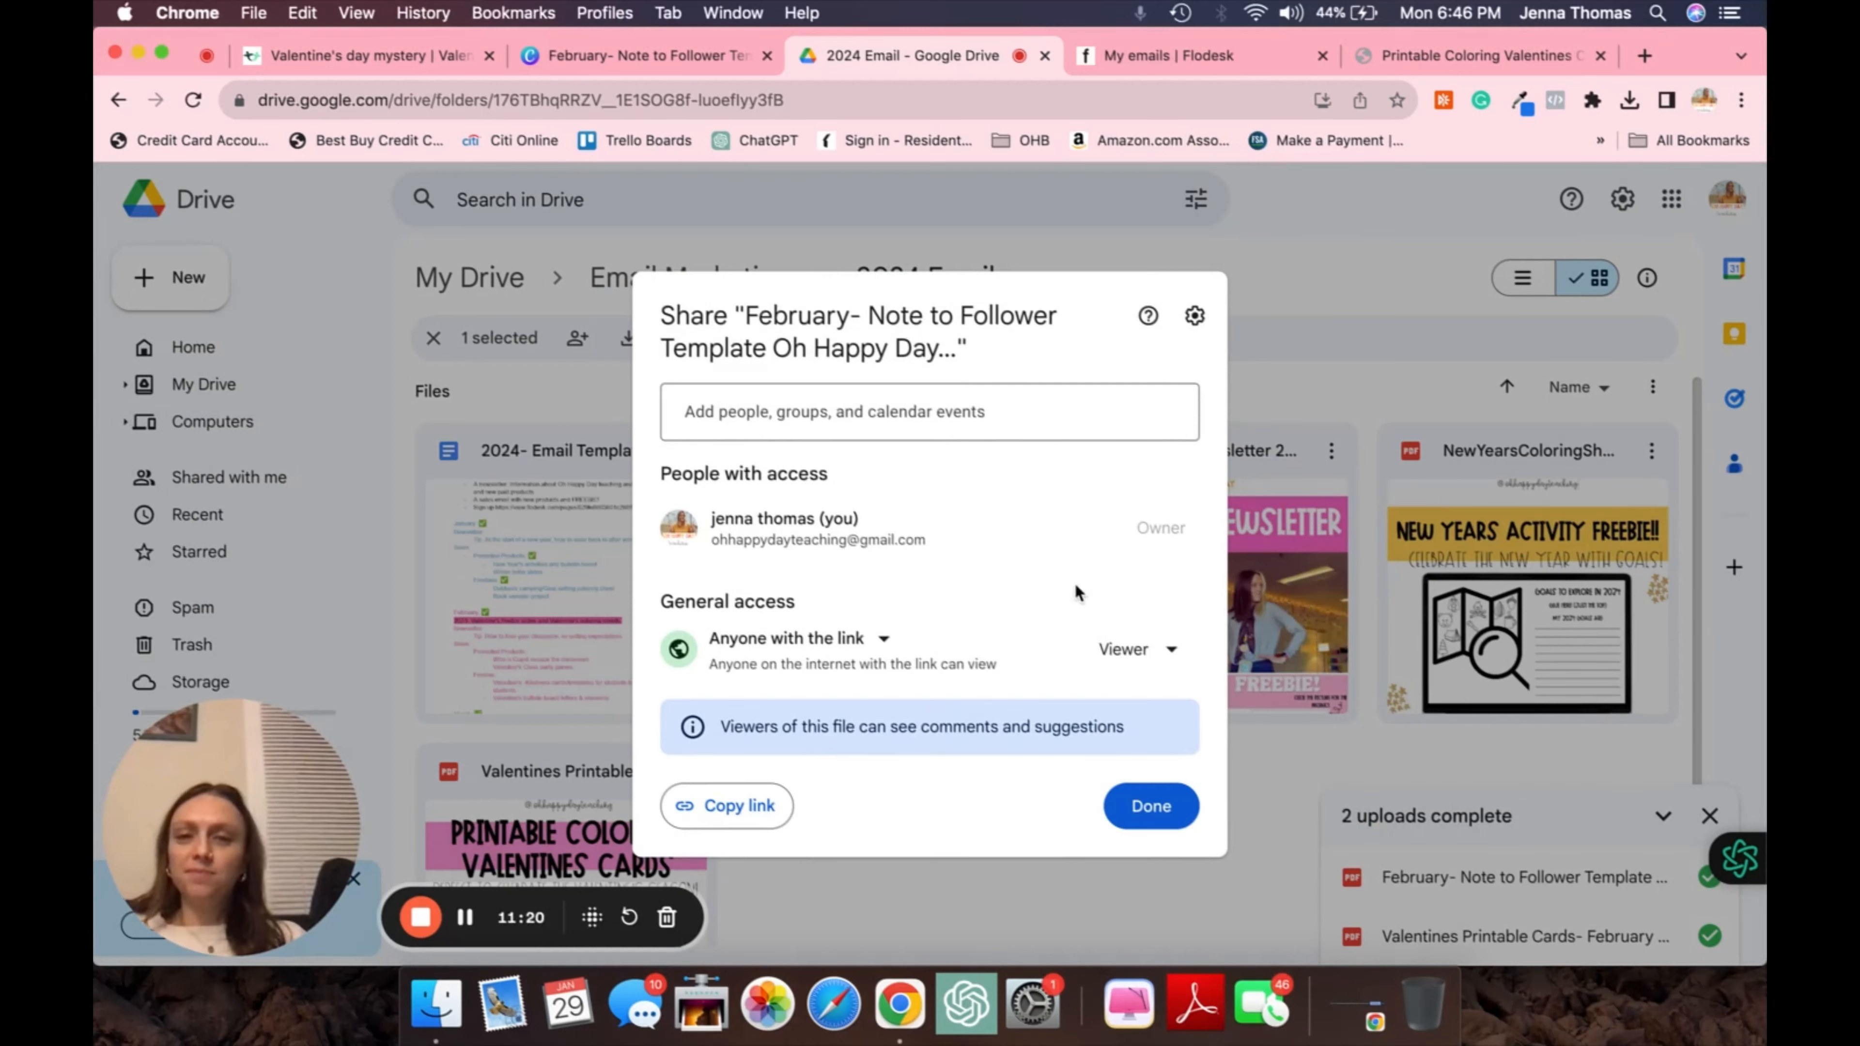
pyautogui.click(760, 806)
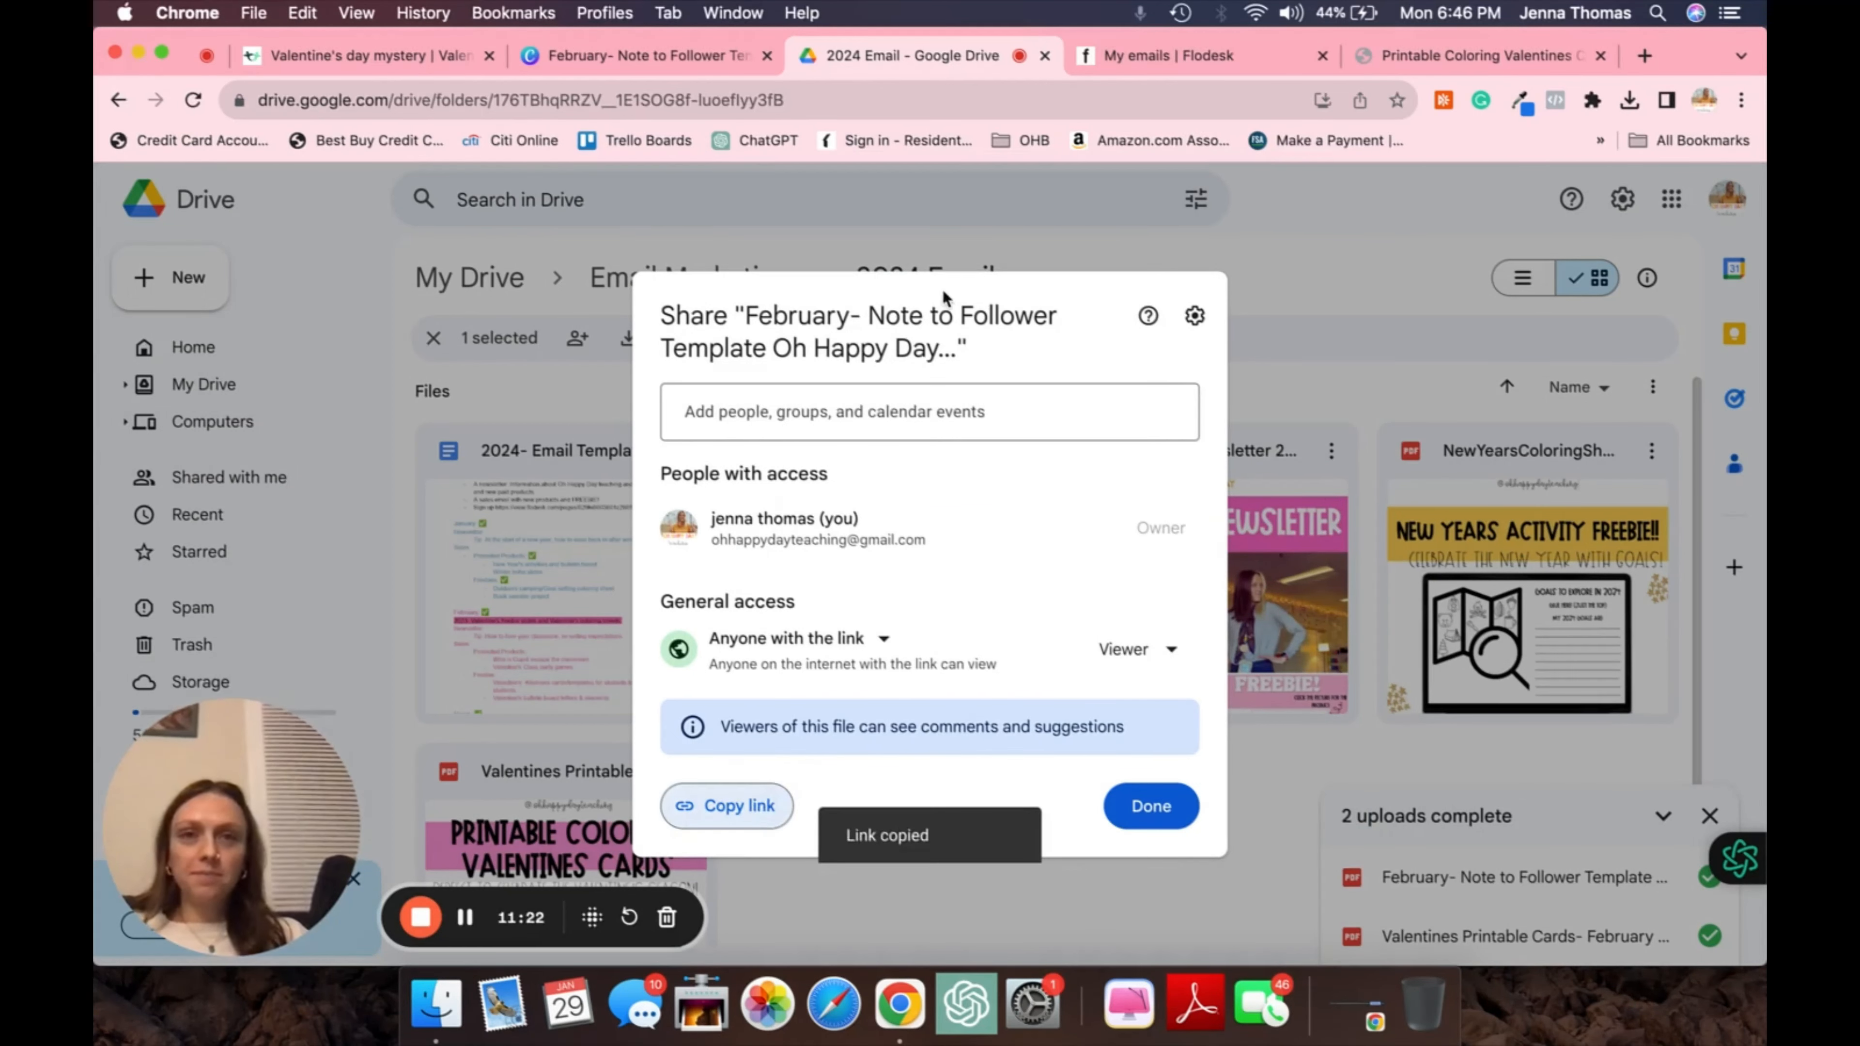
# Switch to Teachers Pay Teachers and open the February follower note among the inbox drafts for editing
pyautogui.click(1349, 245)
pyautogui.click(463, 57)
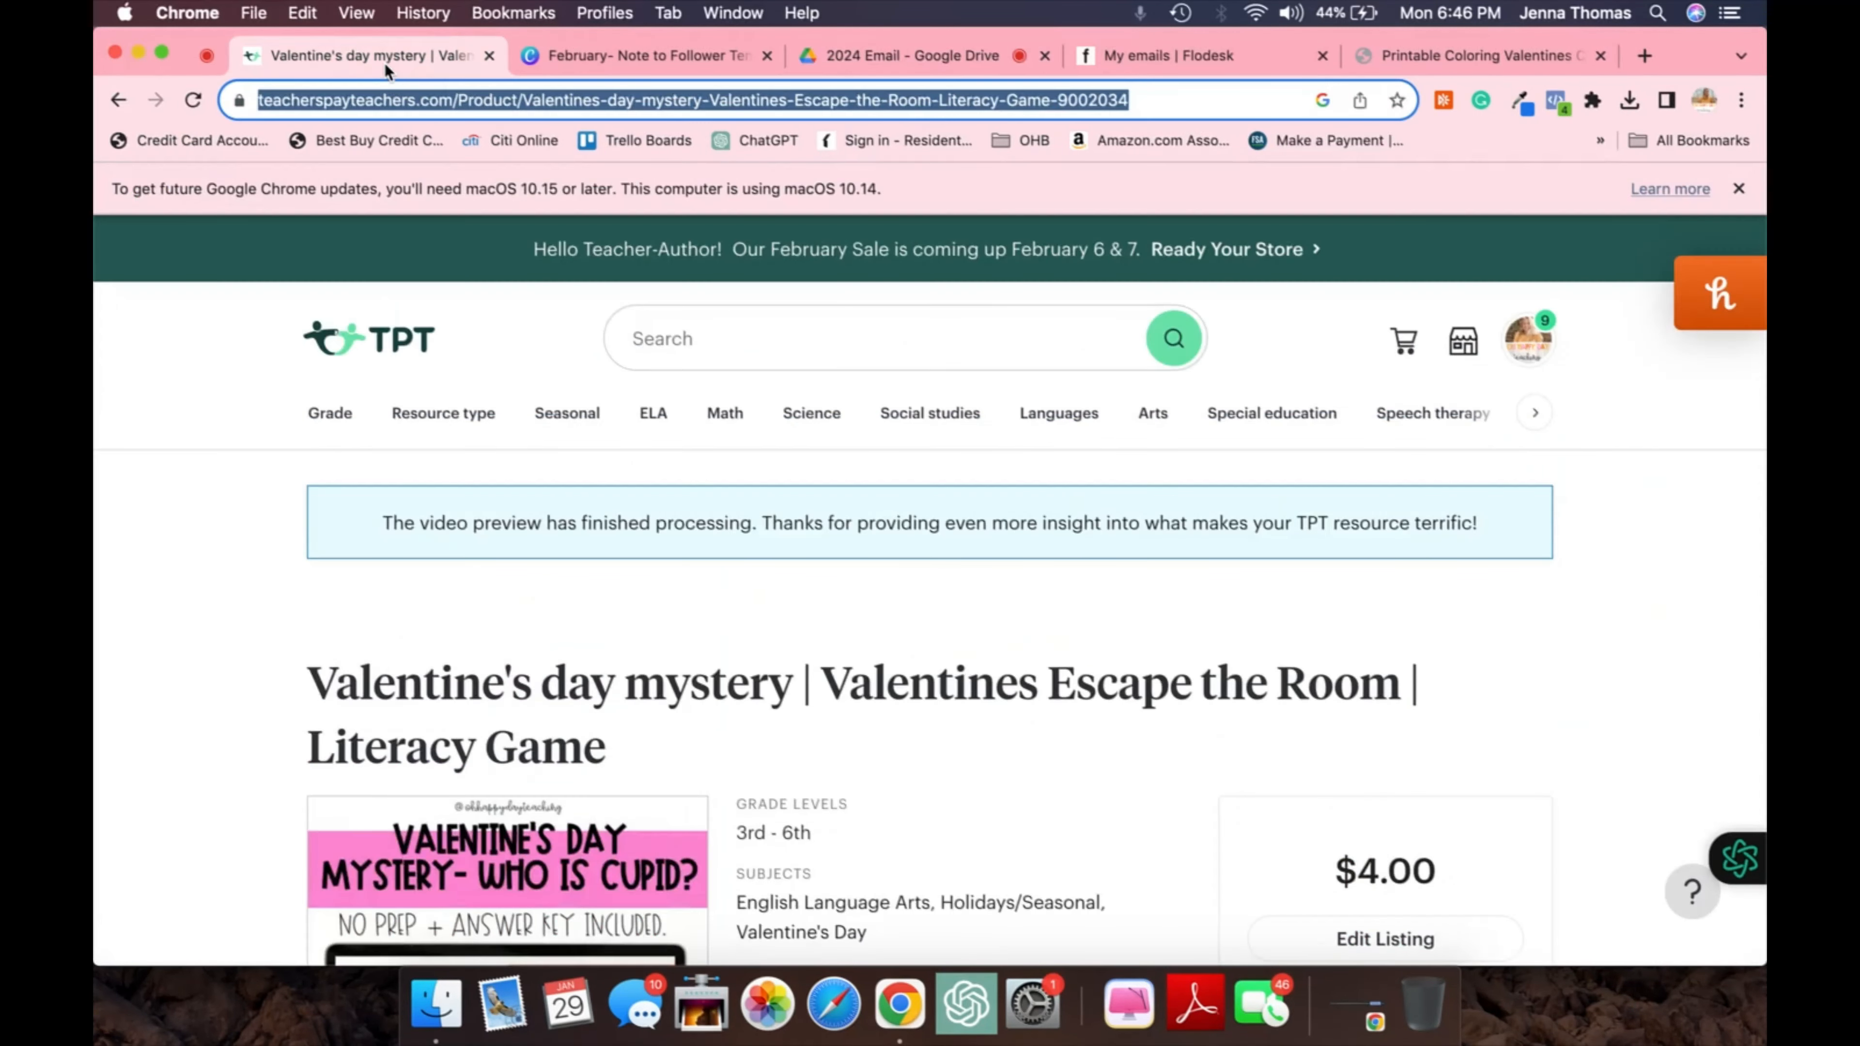
pyautogui.click(1448, 357)
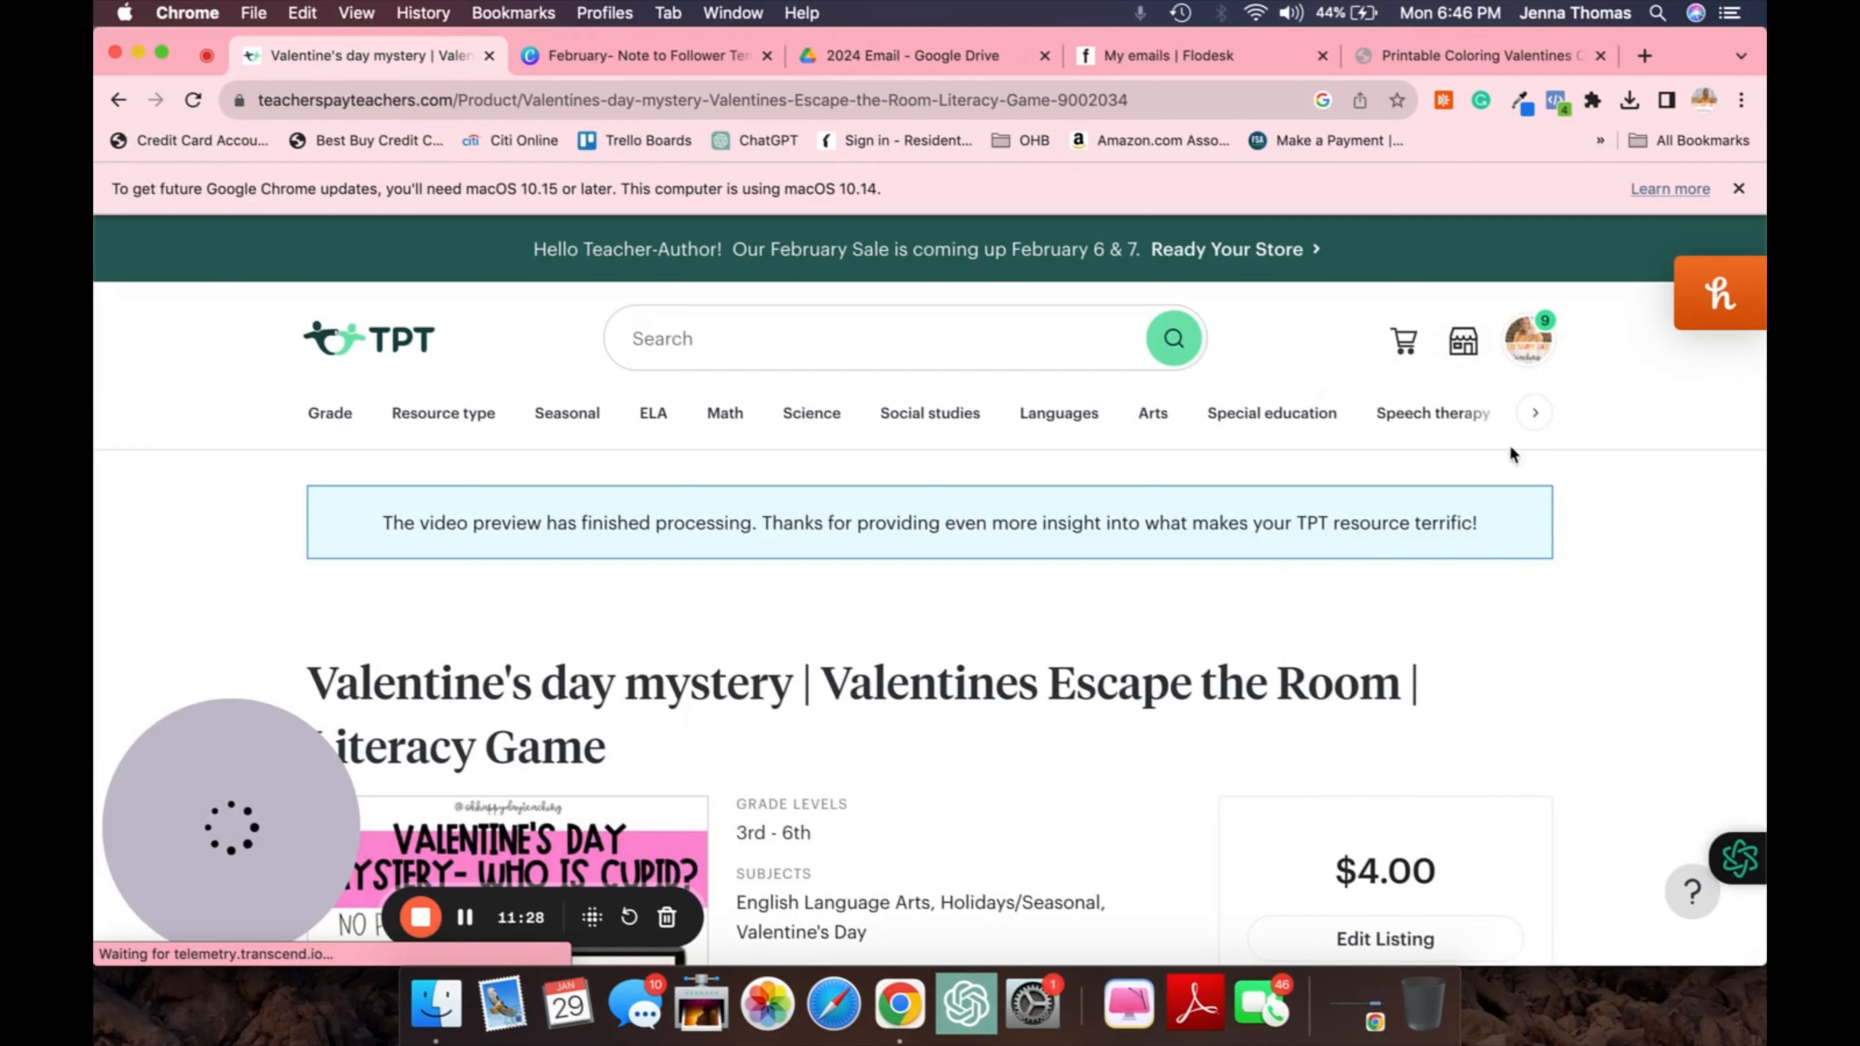
pyautogui.moveTo(1462, 343)
pyautogui.click(1392, 700)
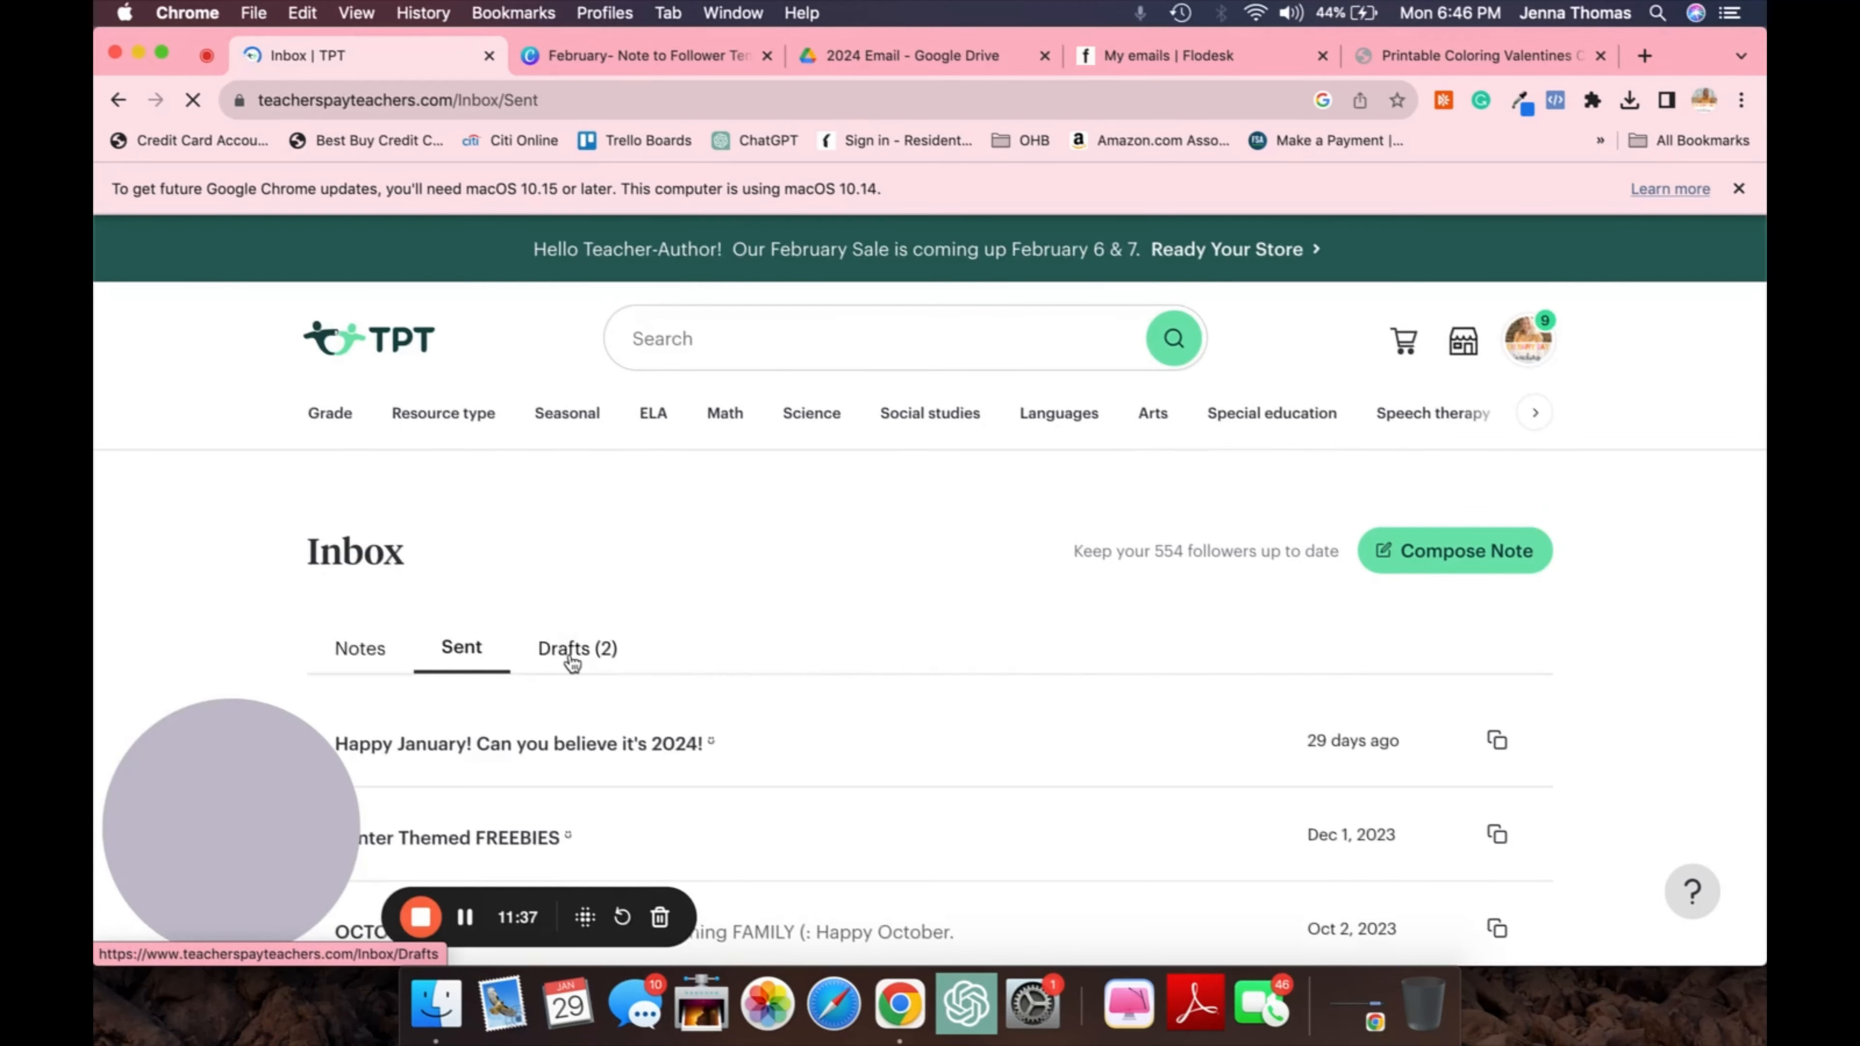
pyautogui.click(573, 648)
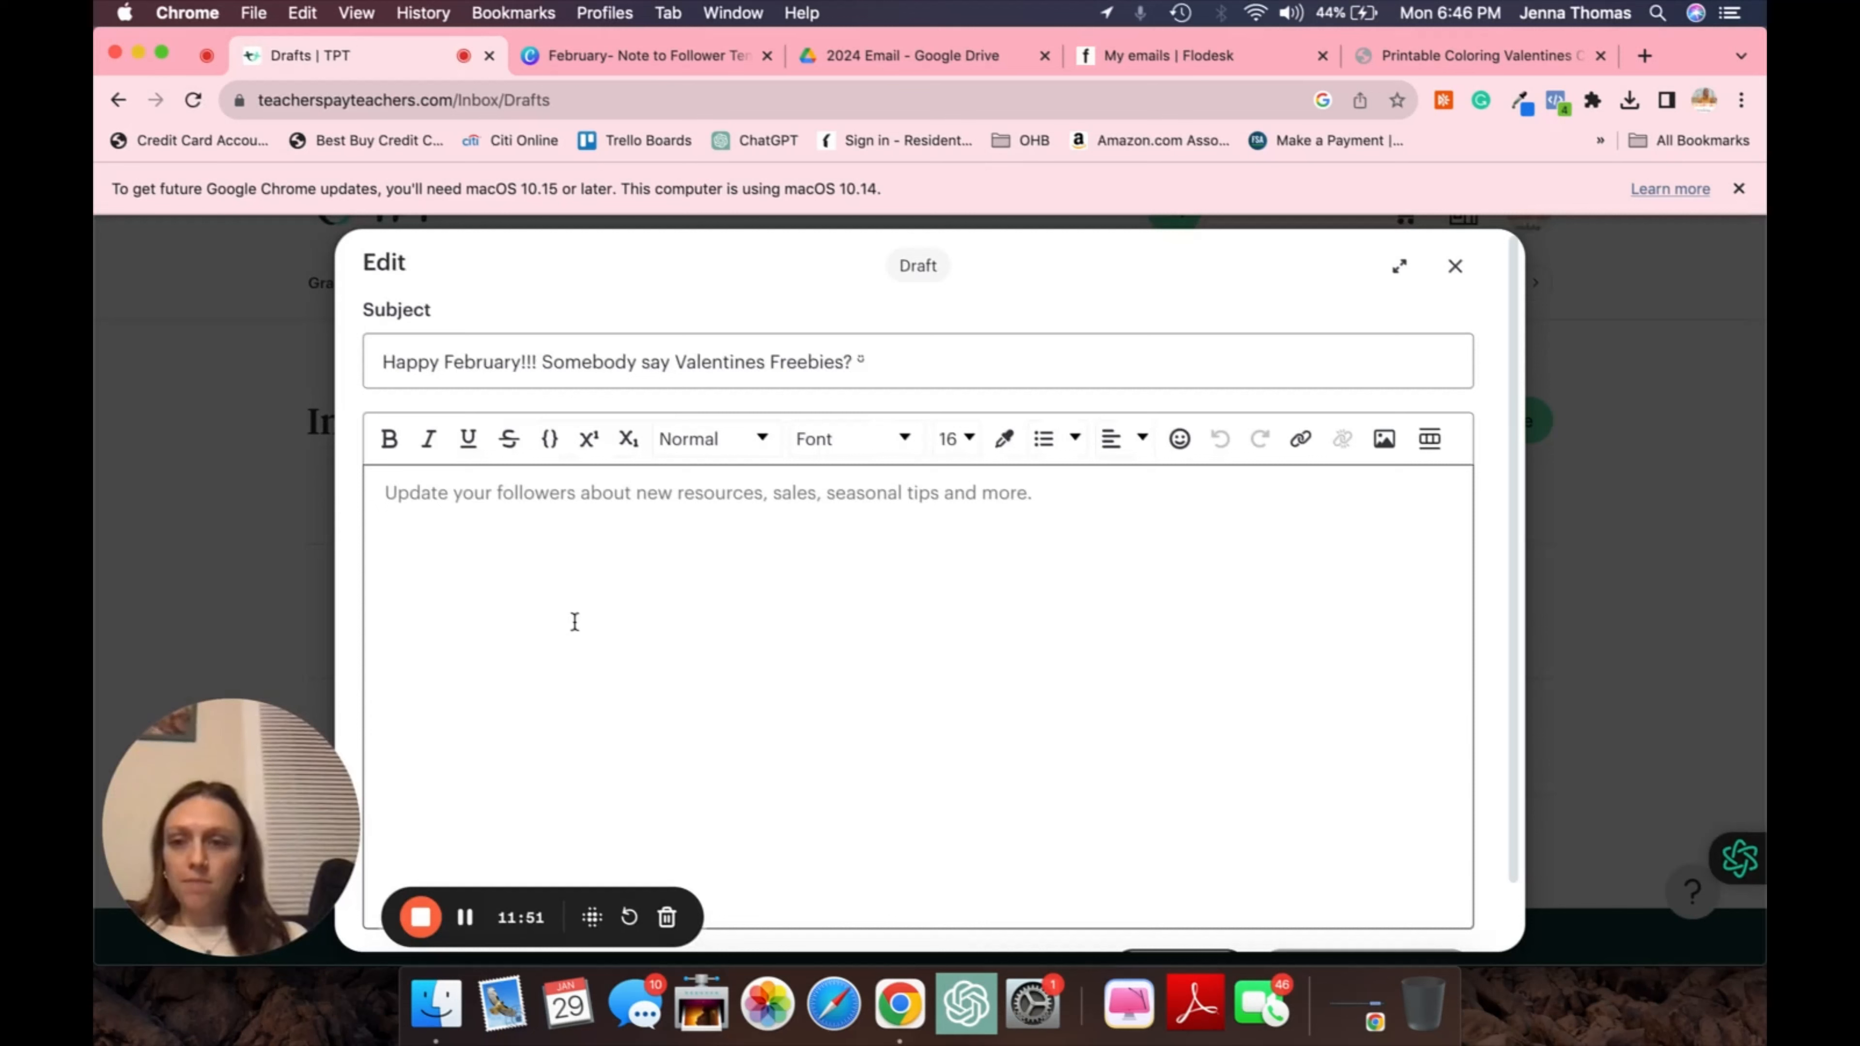
# Begin the note's message with "Hello happy teachers! Welcome to the month of February!"
pyautogui.click(570, 532)
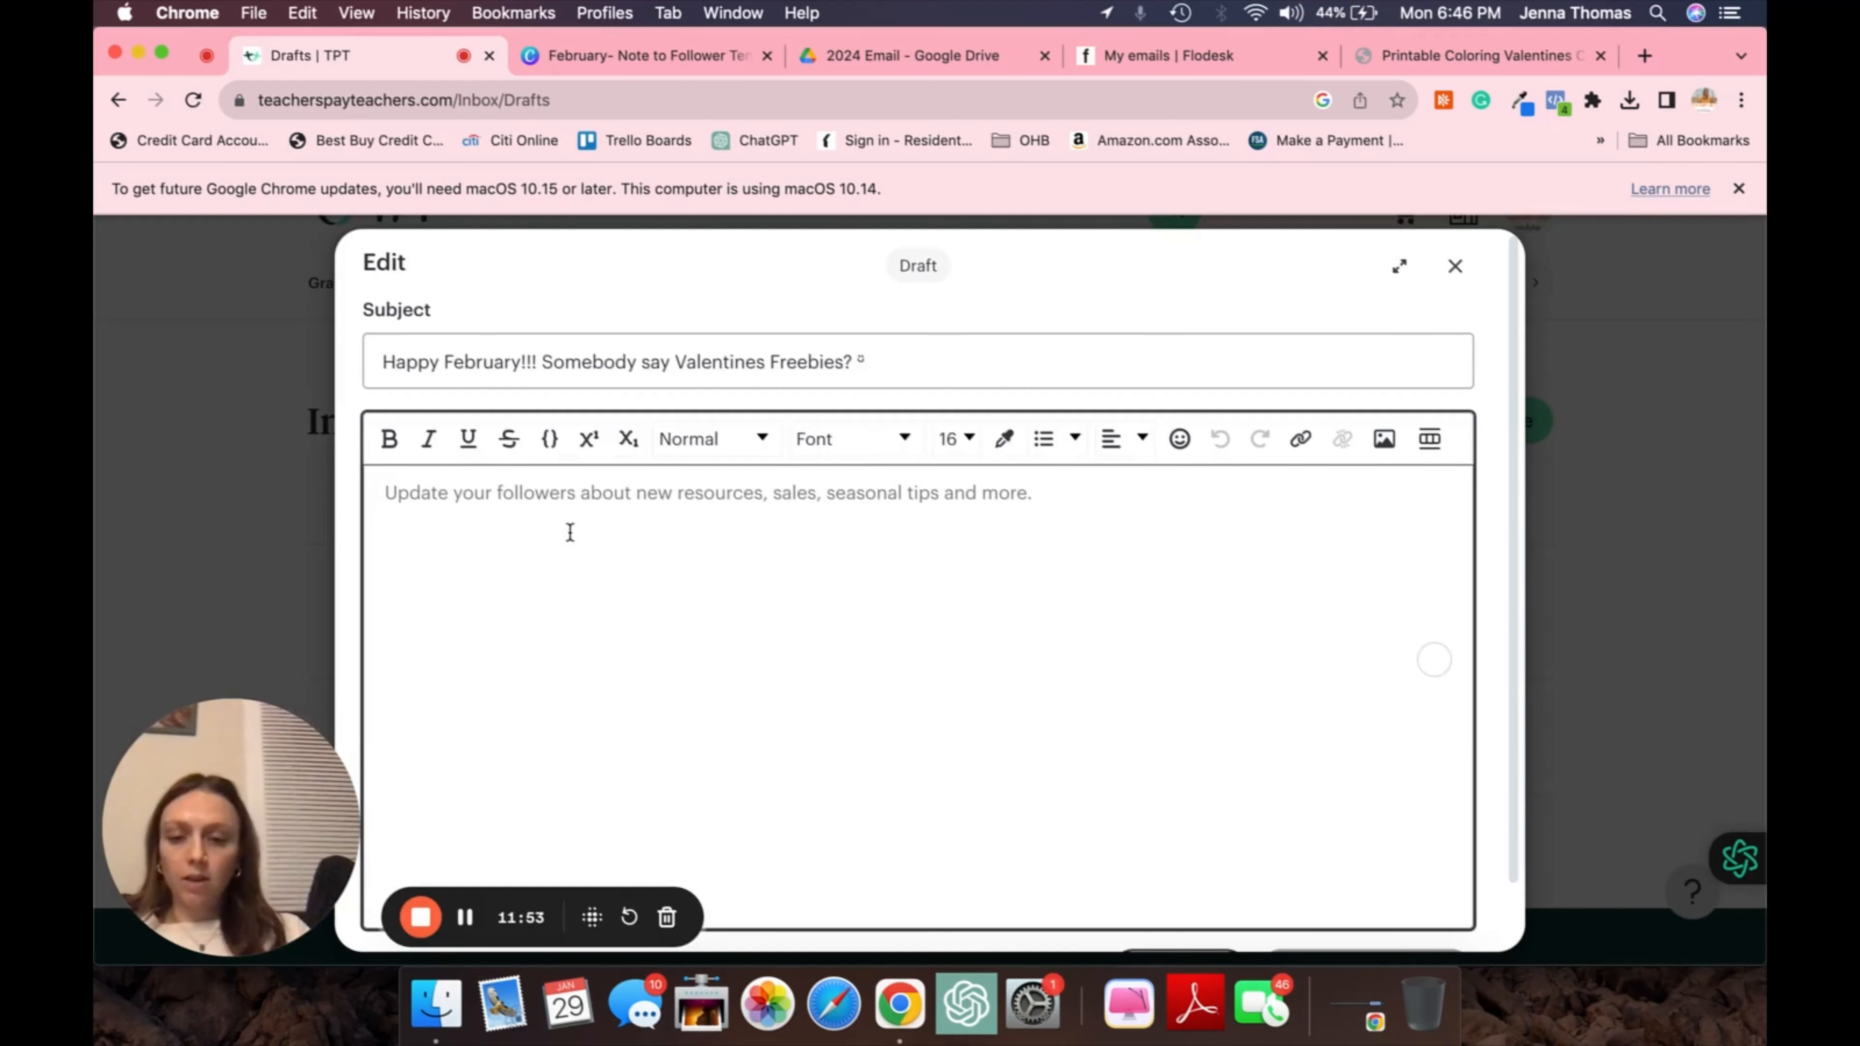
pyautogui.write('Hello ')
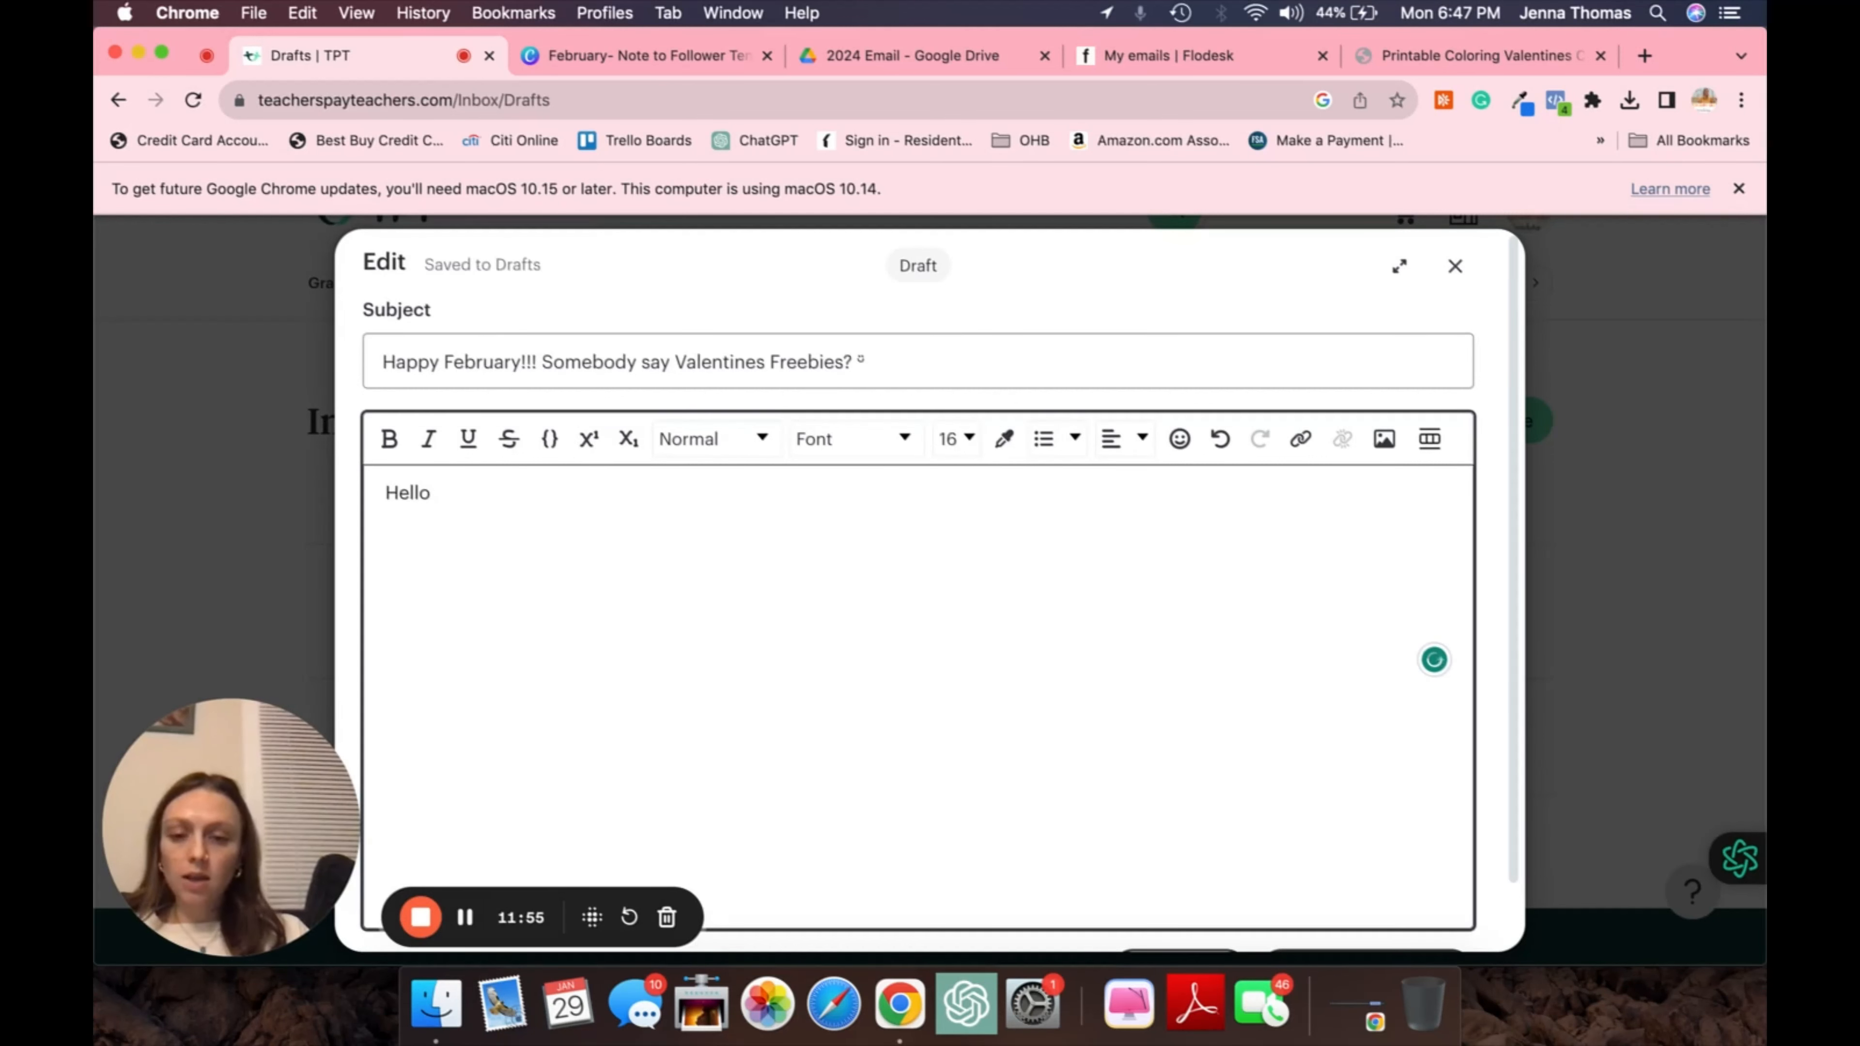
pyautogui.write('happy teac')
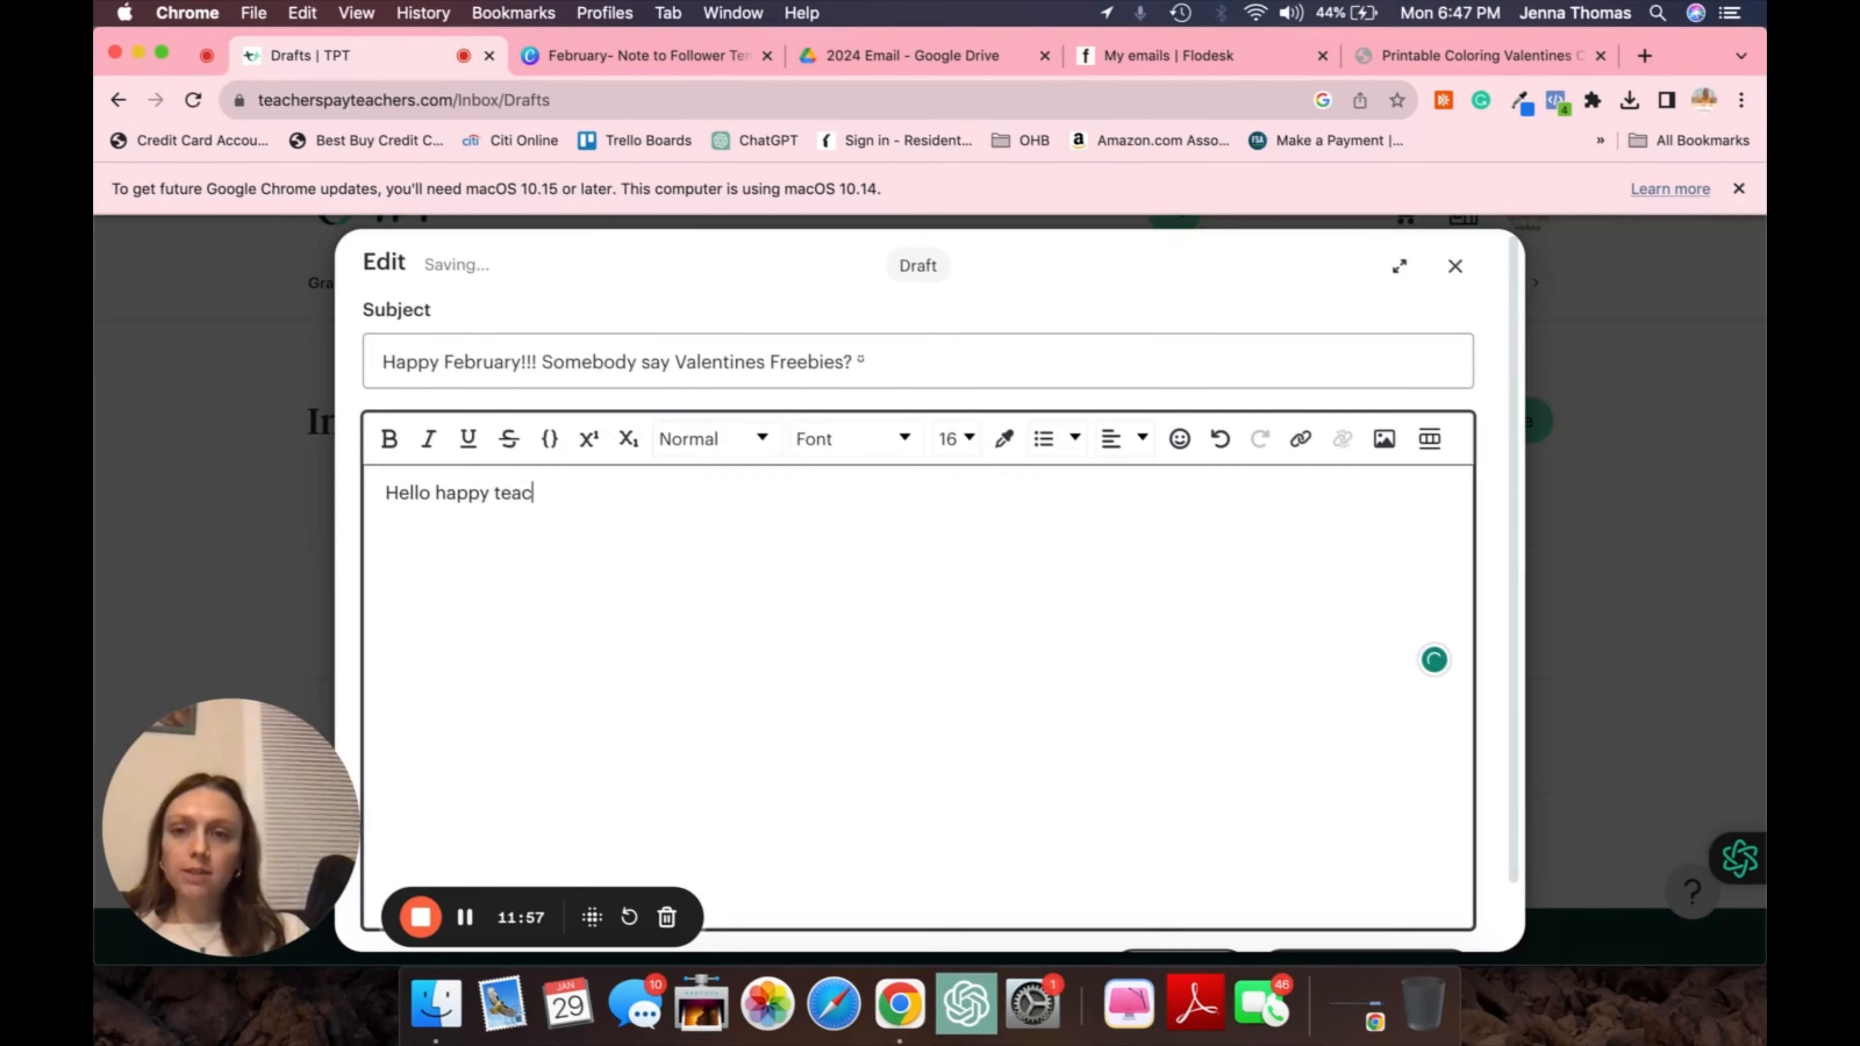
pyautogui.write('hers! Welcom')
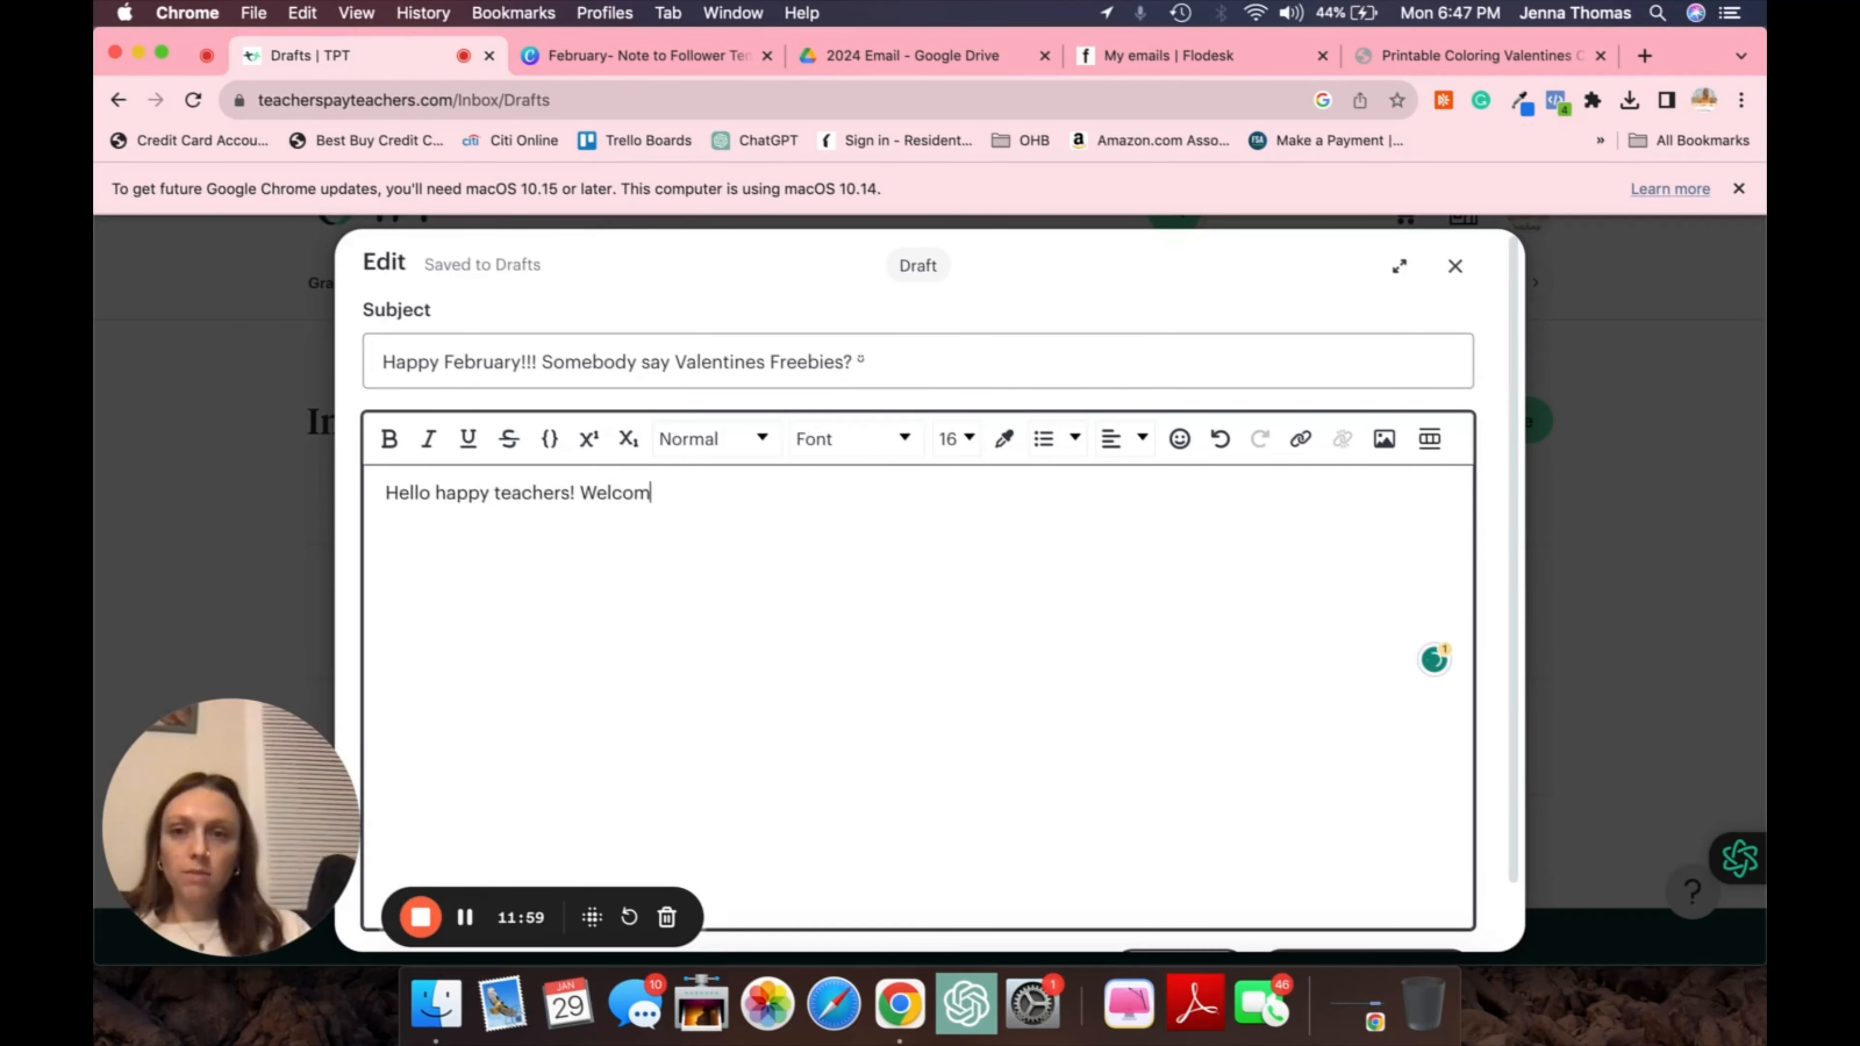
pyautogui.write('e to the month  of ')
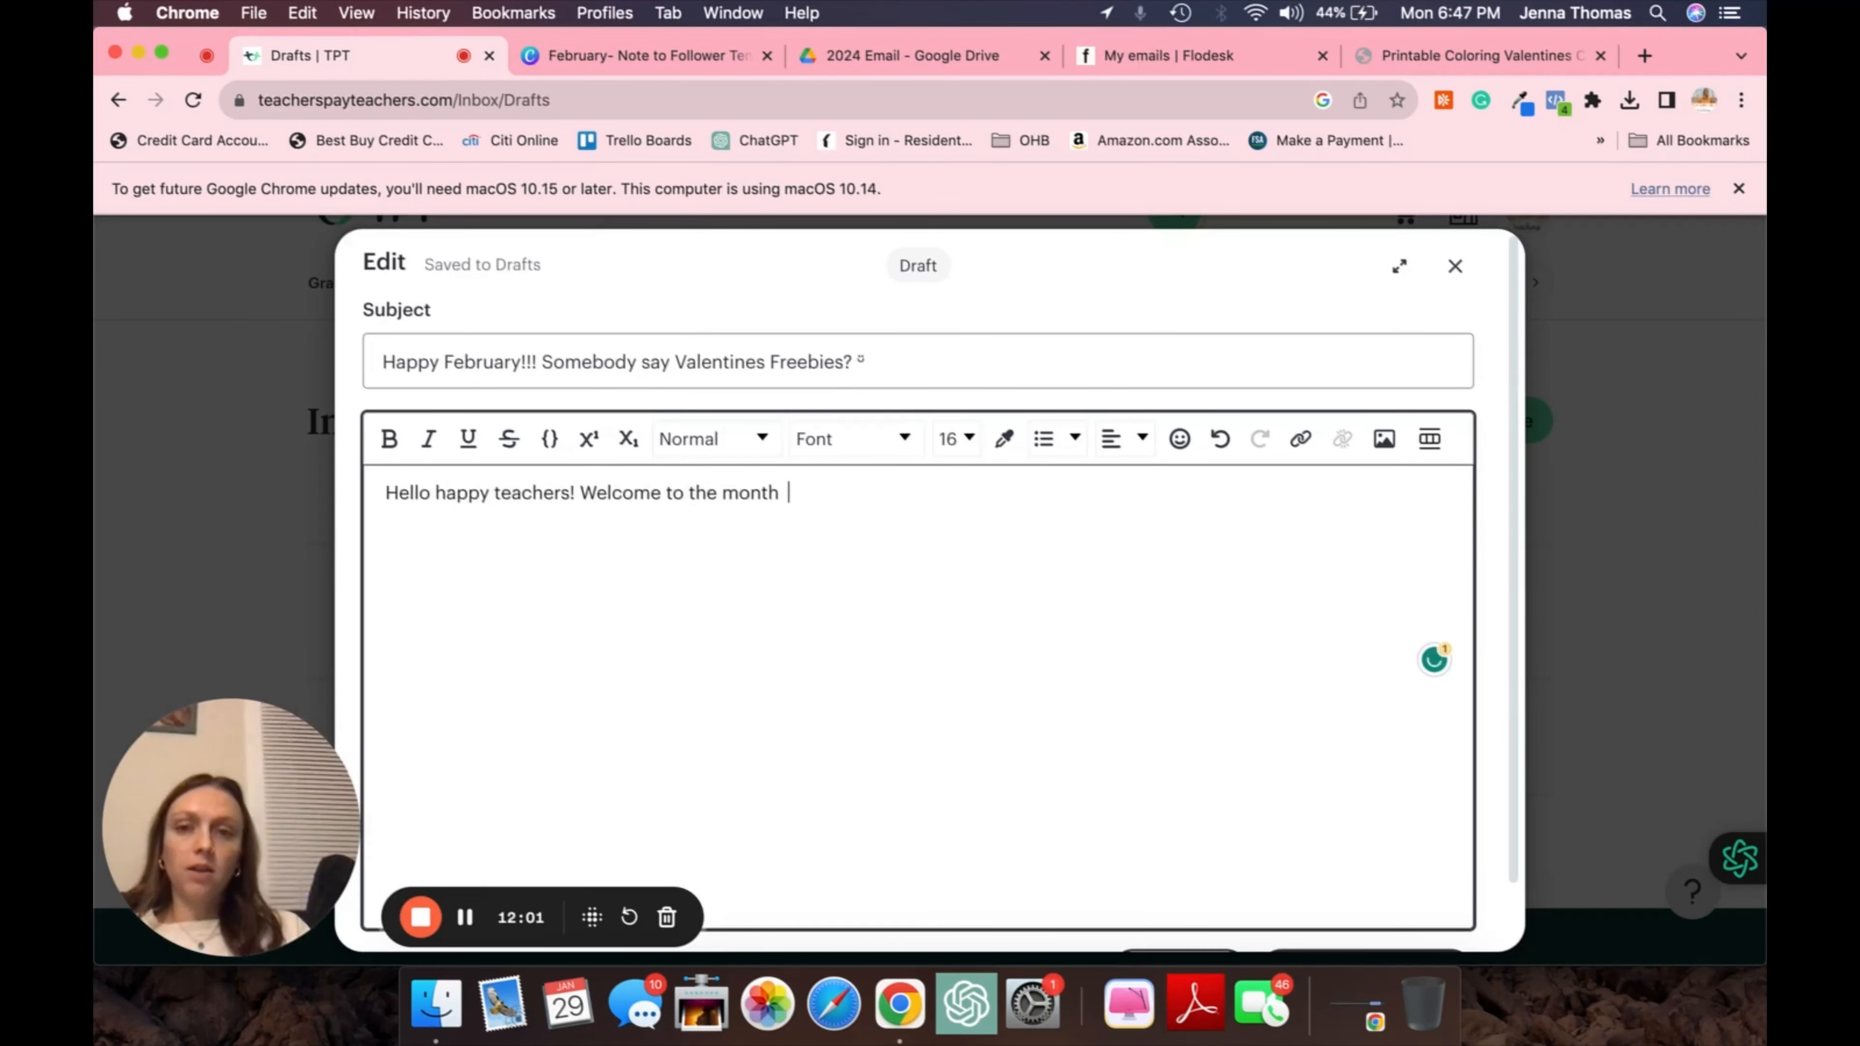
pyautogui.write('F')
pyautogui.write('ebruary! ')
# Continue the message with "I love this month with all the cutie Valentines content! Hoping you enjoy the month too!"
pyautogui.write('I lo')
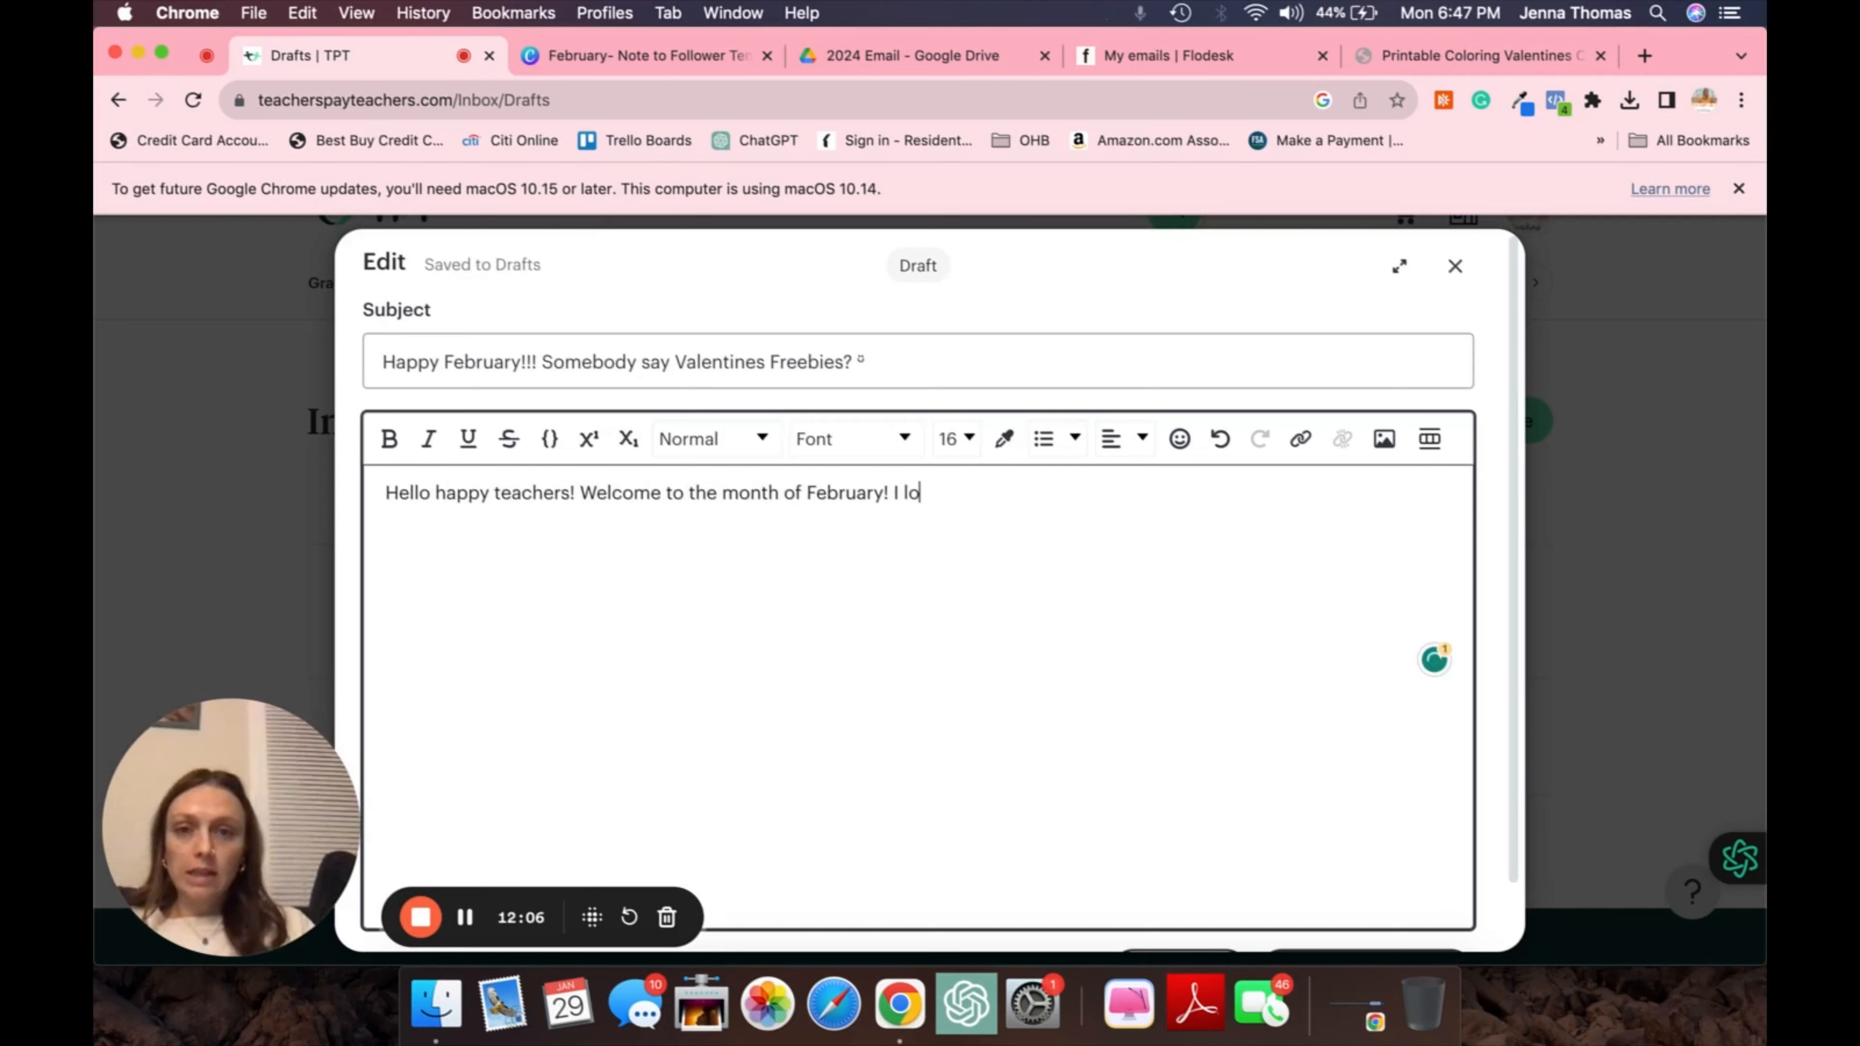
pyautogui.write('ve this month w')
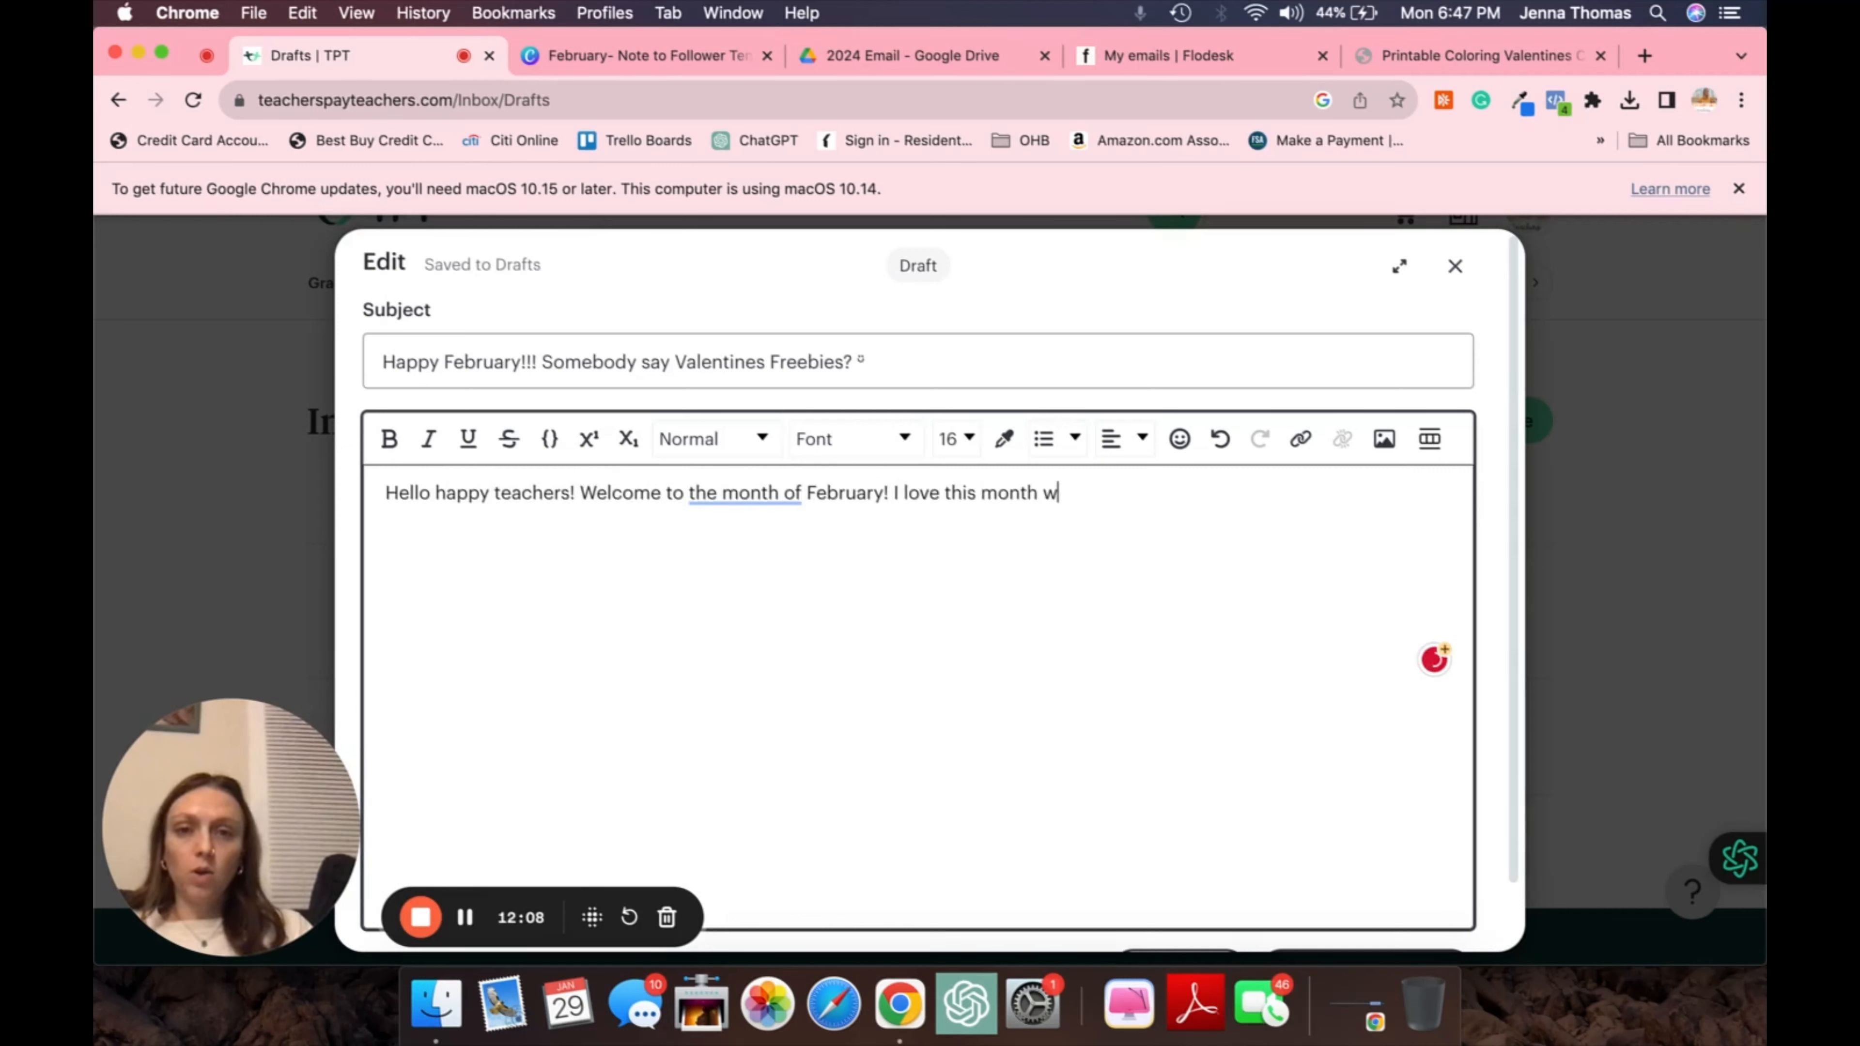
pyautogui.write('ith all the')
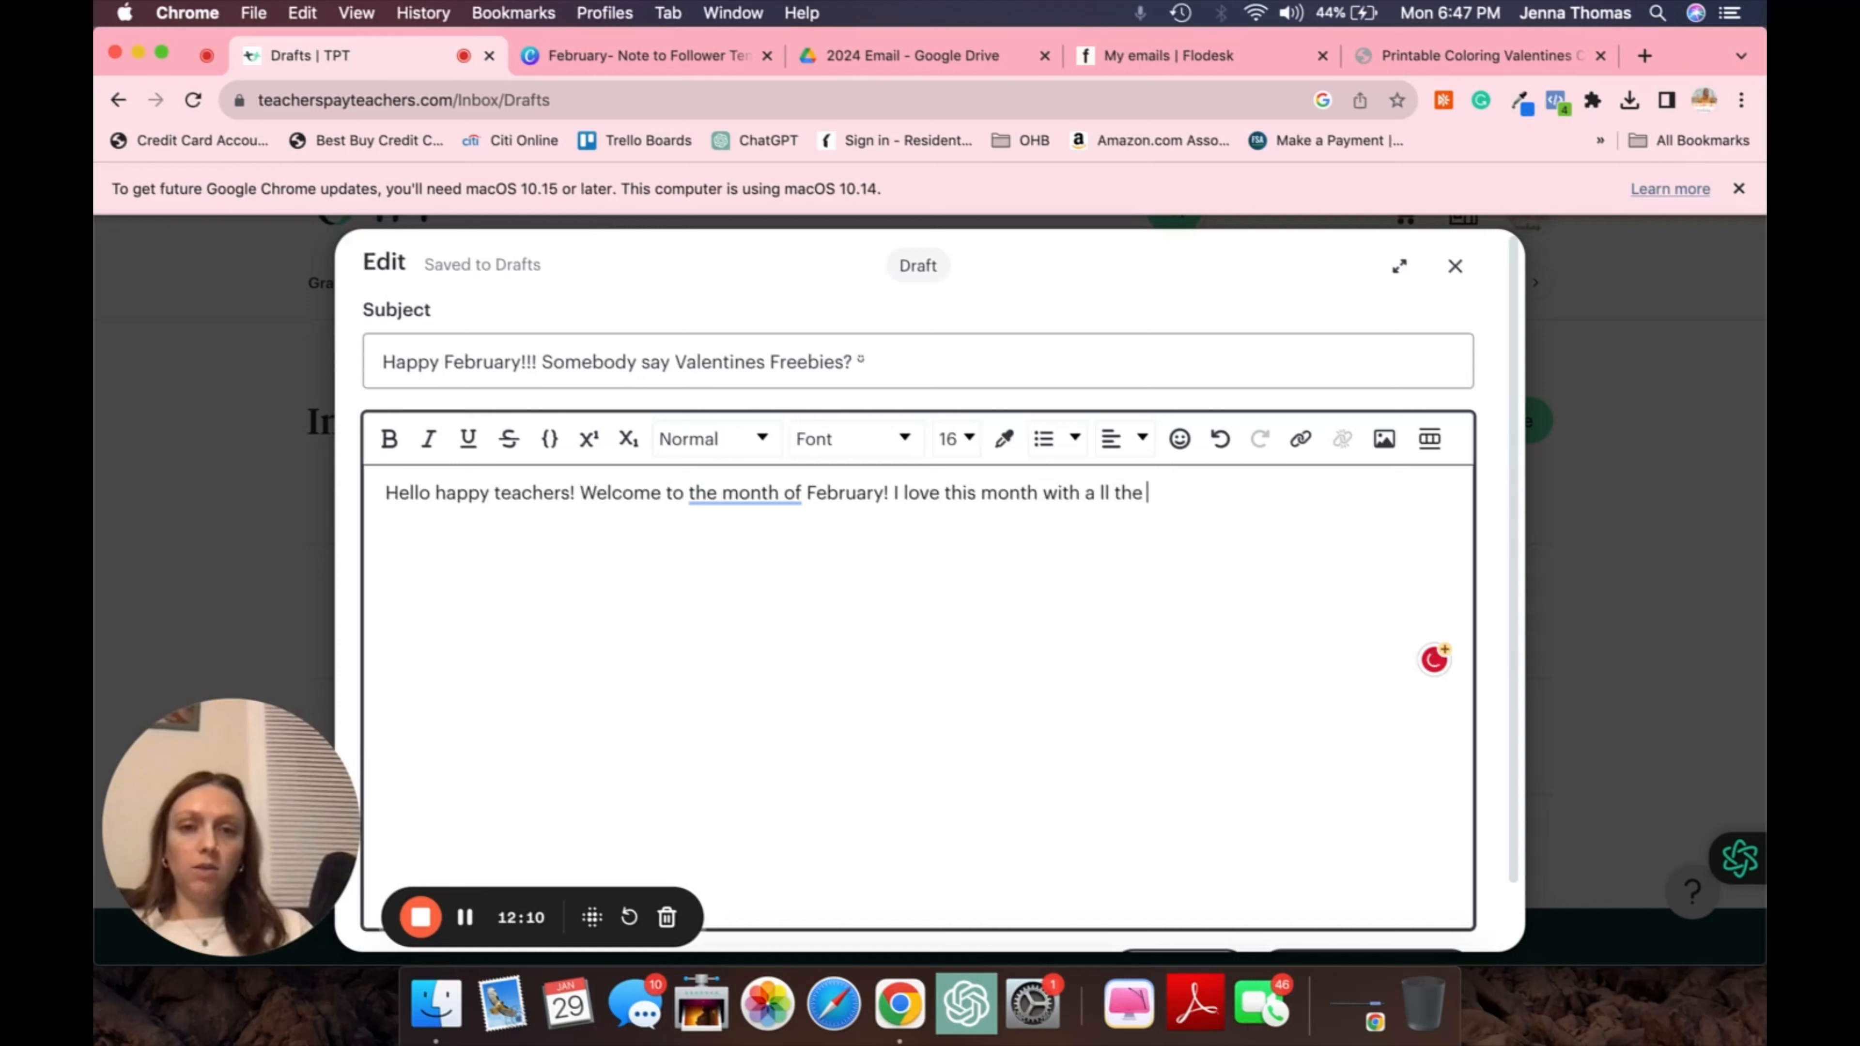
pyautogui.press('BackSpace')
pyautogui.press('BackSpace')
pyautogui.press('BackSpace')
pyautogui.press('BackSpace')
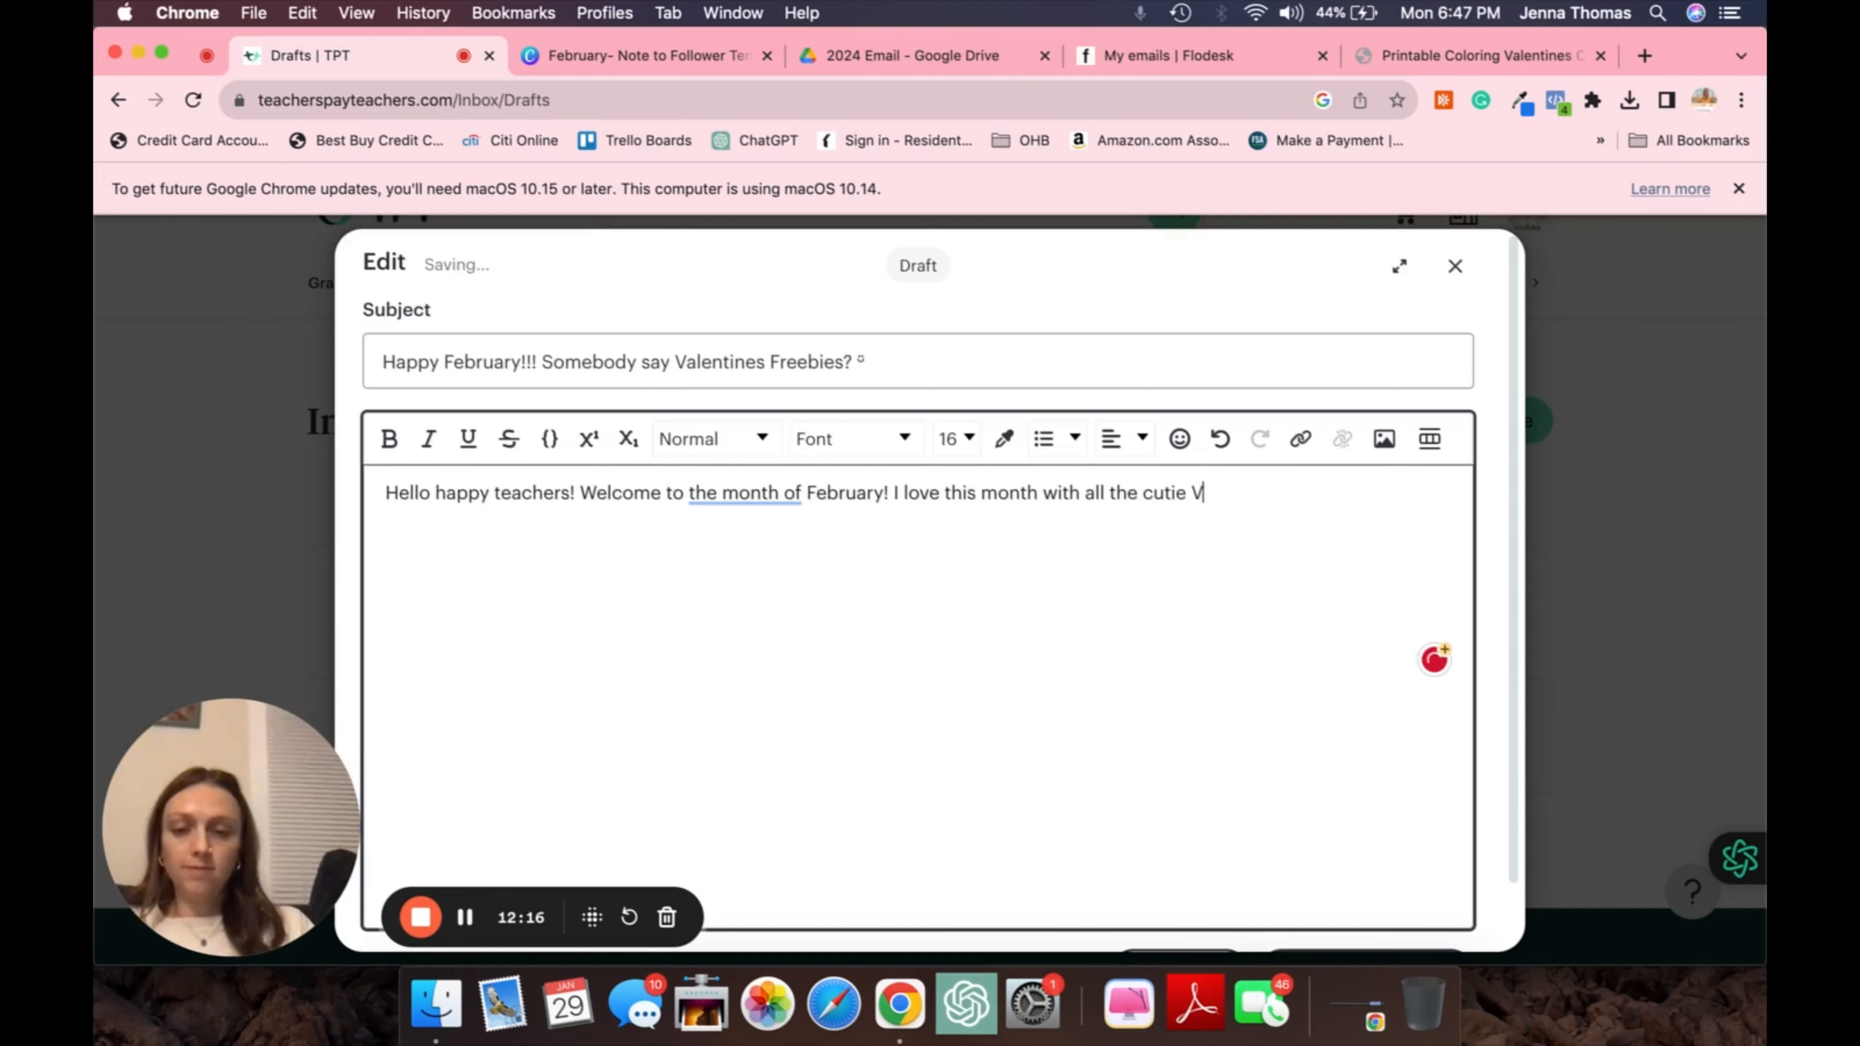
pyautogui.write('alentine')
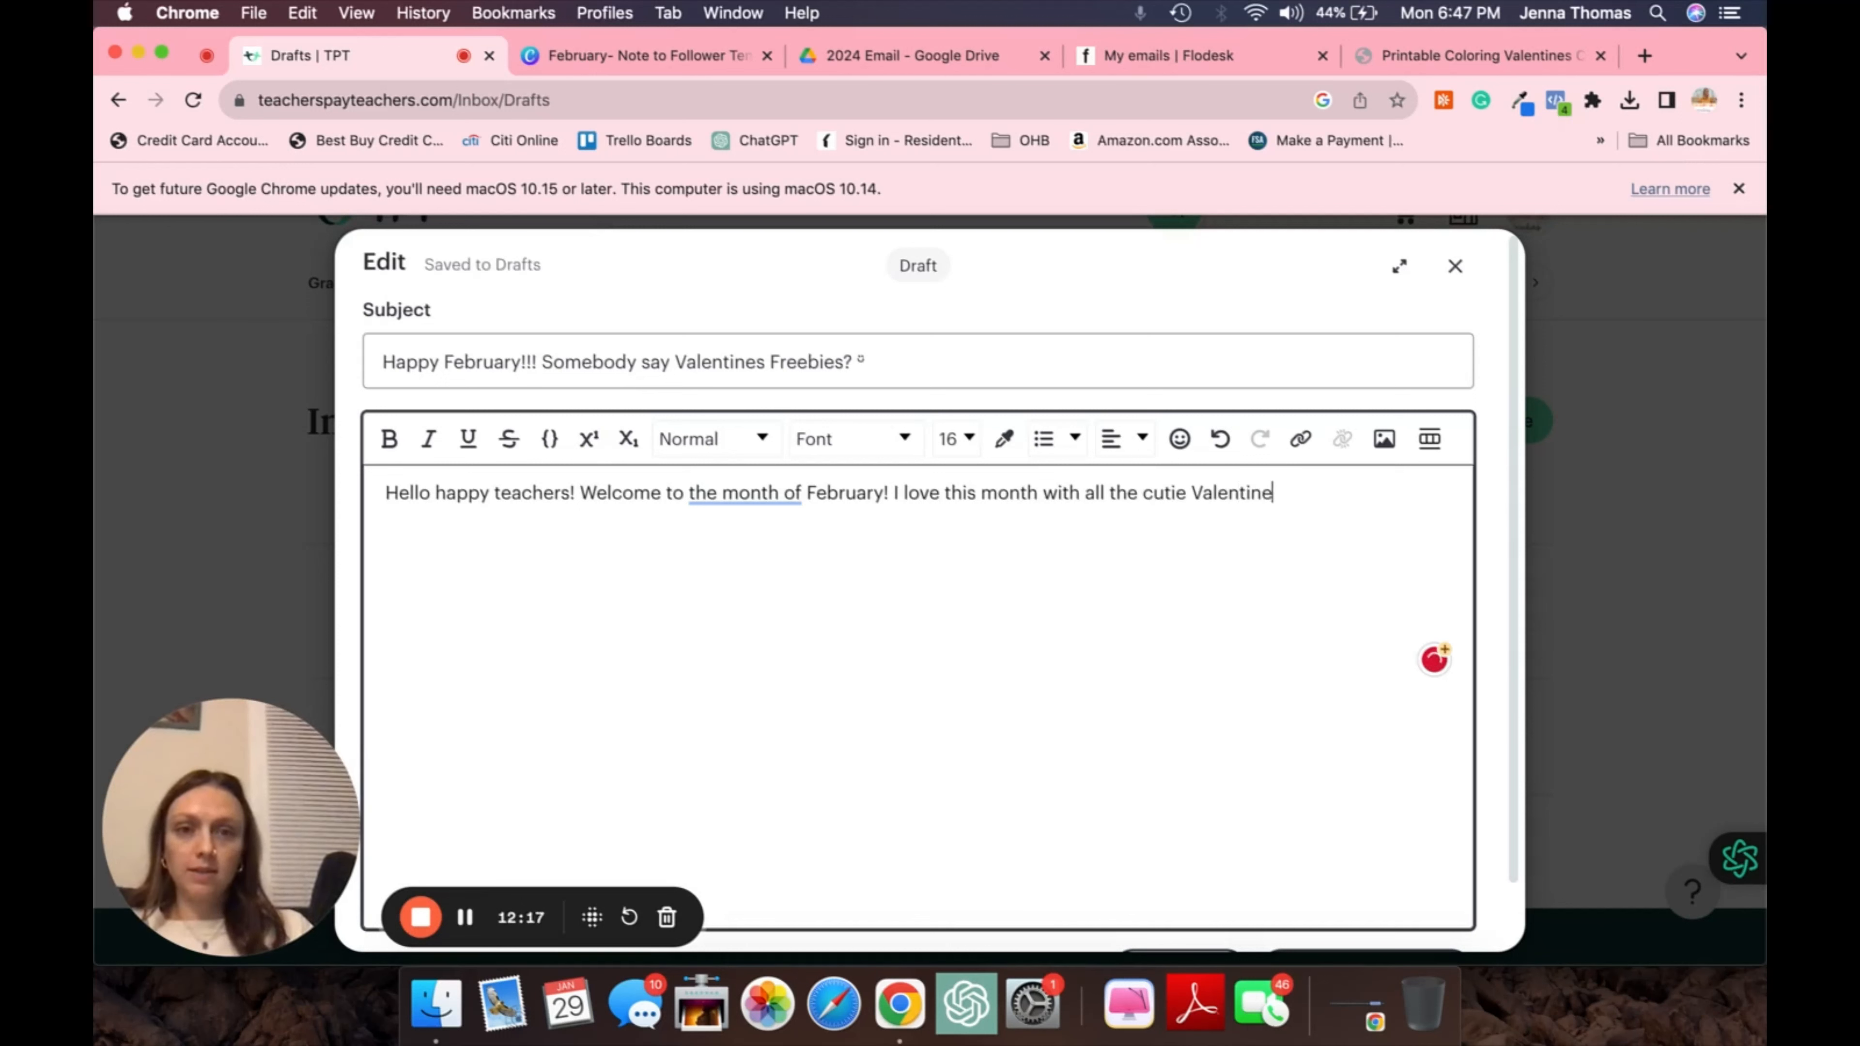
pyautogui.write('s')
pyautogui.write('co')
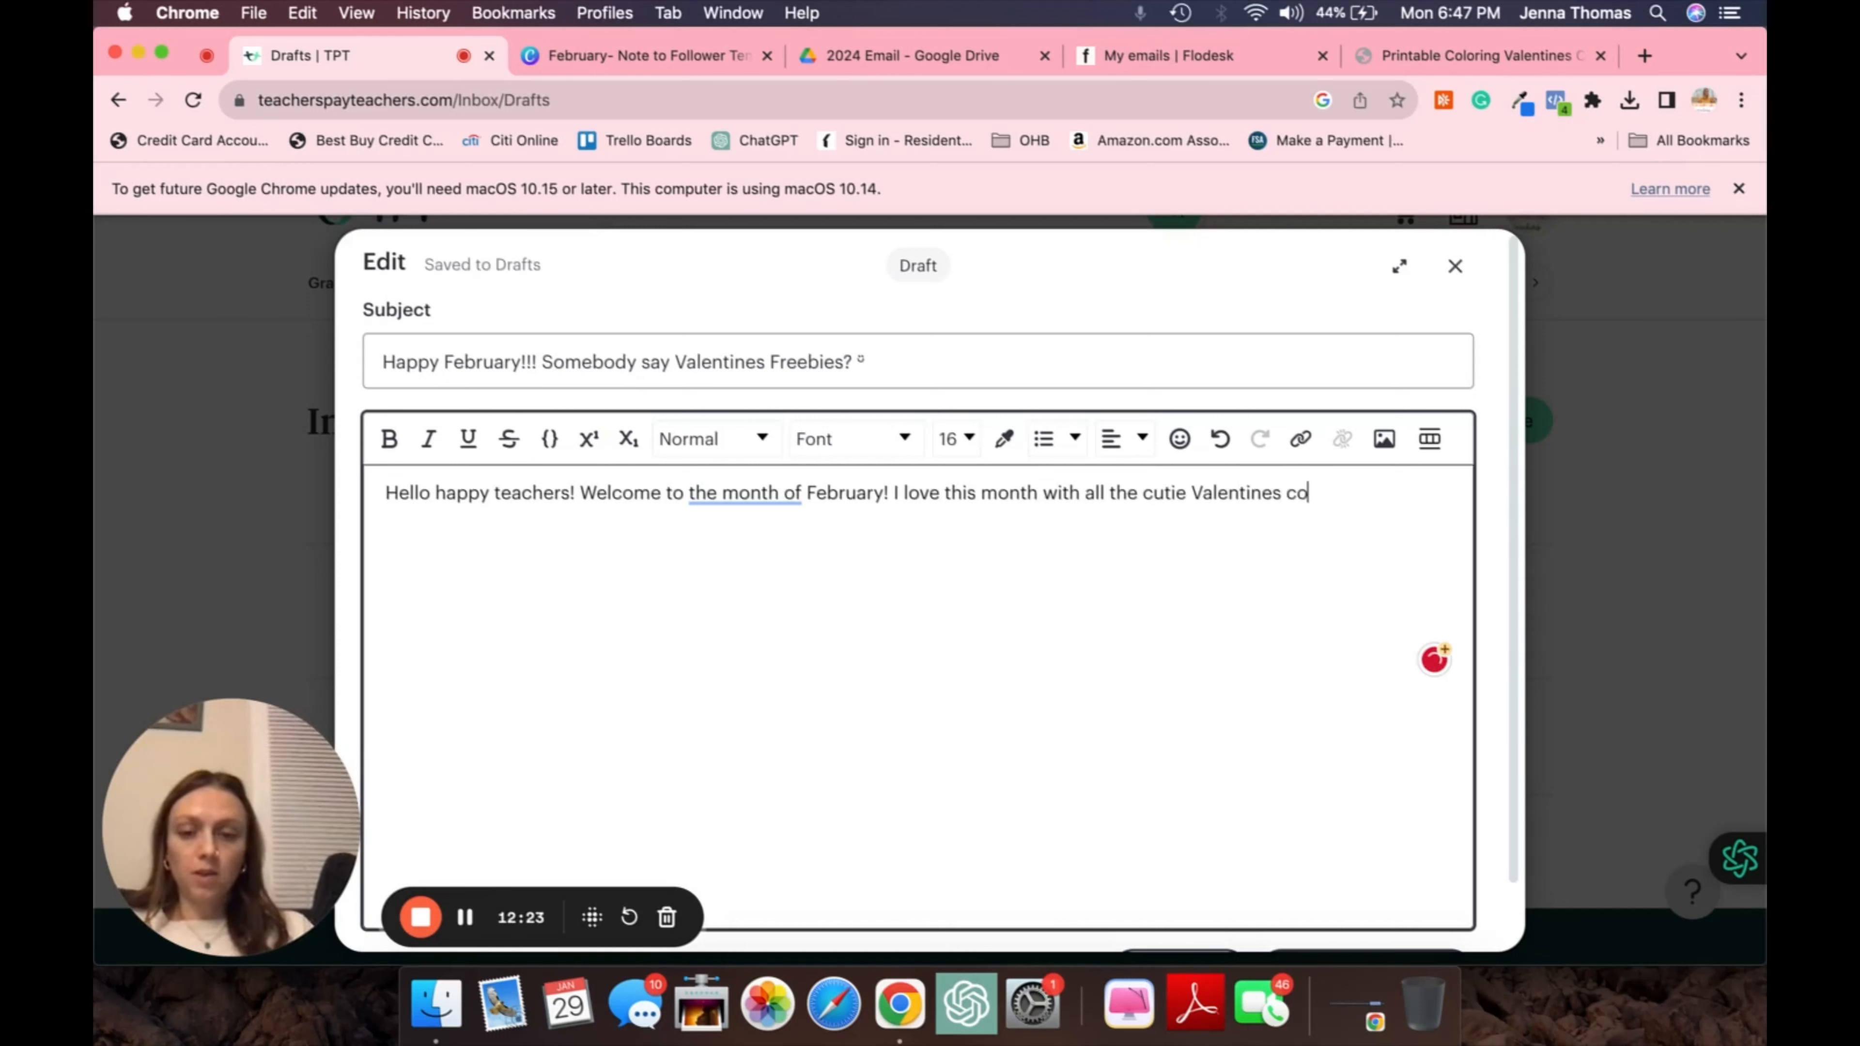
pyautogui.write('n')
pyautogui.write('tent! Hoping you e')
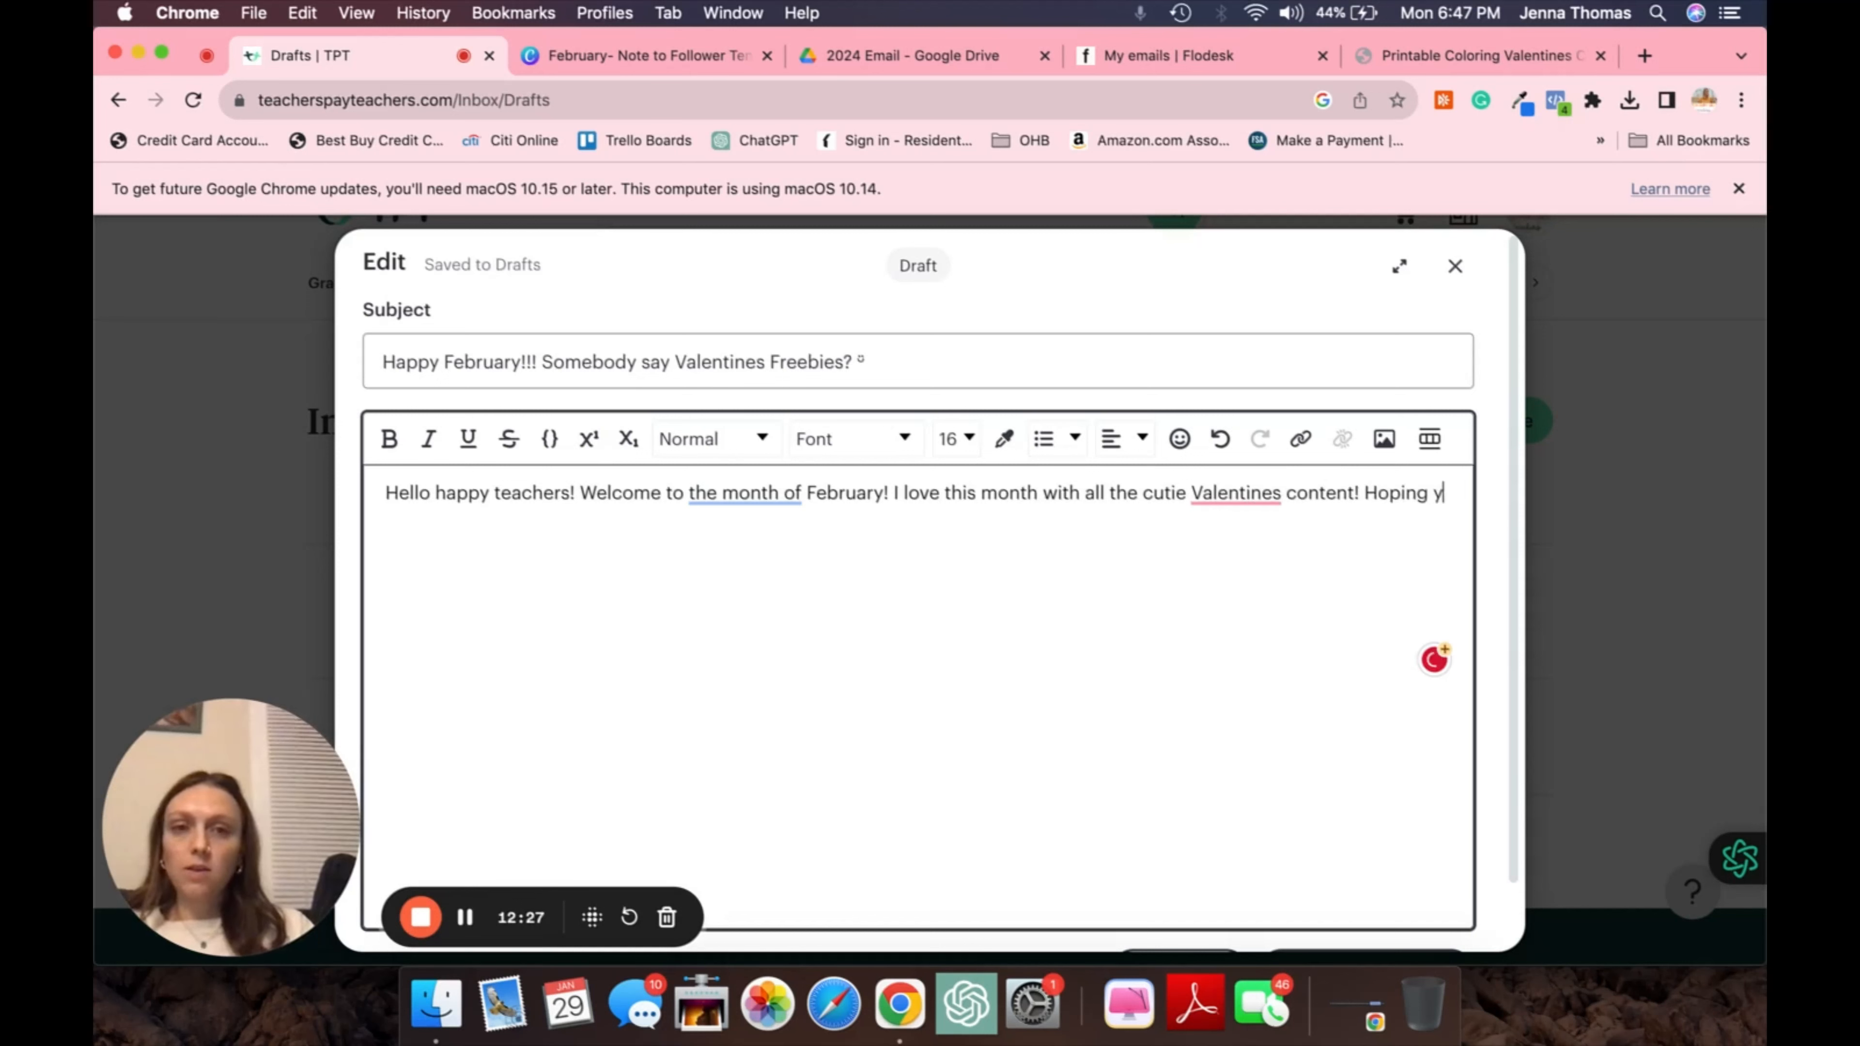
pyautogui.write('njoy the mo')
pyautogui.write('nth too!')
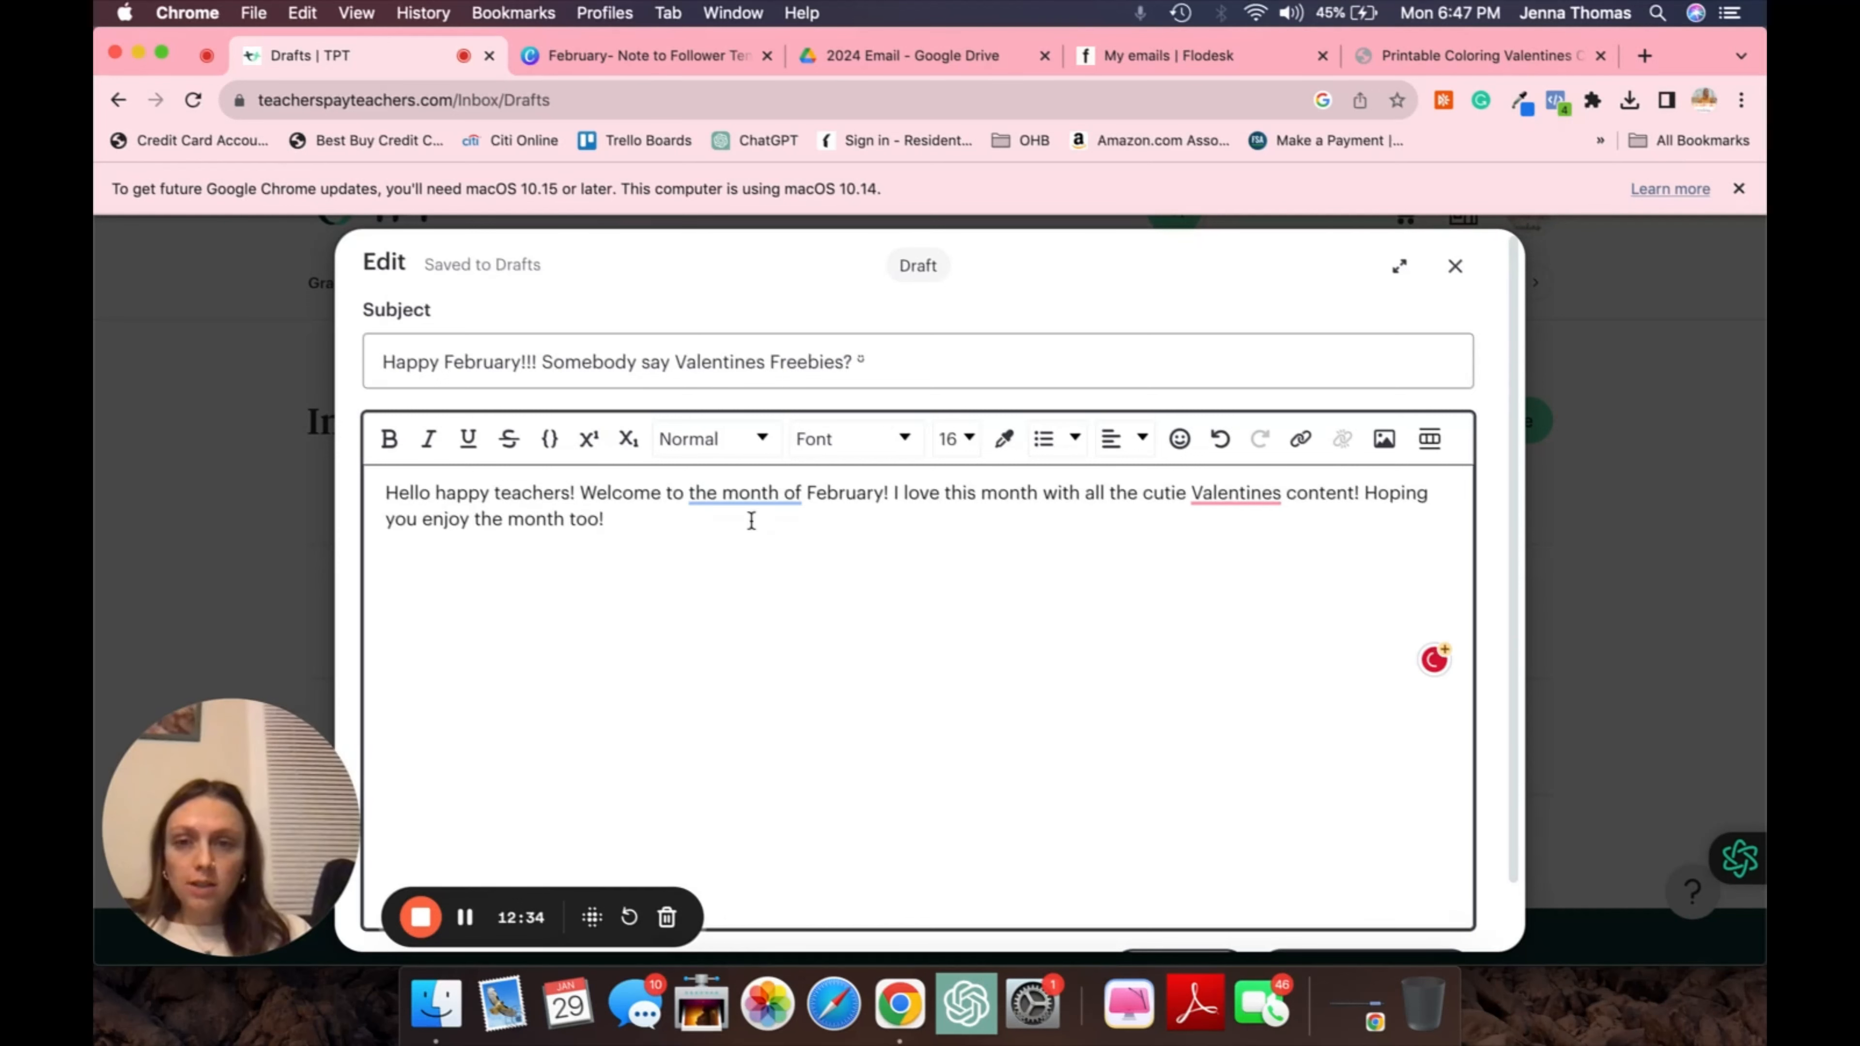
# Accept the Grammarly suggestions to remove "the month of" and change "Valentines" to "Valentine's" in the message
pyautogui.moveTo(755, 493)
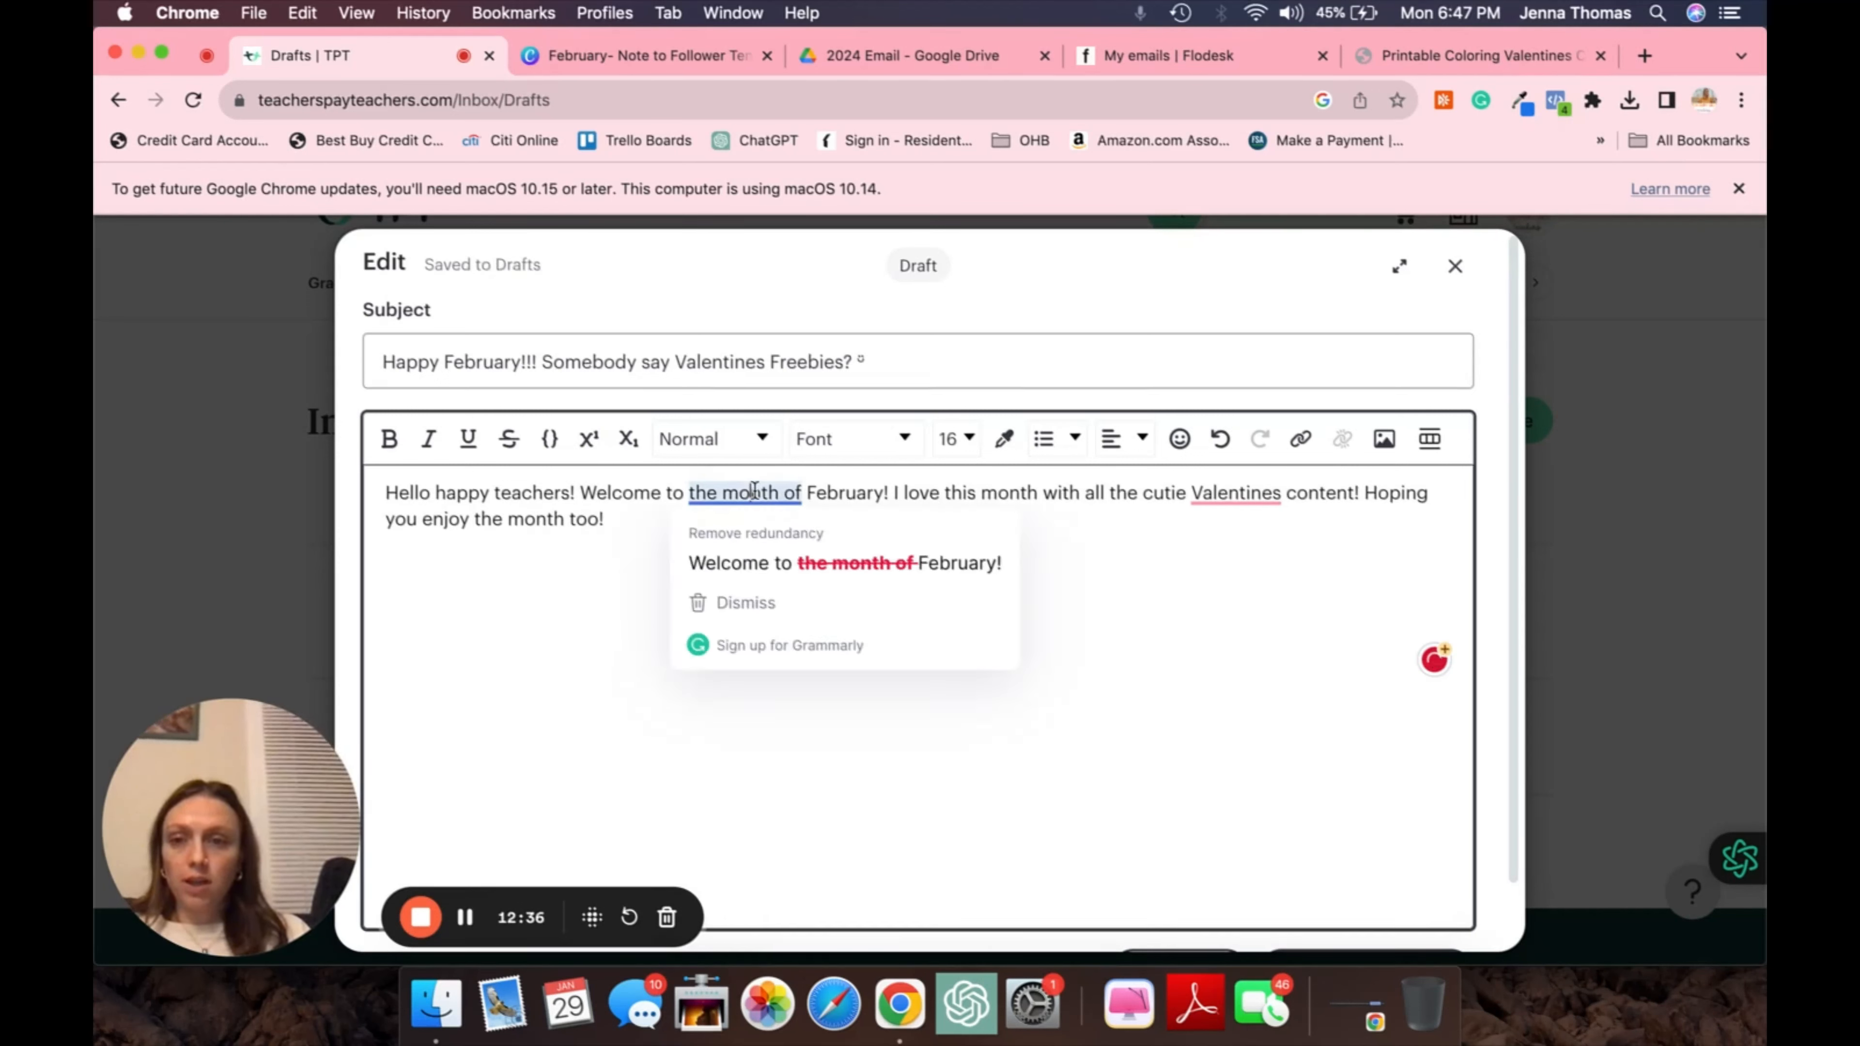
pyautogui.click(796, 543)
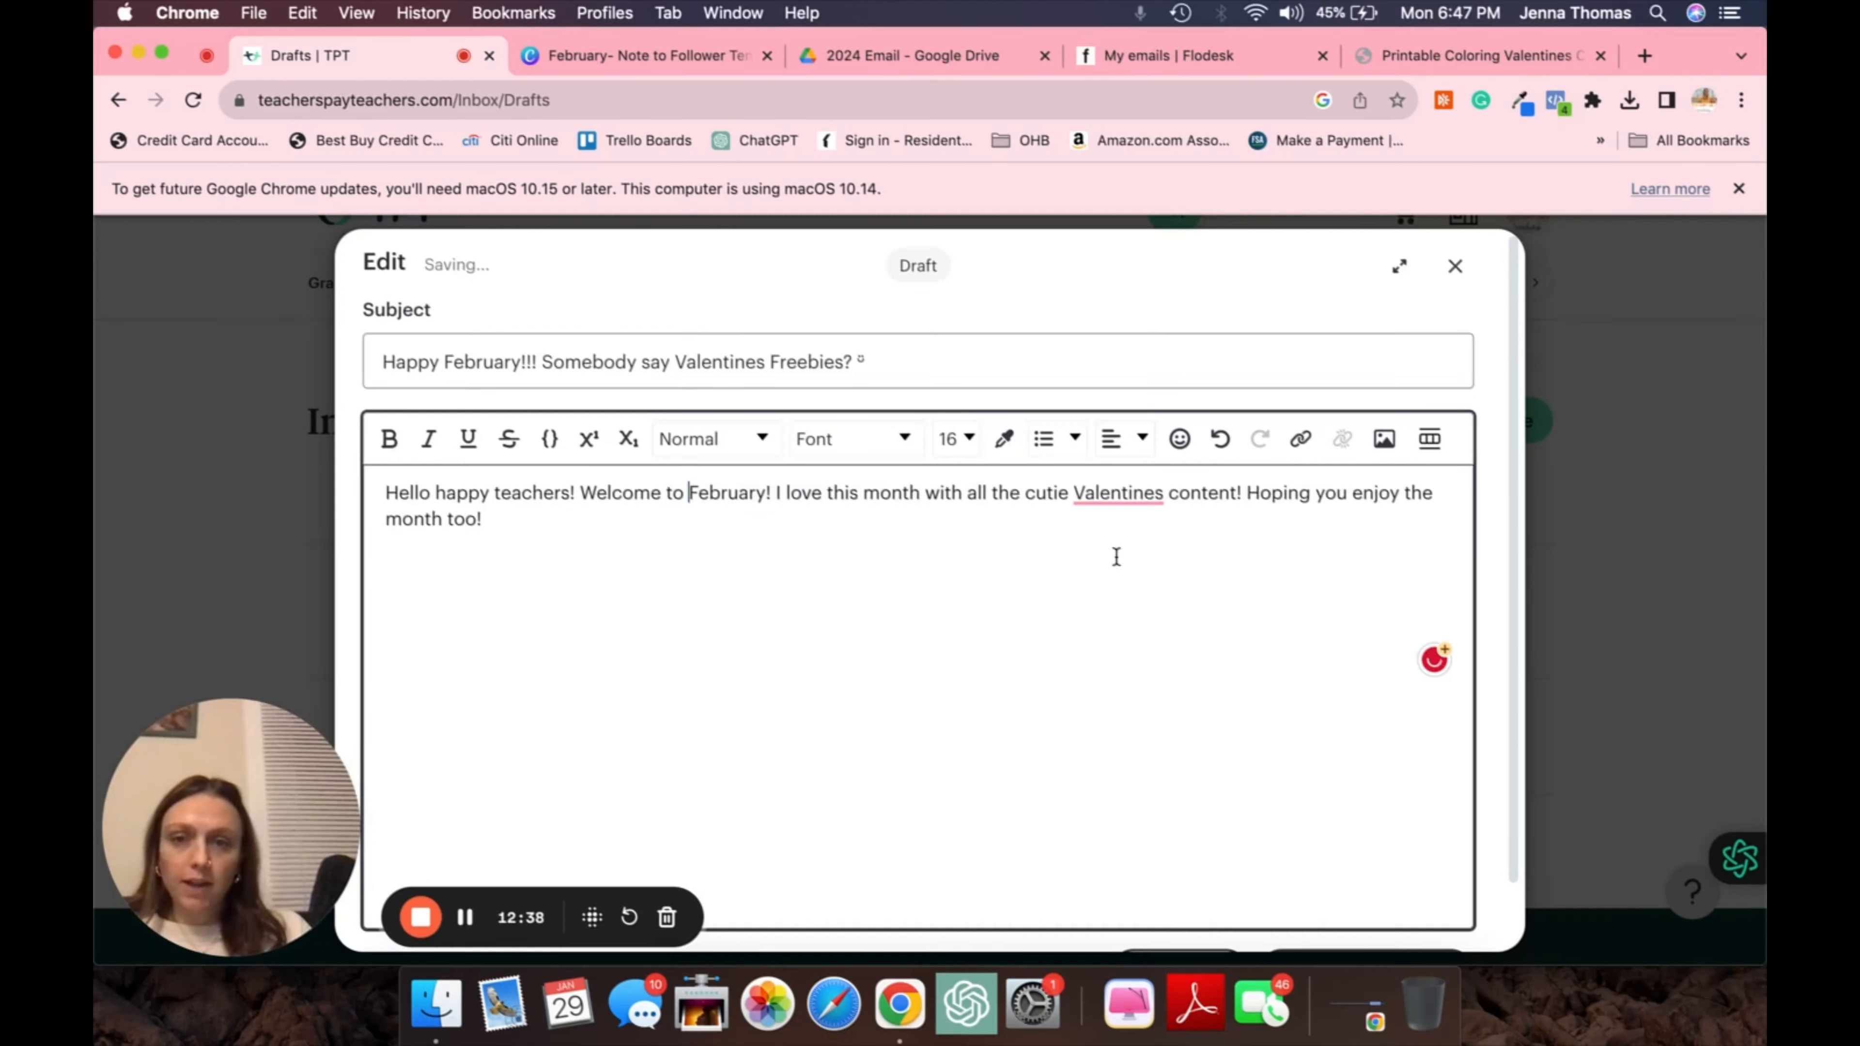
pyautogui.moveTo(1132, 501)
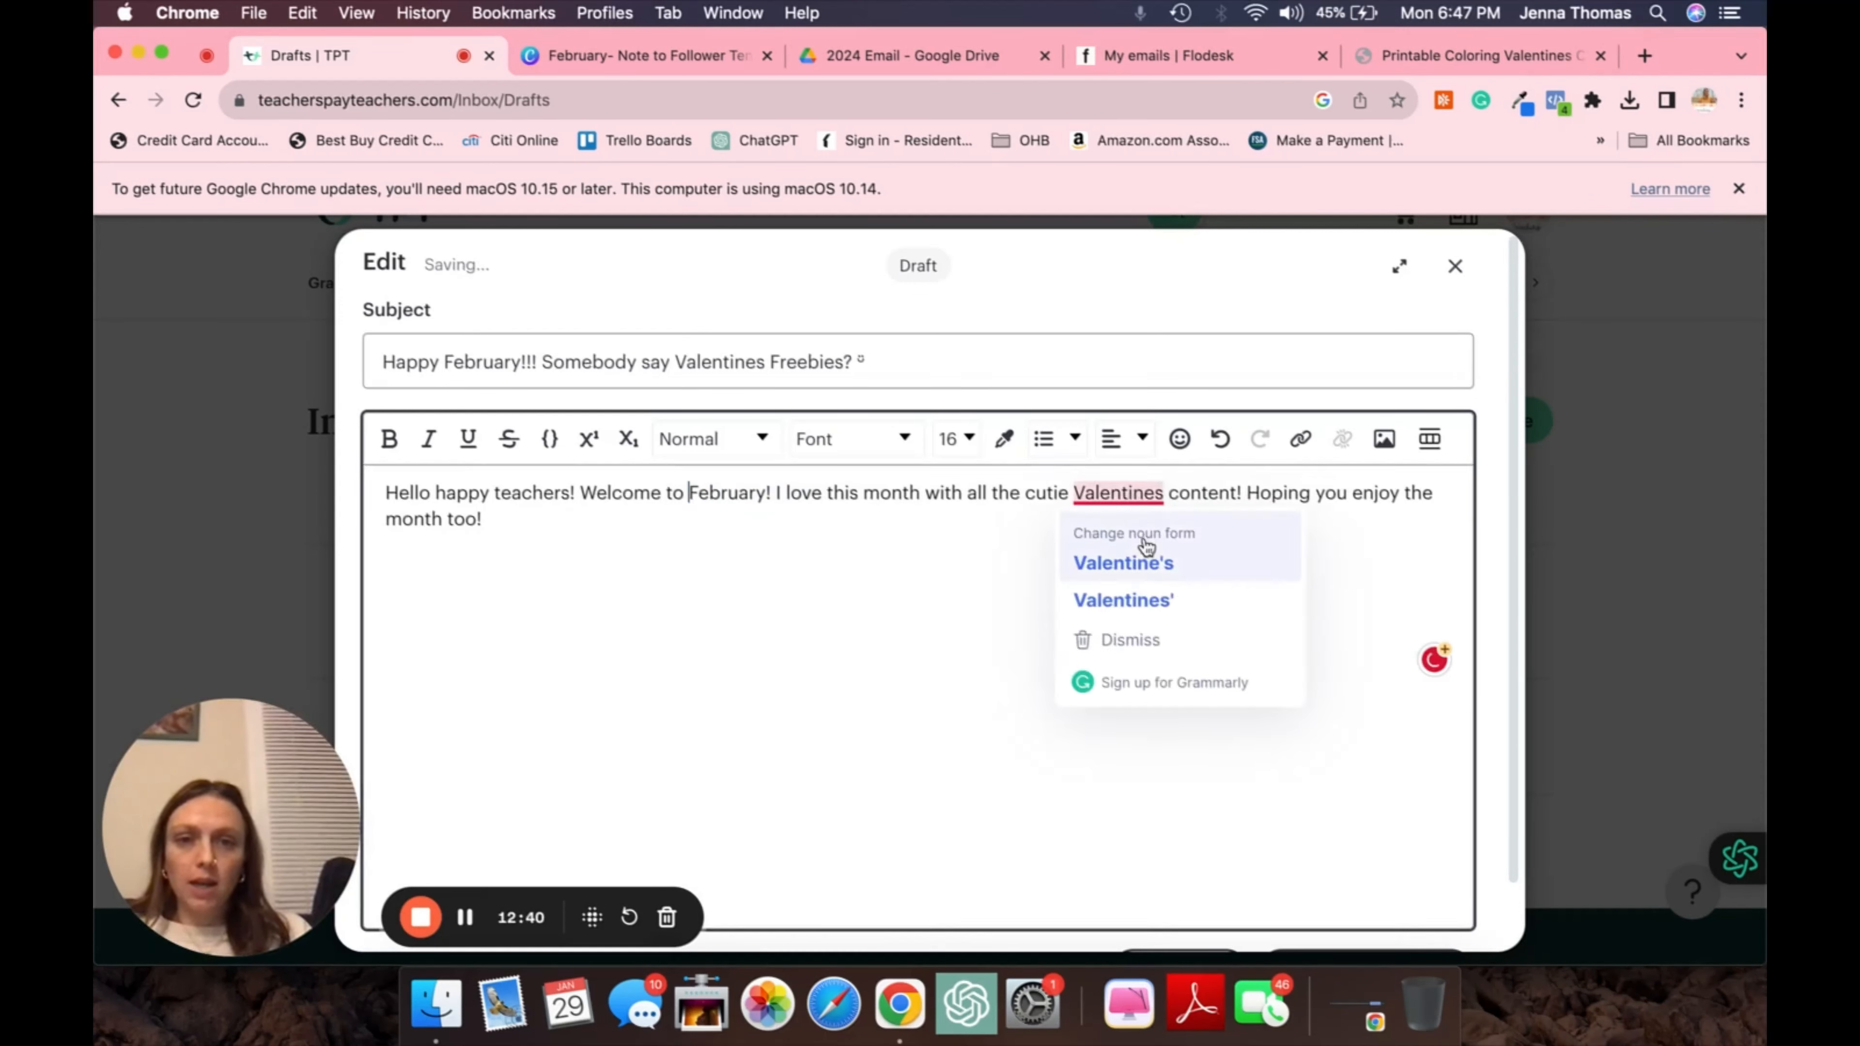
pyautogui.click(1131, 561)
# Center-align the whole greeting paragraph in the note
pyautogui.press('super+a')
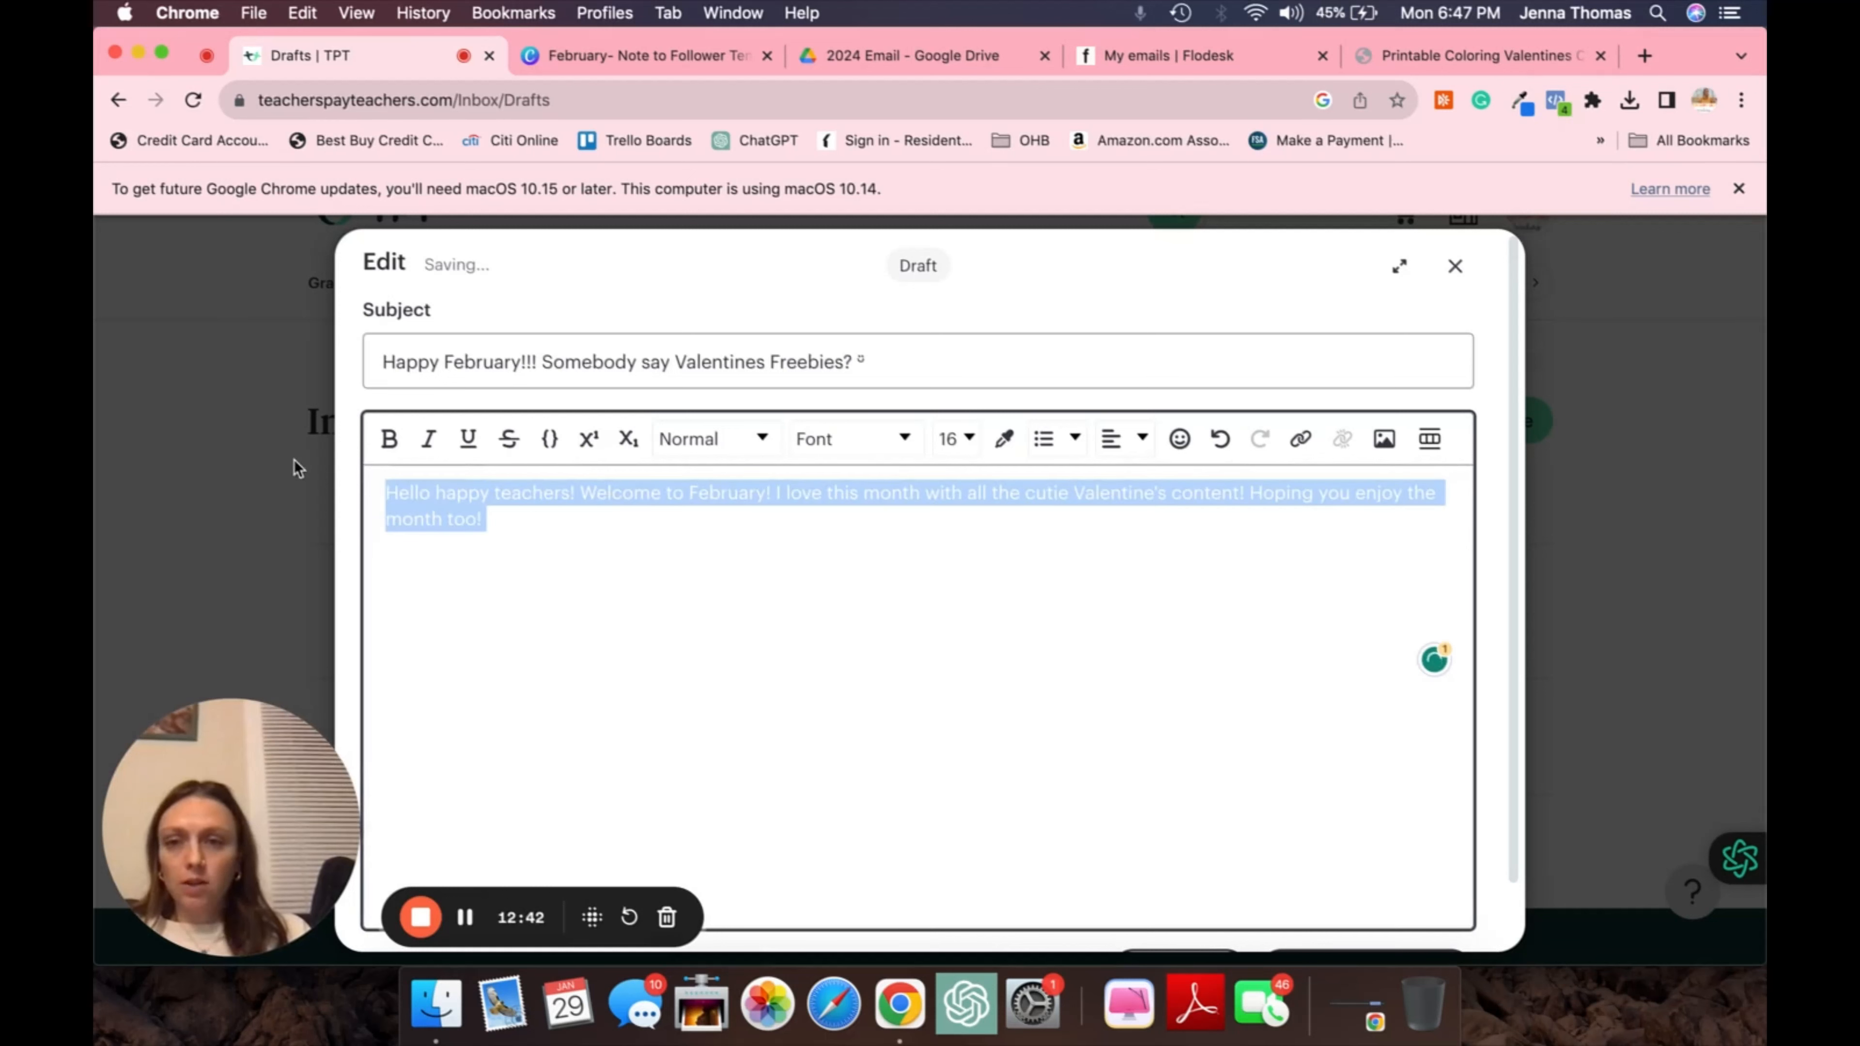
pyautogui.click(1142, 438)
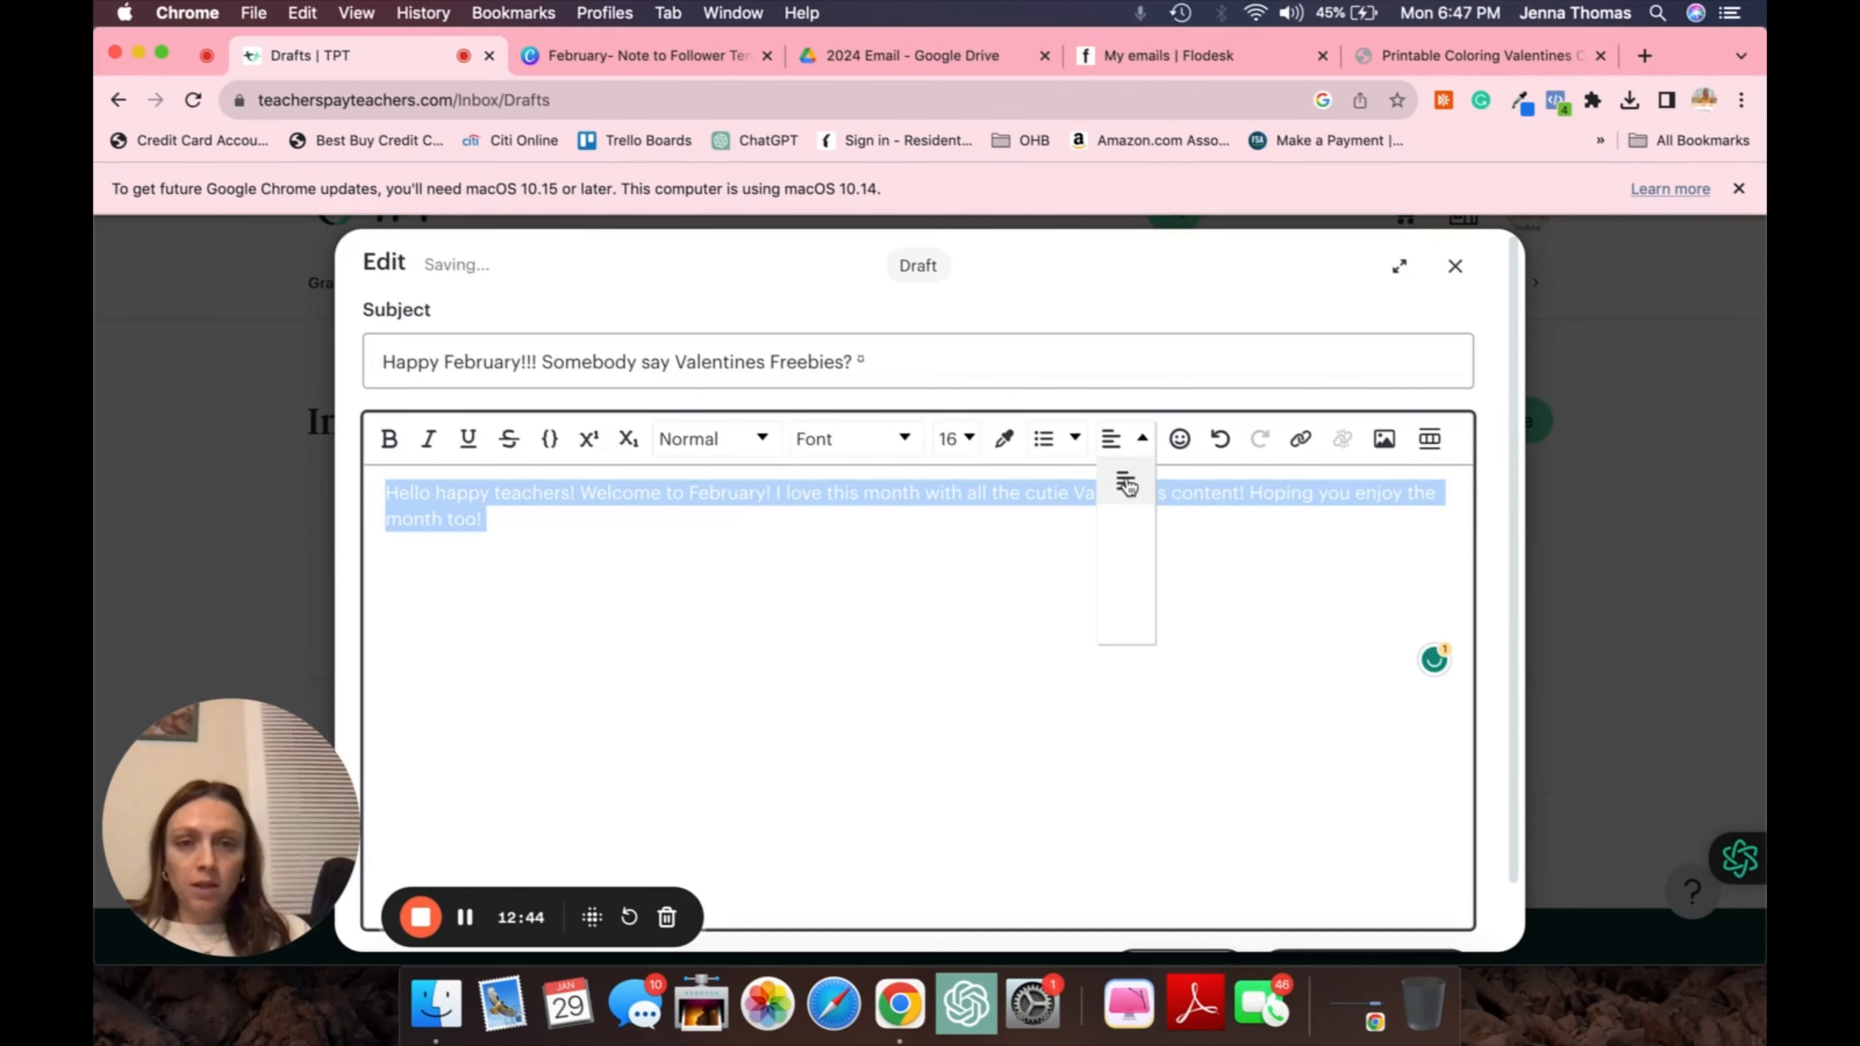
pyautogui.click(1129, 533)
pyautogui.click(1171, 510)
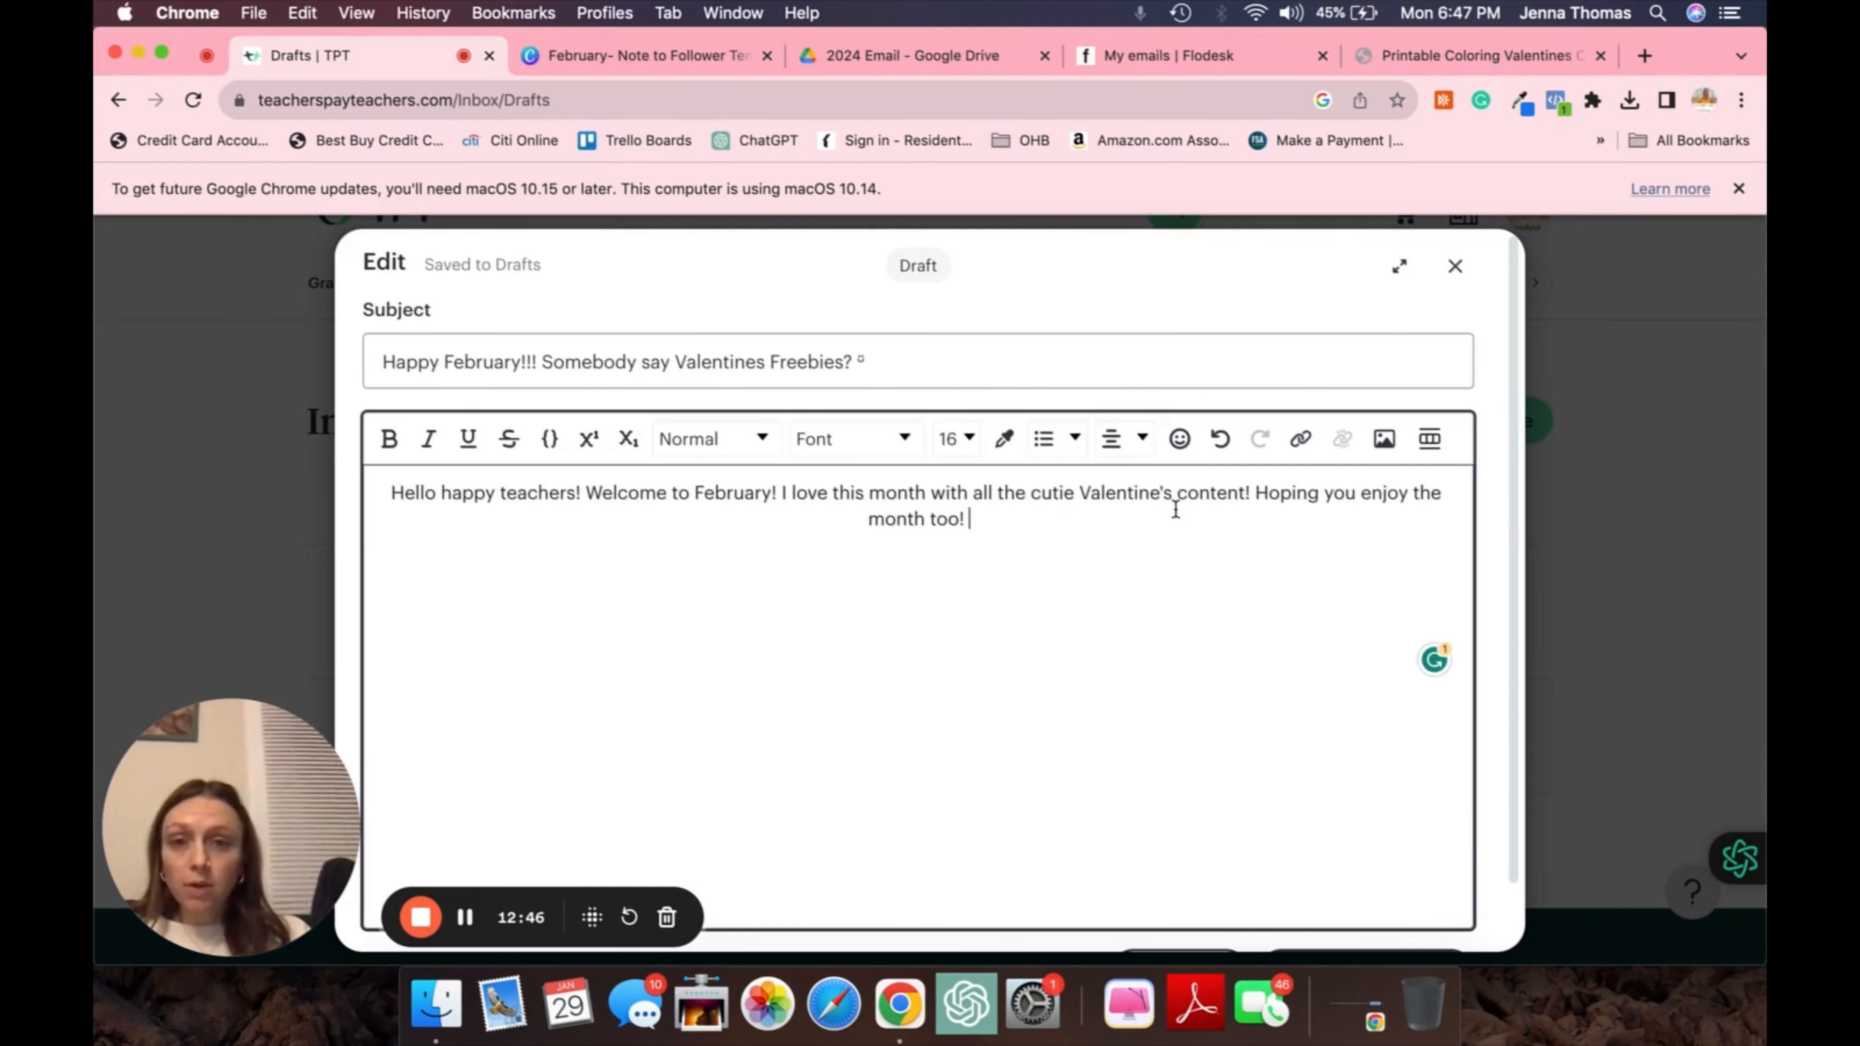
# Start inserting an image on a new line below the greeting, with the copied Google Drive link as its page URL
pyautogui.press('Return')
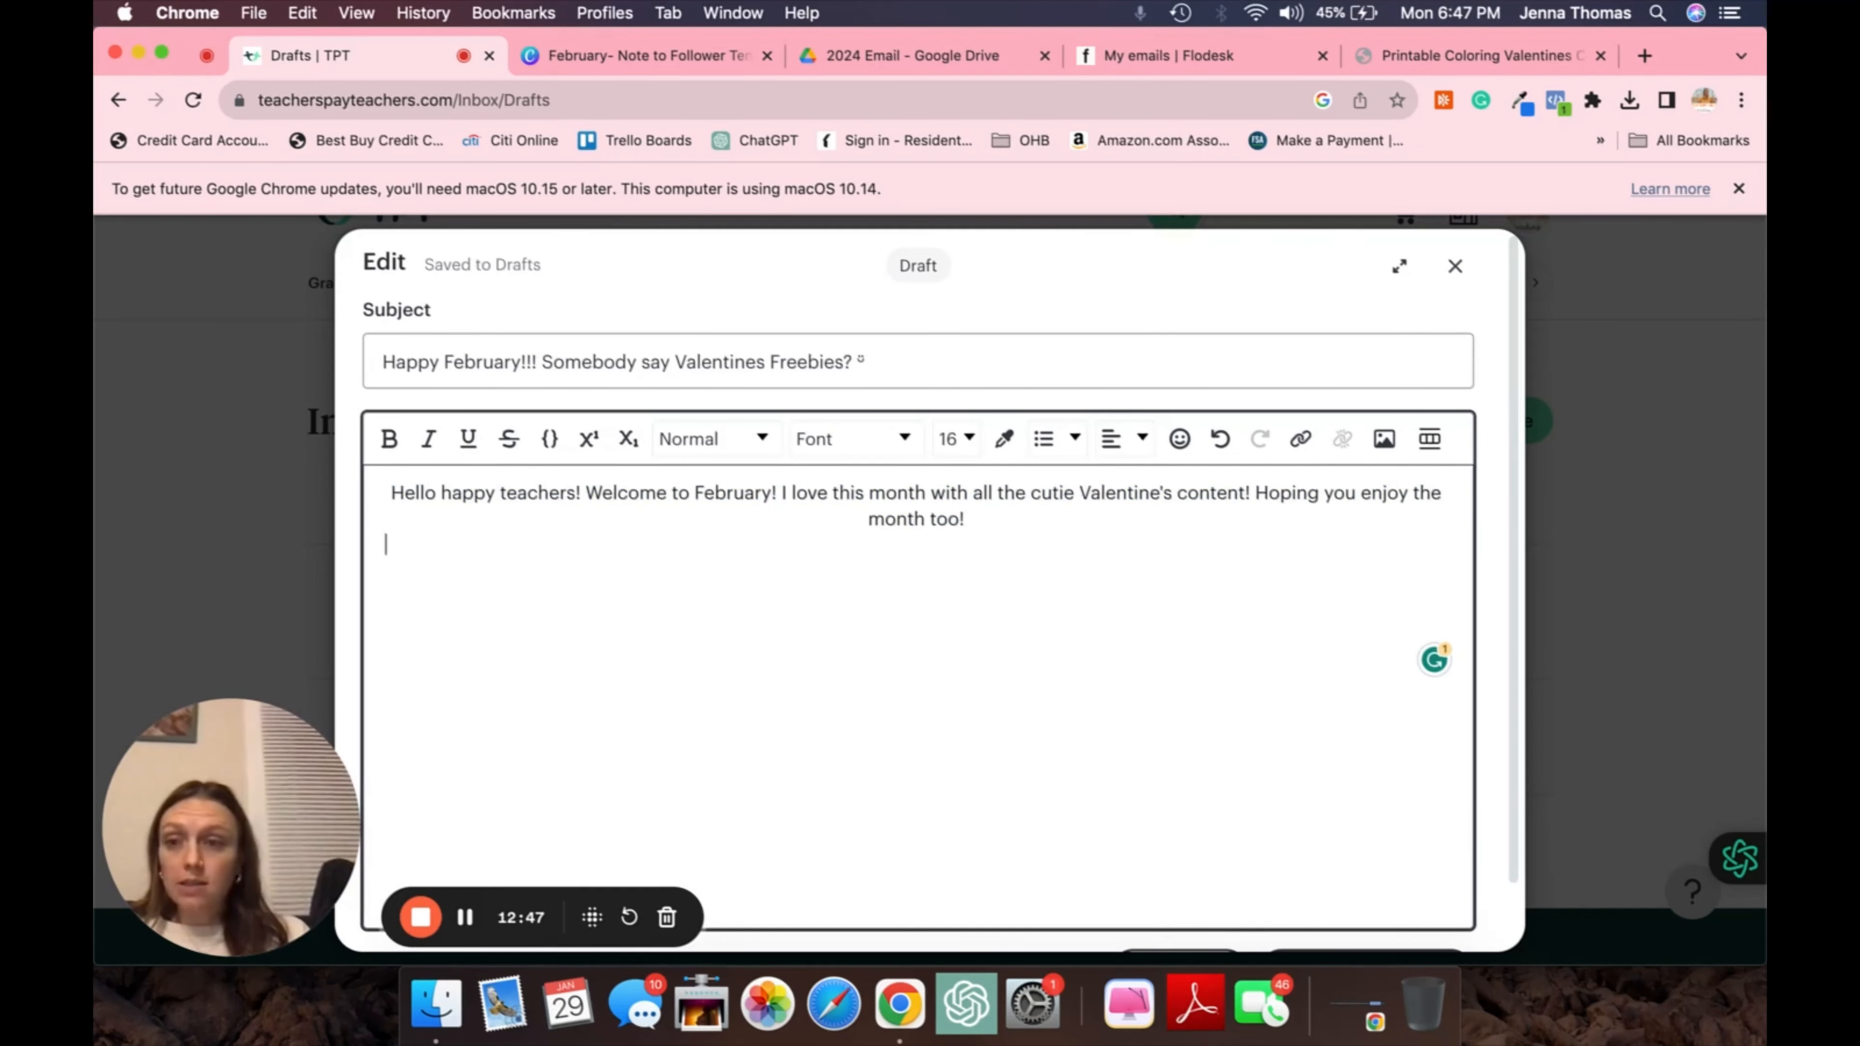
pyautogui.click(1385, 439)
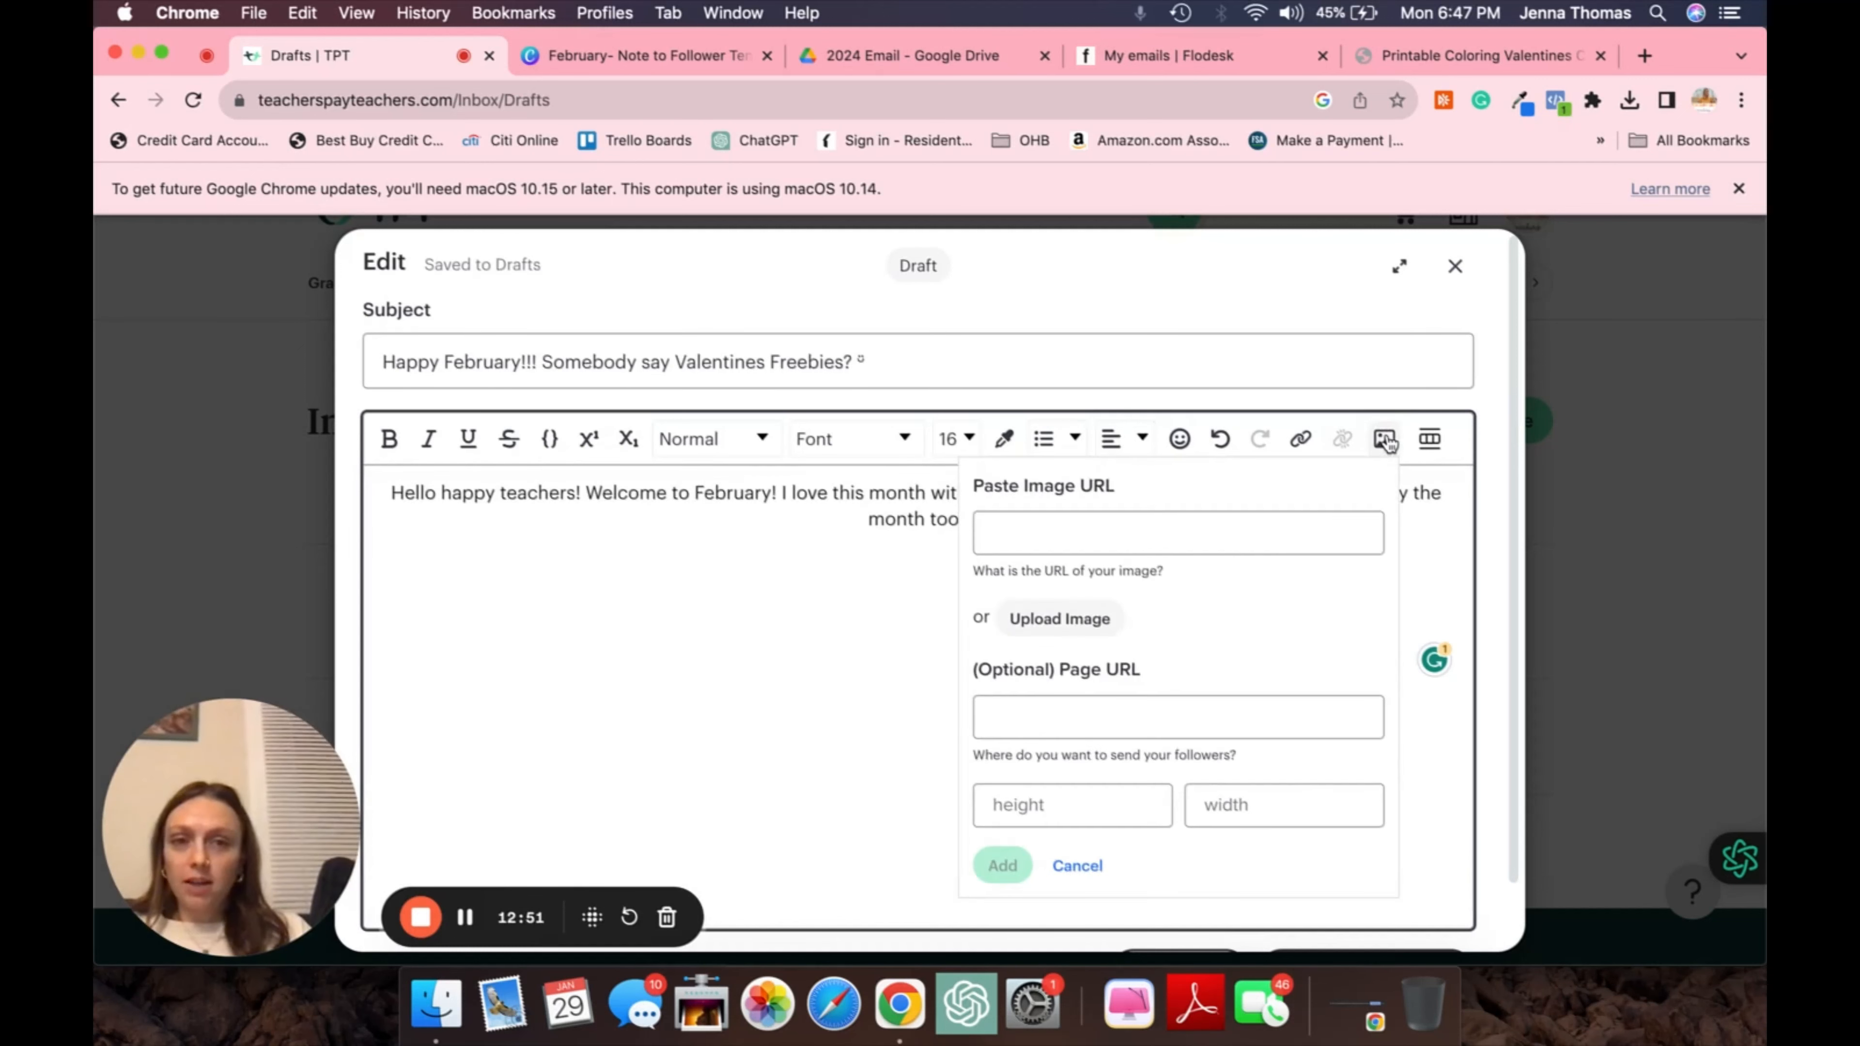
pyautogui.click(1079, 535)
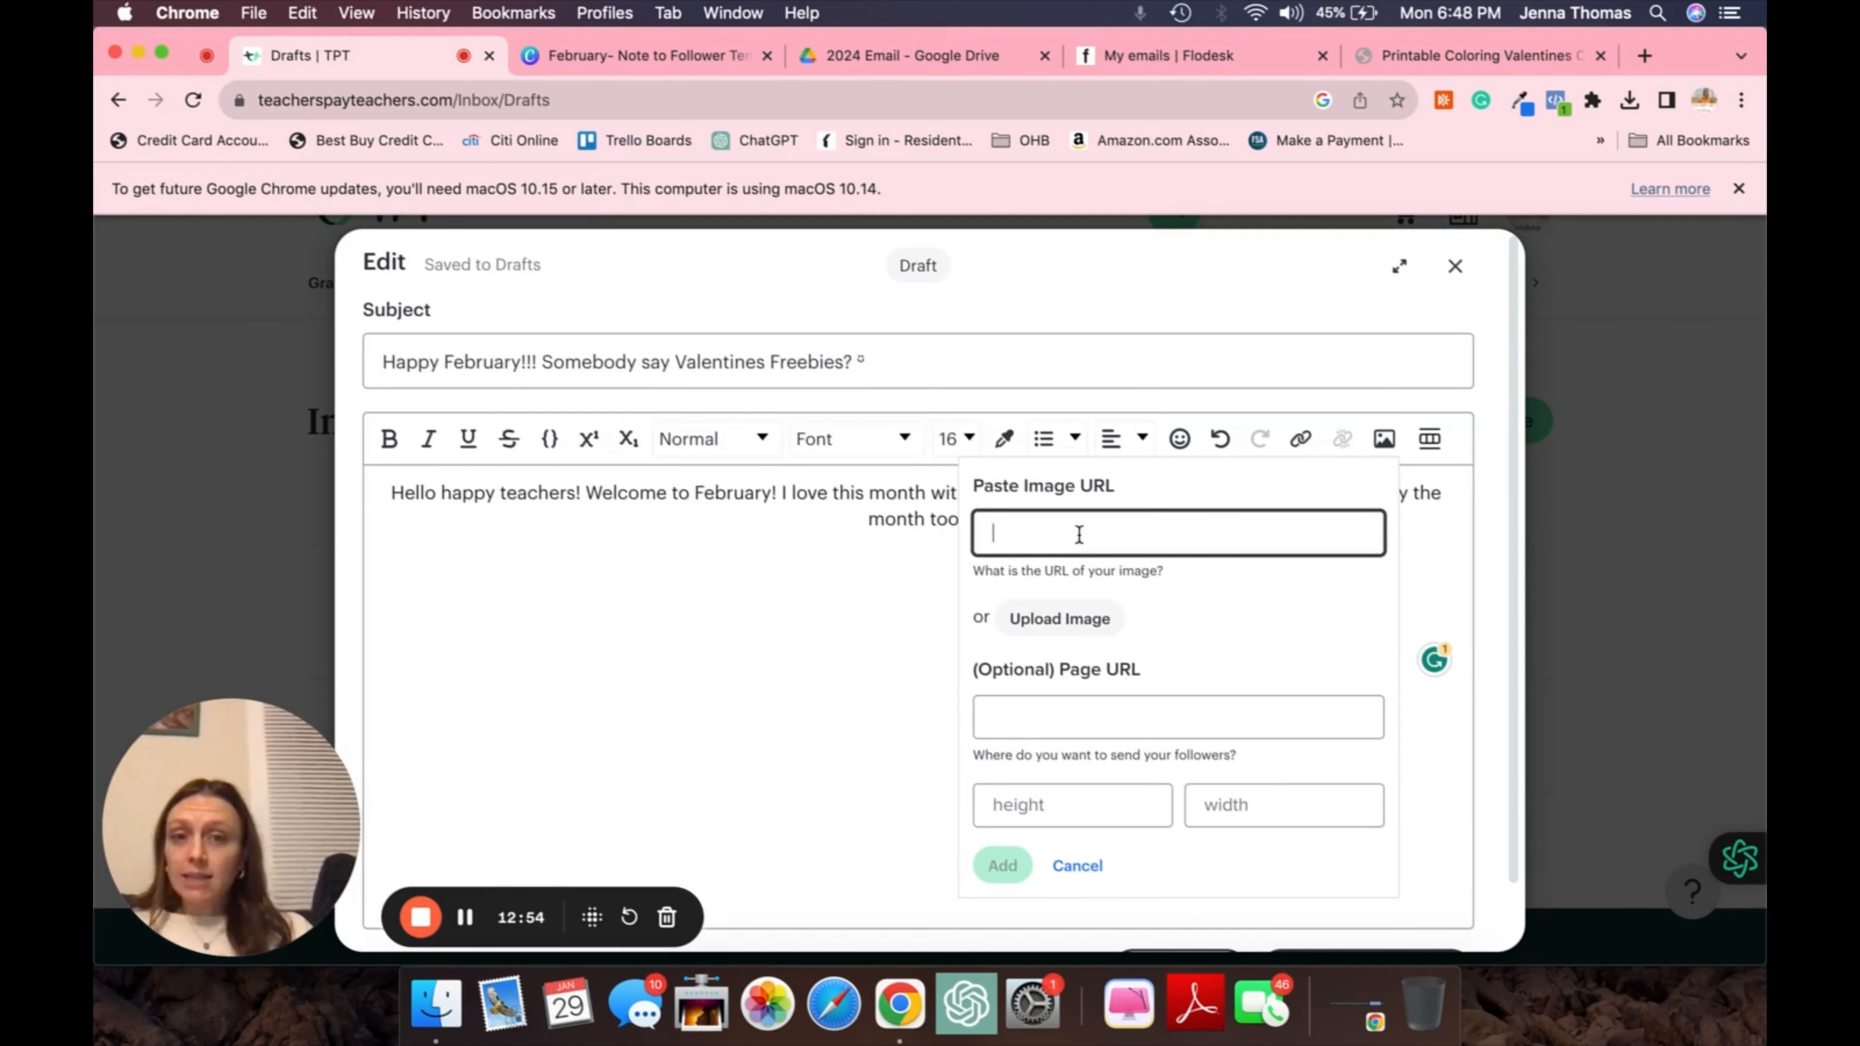
pyautogui.click(1078, 718)
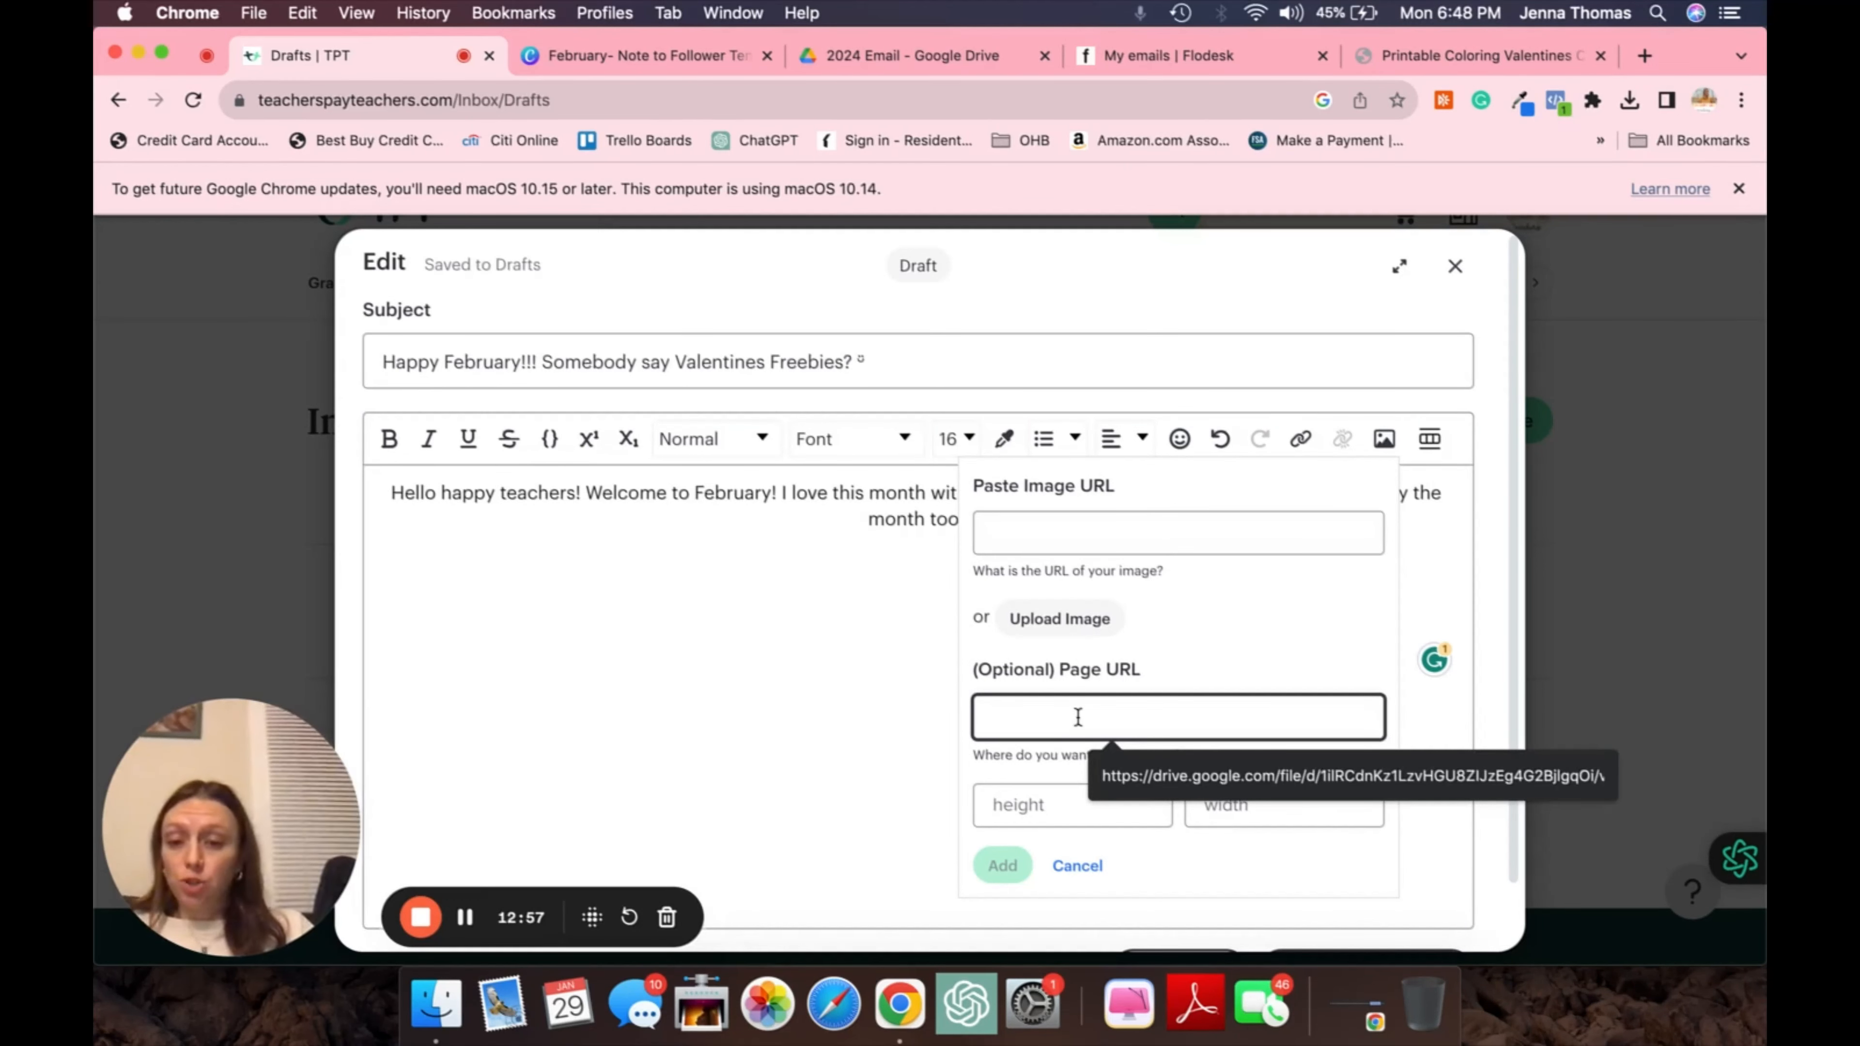
pyautogui.press('super+v')
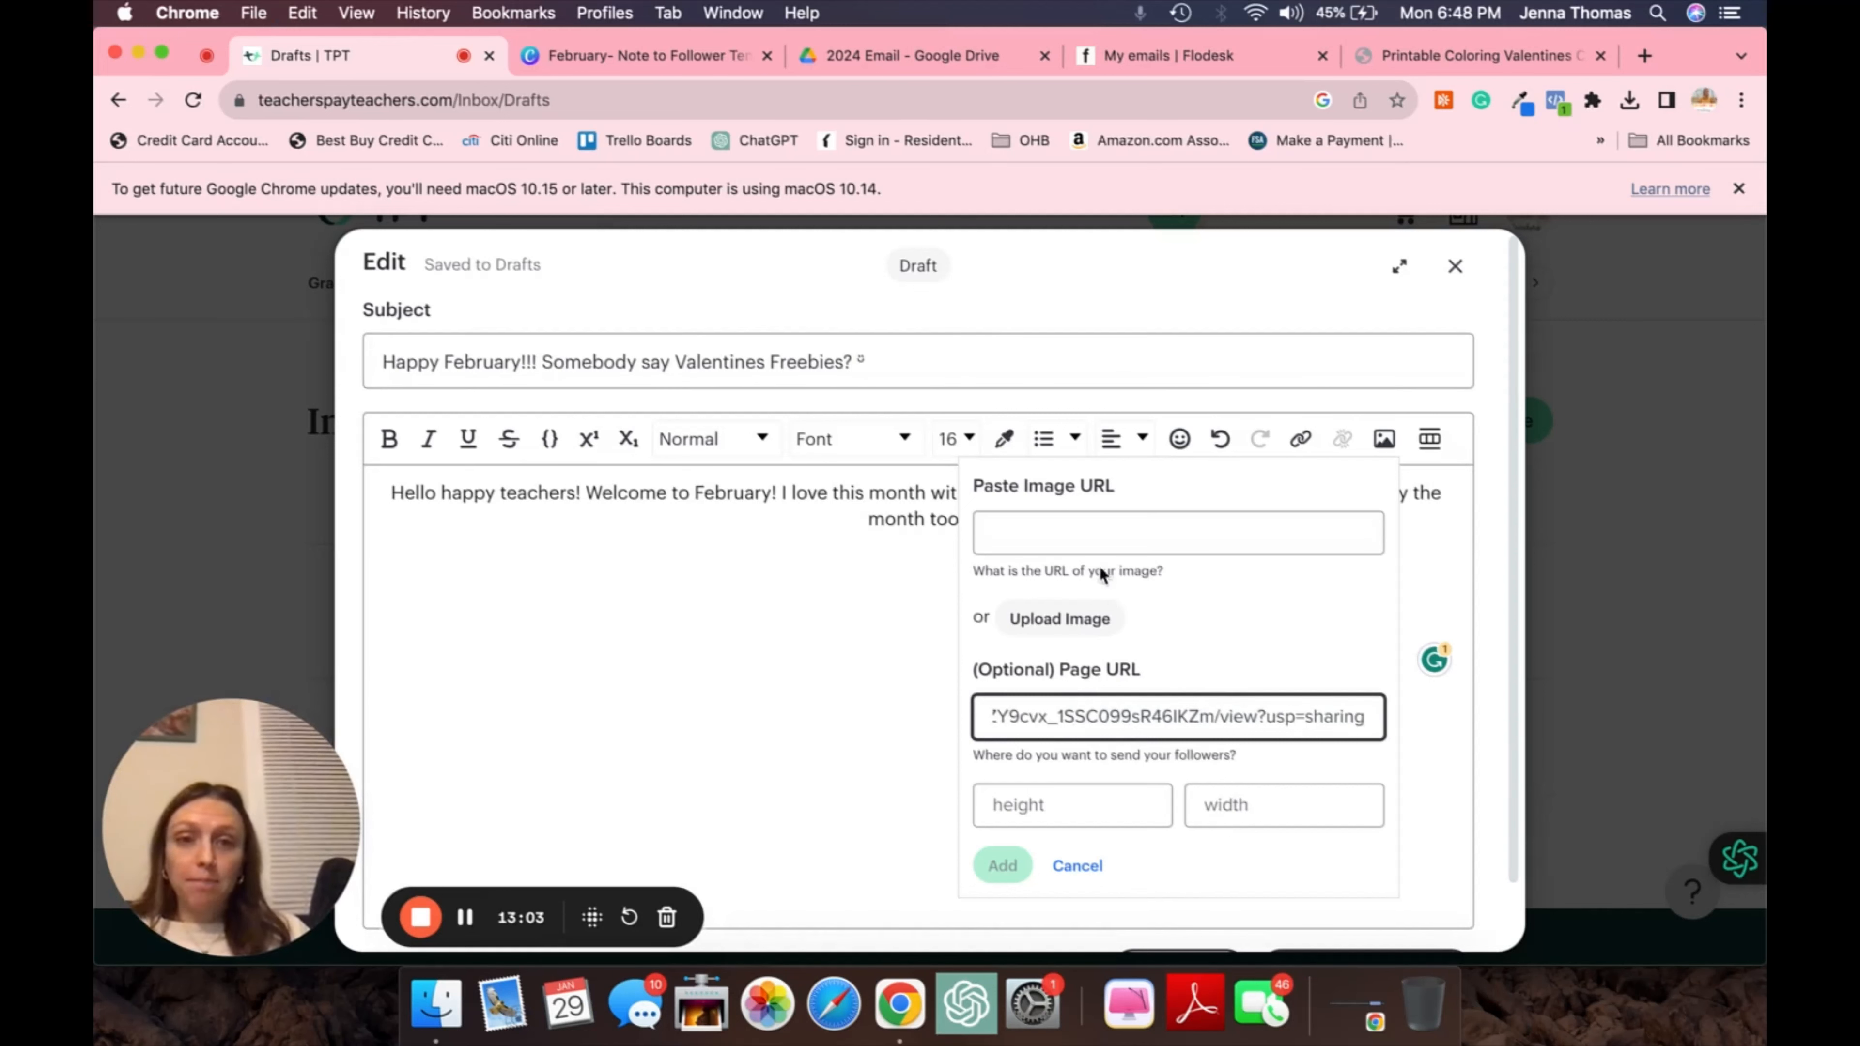
# Upload the downloaded February newsletter PNG, insert it into the note, and add a new line beneath it
pyautogui.click(1086, 619)
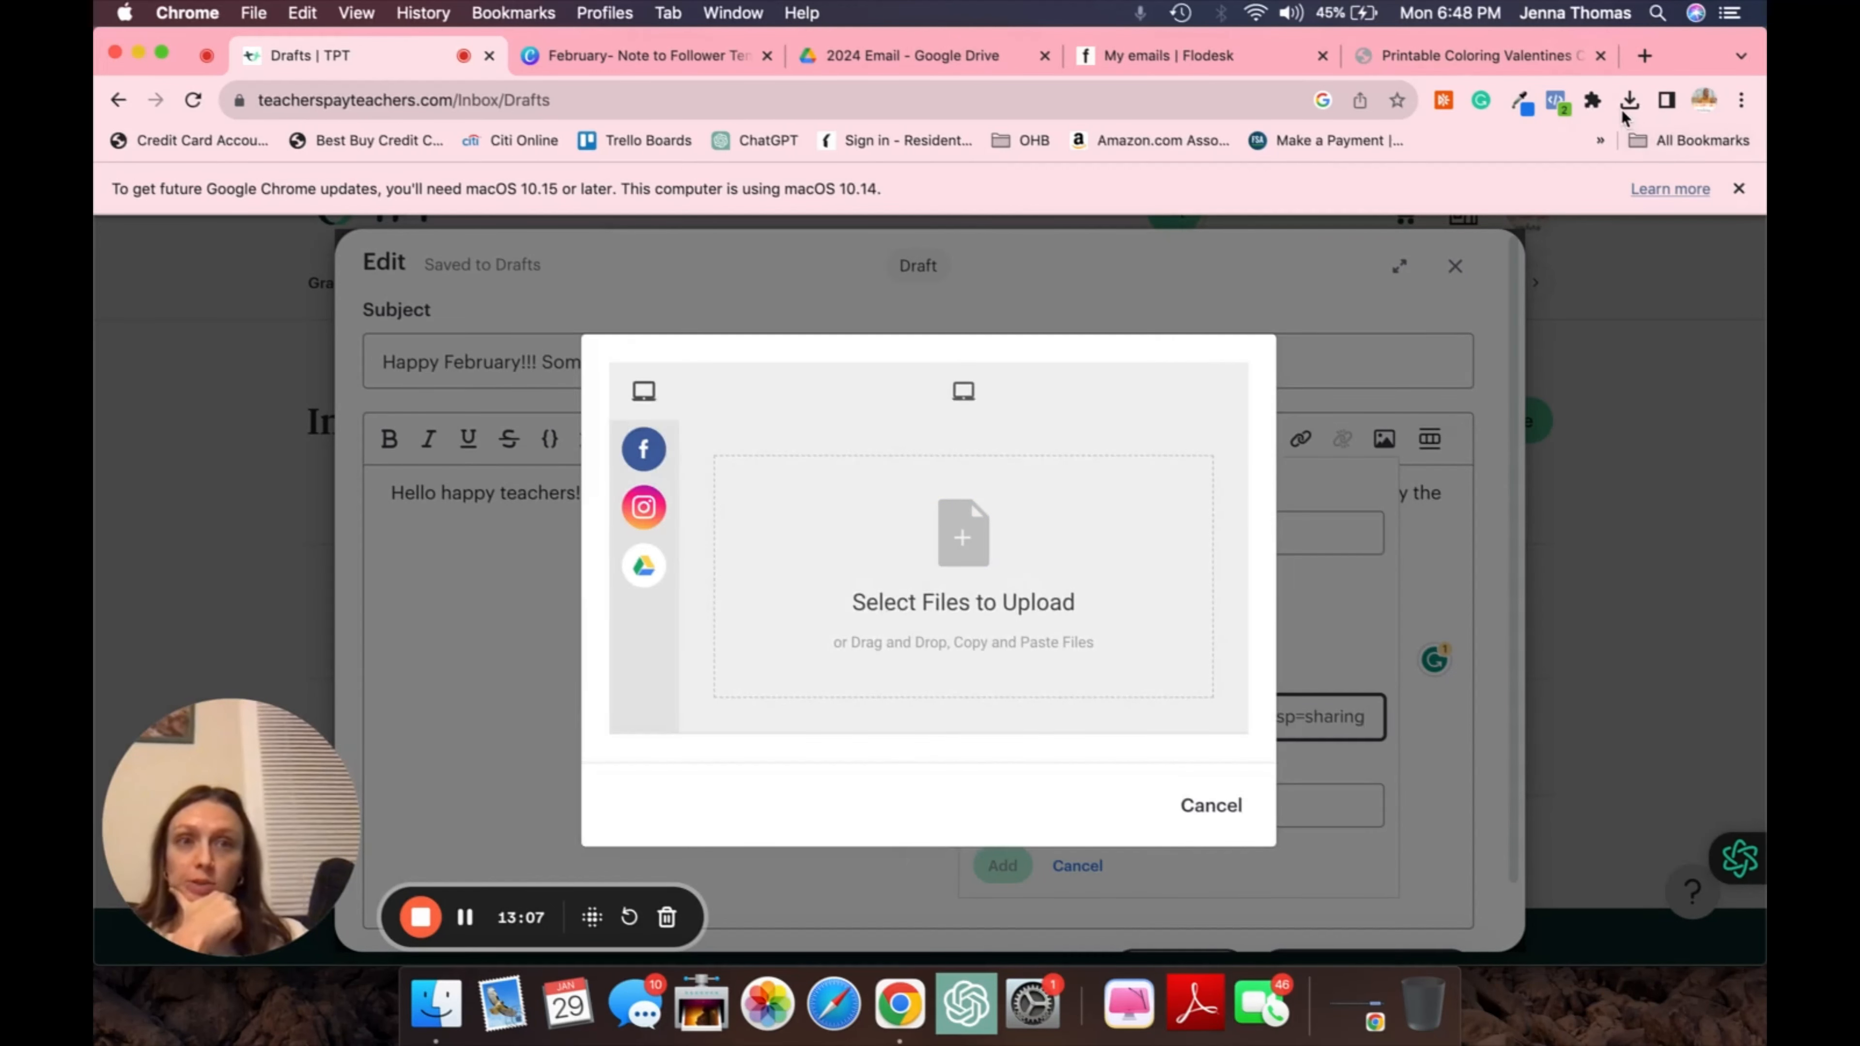
pyautogui.click(1632, 99)
pyautogui.moveTo(1360, 315); pyautogui.dragTo(953, 573)
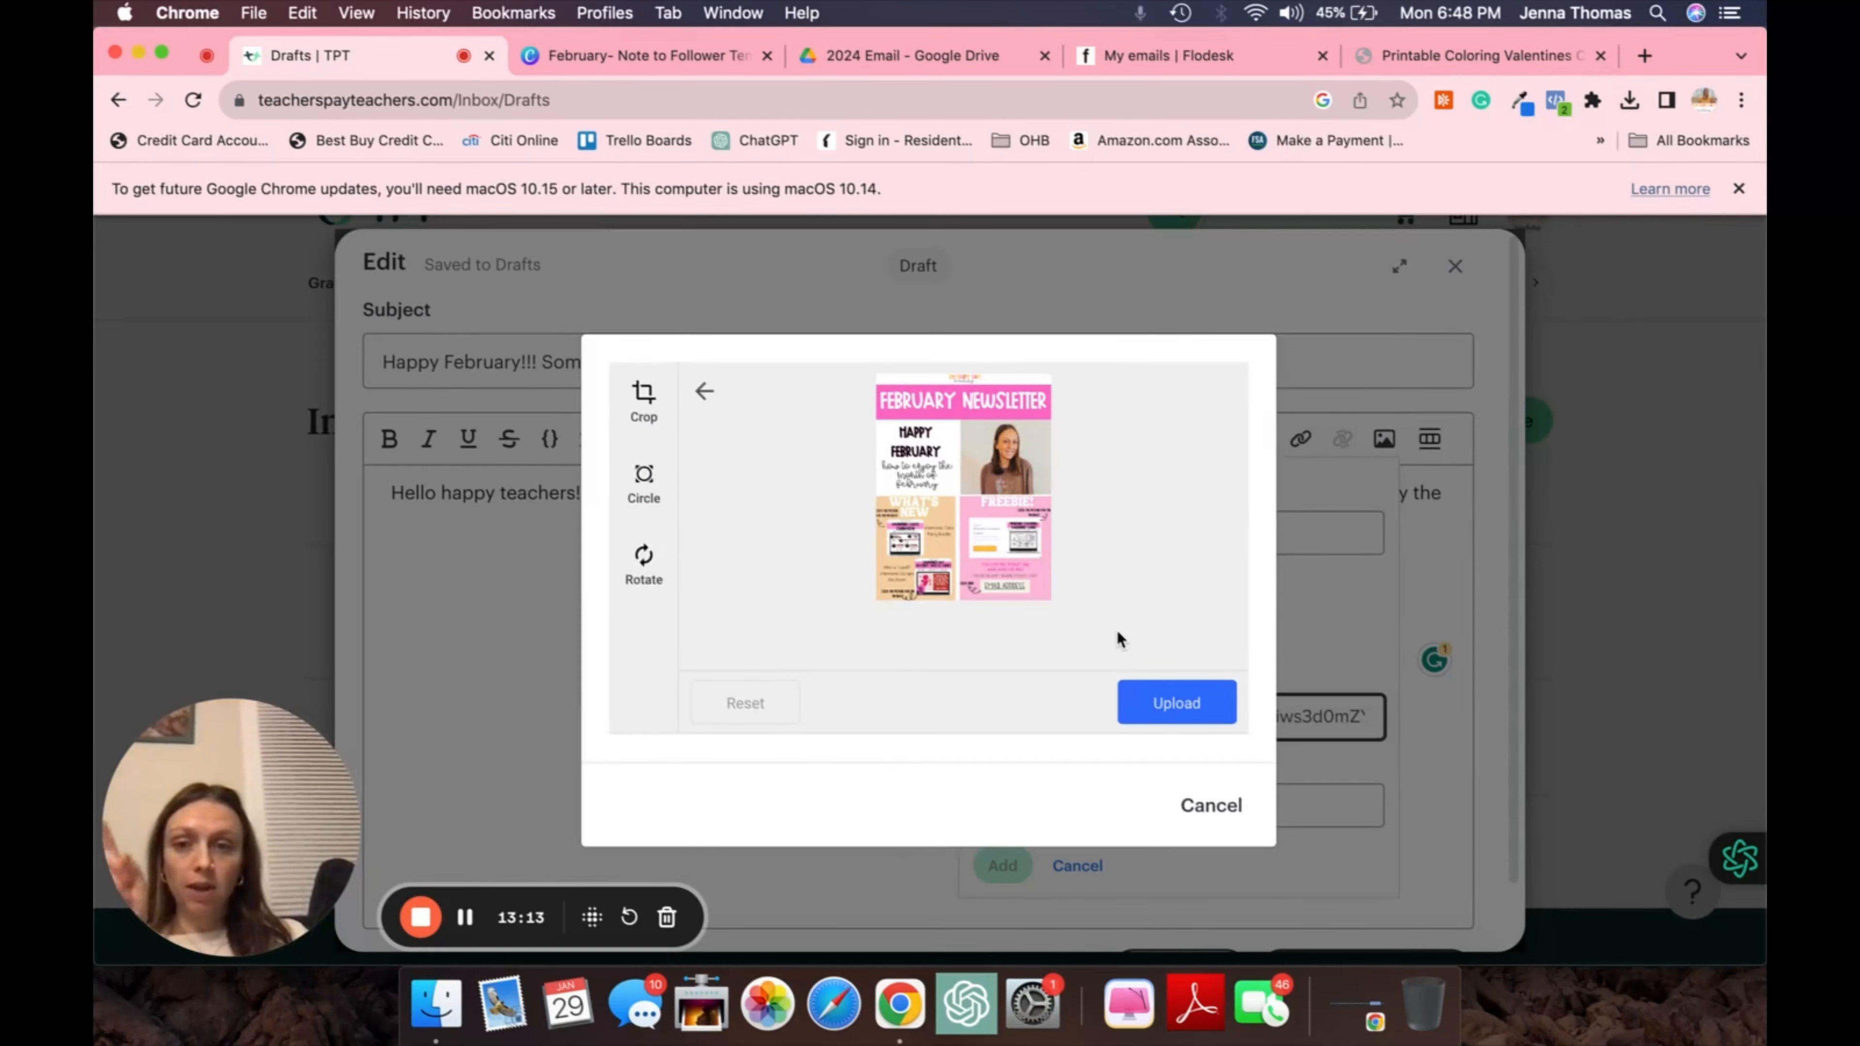
pyautogui.click(1154, 696)
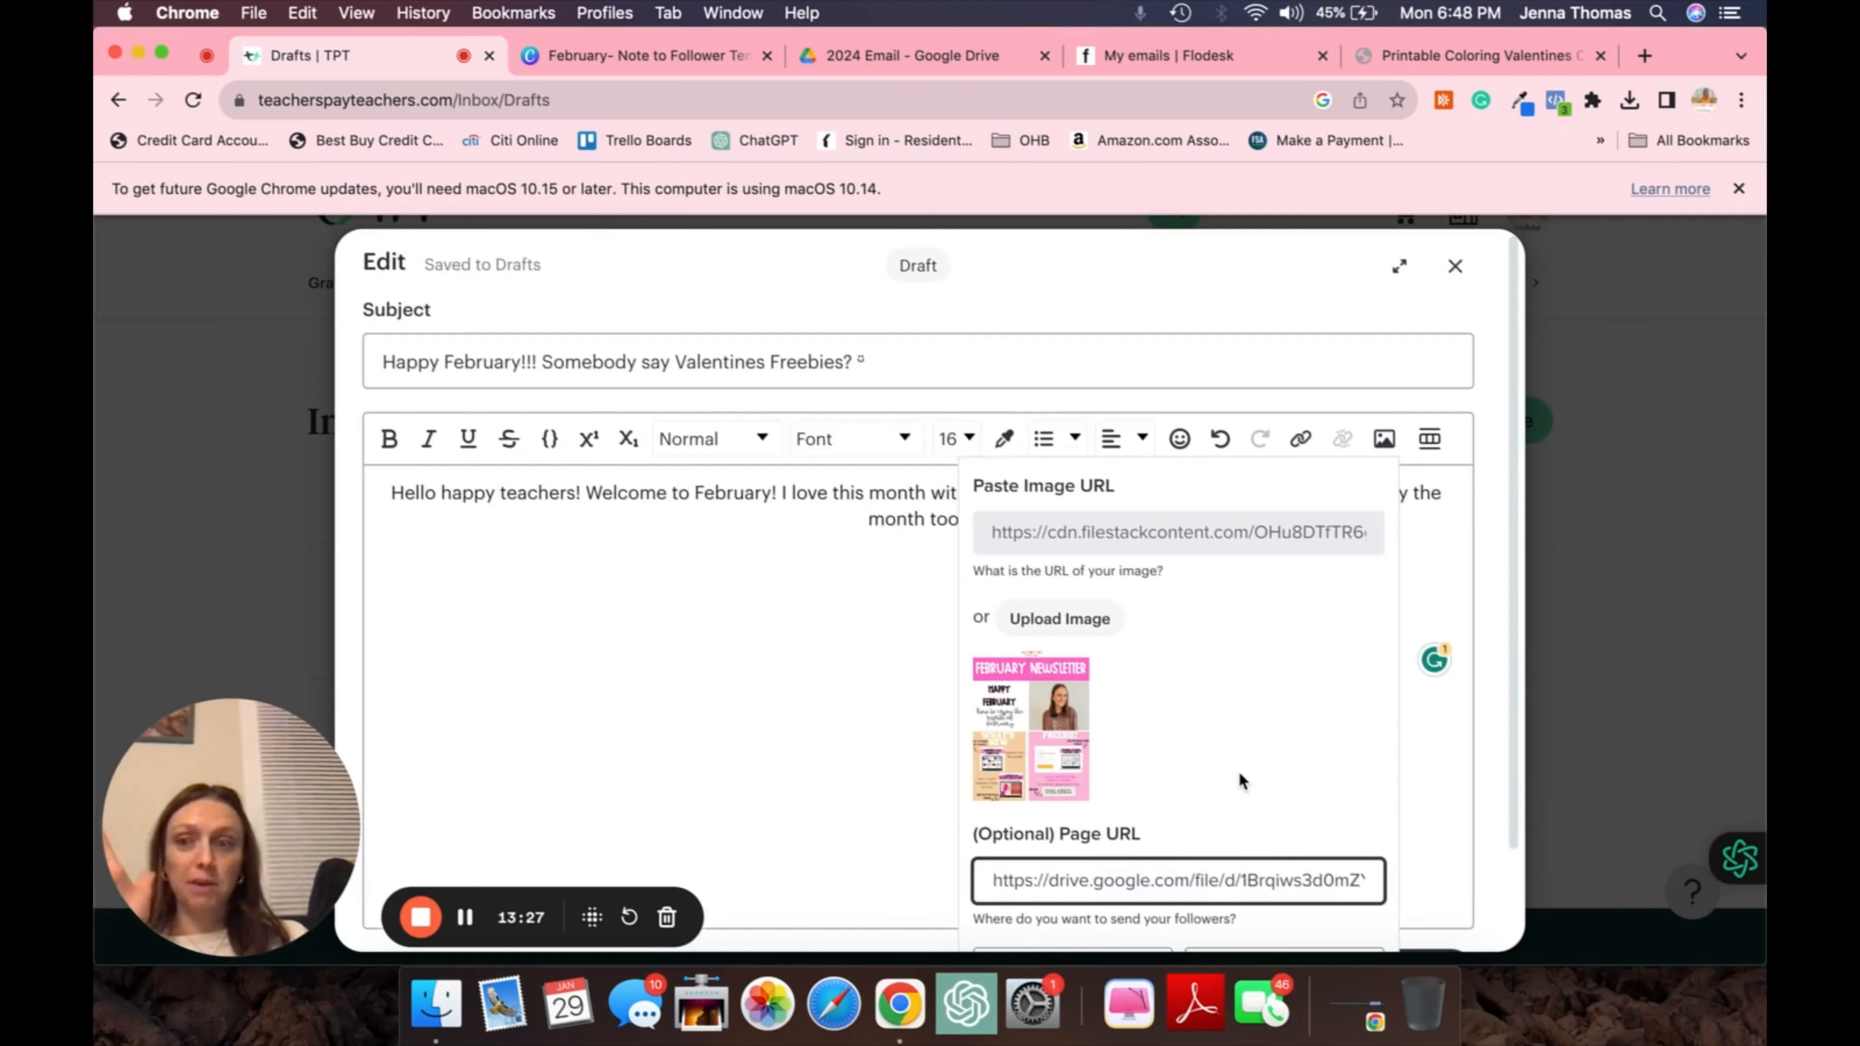
pyautogui.scroll(-3, 1238, 771)
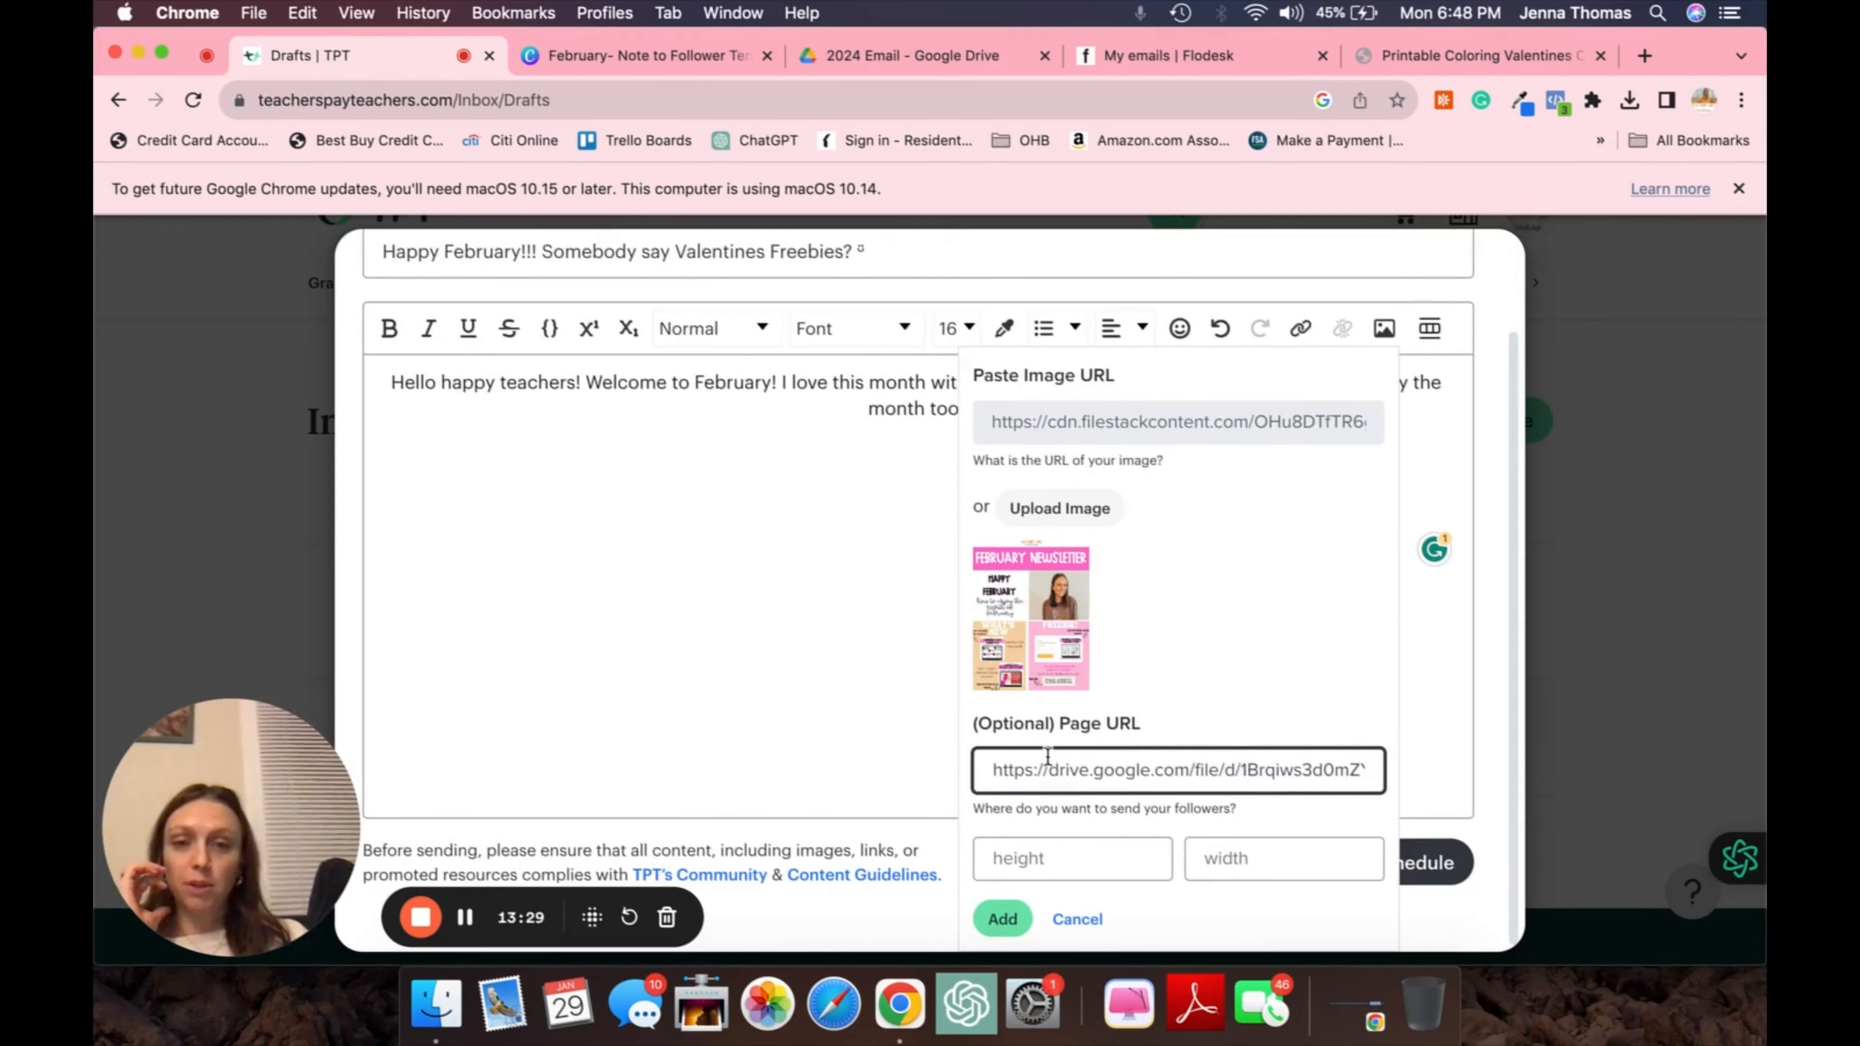
pyautogui.click(1002, 920)
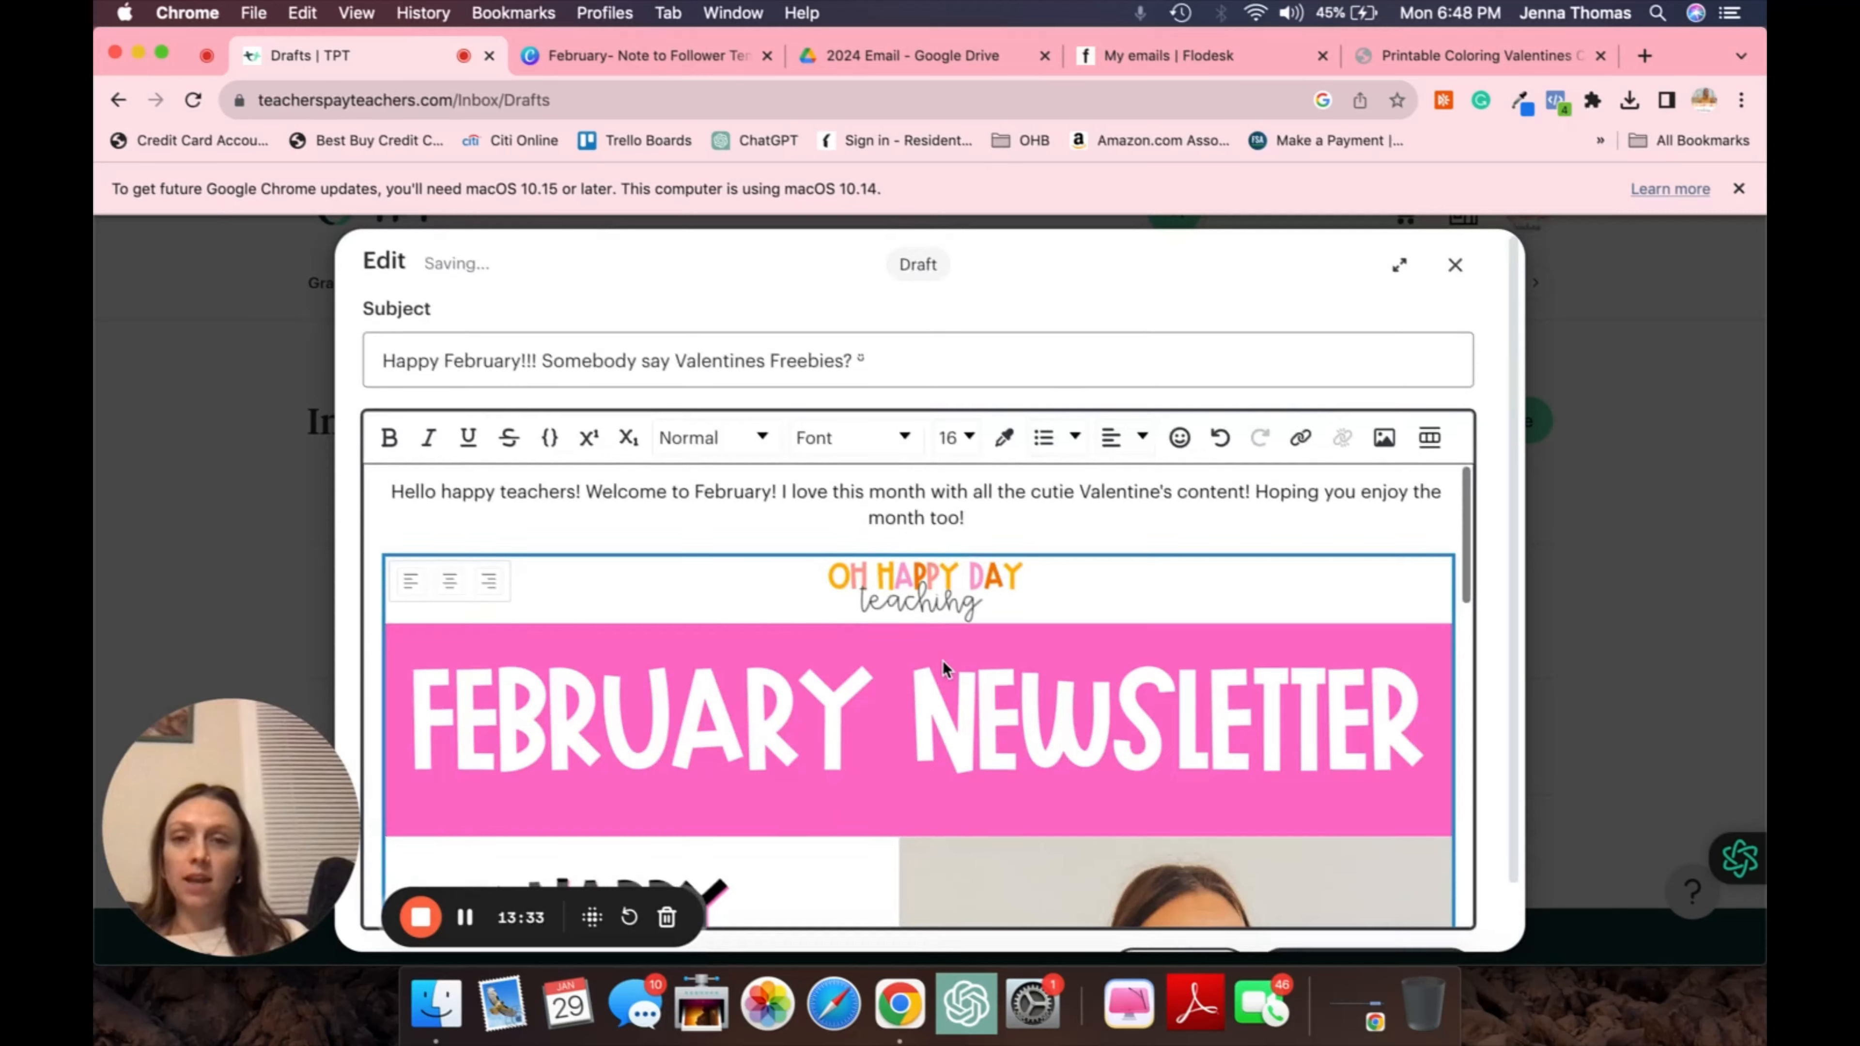
pyautogui.scroll(-15, 943, 665)
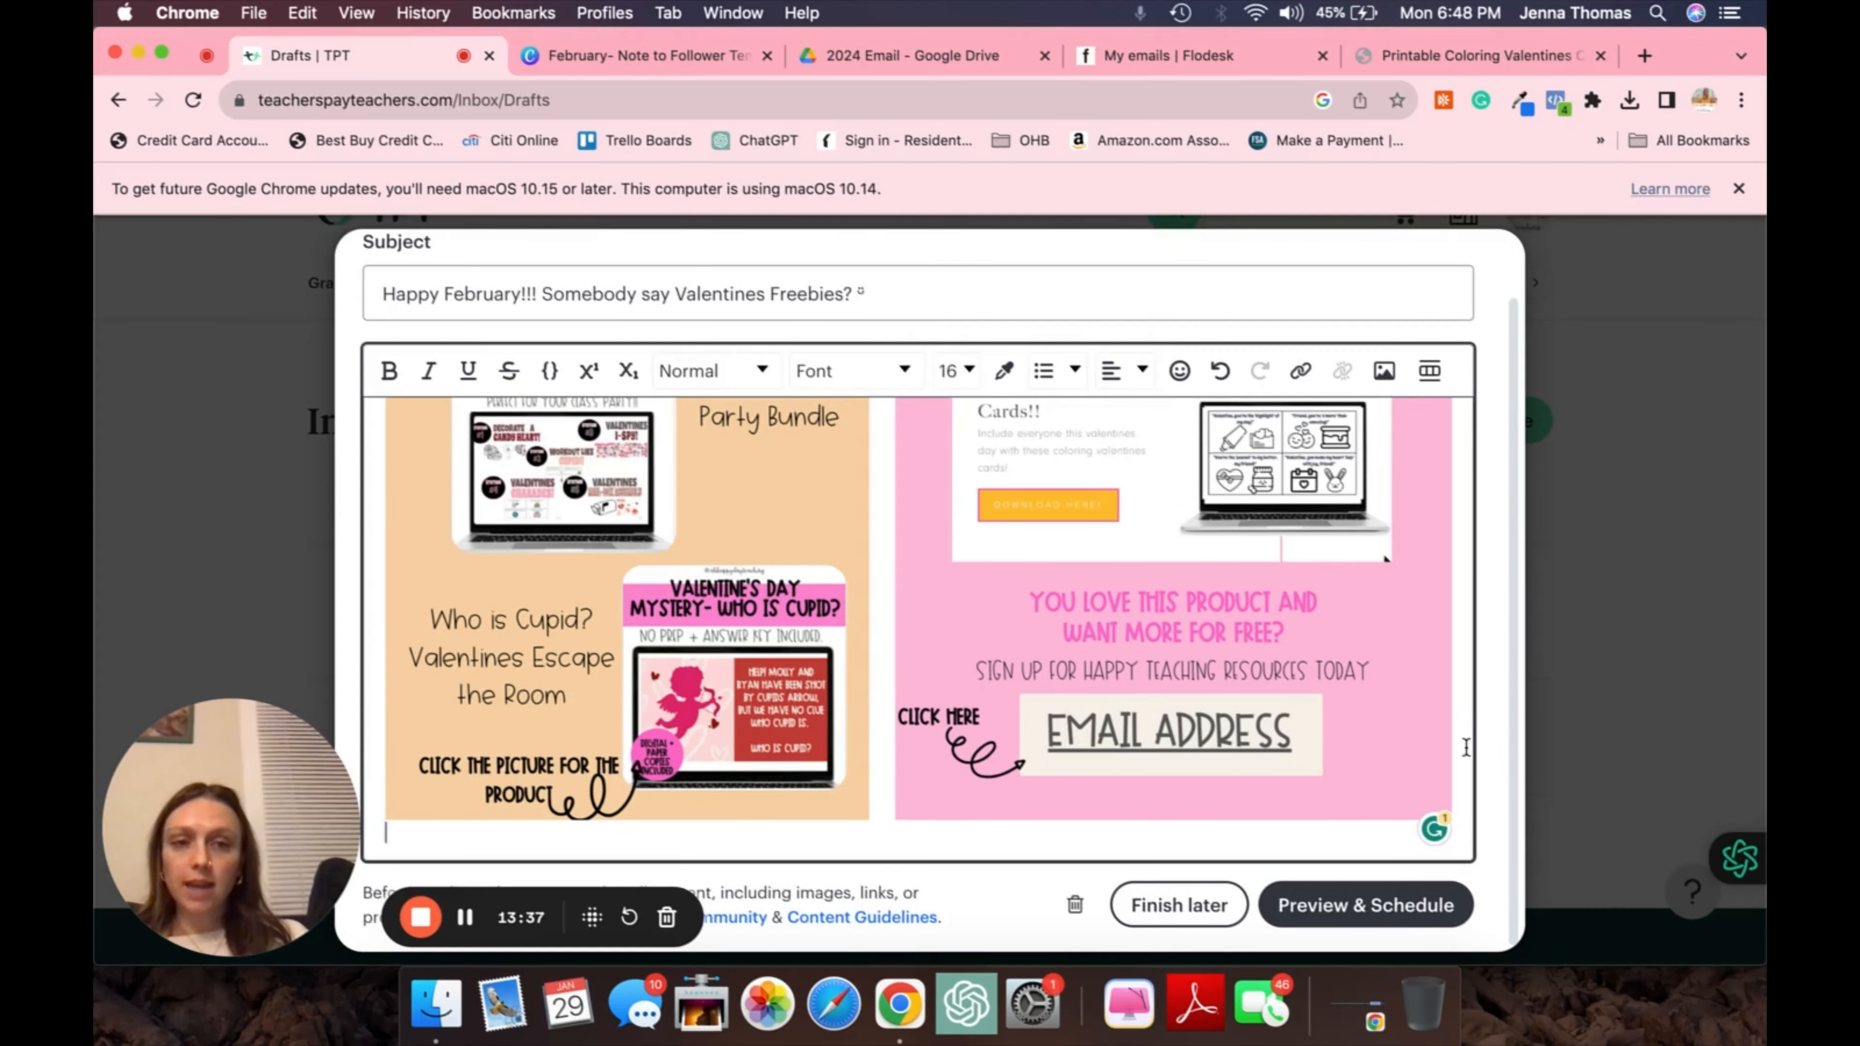
pyautogui.press('Return')
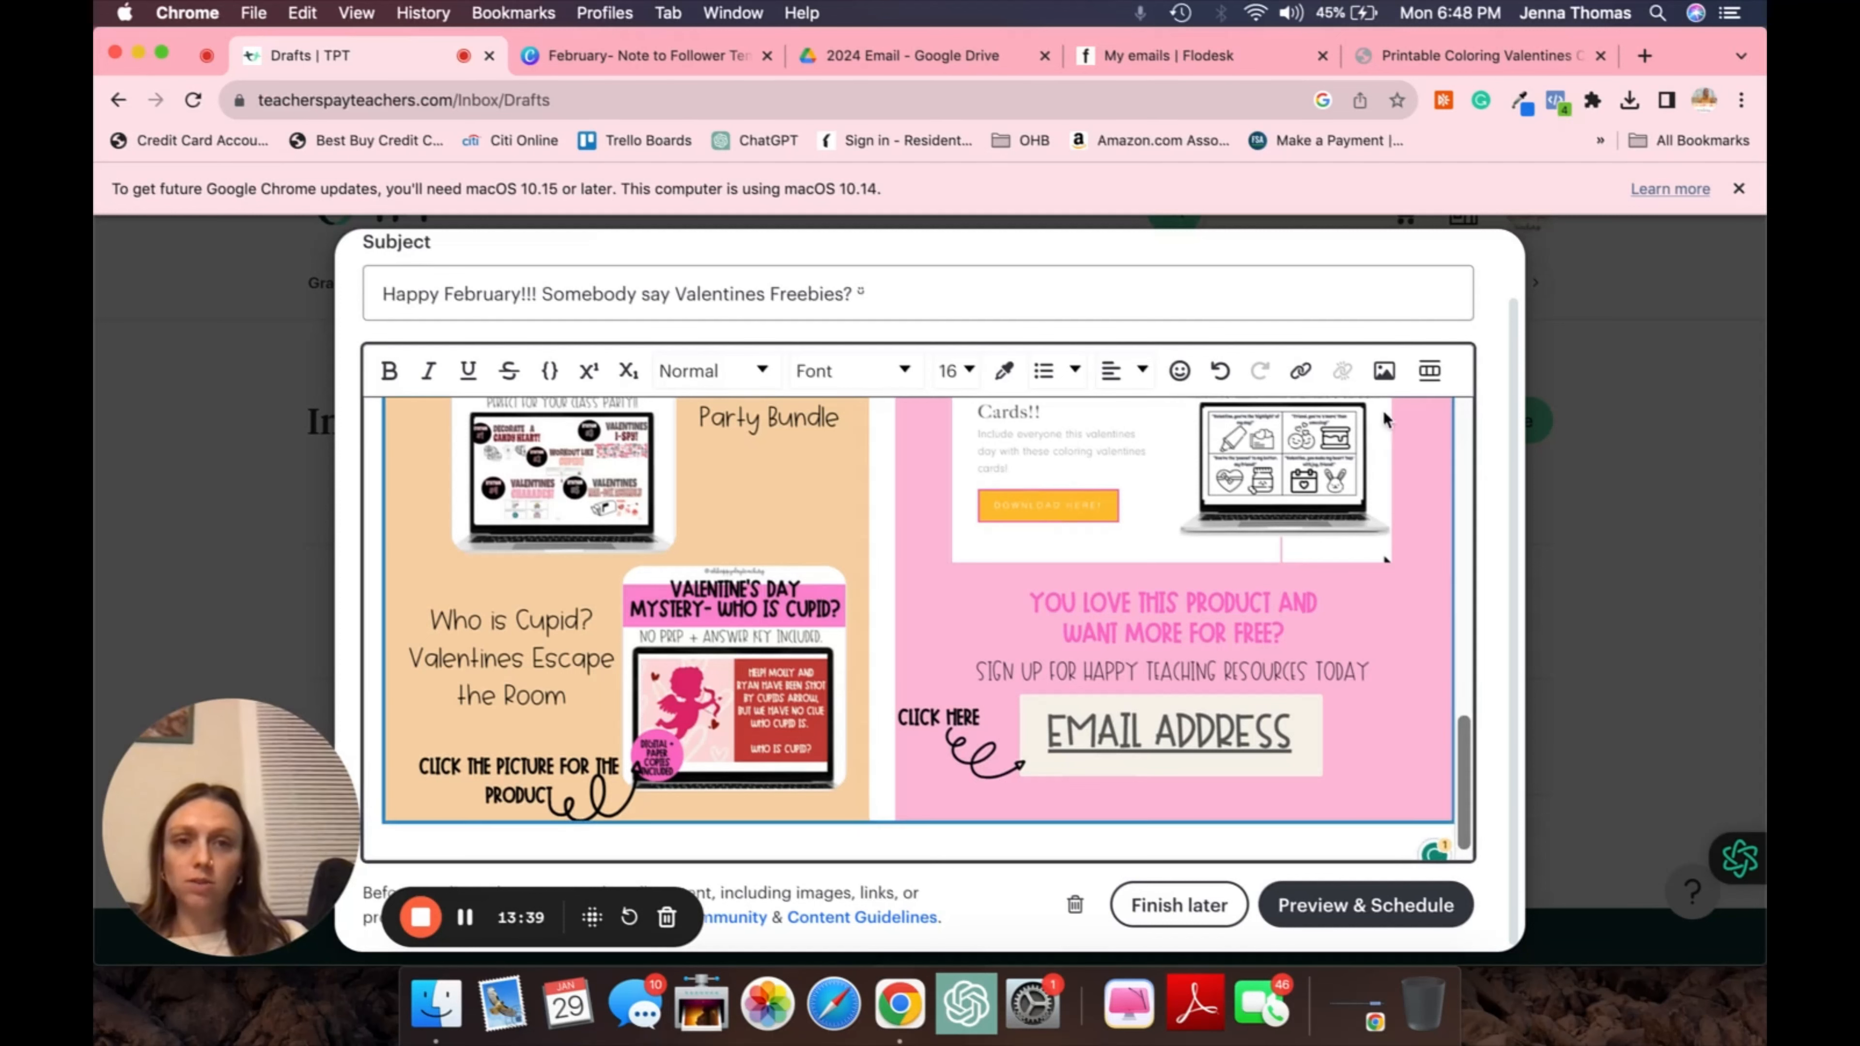
# Open the store resources for the note below the newsletter image and select the Valentines Day Bulletin Board and the February Monthly Bundle
pyautogui.scroll(-1, 1450, 512)
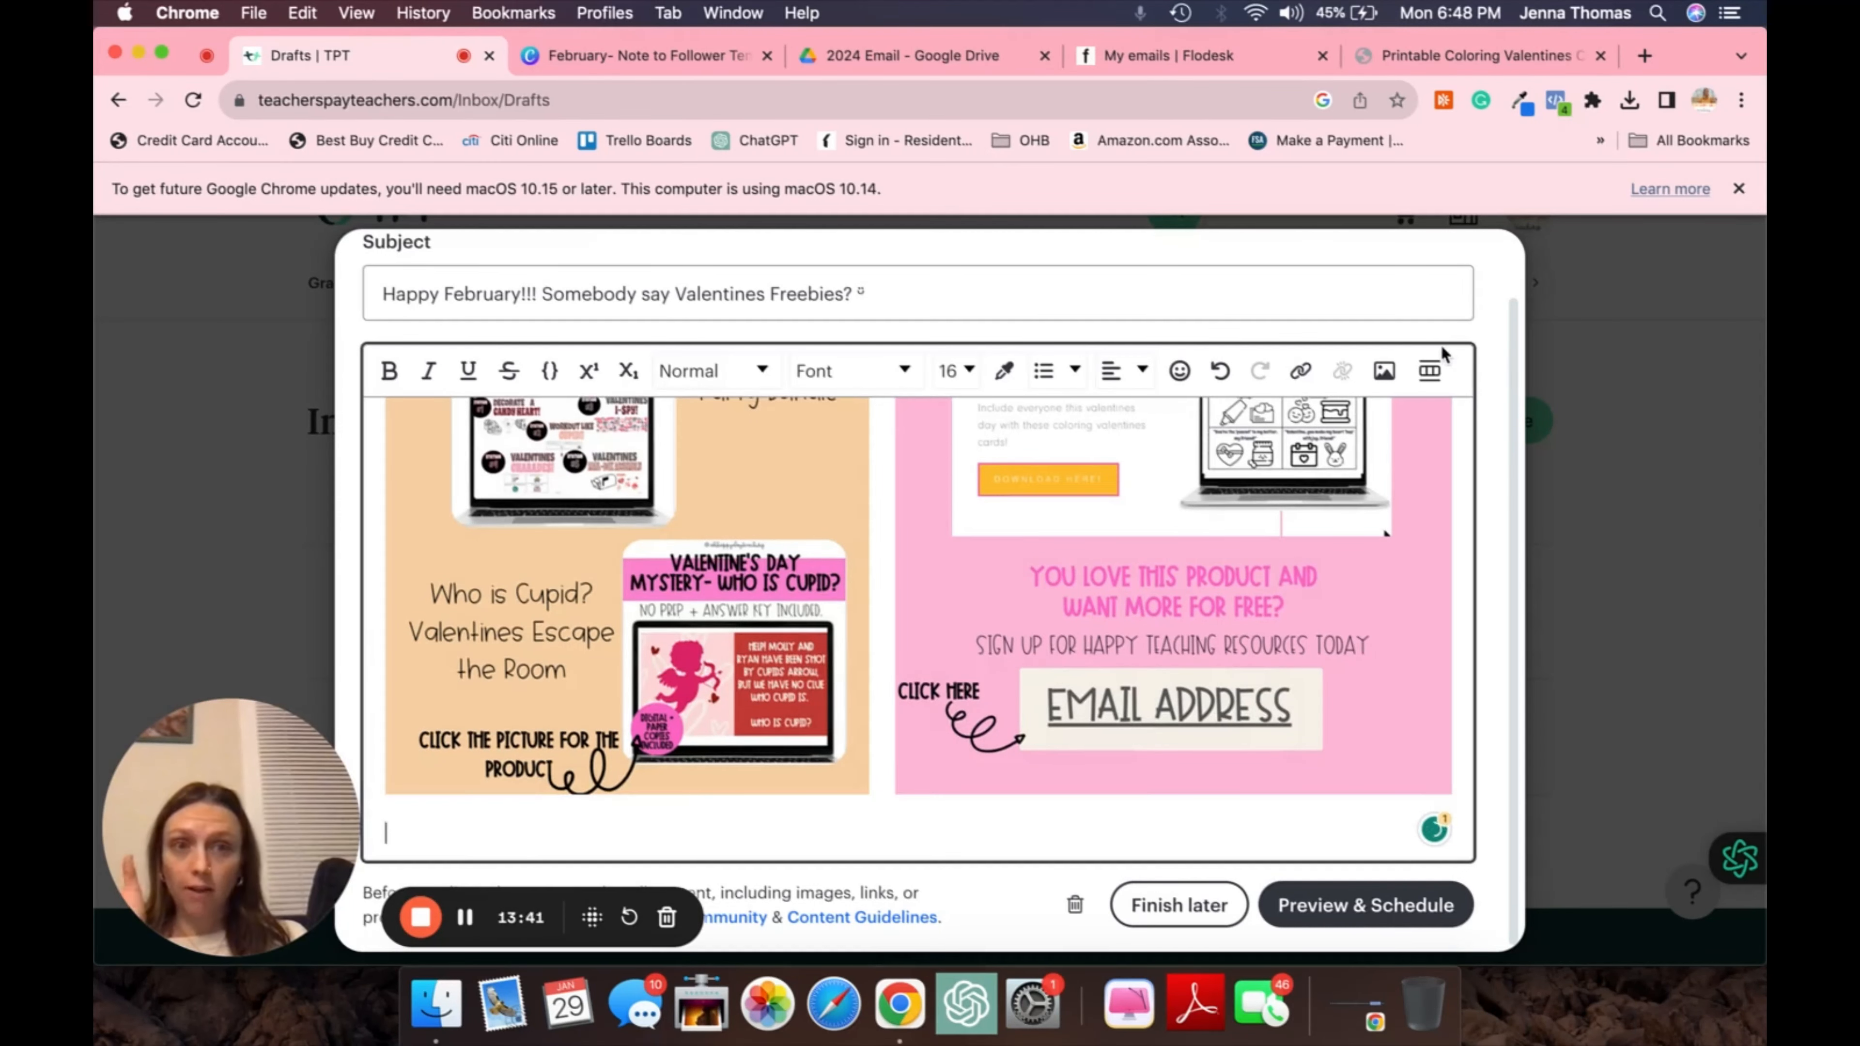
pyautogui.click(1431, 370)
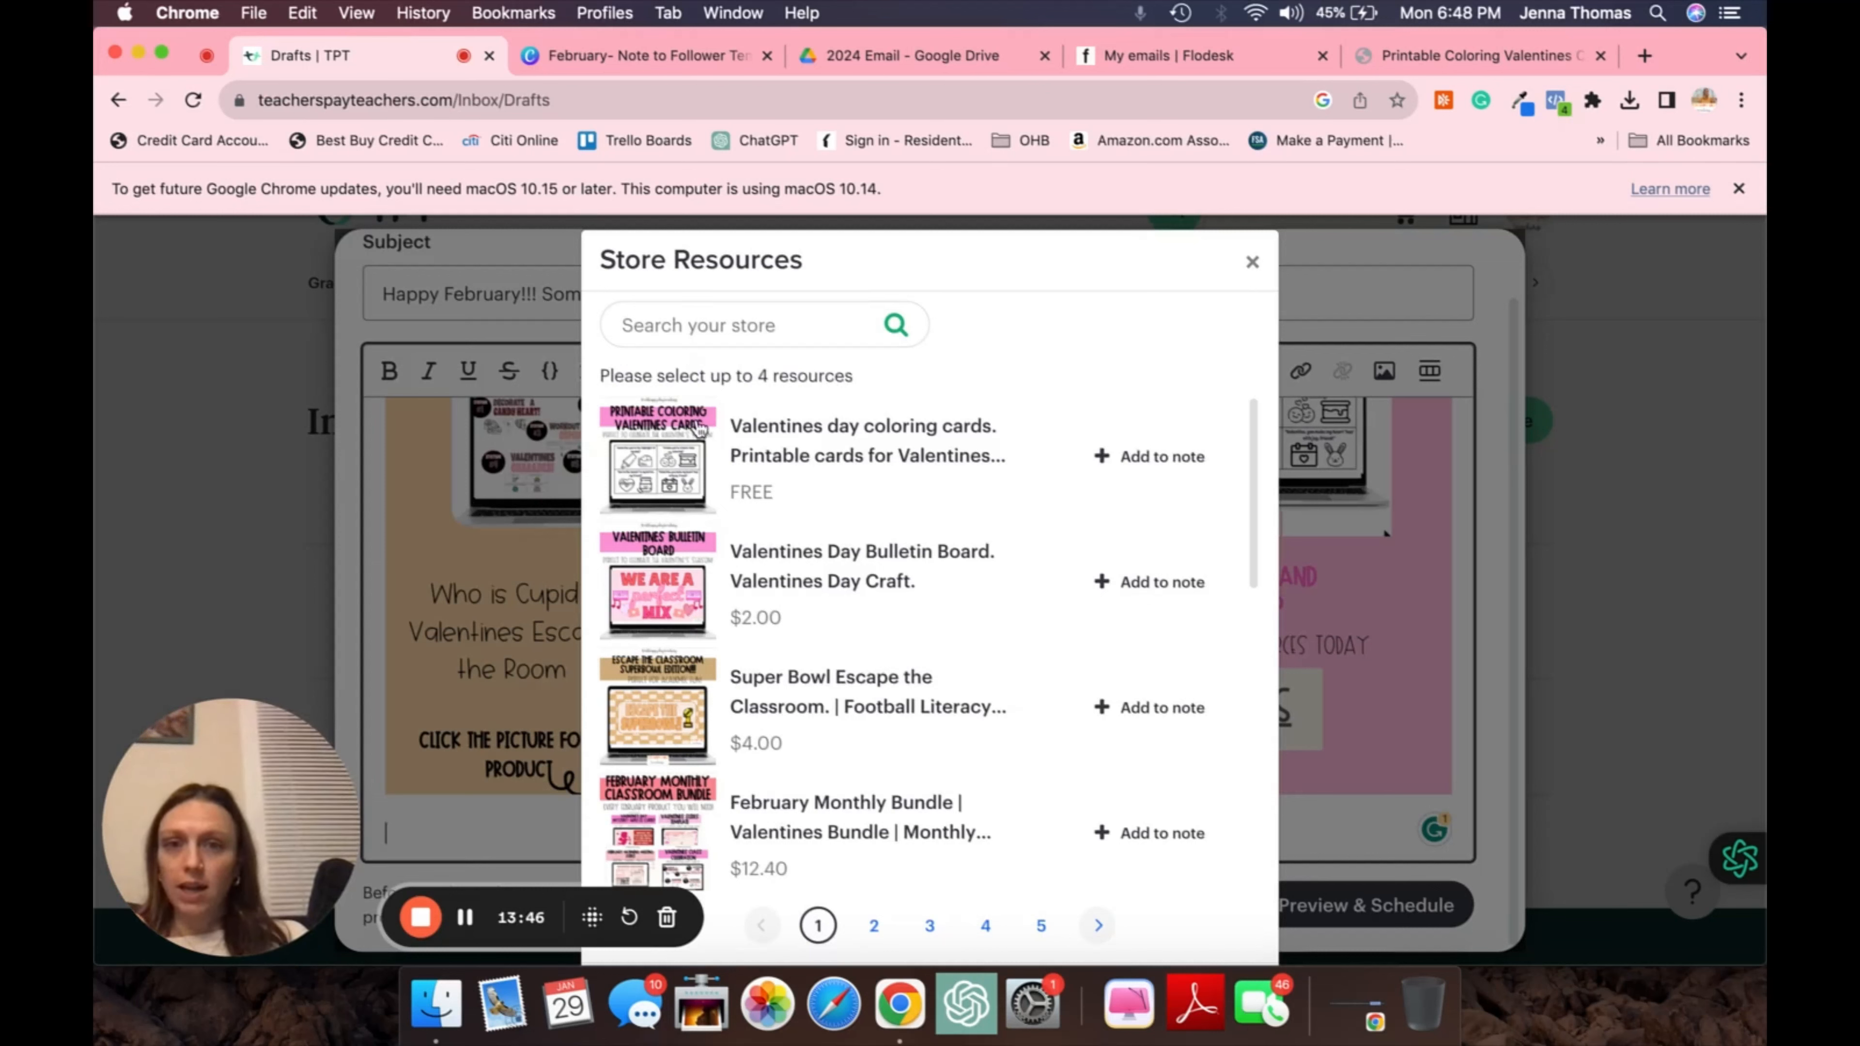
pyautogui.click(634, 590)
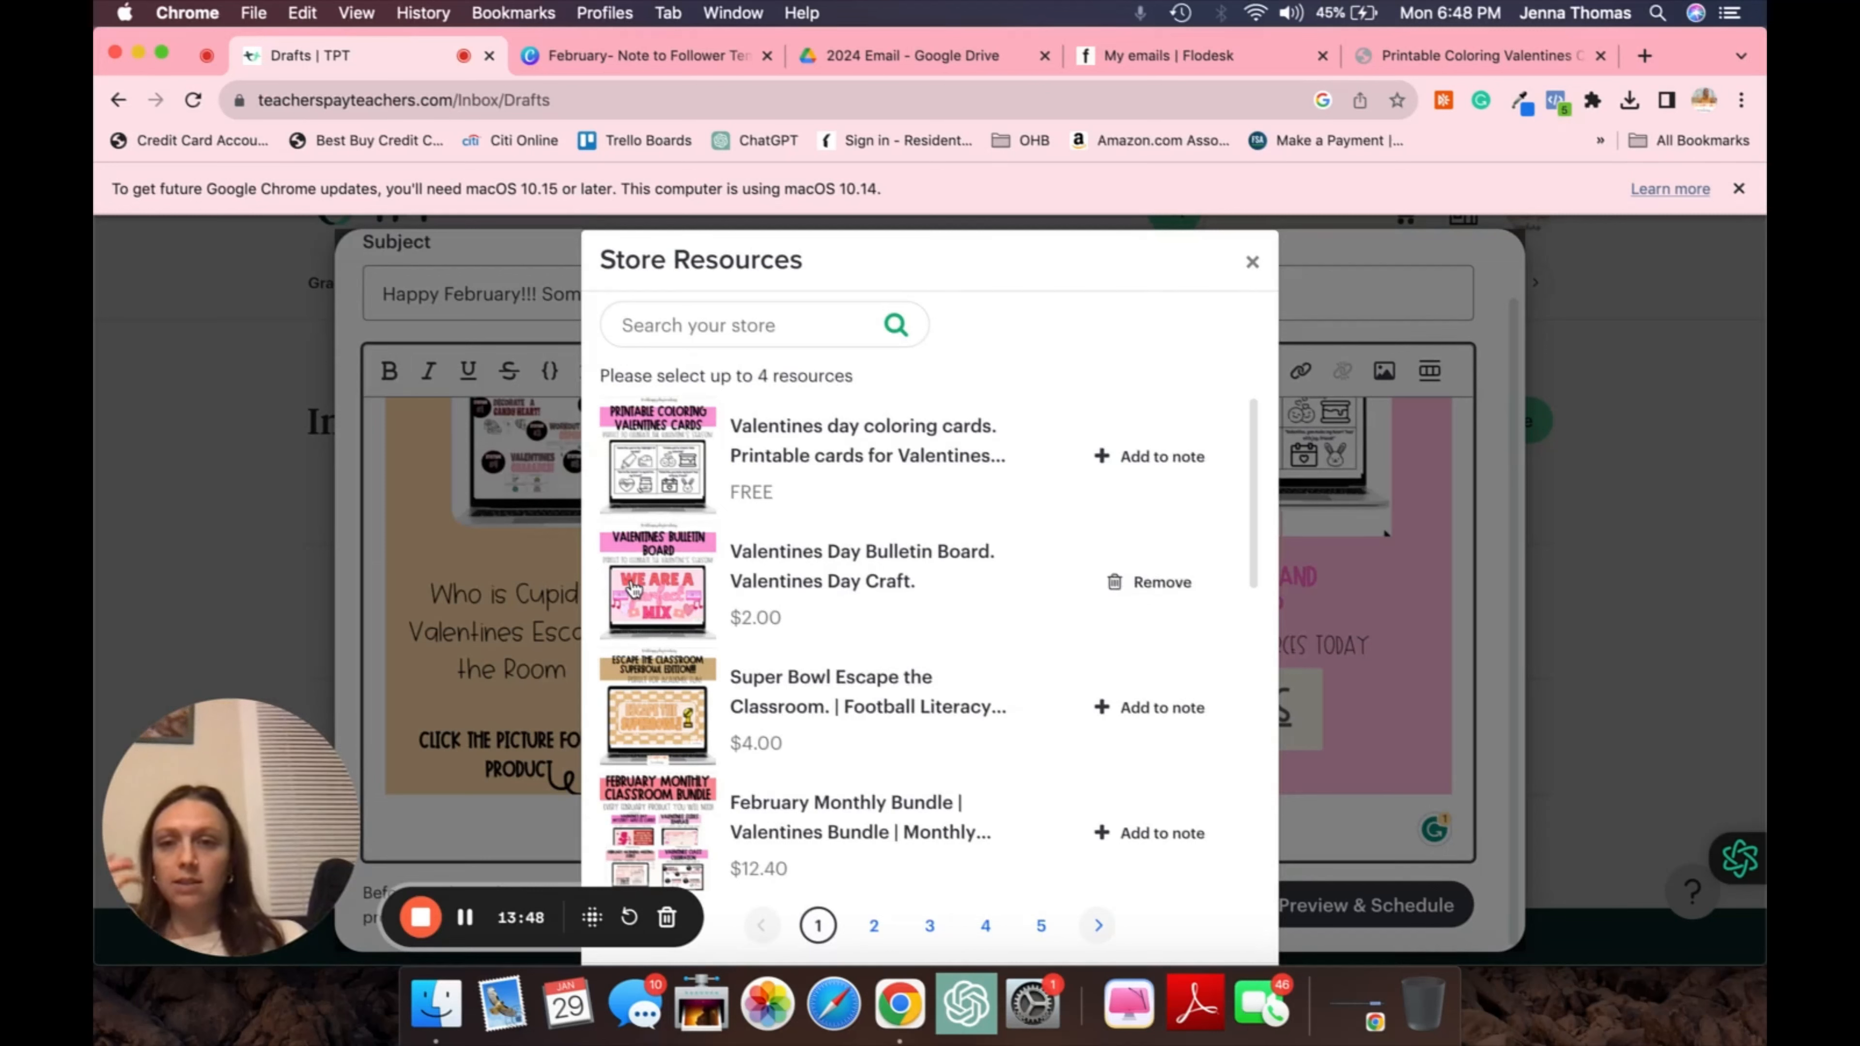
pyautogui.scroll(-3, 830, 664)
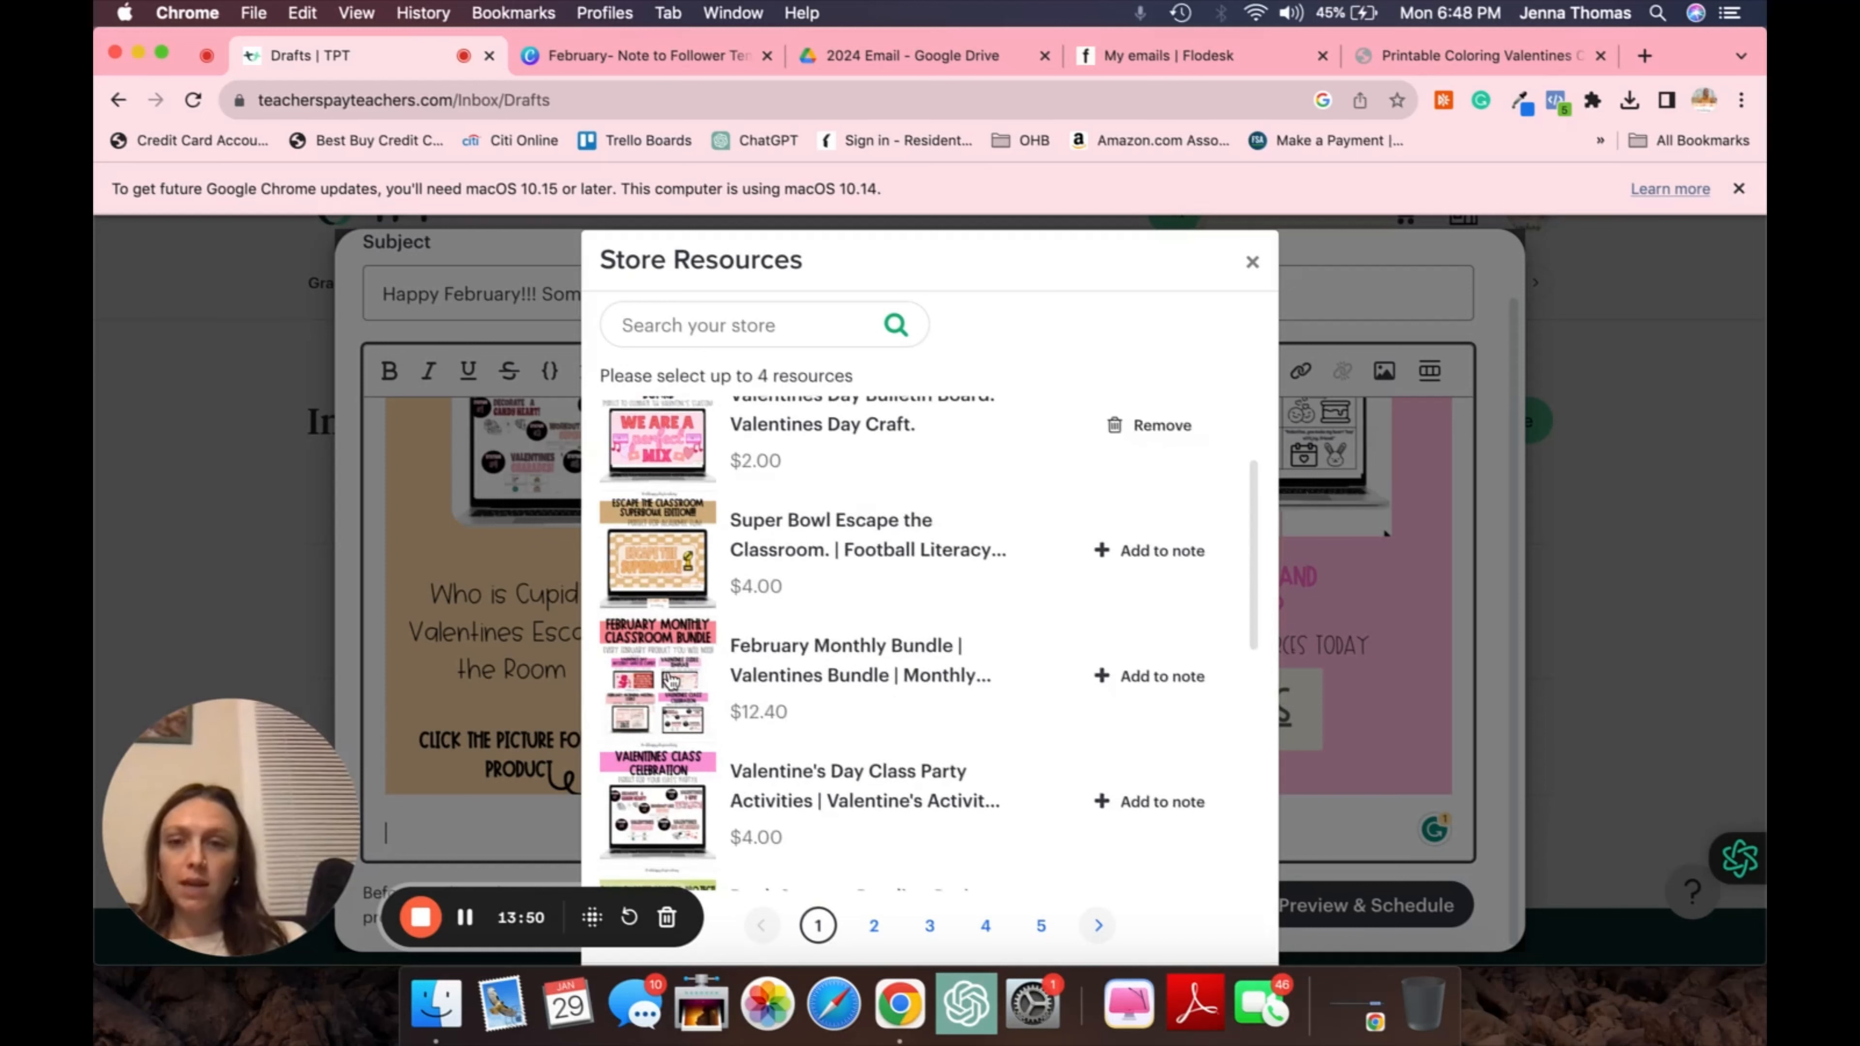
pyautogui.click(671, 682)
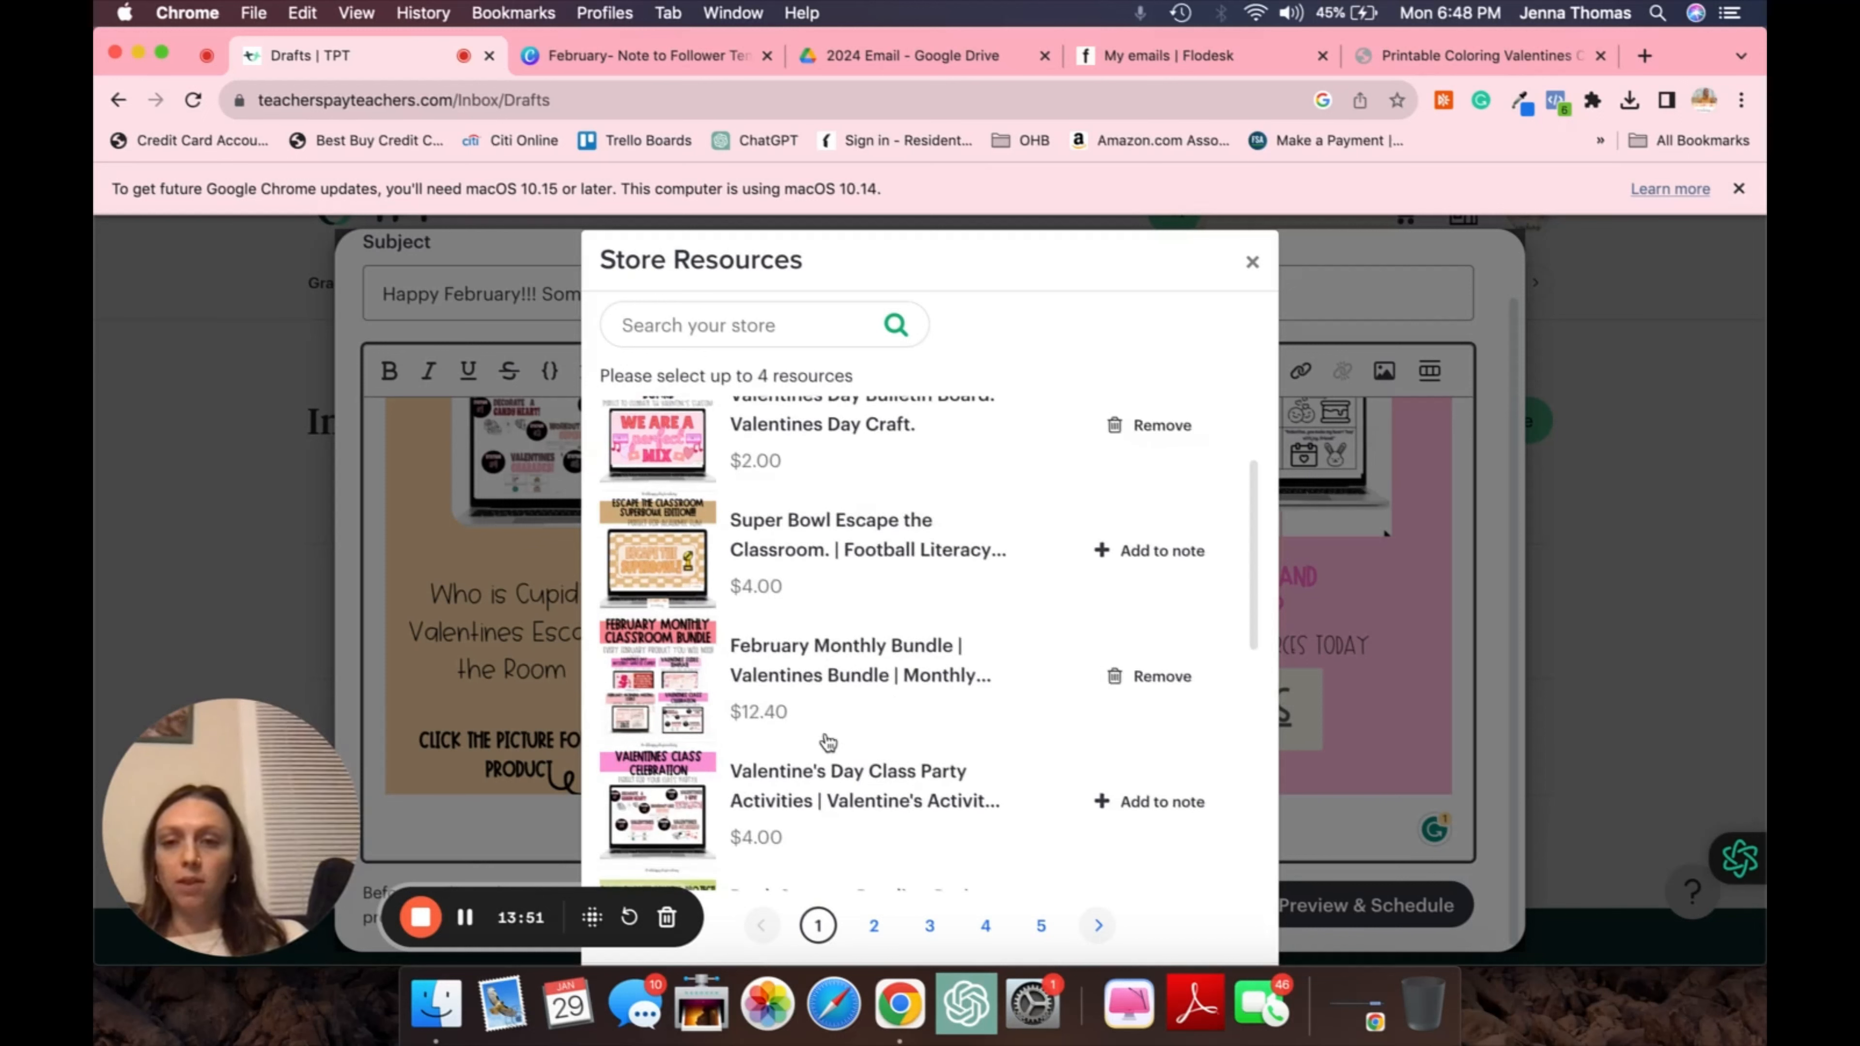
# Search the store for "february", select the February Morning Meeting Slides as well, and insert the chosen resources into the note
pyautogui.scroll(-4, 828, 742)
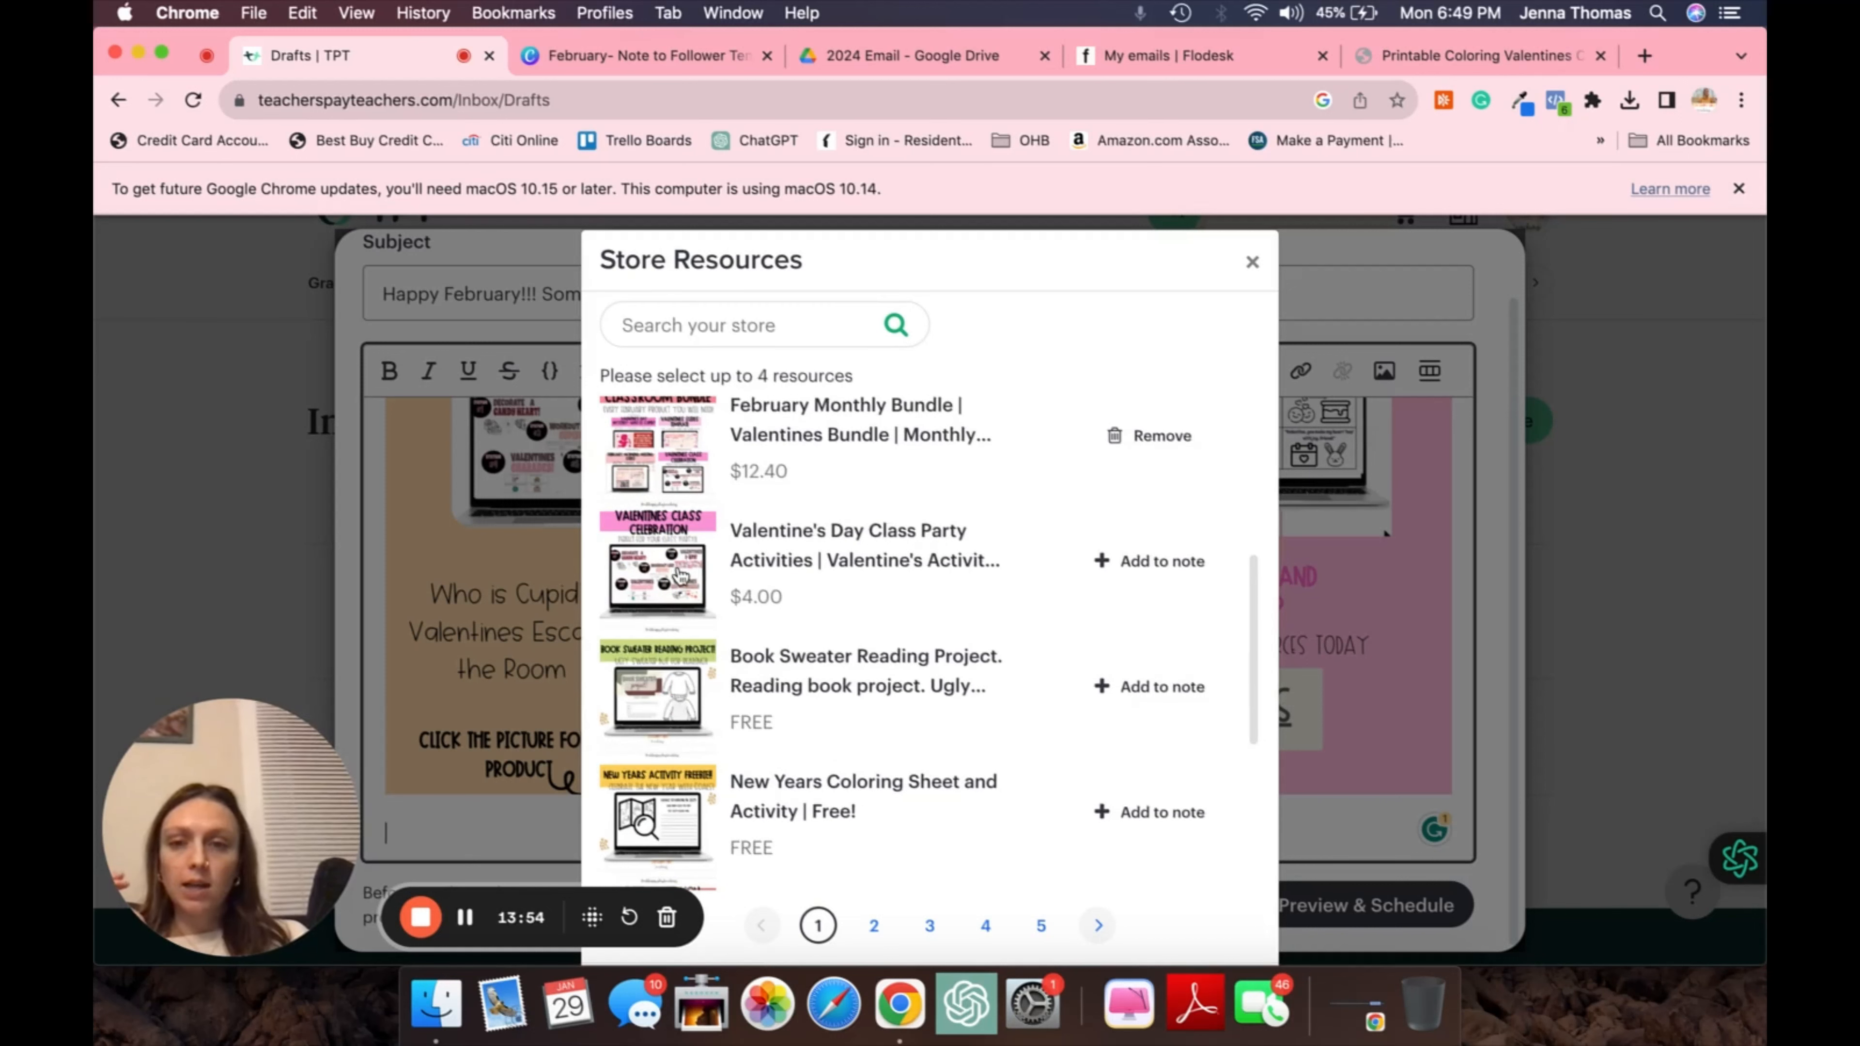
pyautogui.scroll(-5, 679, 575)
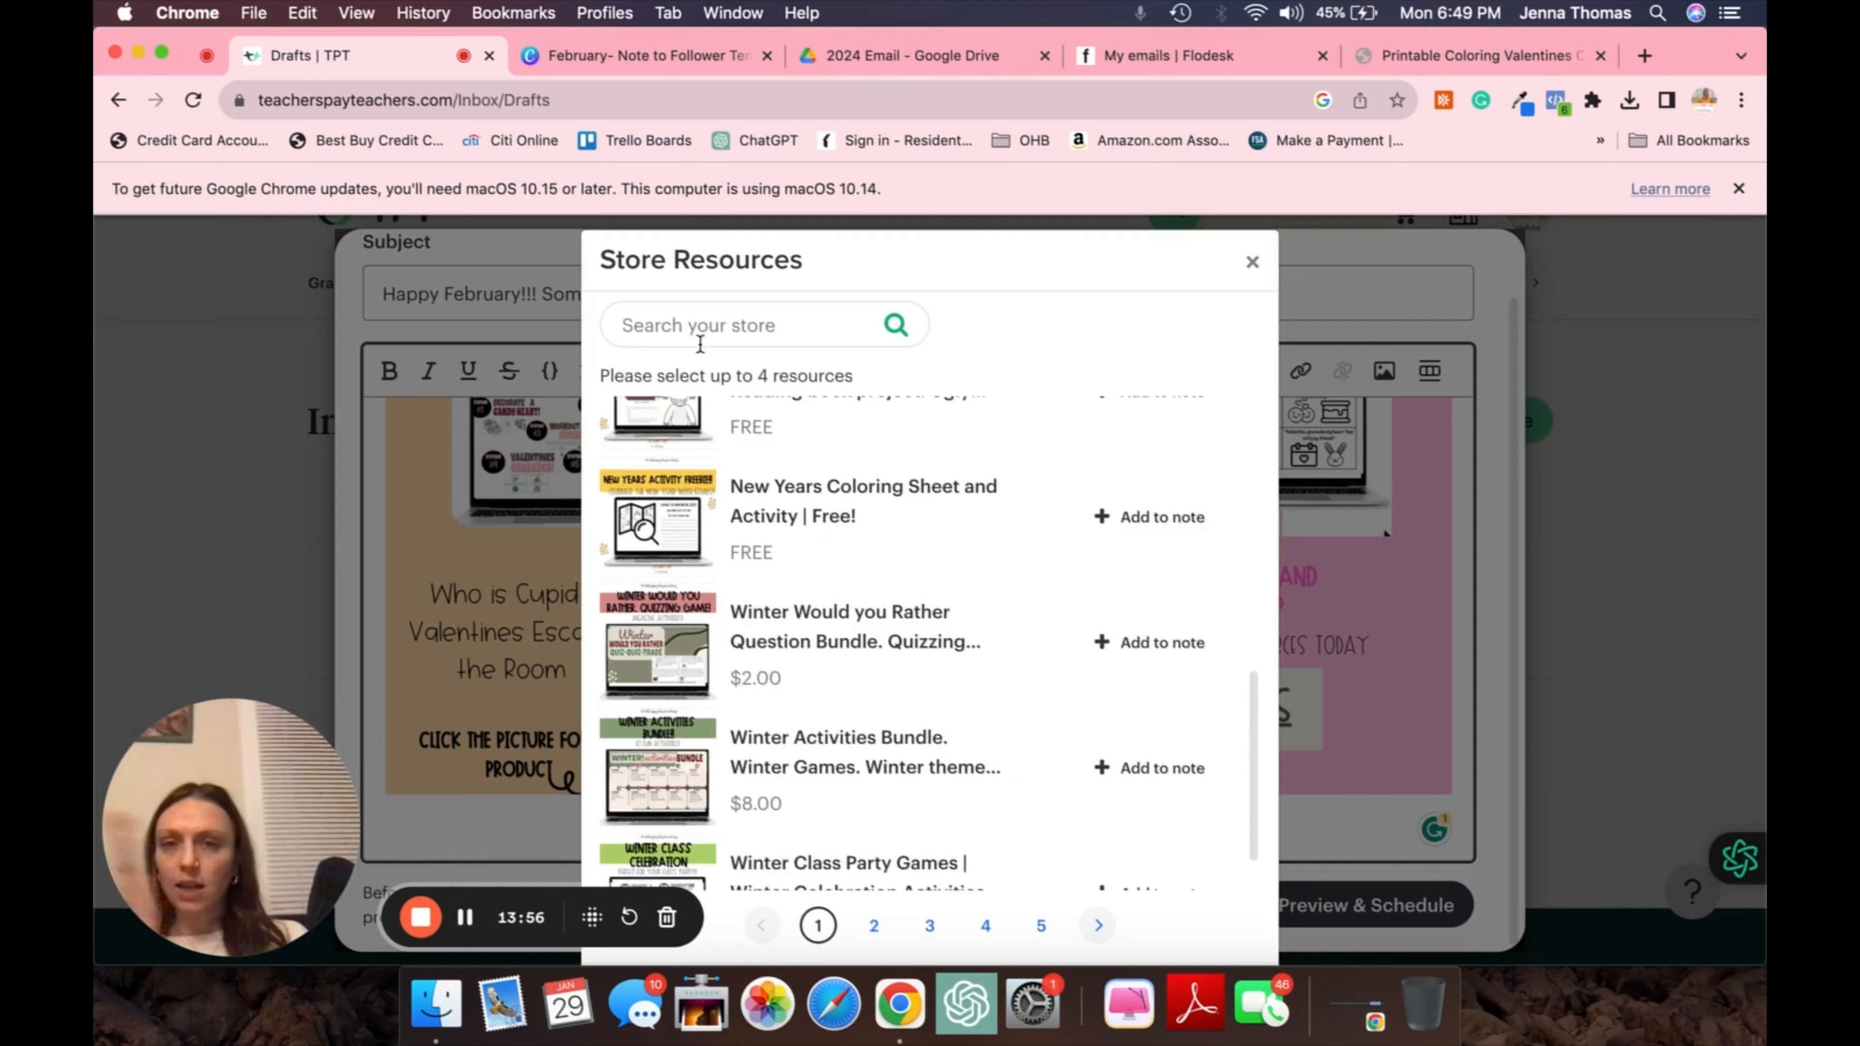
pyautogui.click(701, 324)
pyautogui.write('feb')
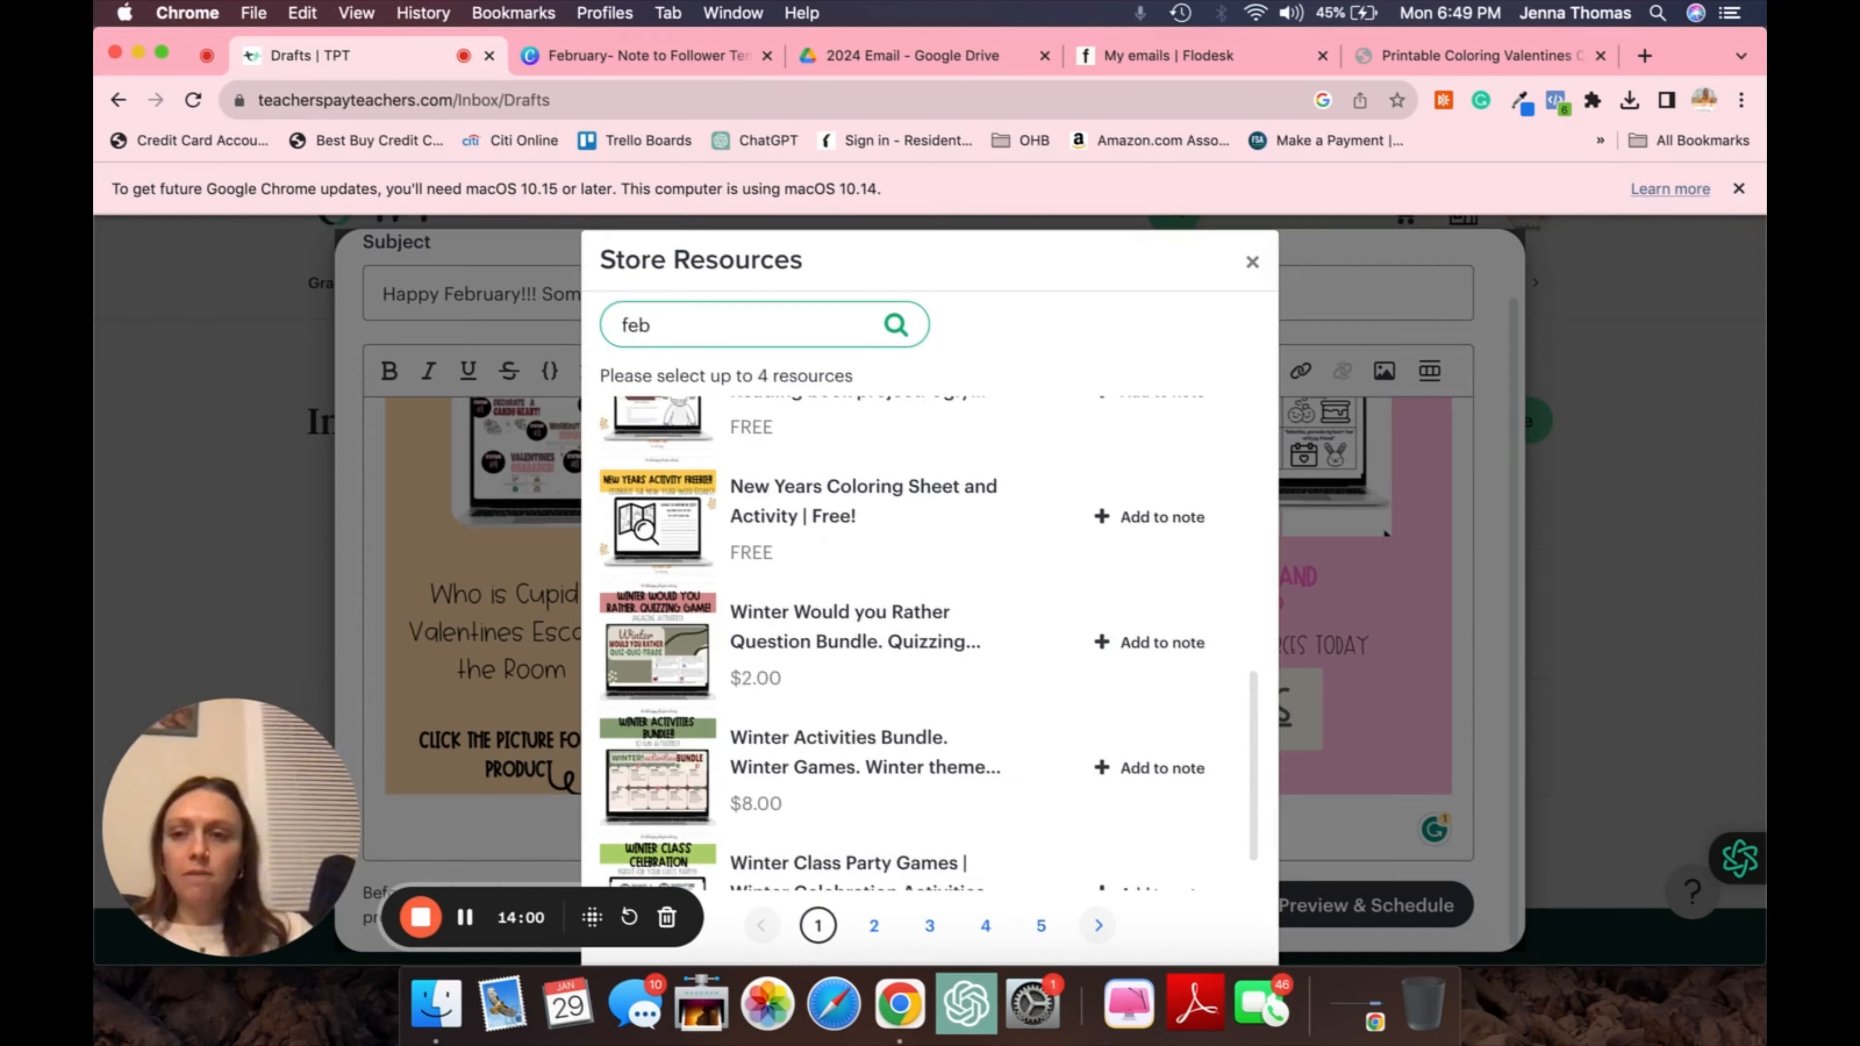
pyautogui.write('ruary')
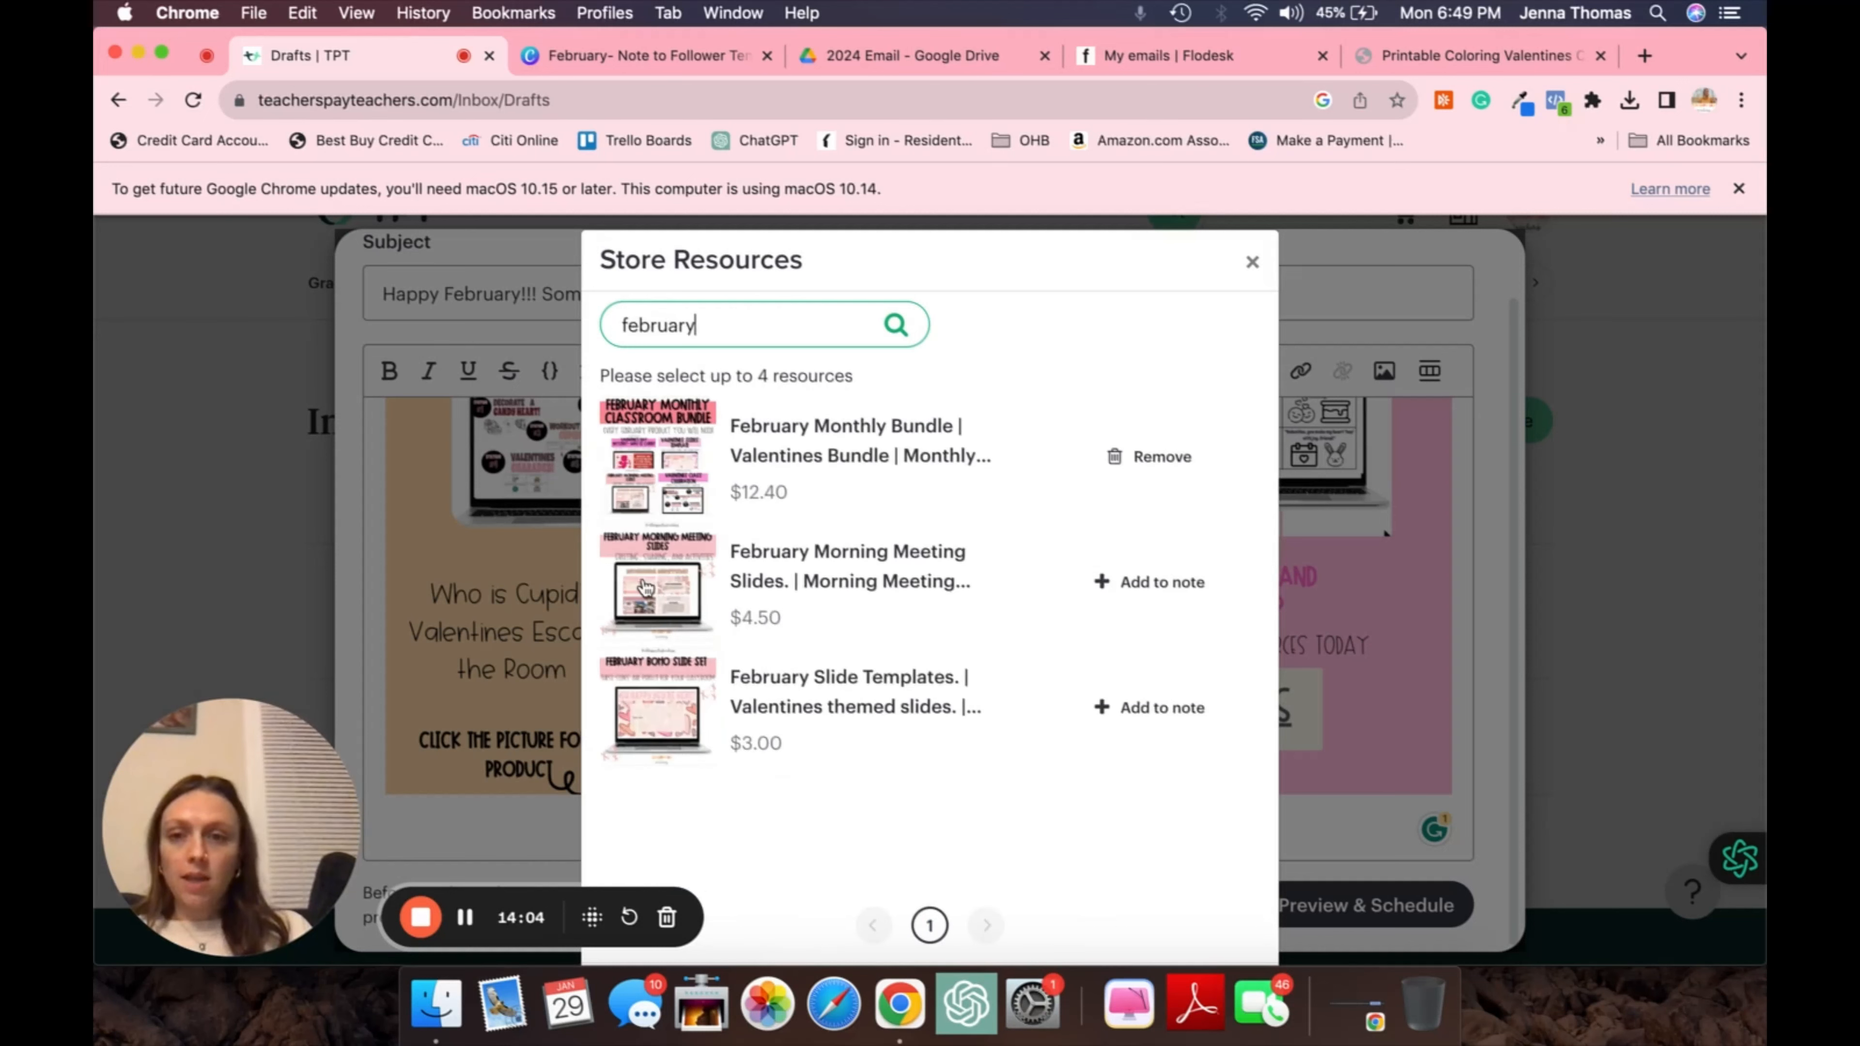
pyautogui.scroll(-1, 1127, 771)
pyautogui.scroll(1, 1169, 386)
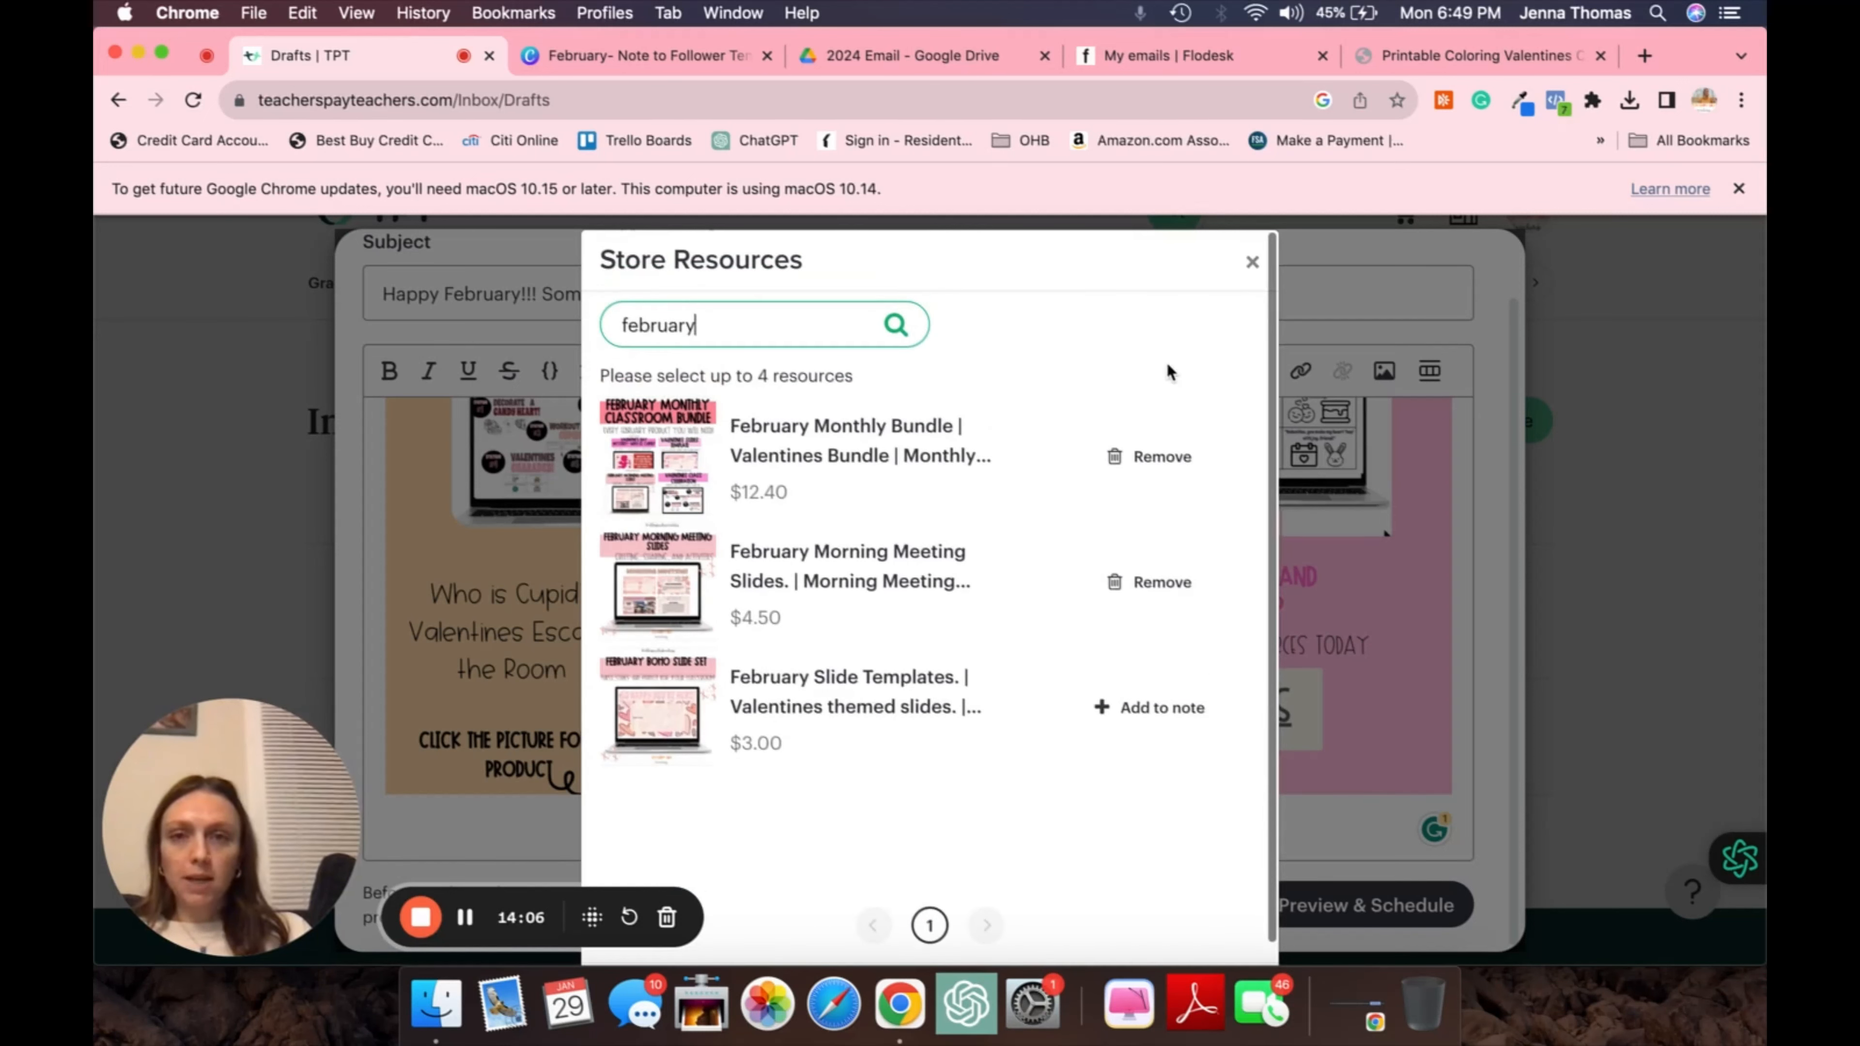
pyautogui.click(1256, 256)
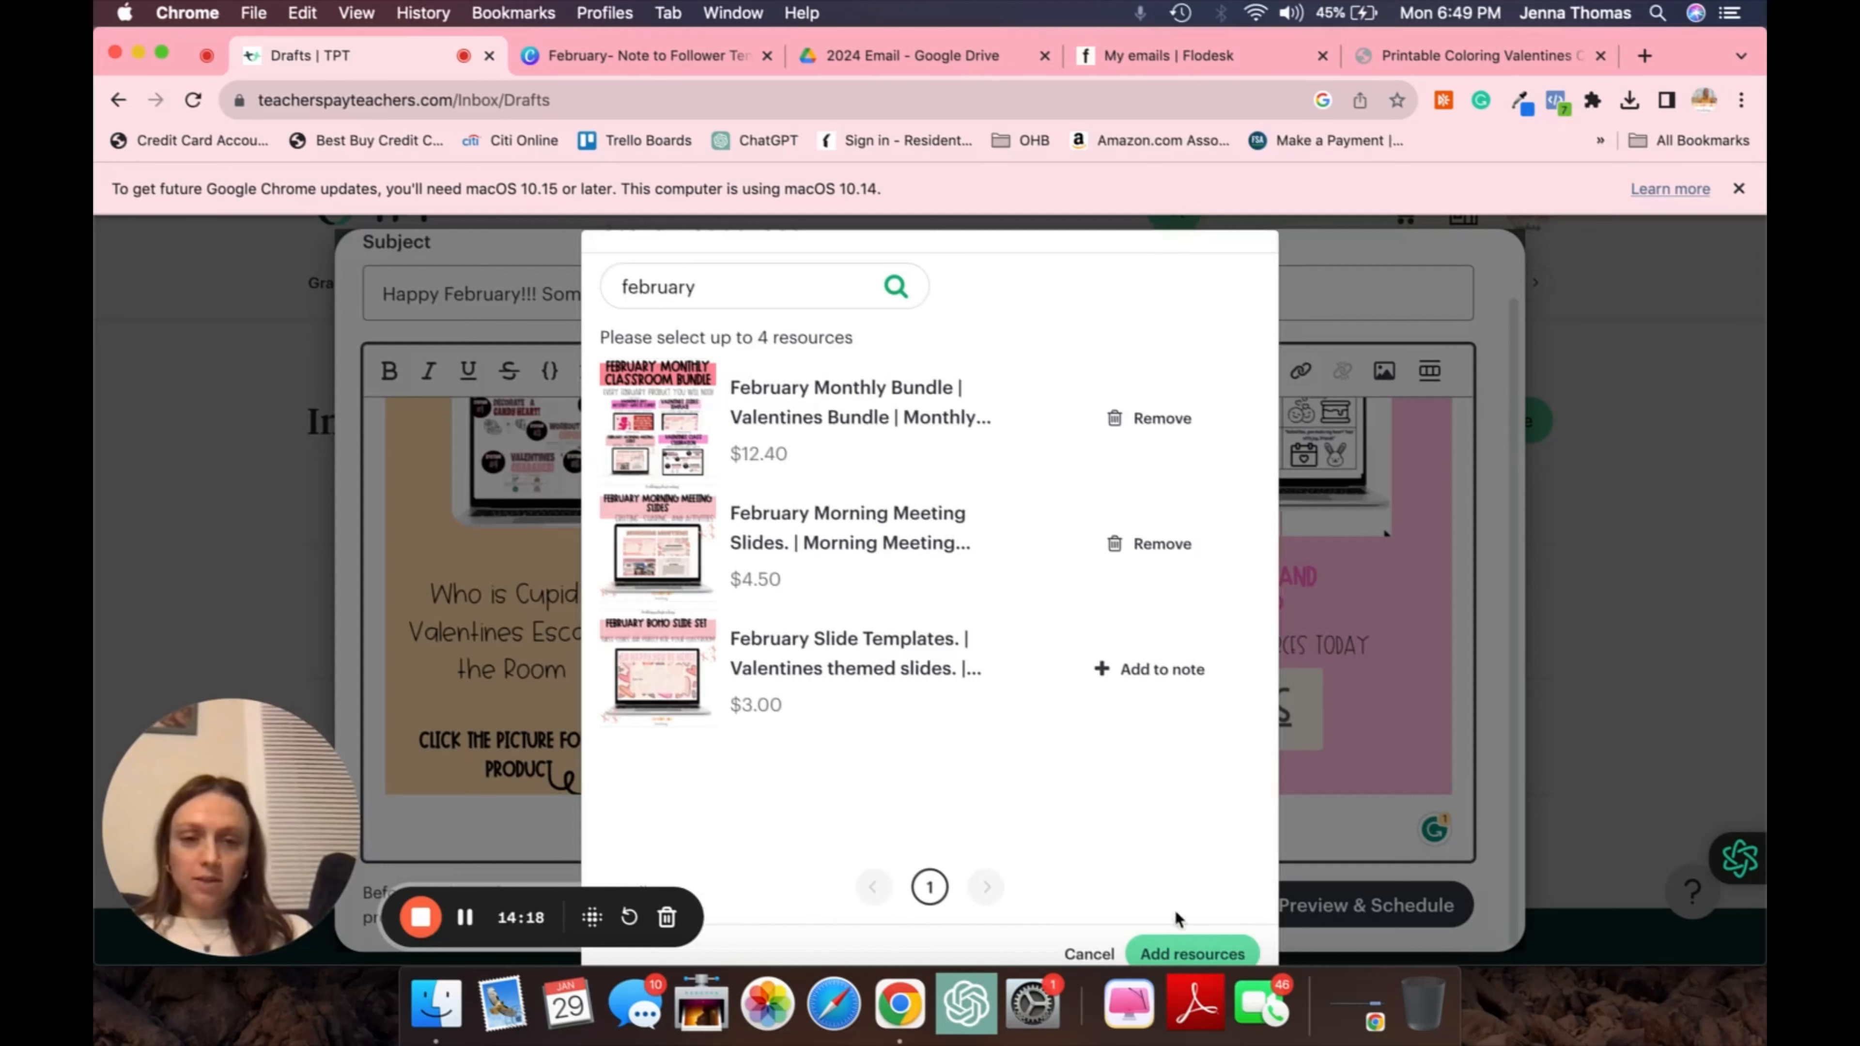
pyautogui.click(1176, 952)
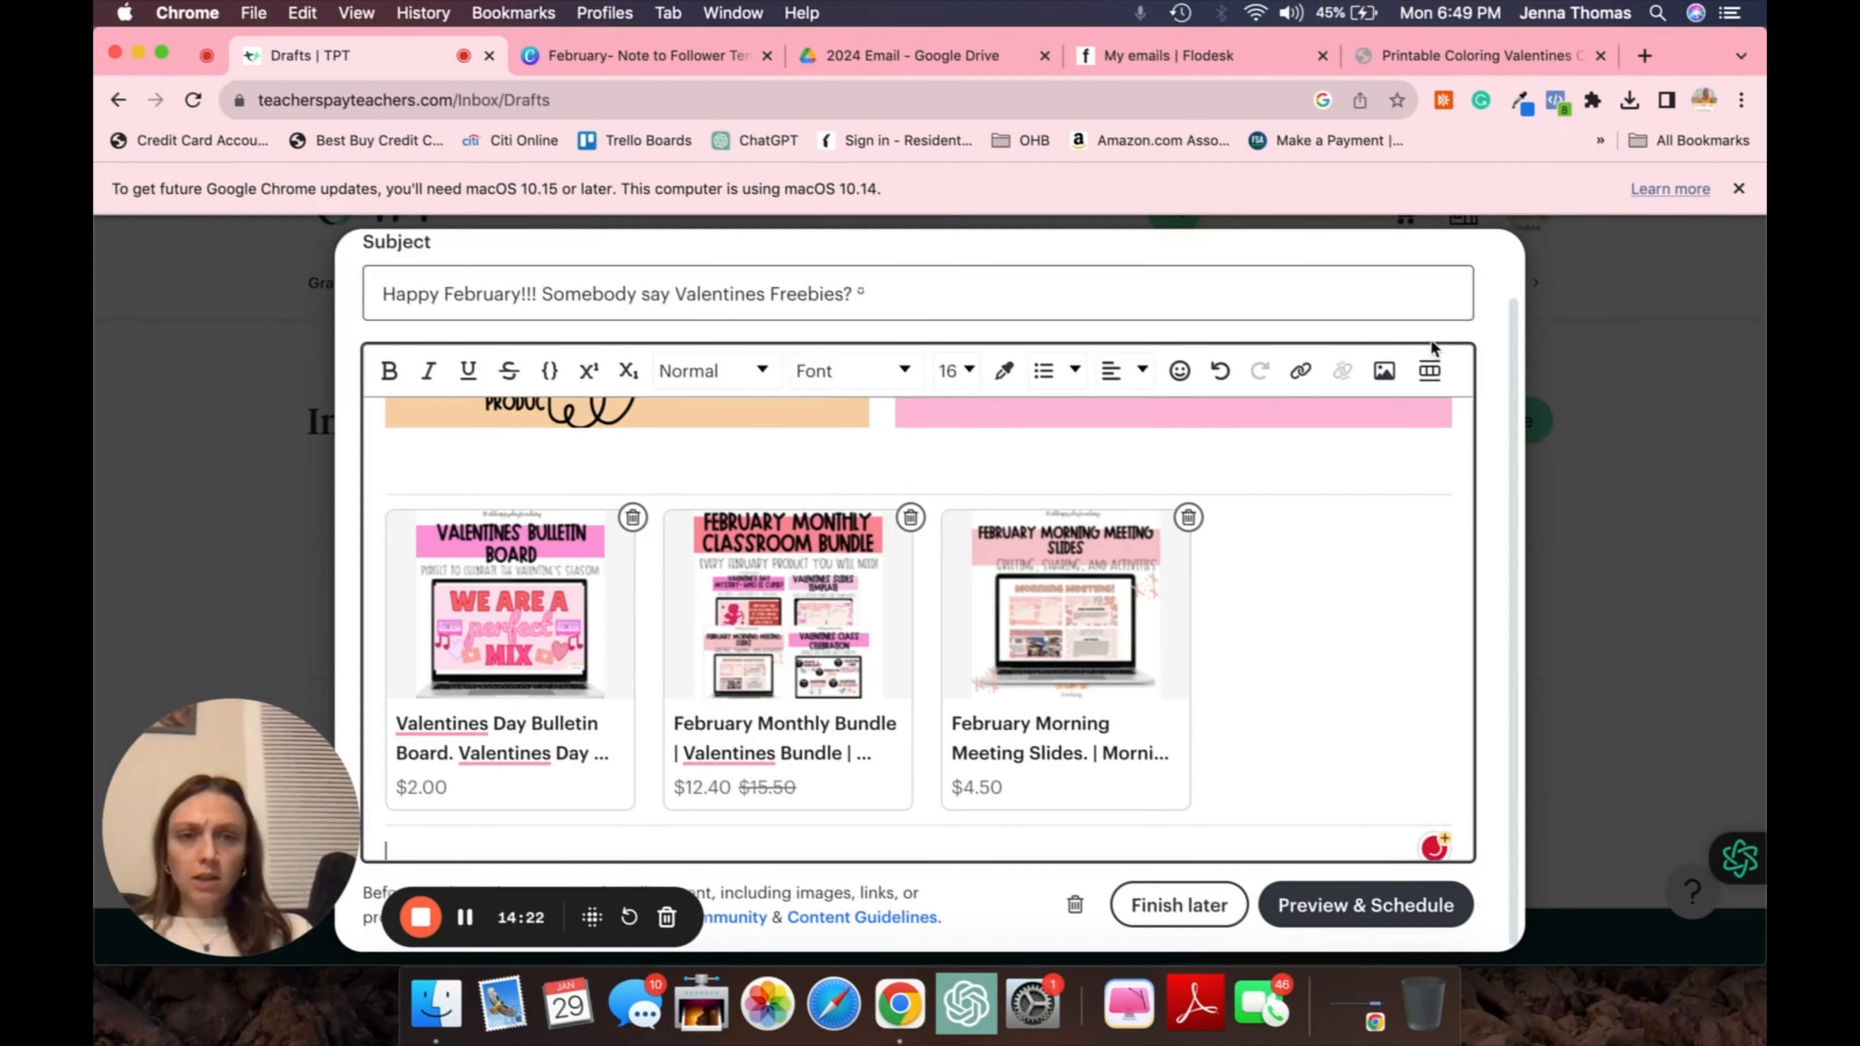
# Try to add the February Slide Templates resource to the note
pyautogui.click(1429, 371)
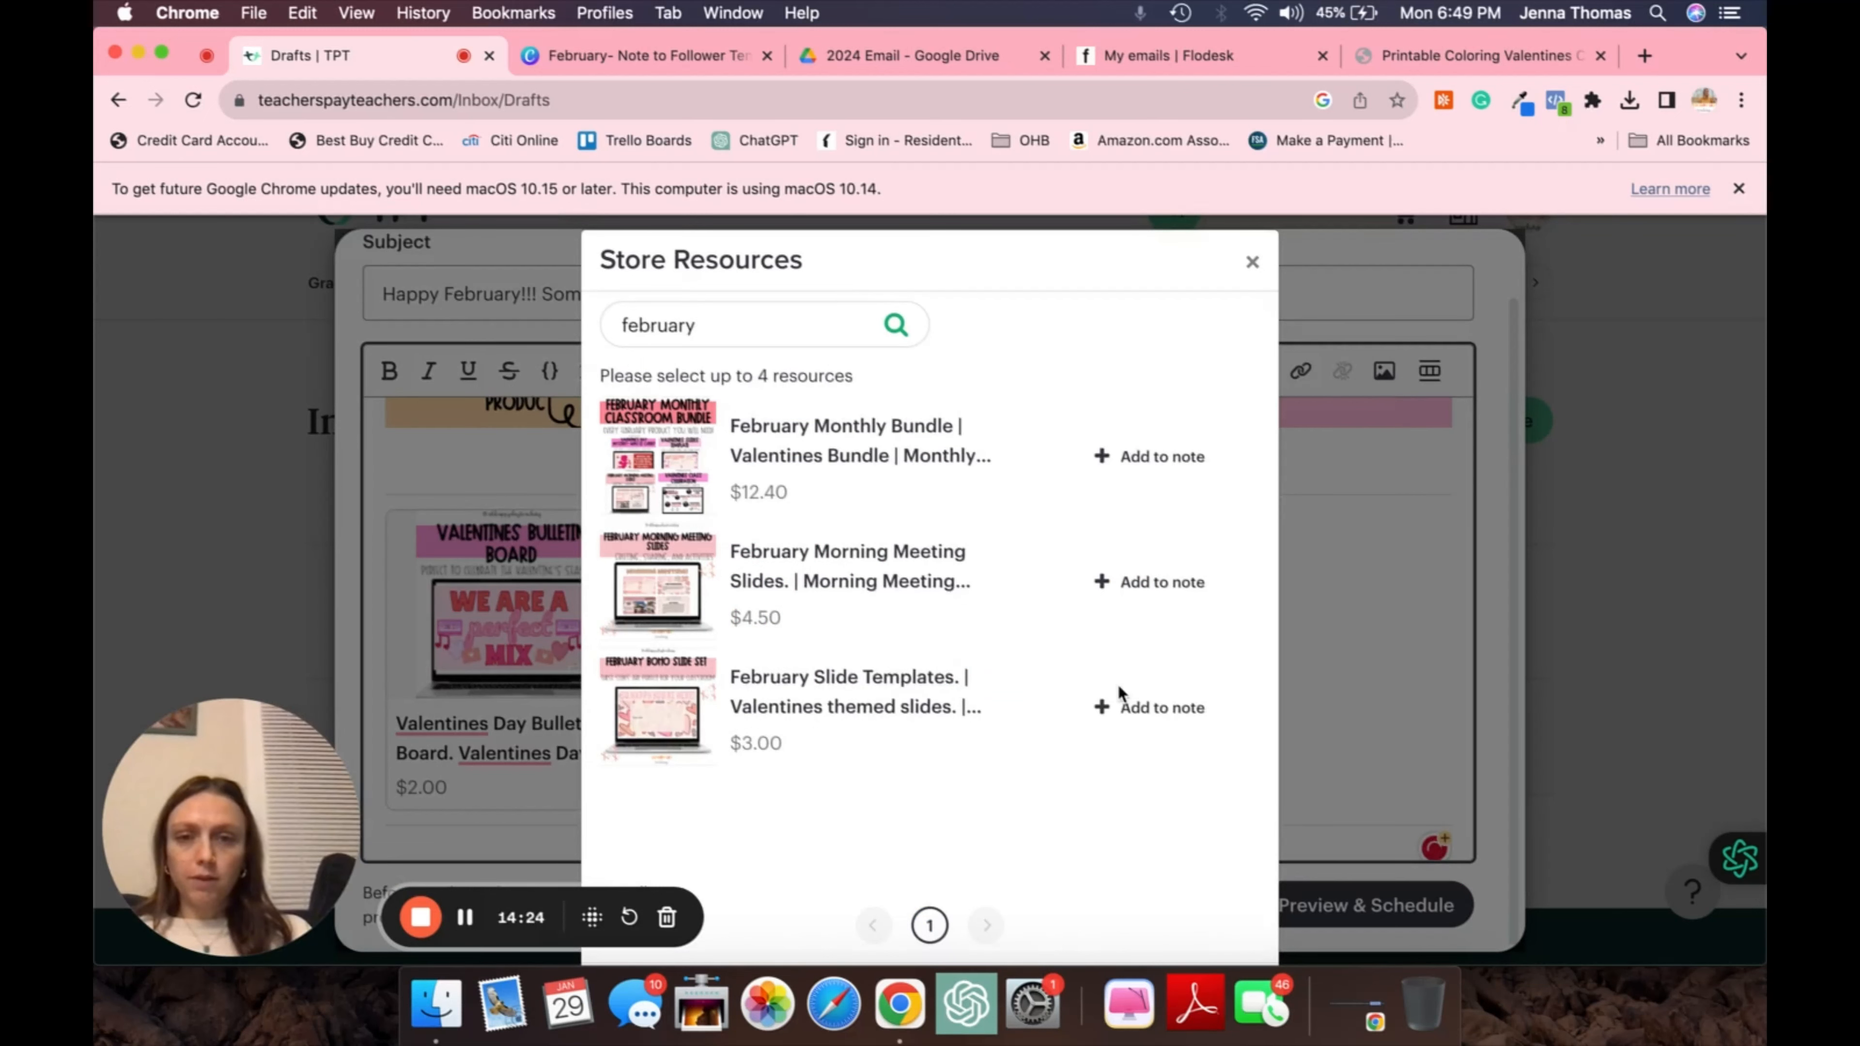
pyautogui.click(1150, 707)
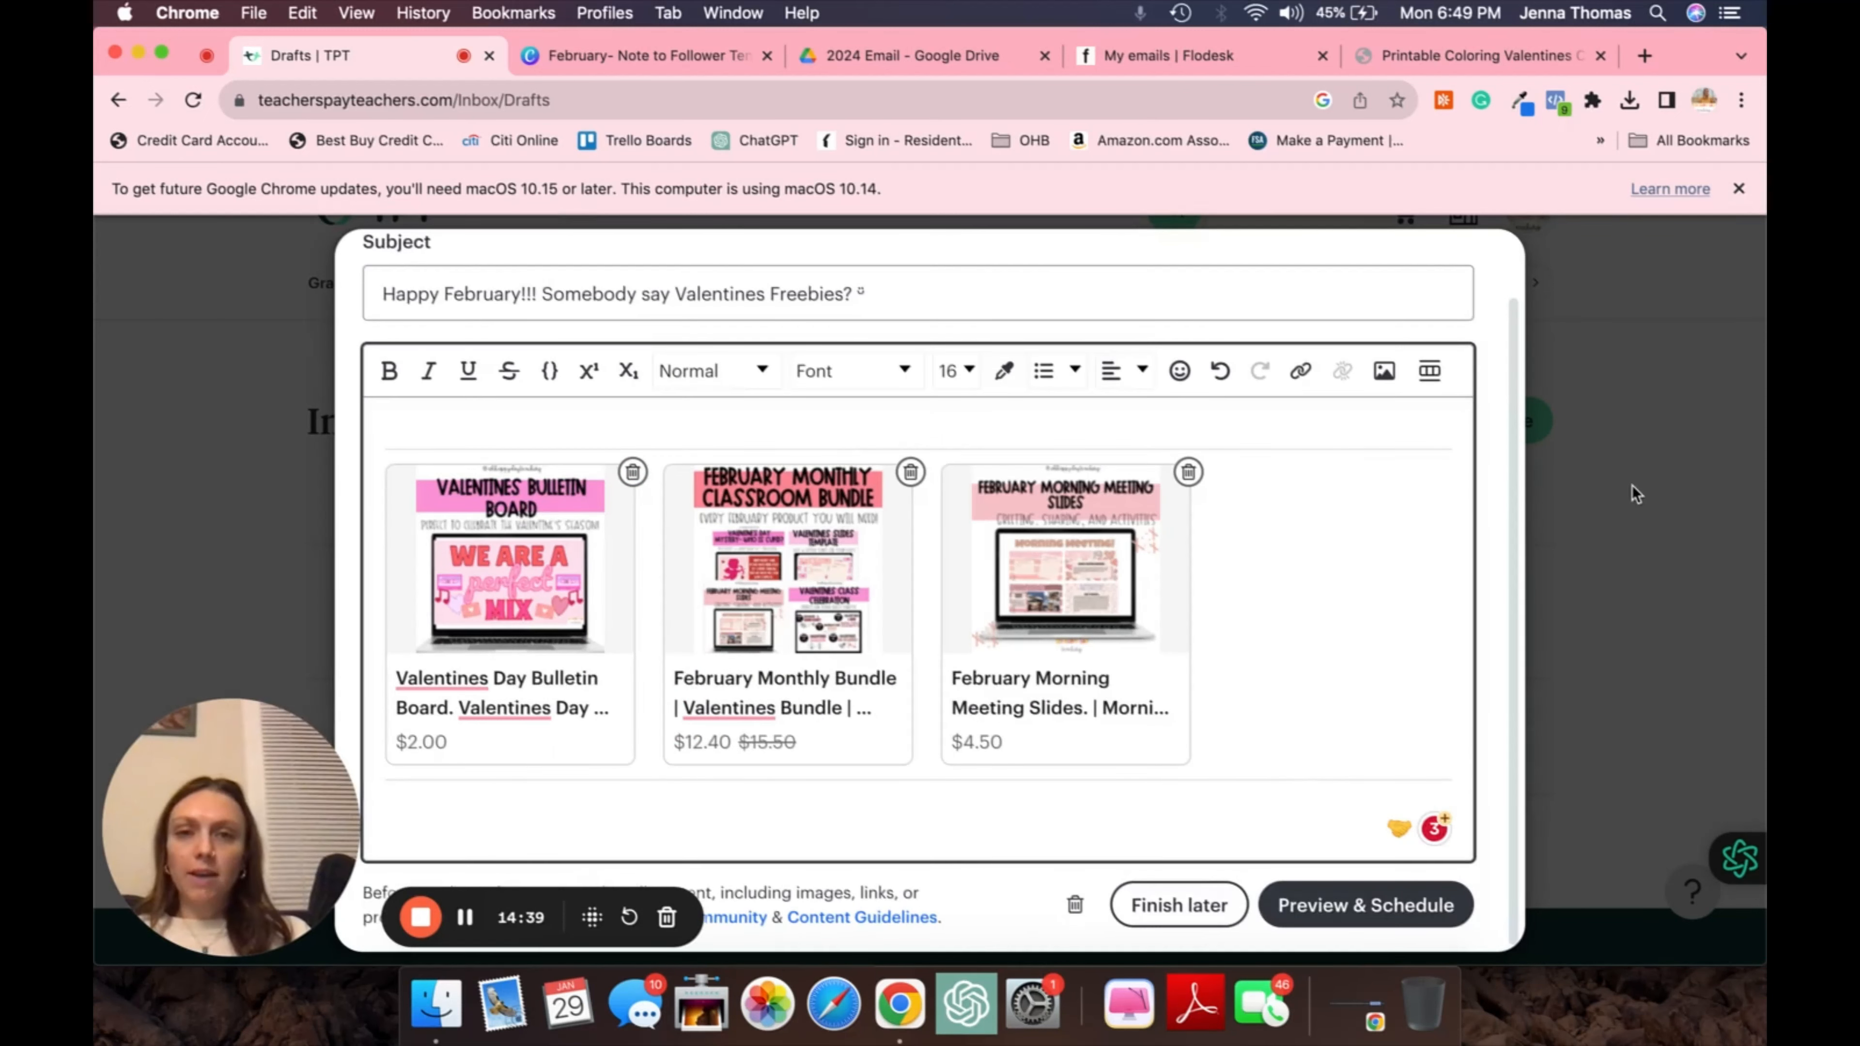
# Review the whole note draft from the greeting to the resource cards and open its preview for scheduling
pyautogui.scroll(10, 1278, 630)
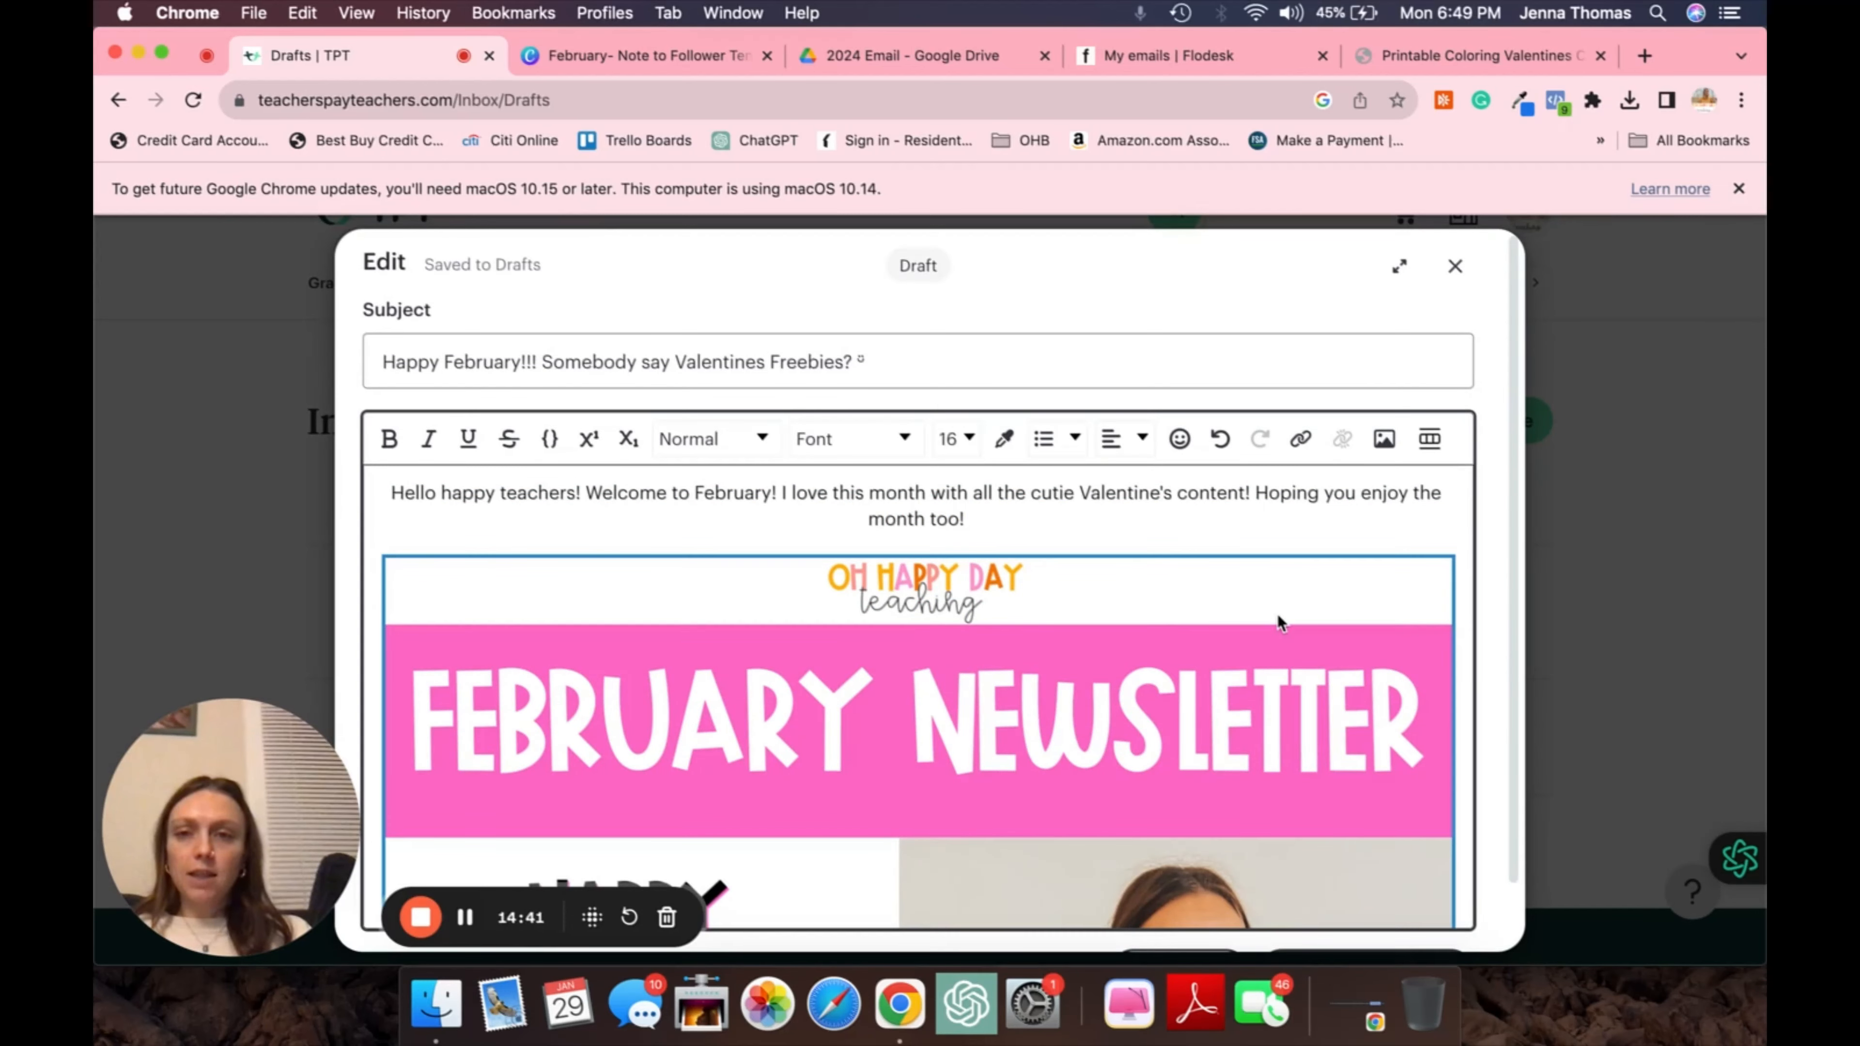
pyautogui.scroll(-10, 1452, 623)
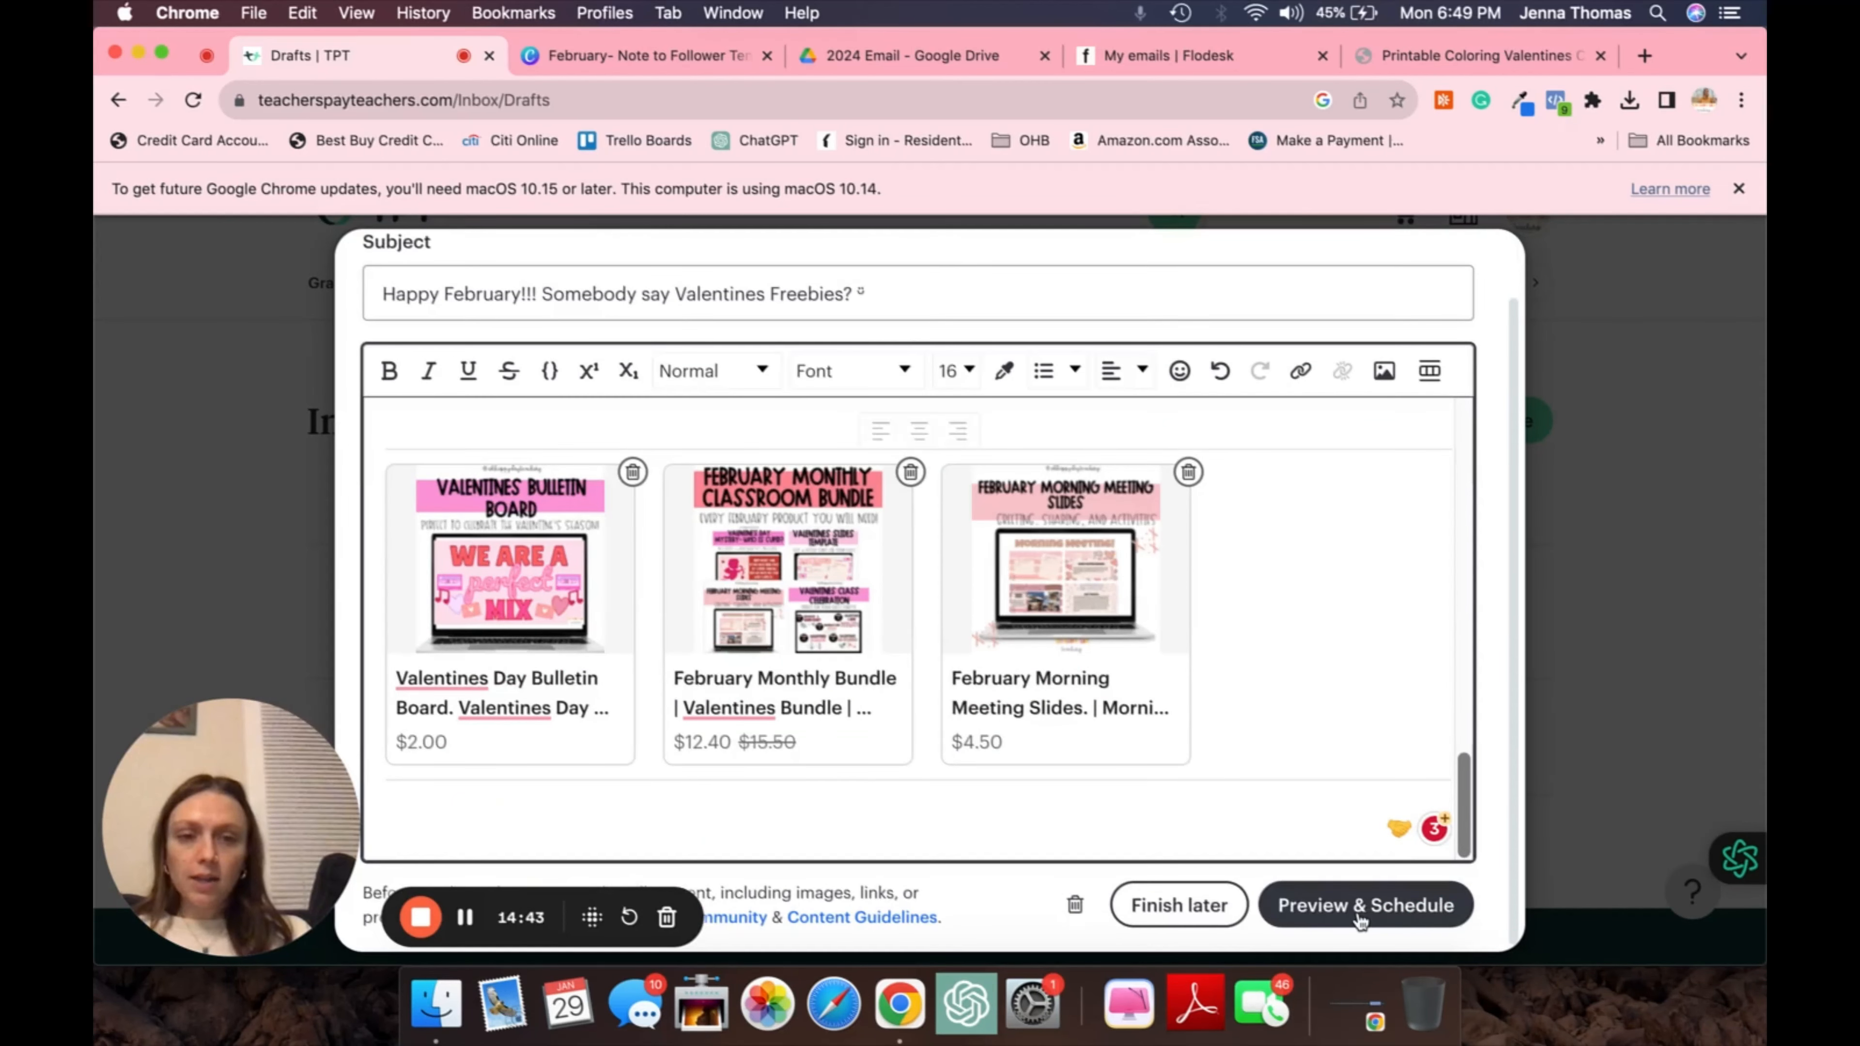
pyautogui.click(1361, 909)
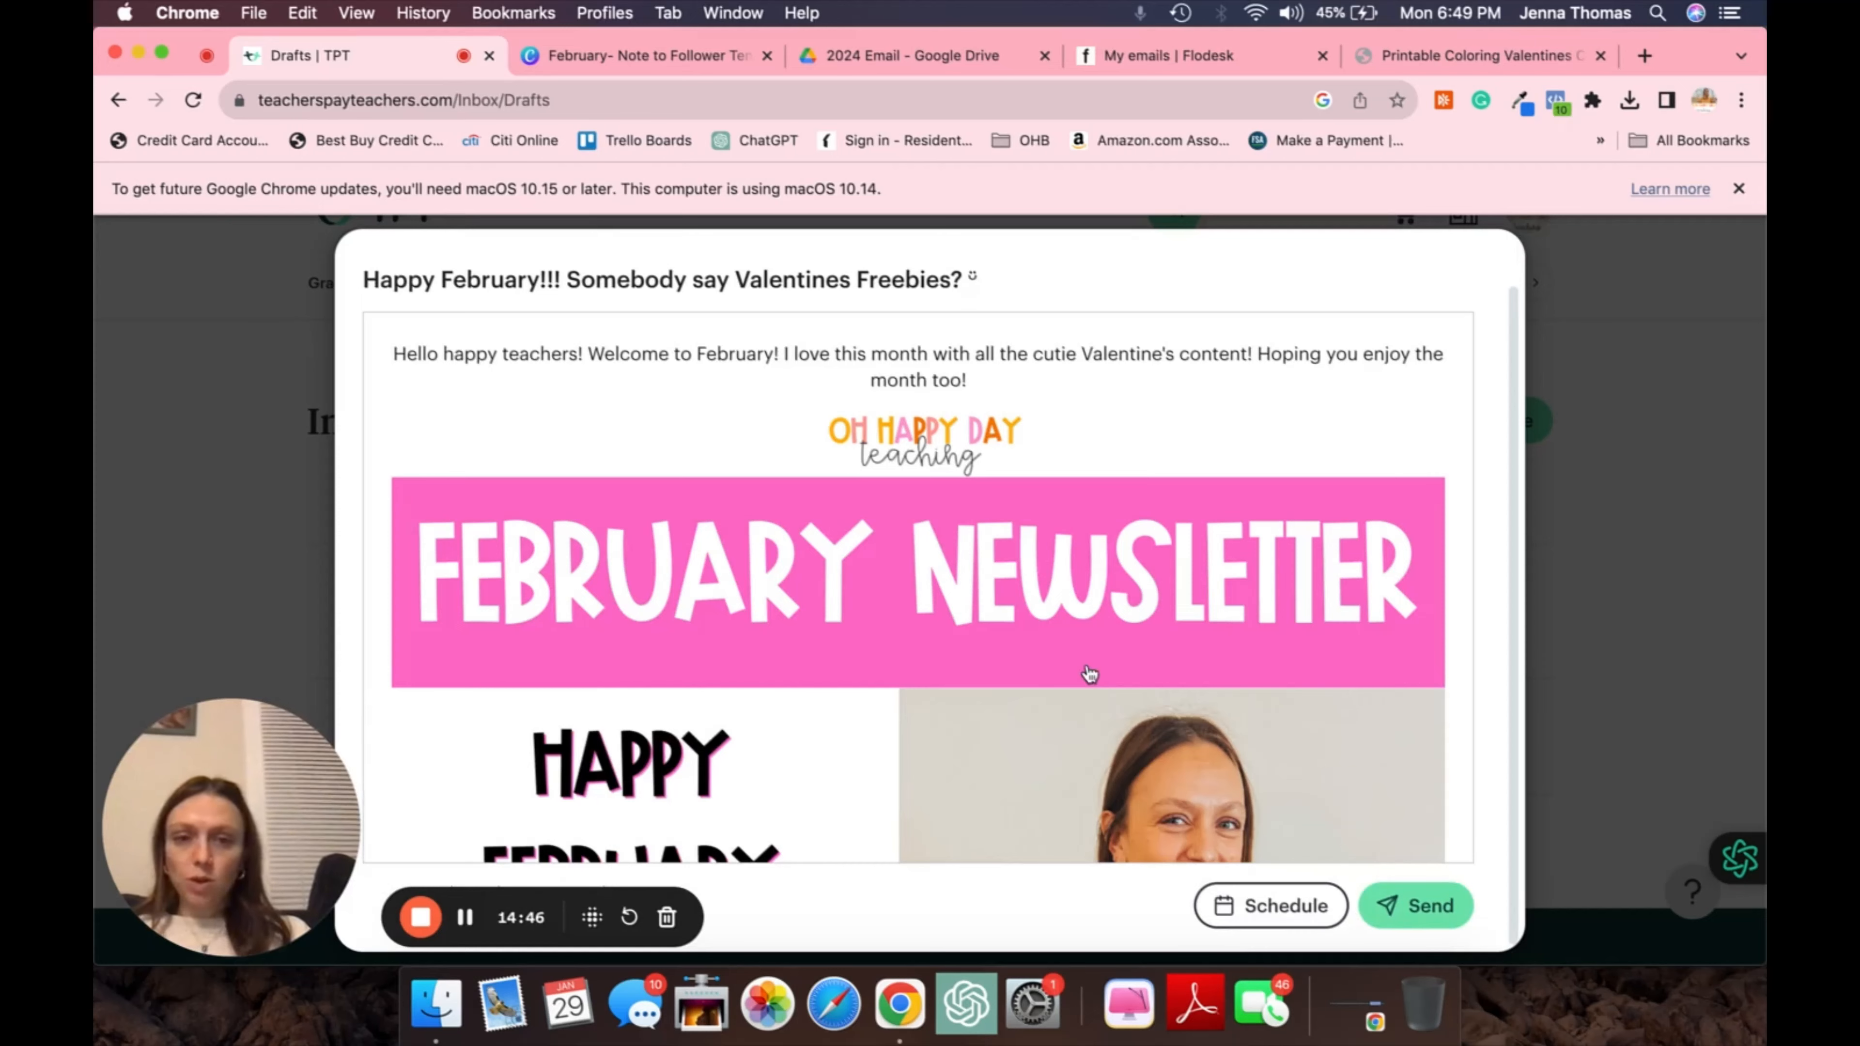
# Test the newsletter image's link in the preview, look through the linked Google Drive PDF, and check the rest of the note preview
pyautogui.scroll(-4, 1089, 670)
pyautogui.click(1042, 654)
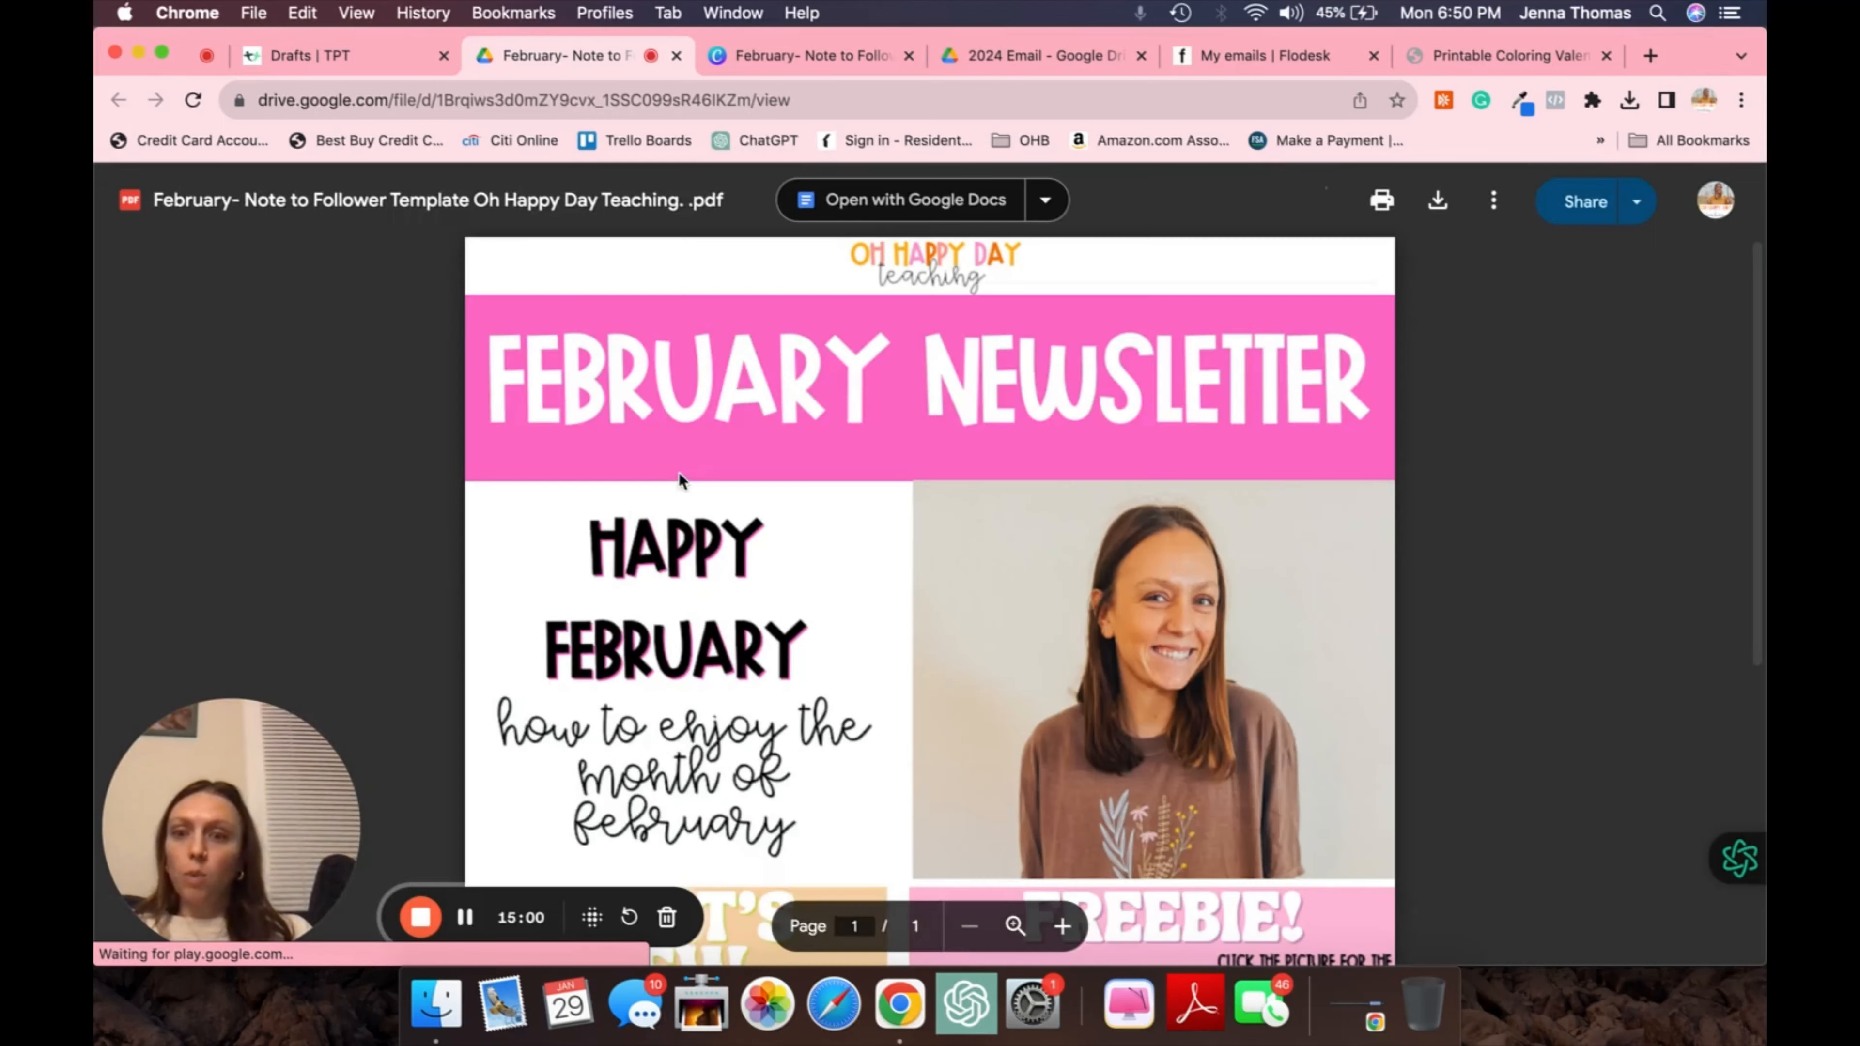
pyautogui.scroll(-5, 679, 473)
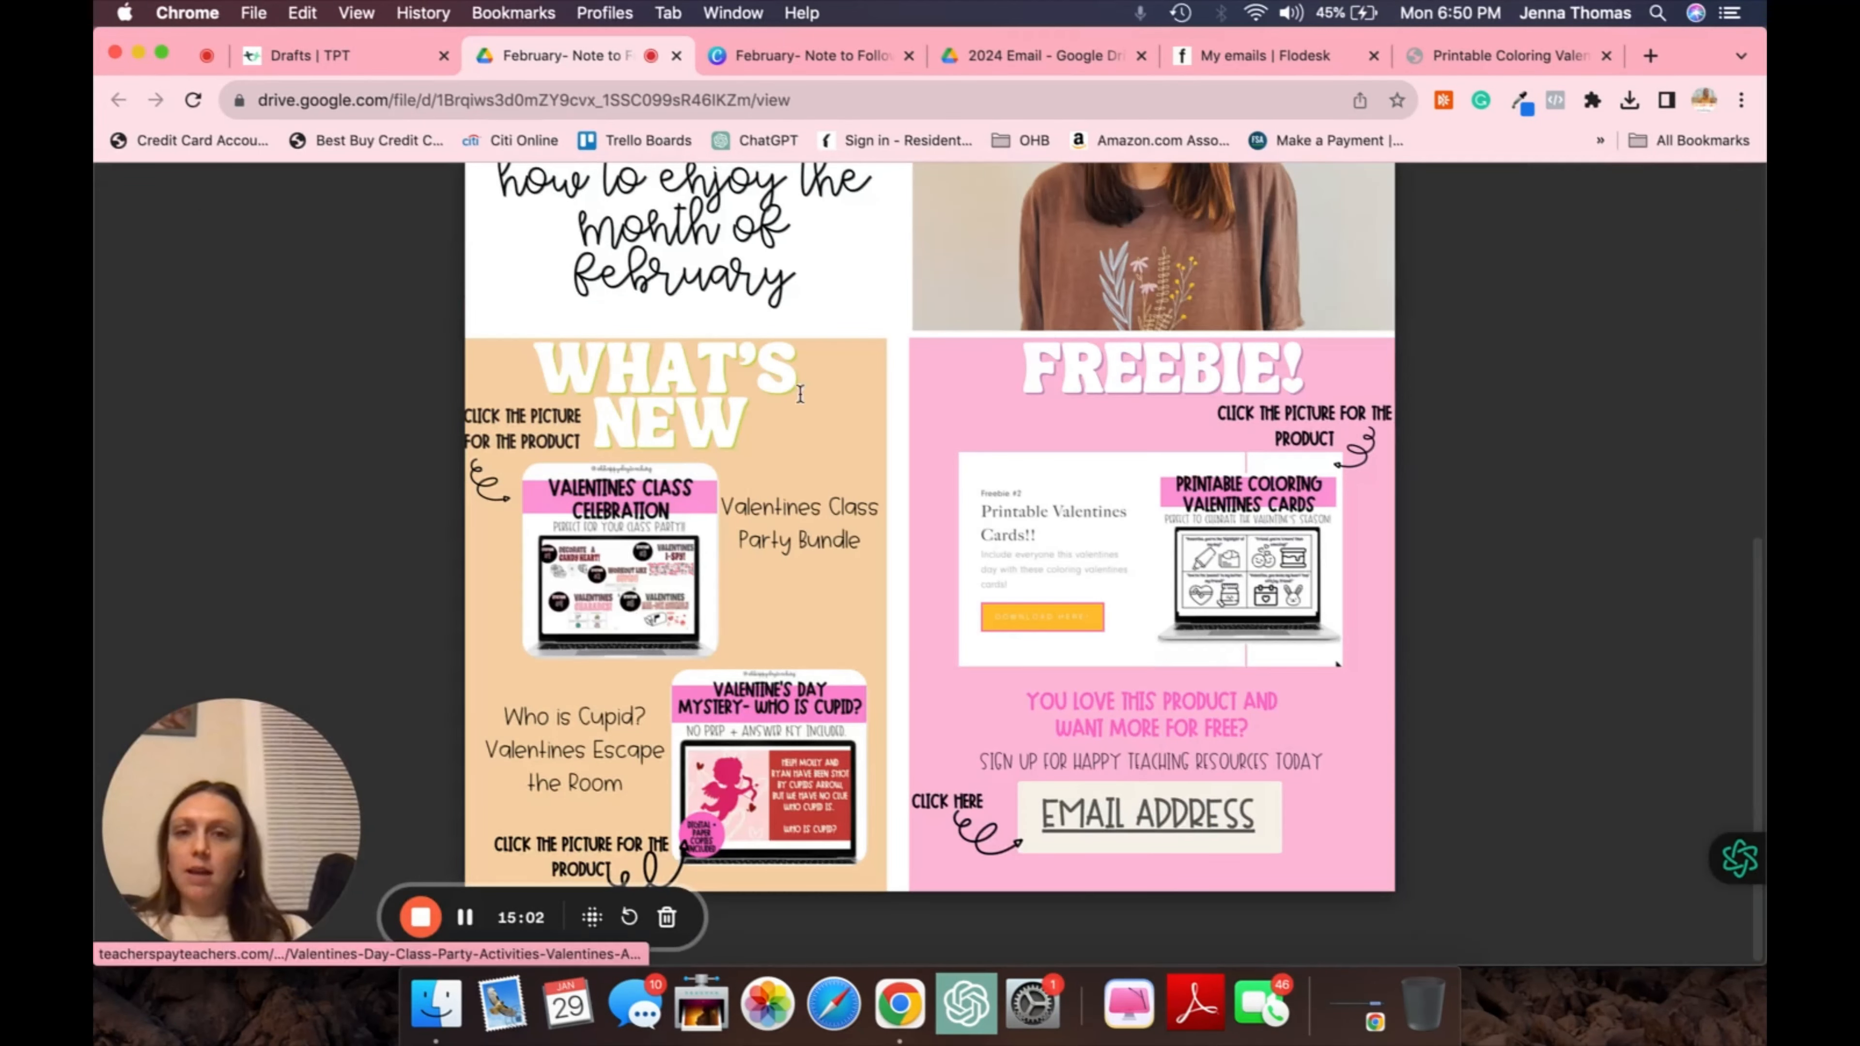
pyautogui.click(343, 54)
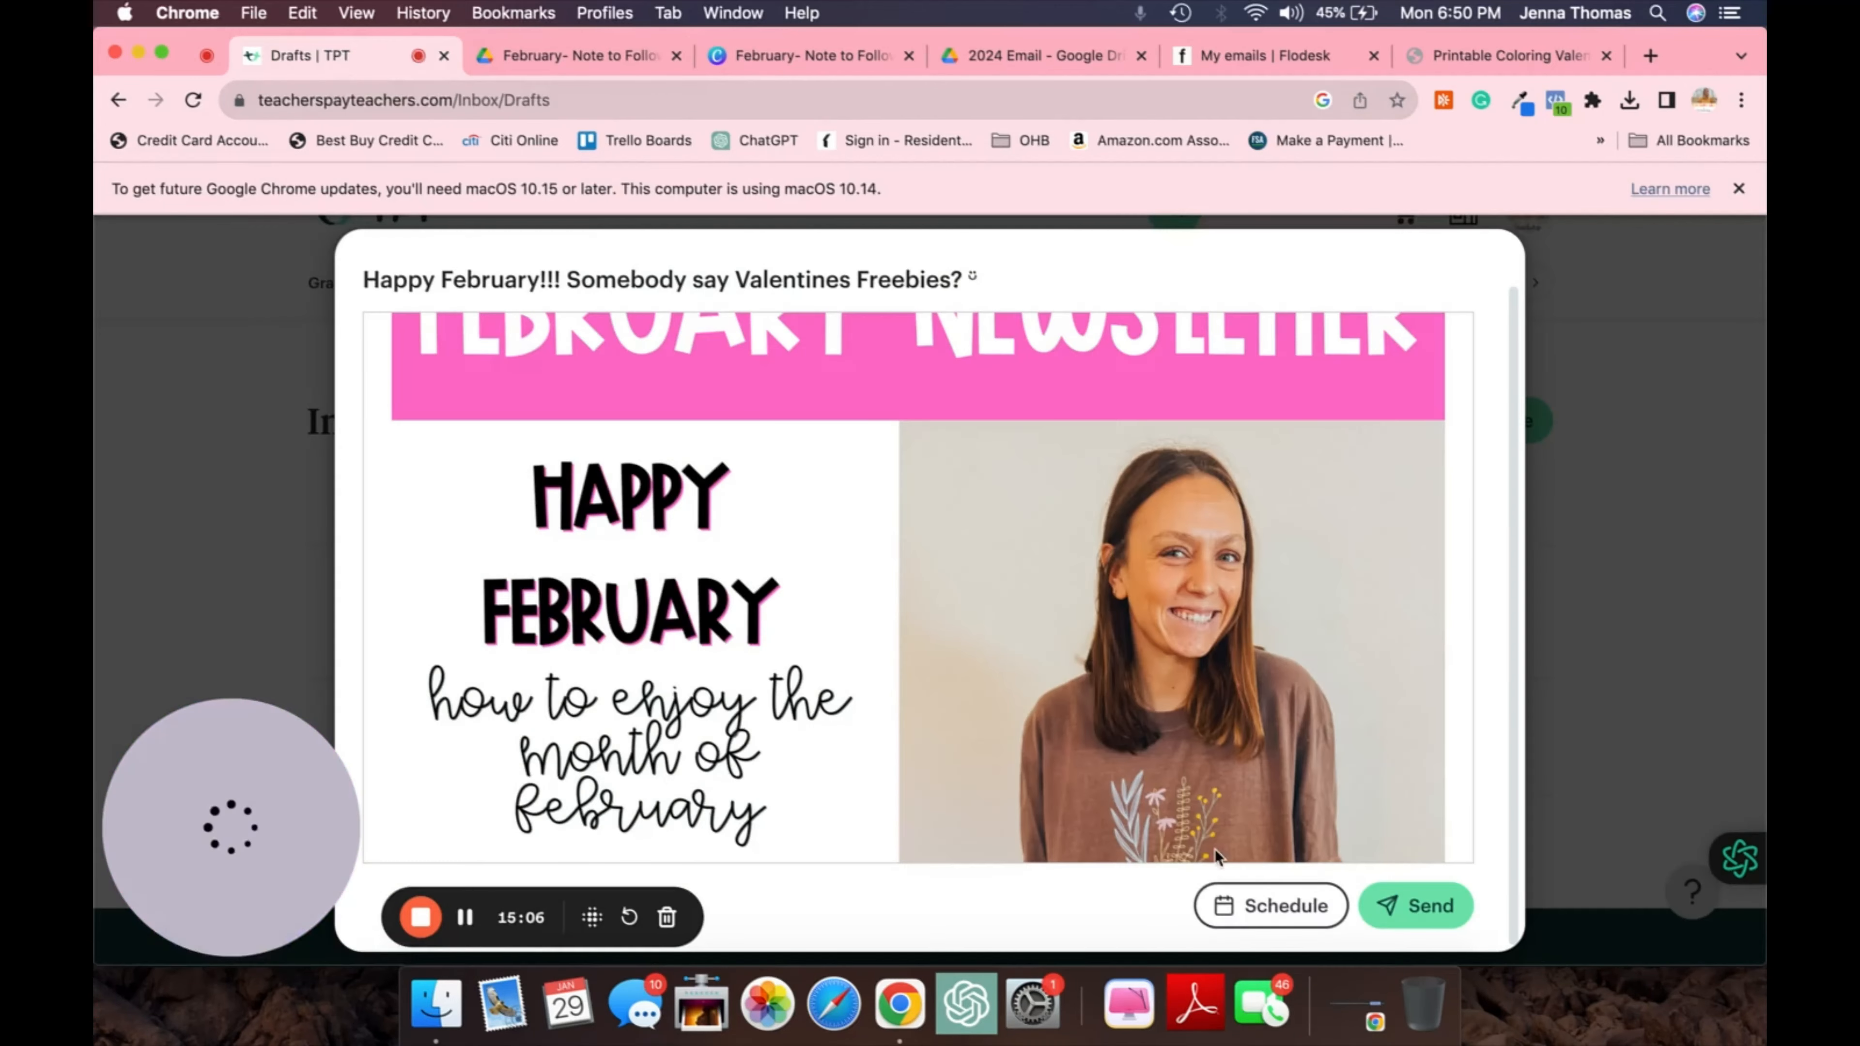
pyautogui.scroll(3, 954, 524)
pyautogui.scroll(-10, 955, 525)
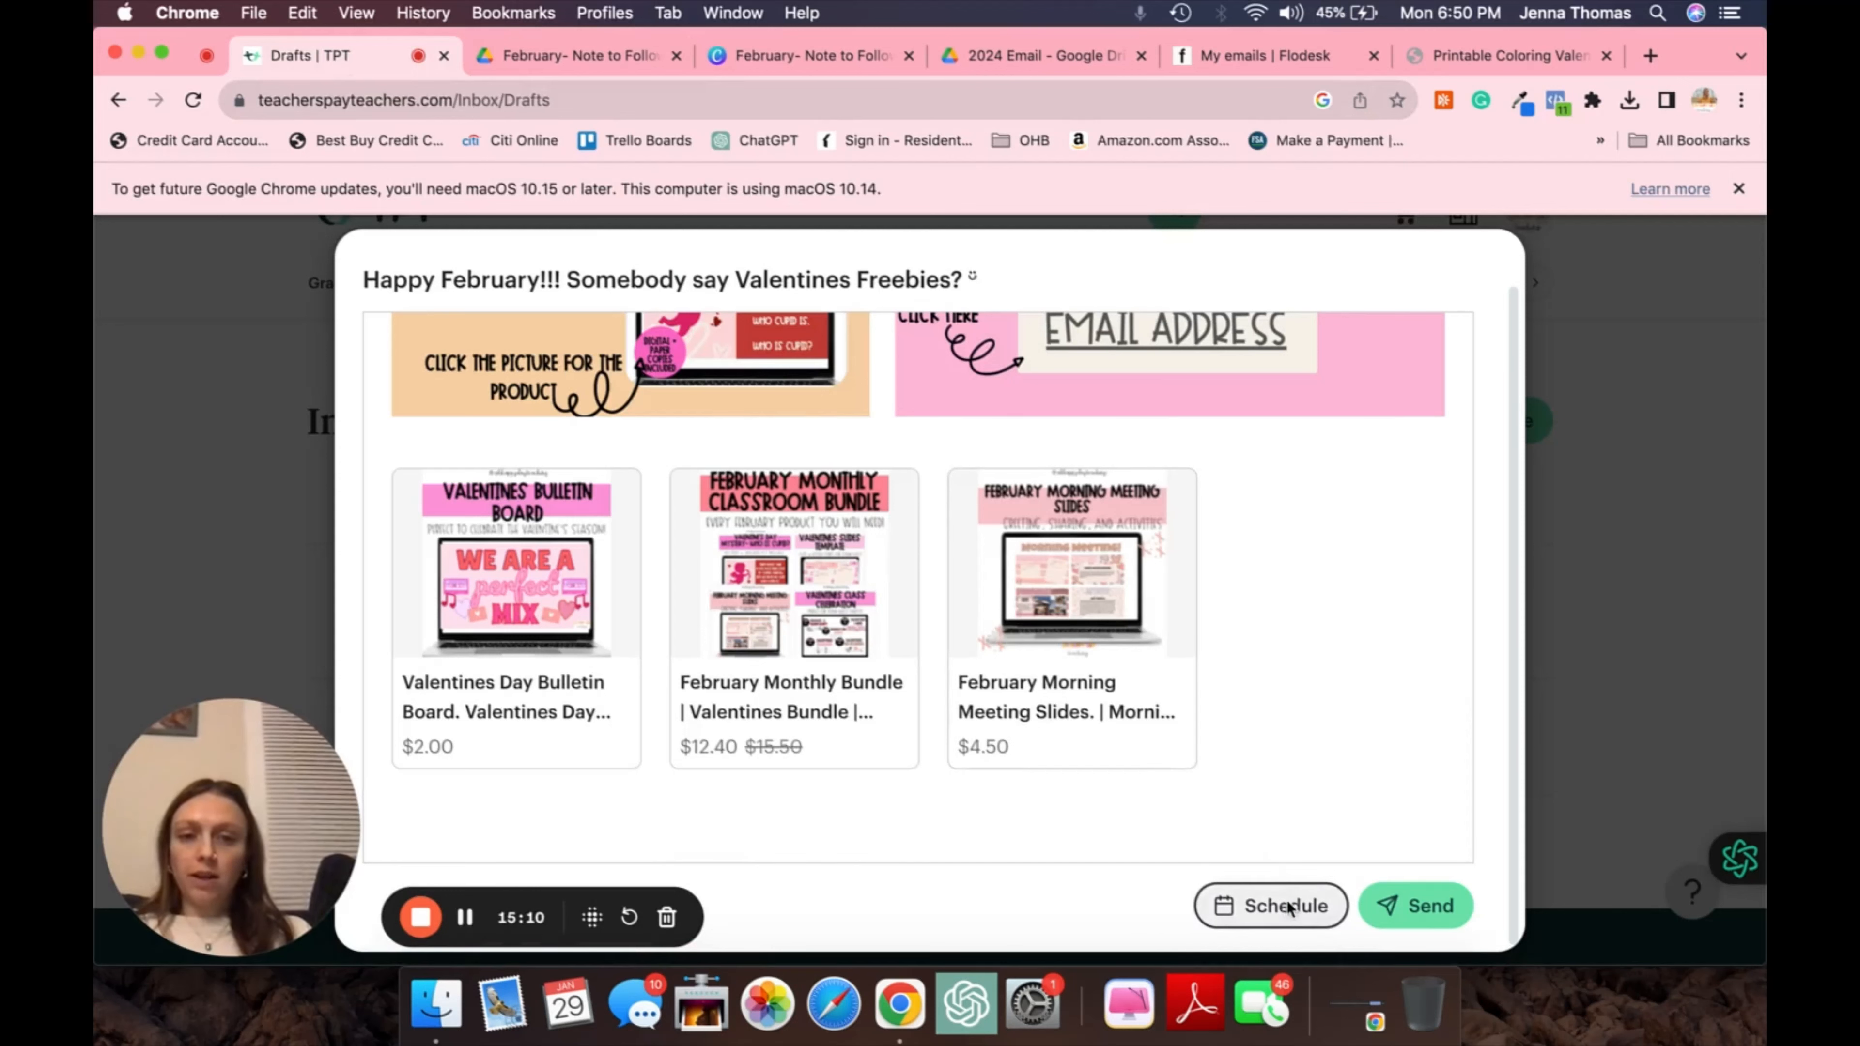
# Schedule the note to be sent to followers on February 1, 2024
pyautogui.click(1271, 905)
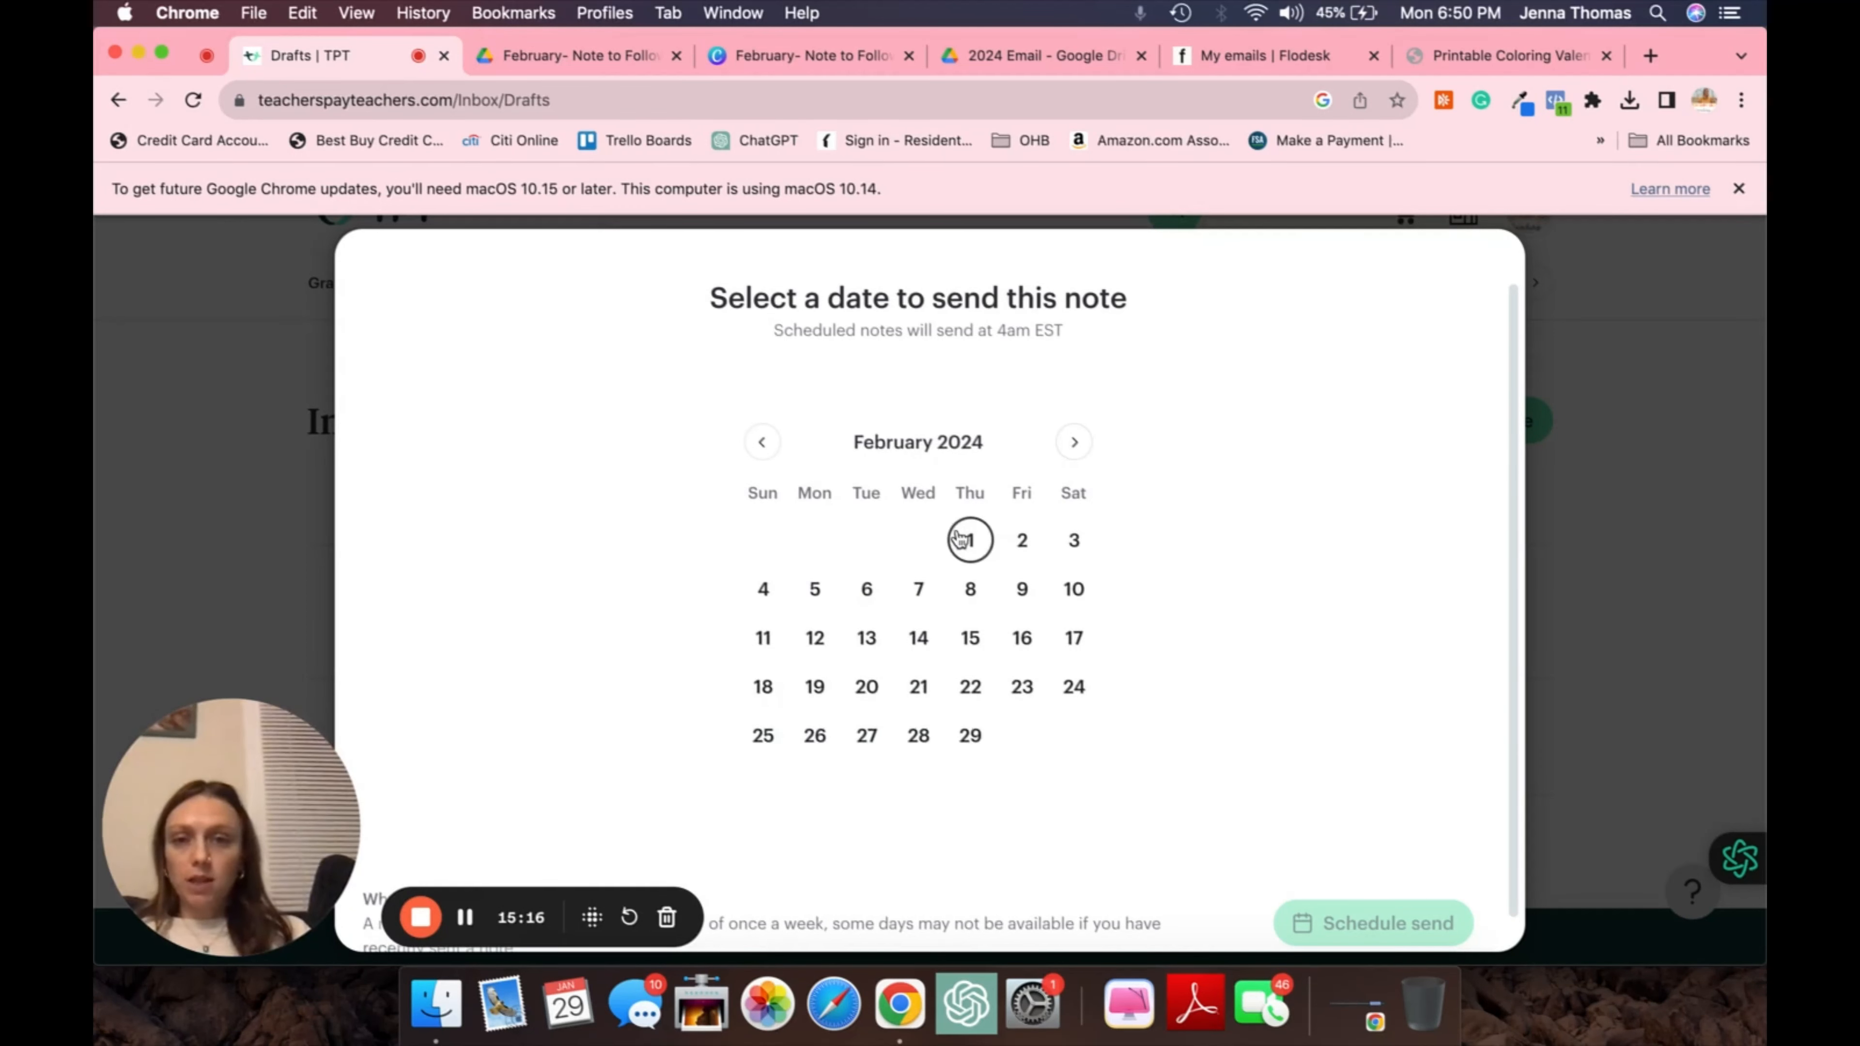
pyautogui.scroll(-1, 1216, 741)
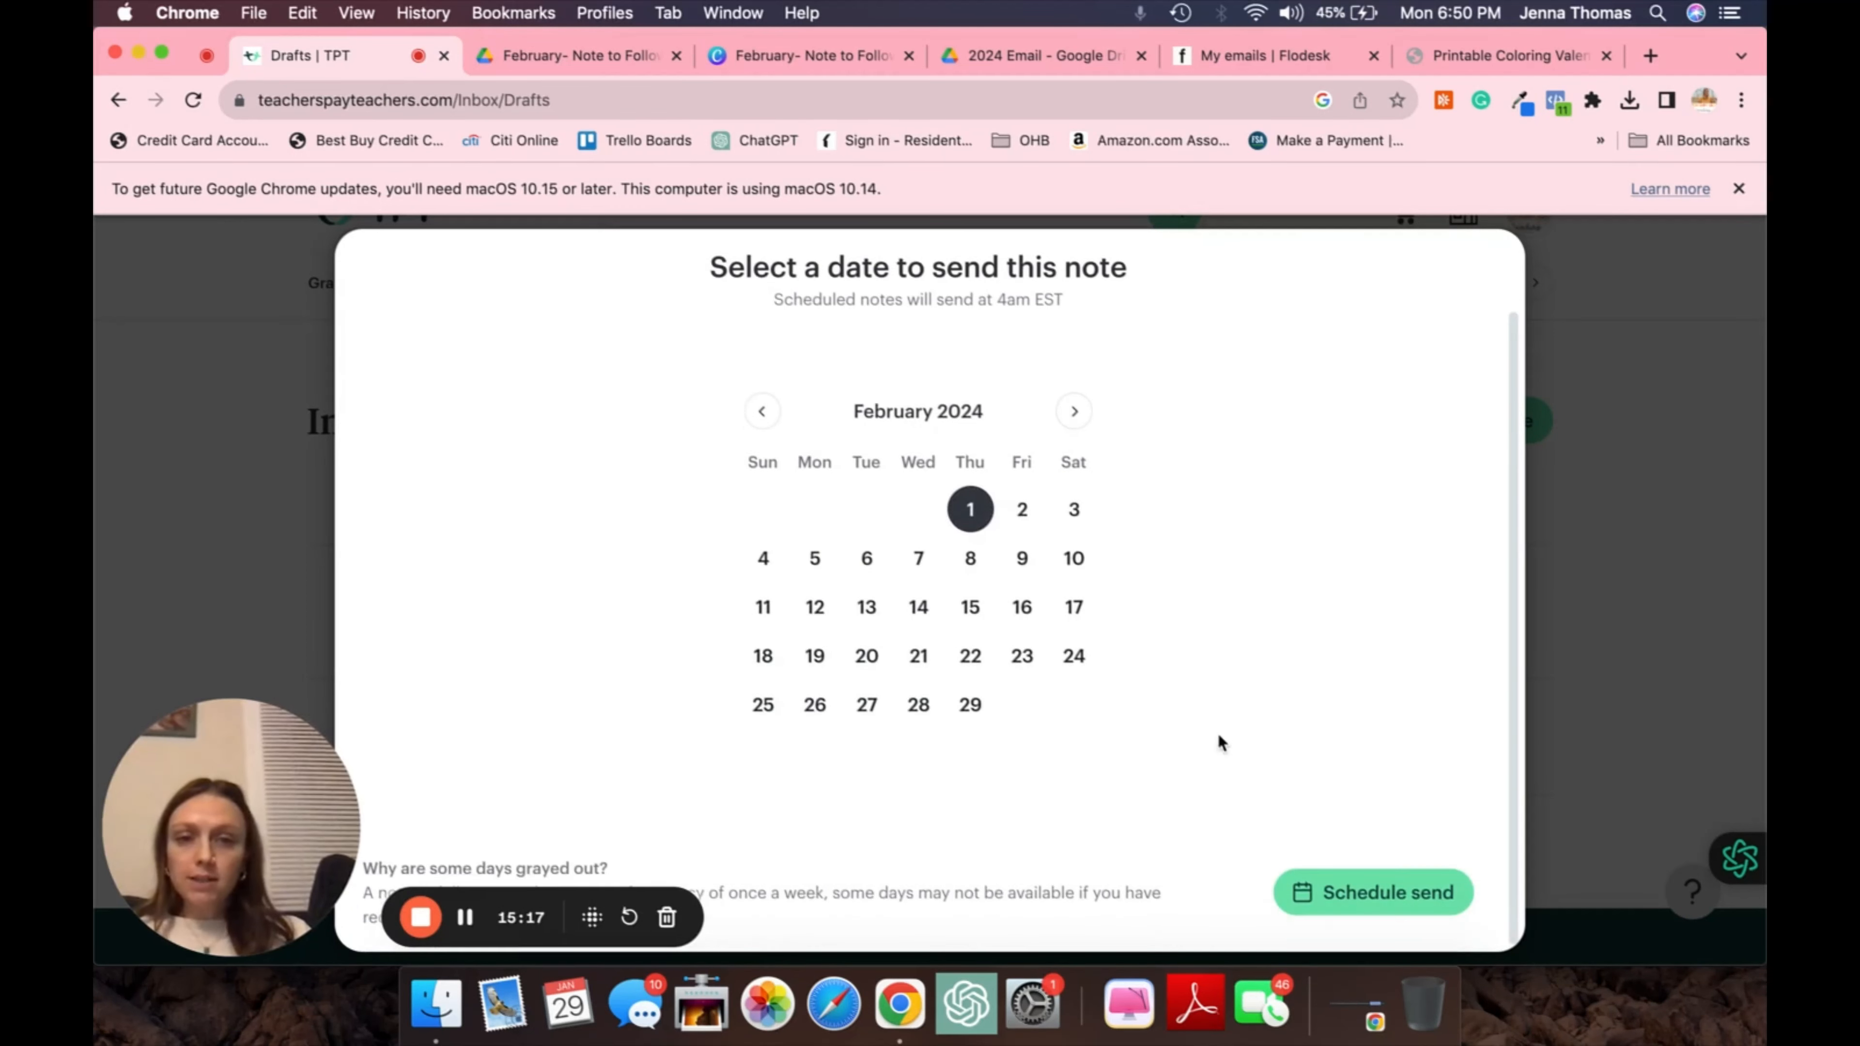
pyautogui.click(1364, 890)
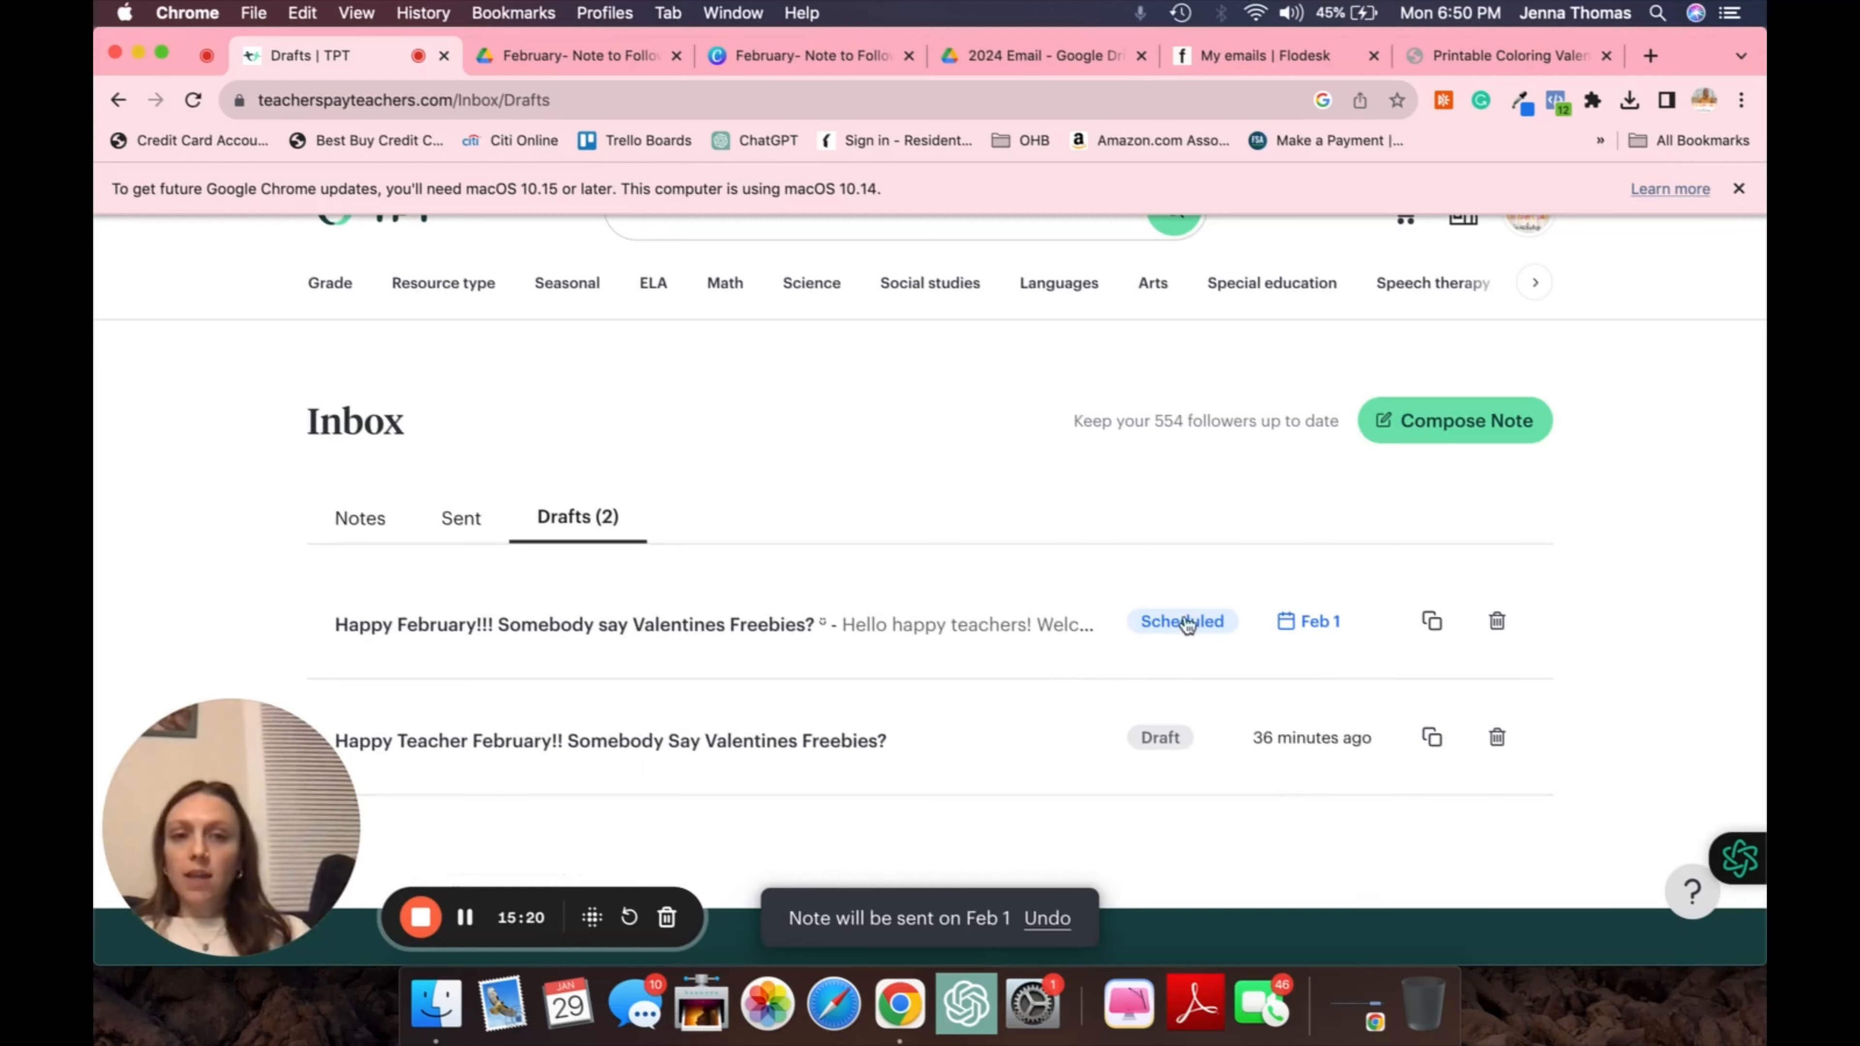